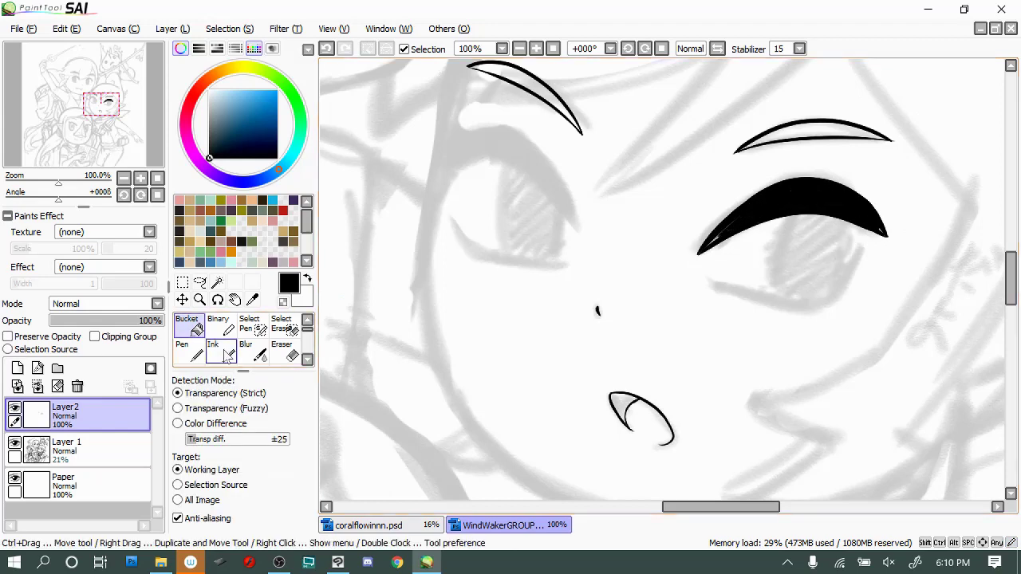
# Ink the lower lid of the right eye and outline the thick upper lash of the left eye over the sketch
pyautogui.scroll(2, 718, 279)
pyautogui.moveTo(703, 347); pyautogui.dragTo(881, 311)
pyautogui.moveTo(580, 295); pyautogui.dragTo(437, 229)
pyautogui.press('e')
pyautogui.press('n')
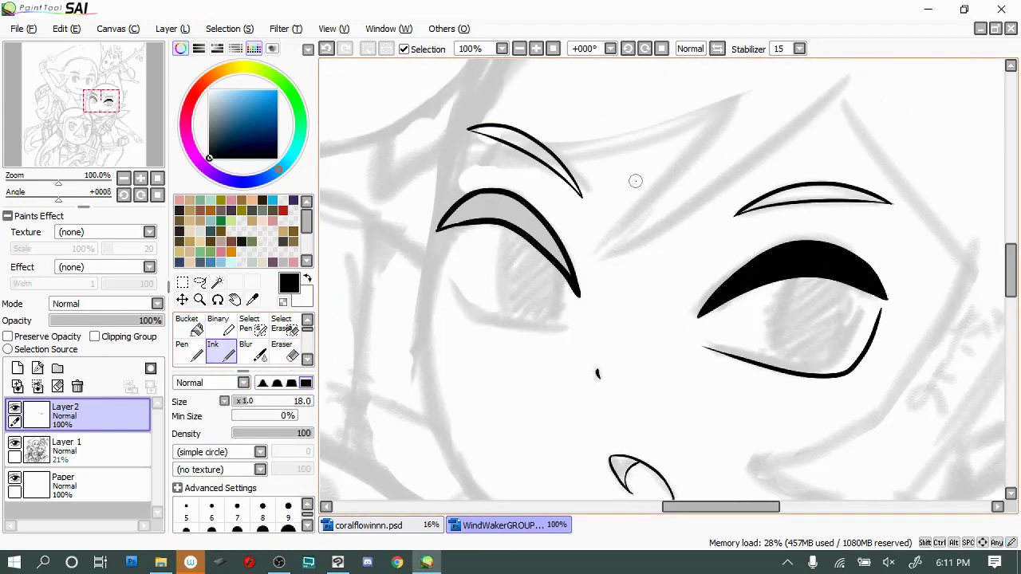
# Fill the left eye's upper lash with solid black and smooth its lower edge with the Ink tool
pyautogui.press('b')
pyautogui.click(515, 214)
pyautogui.press('n')
pyautogui.press('-')
pyautogui.moveTo(437, 229); pyautogui.dragTo(496, 228)
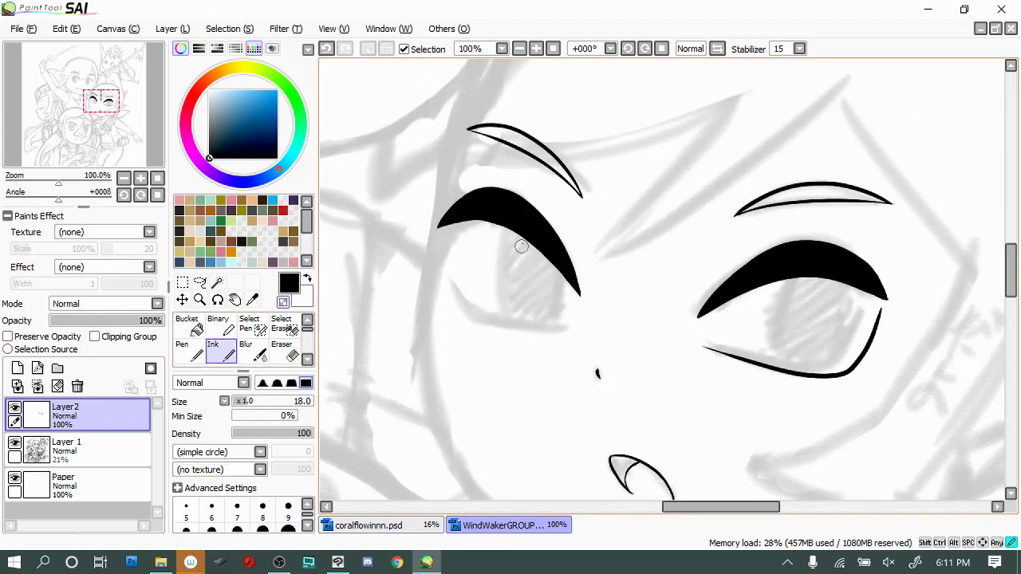
# Ink the curved lower lid of the left eye and check the face in a mirrored view
pyautogui.press('-')
pyautogui.moveTo(437, 265); pyautogui.dragTo(599, 305)
pyautogui.press('h')
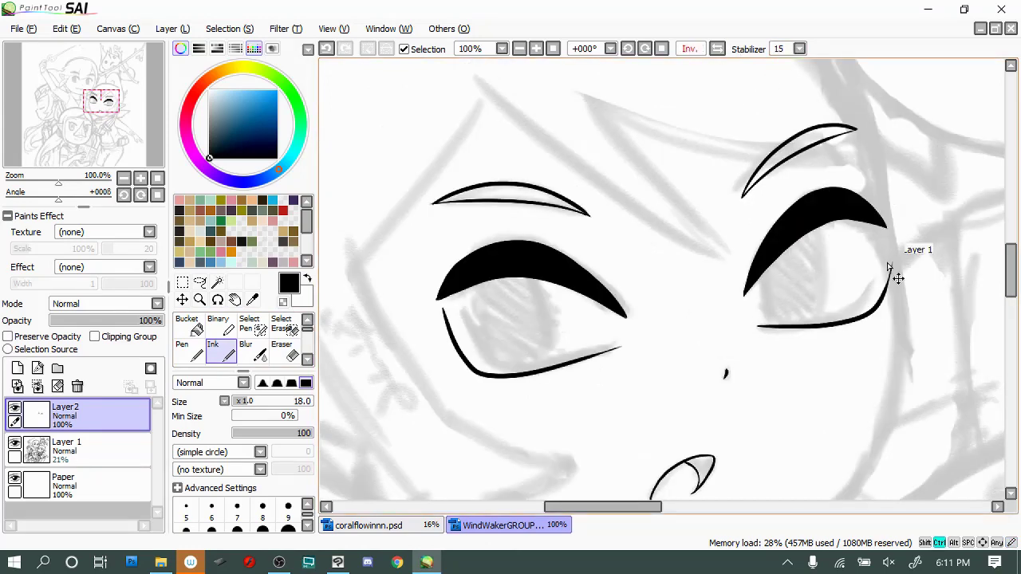
pyautogui.press('e')
pyautogui.press('h')
pyautogui.press('n')
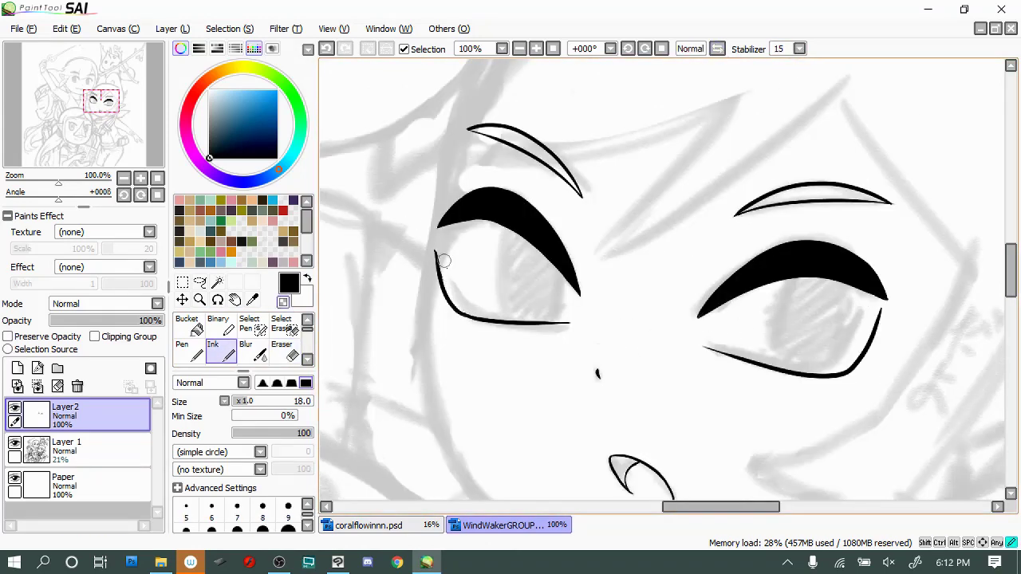
# Ink the round head outline and the jaw curve under the chin with the brush size at 36
pyautogui.scroll(-2, 542, 304)
pyautogui.press(']')
pyautogui.moveTo(754, 145)
pyautogui.mouseDown()
pyautogui.moveTo(507, 345)
pyautogui.moveTo(568, 429)
pyautogui.mouseUp()
pyautogui.moveTo(678, 427); pyautogui.dragTo(551, 413)
pyautogui.press('e')
pyautogui.press('n')
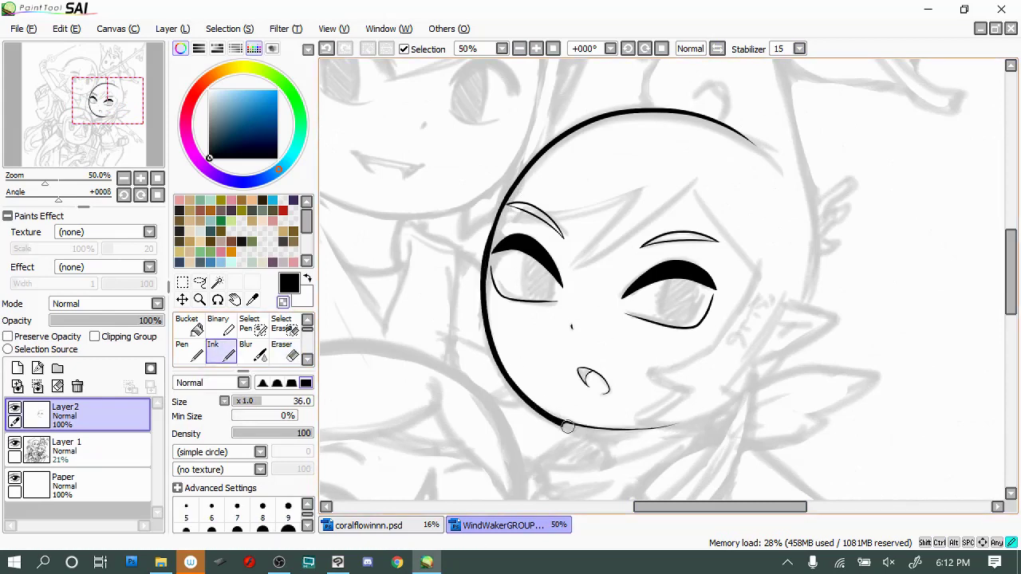
pyautogui.moveTo(517, 378); pyautogui.dragTo(691, 420)
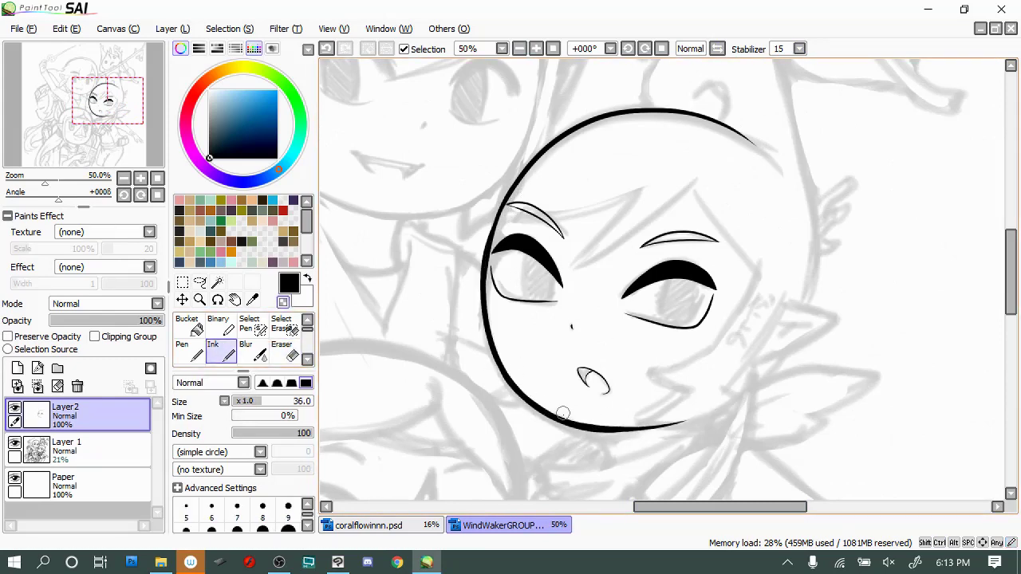
pyautogui.press('e')
pyautogui.press('n')
# Ink the short neck line under the chin, the pointed bangs and the long side hair locks framing the face
pyautogui.moveTo(594, 431); pyautogui.dragTo(609, 461)
pyautogui.moveTo(502, 212)
pyautogui.mouseDown()
pyautogui.moveTo(648, 189)
pyautogui.moveTo(558, 267)
pyautogui.mouseUp()
pyautogui.moveTo(760, 275)
pyautogui.mouseDown()
pyautogui.moveTo(654, 375)
pyautogui.moveTo(692, 391)
pyautogui.moveTo(643, 439)
pyautogui.mouseUp()
pyautogui.moveTo(793, 262); pyautogui.dragTo(737, 378)
# Erase the overlapping lines at the hair tips beside the jaw and redraw the tips as clean curves
pyautogui.press('e')
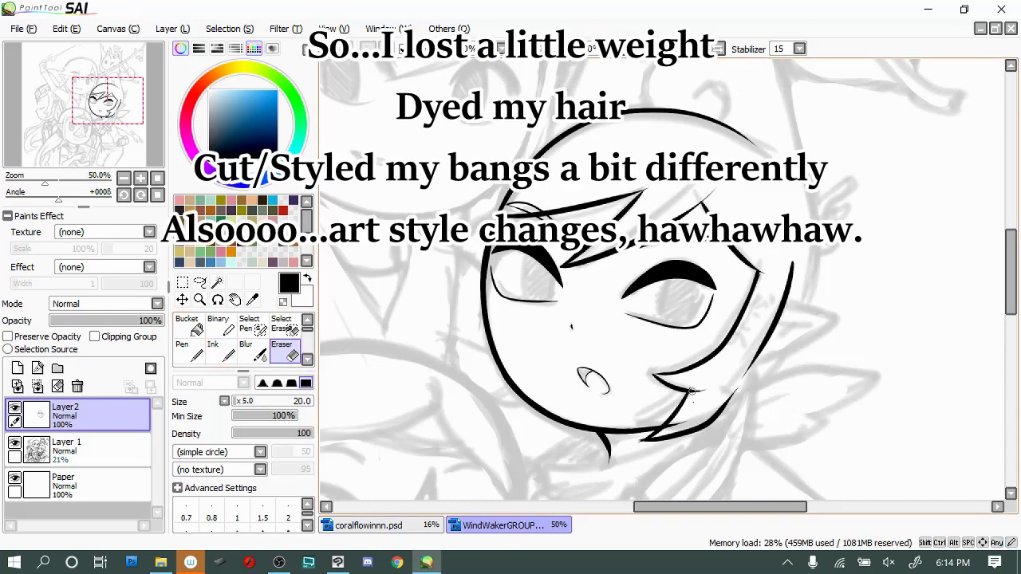
pyautogui.moveTo(642, 439); pyautogui.dragTo(739, 389)
pyautogui.press('n')
pyautogui.moveTo(648, 431); pyautogui.dragTo(748, 386)
pyautogui.press('e')
pyautogui.press('n')
pyautogui.moveTo(770, 323); pyautogui.dragTo(730, 391)
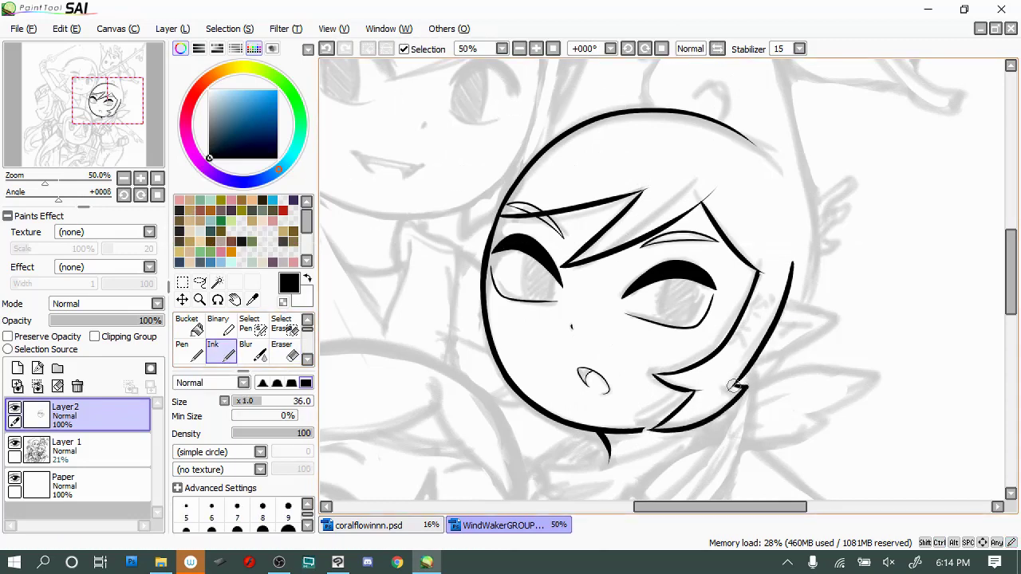
pyautogui.moveTo(757, 354); pyautogui.dragTo(743, 367)
# Ink the irises of both eyes as solid black shapes under the upper lashes
pyautogui.moveTo(518, 253); pyautogui.dragTo(557, 299)
pyautogui.moveTo(658, 276); pyautogui.dragTo(706, 321)
# Ink the pointed ear behind the side hair and the small hair tuft at the opposite side of the jaw
pyautogui.moveTo(787, 305); pyautogui.dragTo(763, 356)
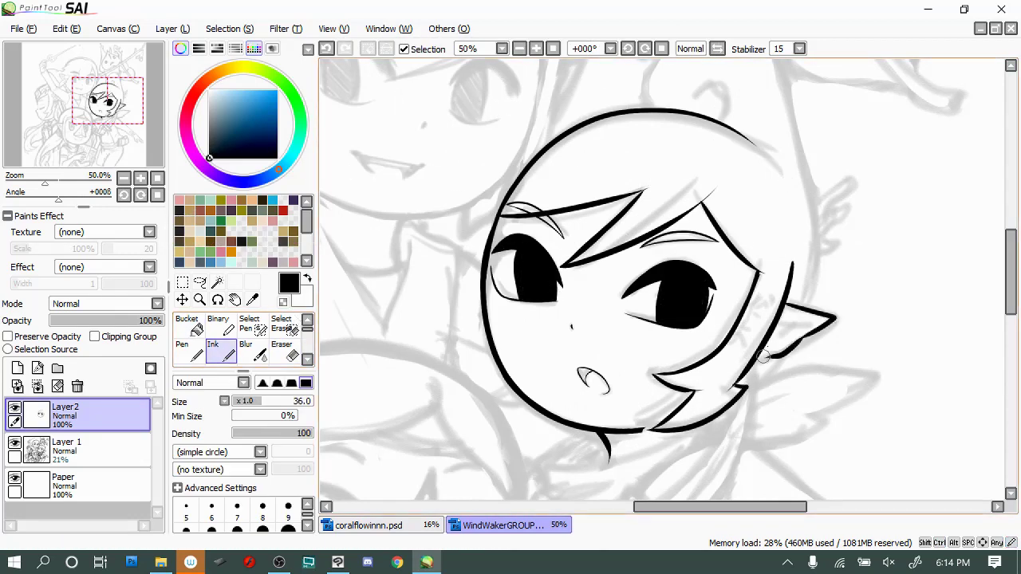
pyautogui.moveTo(498, 418); pyautogui.dragTo(531, 408)
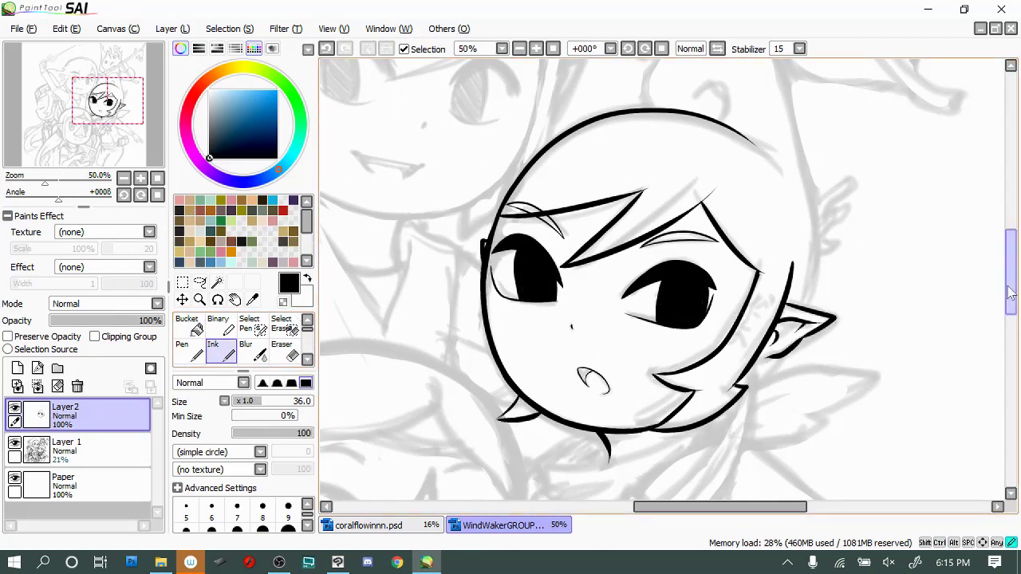
# Ink the wrapped collar around the neck and the garment edge running down from it
pyautogui.scroll(-3, 638, 429)
pyautogui.moveTo(608, 341); pyautogui.dragTo(566, 351)
pyautogui.moveTo(549, 389); pyautogui.dragTo(573, 449)
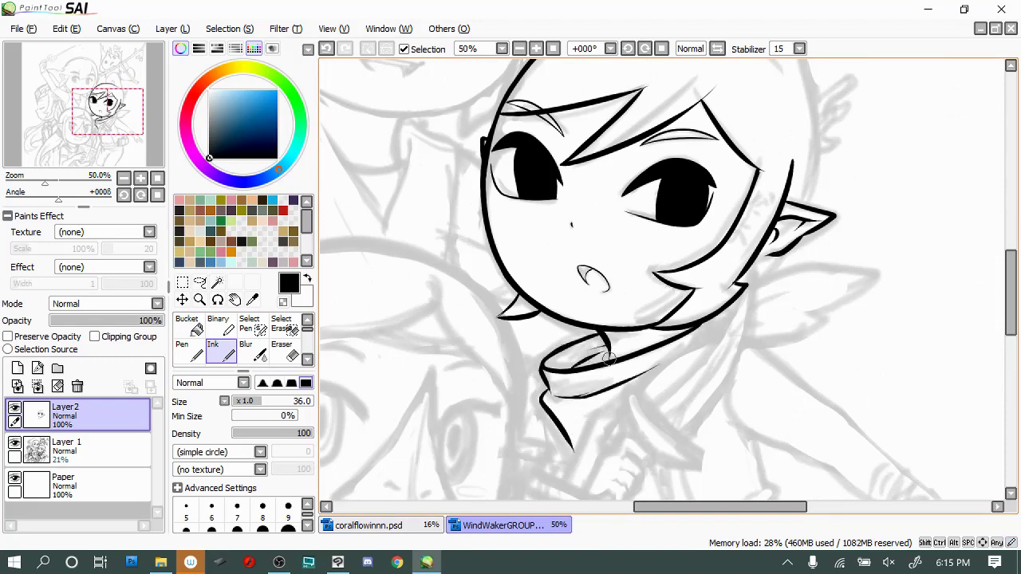
# Ink the tall curled hair sweep on top of the head and the small marks in front of the ear
pyautogui.scroll(5, 608, 359)
pyautogui.moveTo(722, 193)
pyautogui.mouseDown()
pyautogui.moveTo(782, 161)
pyautogui.moveTo(802, 390)
pyautogui.mouseUp()
pyautogui.moveTo(754, 385); pyautogui.dragTo(764, 396)
pyautogui.scroll(-4, 1004, 319)
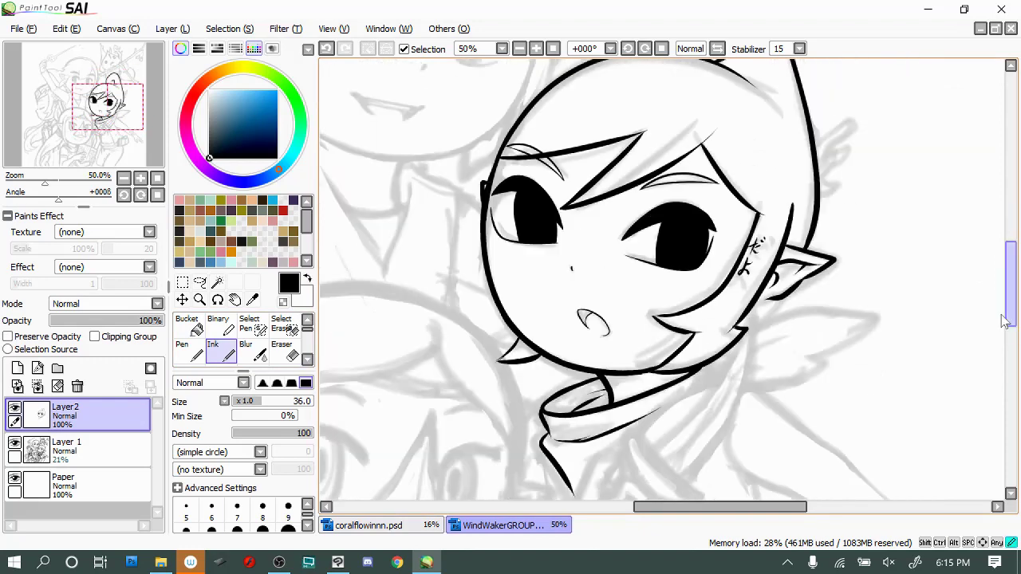
pyautogui.scroll(-1, 1004, 319)
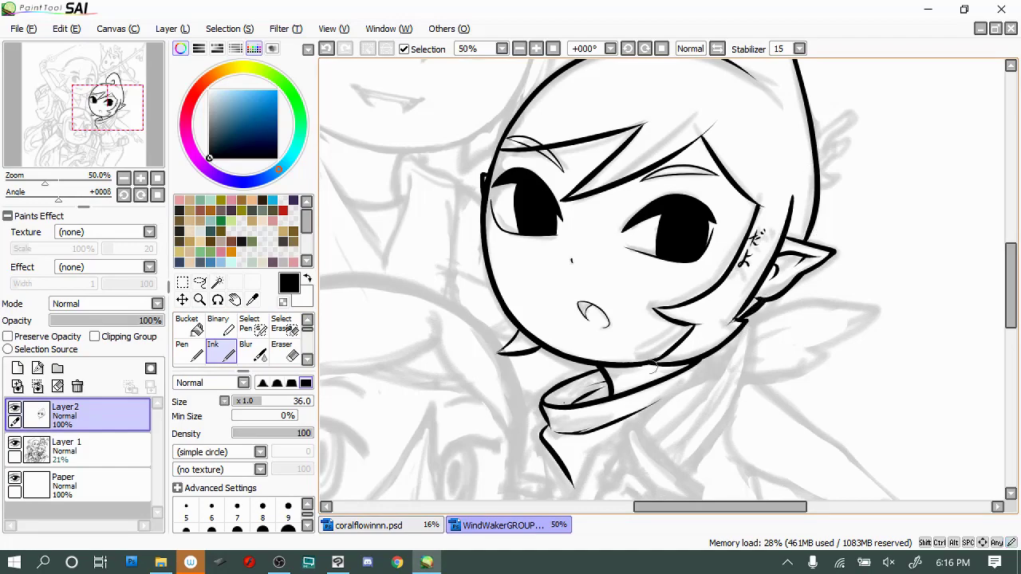
# Ink the thick solid black eyebrows on the upper smiling character's face
pyautogui.scroll(3, 734, 343)
pyautogui.scroll(-1, 995, 245)
pyautogui.moveTo(660, 506); pyautogui.dragTo(631, 511)
pyautogui.scroll(2, 786, 445)
pyautogui.scroll(3, 991, 211)
pyautogui.moveTo(620, 218); pyautogui.dragTo(750, 226)
pyautogui.moveTo(520, 202)
pyautogui.mouseDown()
pyautogui.moveTo(377, 179)
pyautogui.moveTo(411, 184)
pyautogui.mouseUp()
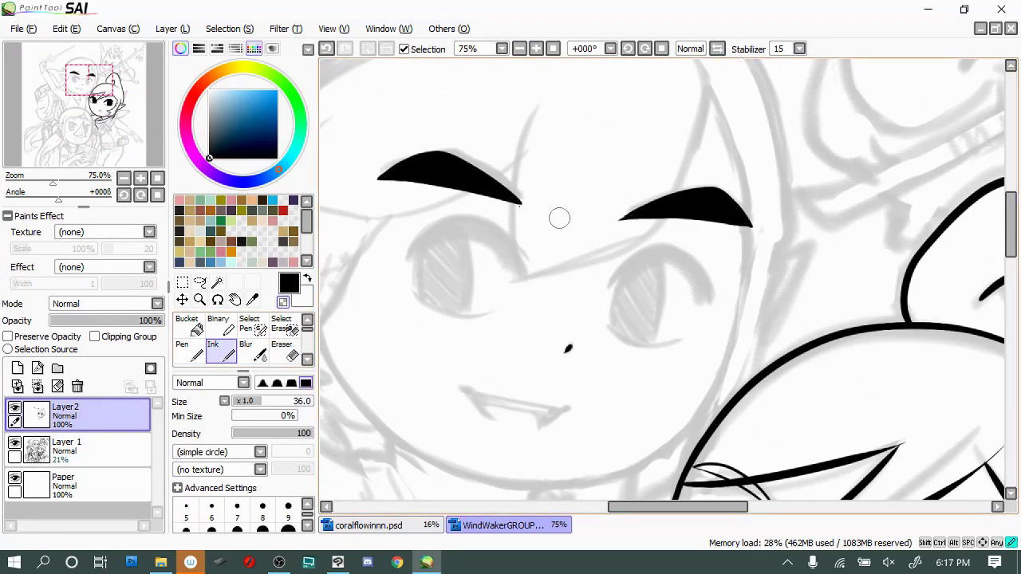
# Ink the smiling character's large swept bangs across the forehead, with pointed tips at the side
pyautogui.hotkey('ctrl', '-')
pyautogui.moveTo(590, 139); pyautogui.dragTo(668, 231)
pyautogui.moveTo(495, 124); pyautogui.dragTo(403, 154)
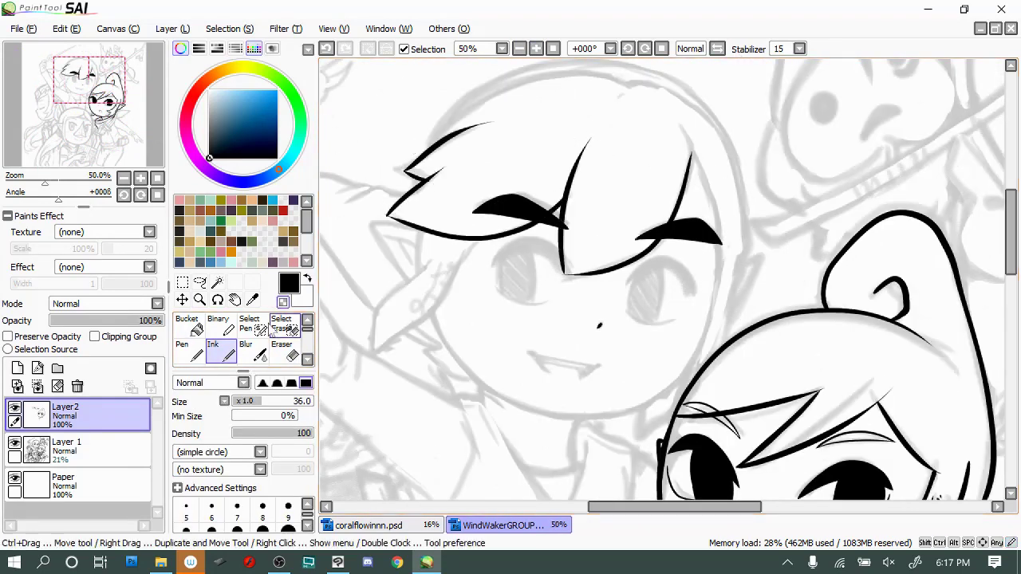
# Ink the smiling character's side locks and pointed ear, including the small marks on the front lock
pyautogui.moveTo(475, 239); pyautogui.dragTo(375, 348)
pyautogui.moveTo(383, 303); pyautogui.dragTo(438, 227)
pyautogui.moveTo(443, 275); pyautogui.dragTo(431, 303)
pyautogui.moveTo(371, 225); pyautogui.dragTo(405, 272)
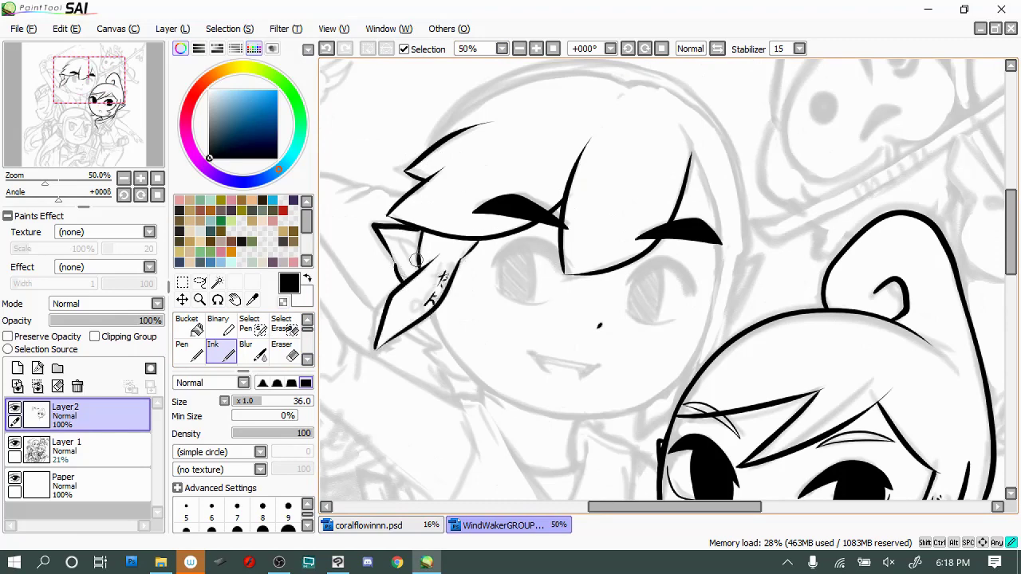
pyautogui.moveTo(750, 139); pyautogui.dragTo(737, 264)
# Ink the large triangular beak of the lower character, with its center ridge, nostrils and curved lower edge
pyautogui.scroll(-3, 708, 356)
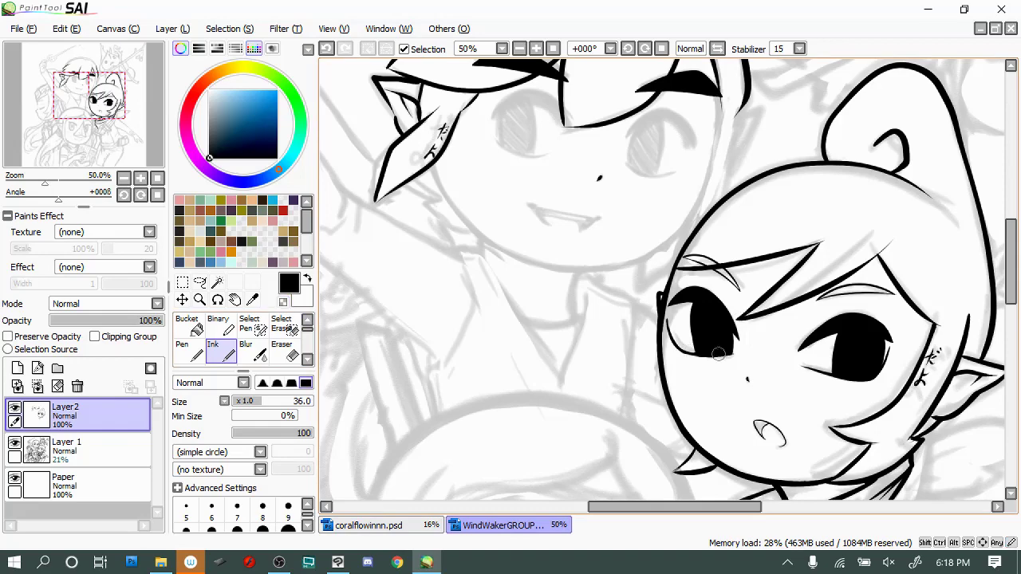
pyautogui.scroll(-3, 730, 342)
pyautogui.scroll(3, 558, 375)
pyautogui.moveTo(595, 291); pyautogui.dragTo(718, 310)
pyautogui.moveTo(594, 295); pyautogui.dragTo(721, 313)
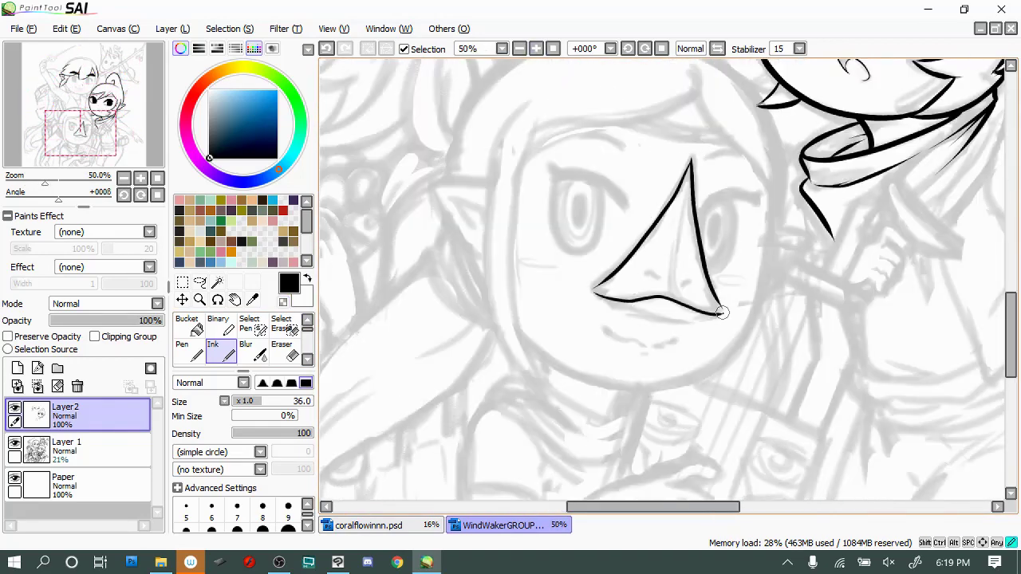
pyautogui.moveTo(689, 177); pyautogui.dragTo(671, 297)
pyautogui.moveTo(644, 290); pyautogui.dragTo(690, 292)
pyautogui.moveTo(595, 290); pyautogui.dragTo(718, 319)
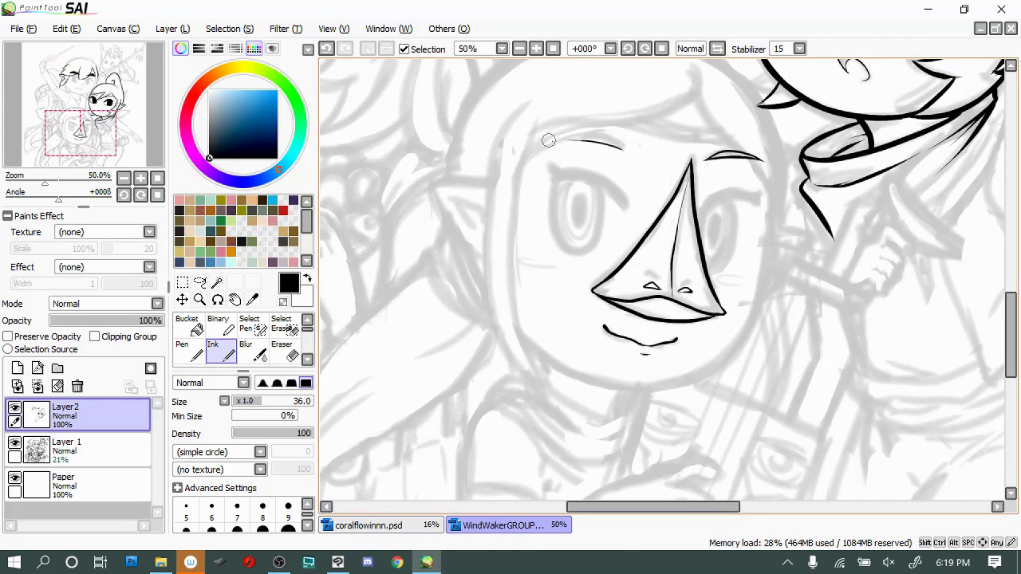
# Ink the thick arched upper lash of the smiling character's right eye
pyautogui.scroll(3, 590, 144)
pyautogui.moveTo(693, 336)
pyautogui.mouseDown()
pyautogui.moveTo(800, 297)
pyautogui.moveTo(828, 343)
pyautogui.mouseUp()
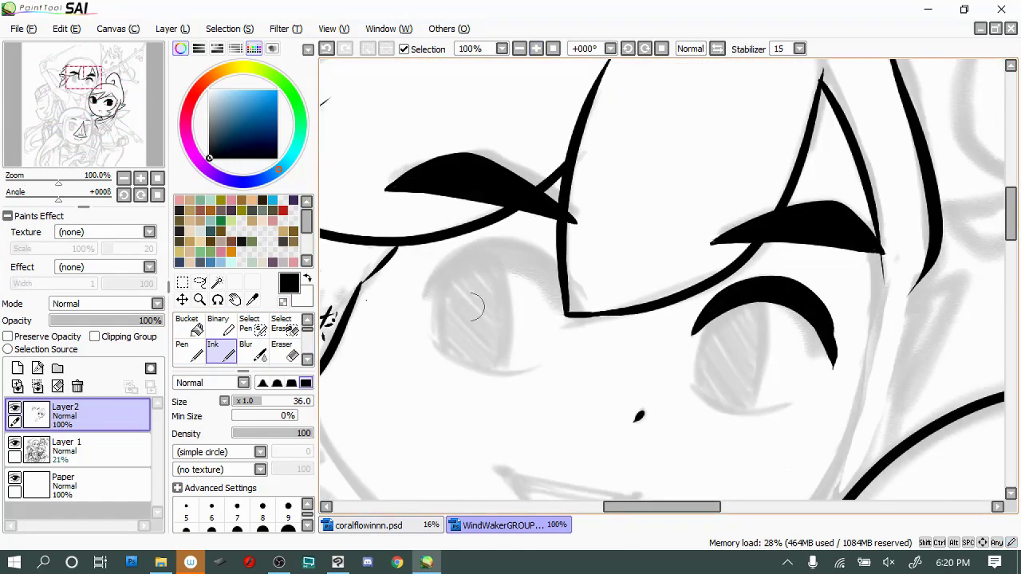
pyautogui.moveTo(696, 336)
pyautogui.mouseDown()
pyautogui.moveTo(829, 352)
pyautogui.moveTo(809, 285)
pyautogui.mouseUp()
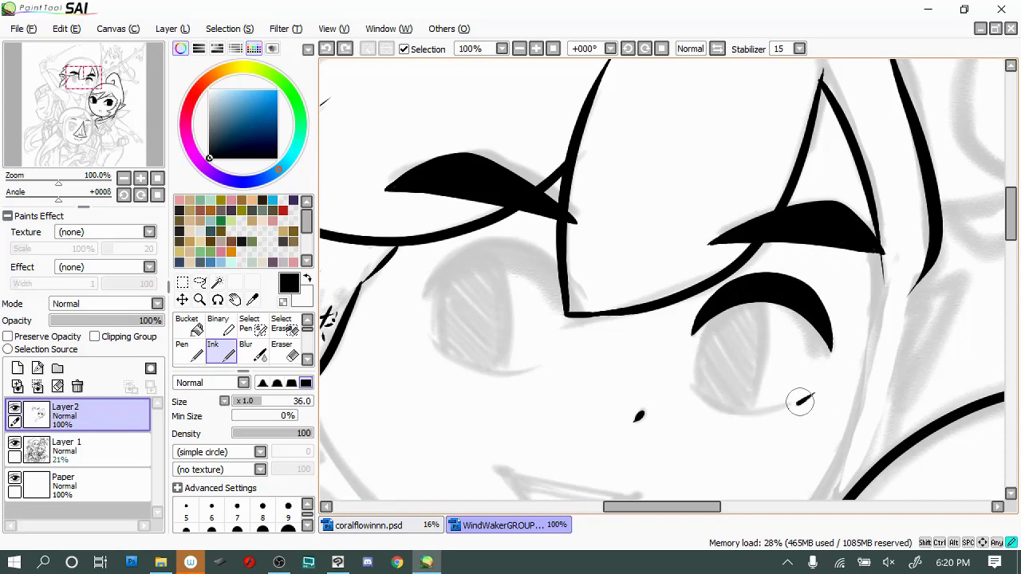
# Ink the lower lid and iris edge of the smiling character's right eye and fill the iris black
pyautogui.moveTo(813, 393); pyautogui.dragTo(692, 388)
pyautogui.moveTo(759, 305); pyautogui.dragTo(751, 411)
pyautogui.press('g')
pyautogui.click(734, 337)
pyautogui.press('n')
pyautogui.moveTo(320, 298); pyautogui.dragTo(483, 297)
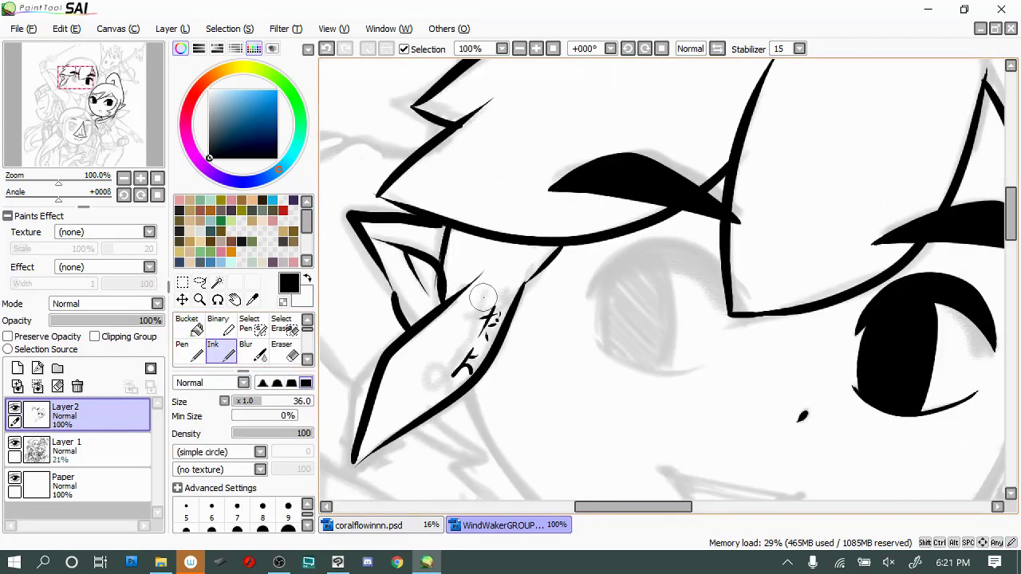
pyautogui.moveTo(855, 321); pyautogui.dragTo(500, 319)
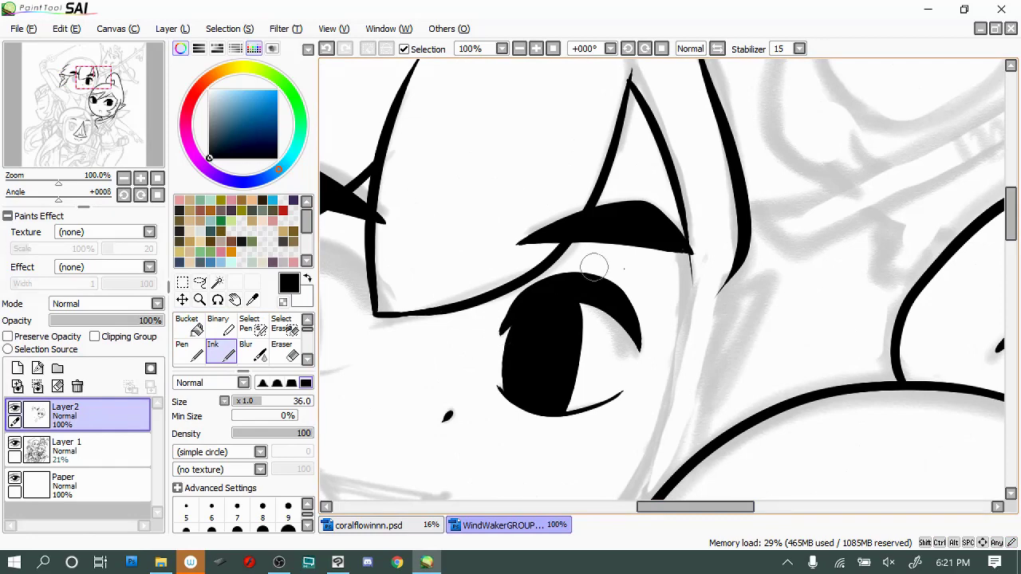
pyautogui.moveTo(518, 297); pyautogui.dragTo(718, 301)
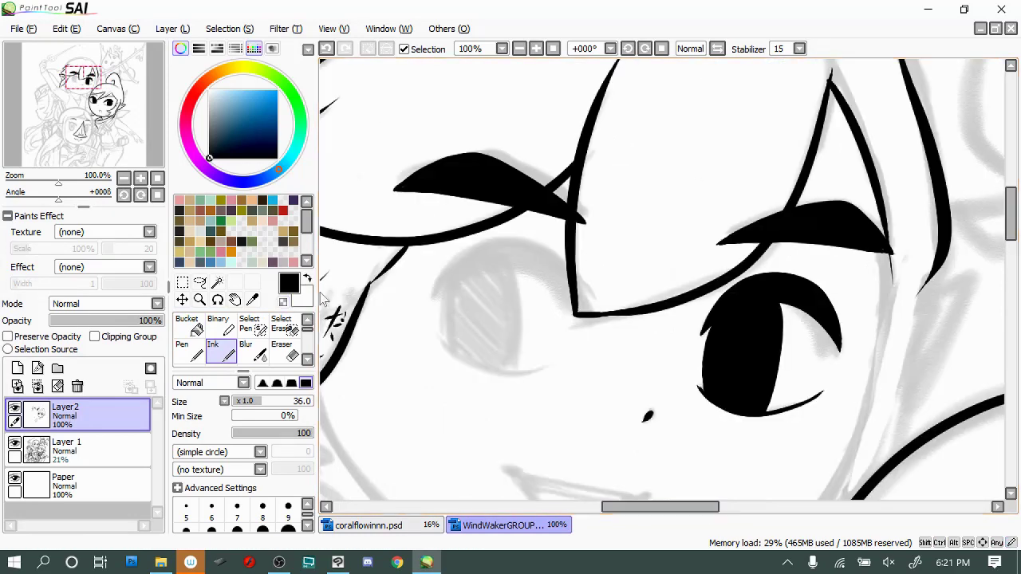
# Ink the smiling character's open grin with the upper teeth, corners and lower lip curve, redoing the inner lines until clean
pyautogui.moveTo(645, 492); pyautogui.dragTo(645, 352)
pyautogui.moveTo(504, 324); pyautogui.dragTo(647, 349)
pyautogui.moveTo(526, 344); pyautogui.dragTo(648, 351)
pyautogui.moveTo(506, 324); pyautogui.dragTo(548, 363)
pyautogui.moveTo(648, 353); pyautogui.dragTo(622, 375)
pyautogui.hotkey('ctrl', 'z')
pyautogui.moveTo(529, 341)
pyautogui.mouseDown()
pyautogui.moveTo(638, 353)
pyautogui.moveTo(527, 332)
pyautogui.moveTo(611, 376)
pyautogui.mouseUp()
pyautogui.hotkey('ctrl', 'z')
pyautogui.moveTo(529, 333); pyautogui.dragTo(579, 376)
pyautogui.press('e')
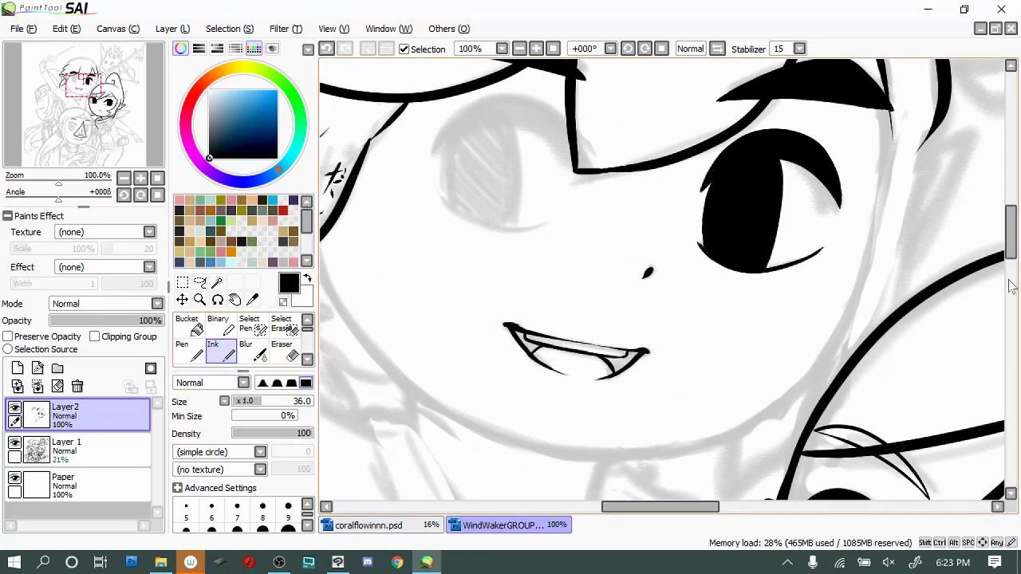
# Ink the thick arched upper lash of the smiling character's left eye, undoing and redrawing the first stroke
pyautogui.scroll(3, 636, 342)
pyautogui.moveTo(435, 240); pyautogui.dragTo(591, 271)
pyautogui.hotkey('ctrl', 'z')
pyautogui.moveTo(431, 244)
pyautogui.mouseDown()
pyautogui.moveTo(511, 203)
pyautogui.moveTo(590, 271)
pyautogui.mouseUp()
# Erase the tip of the central bang where it meets the left eye's lash and redraw that hair line
pyautogui.press('e')
pyautogui.moveTo(568, 204)
pyautogui.mouseDown()
pyautogui.moveTo(597, 283)
pyautogui.moveTo(560, 206)
pyautogui.moveTo(581, 271)
pyautogui.moveTo(519, 220)
pyautogui.moveTo(549, 197)
pyautogui.mouseUp()
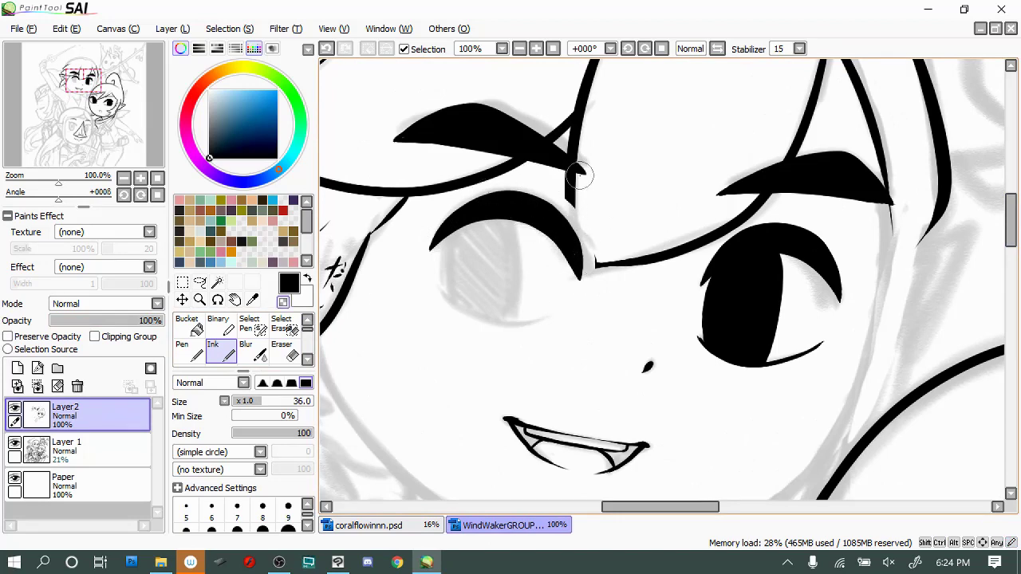
pyautogui.moveTo(568, 169)
pyautogui.mouseDown()
pyautogui.moveTo(574, 220)
pyautogui.moveTo(595, 257)
pyautogui.moveTo(627, 266)
pyautogui.mouseUp()
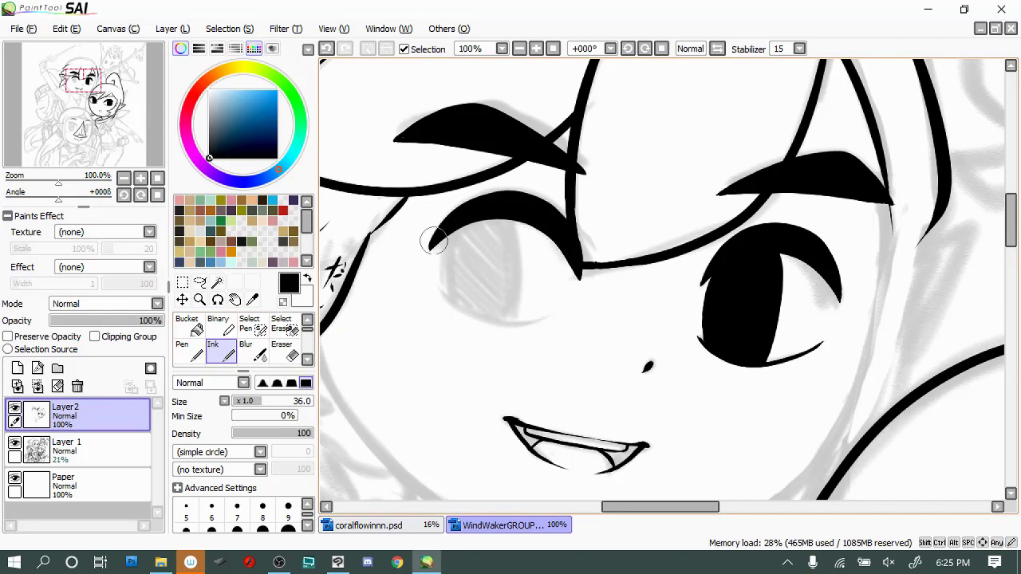
# Ink the lower lid and iris edge of the smiling character's left eye and fill the iris black
pyautogui.moveTo(636, 443); pyautogui.dragTo(809, 444)
pyautogui.moveTo(611, 289); pyautogui.dragTo(722, 323)
pyautogui.moveTo(614, 293)
pyautogui.mouseDown()
pyautogui.moveTo(725, 319)
pyautogui.moveTo(618, 287)
pyautogui.moveTo(694, 319)
pyautogui.moveTo(627, 232)
pyautogui.moveTo(516, 259)
pyautogui.mouseUp()
pyautogui.press('b')
pyautogui.click(660, 255)
pyautogui.press('n')
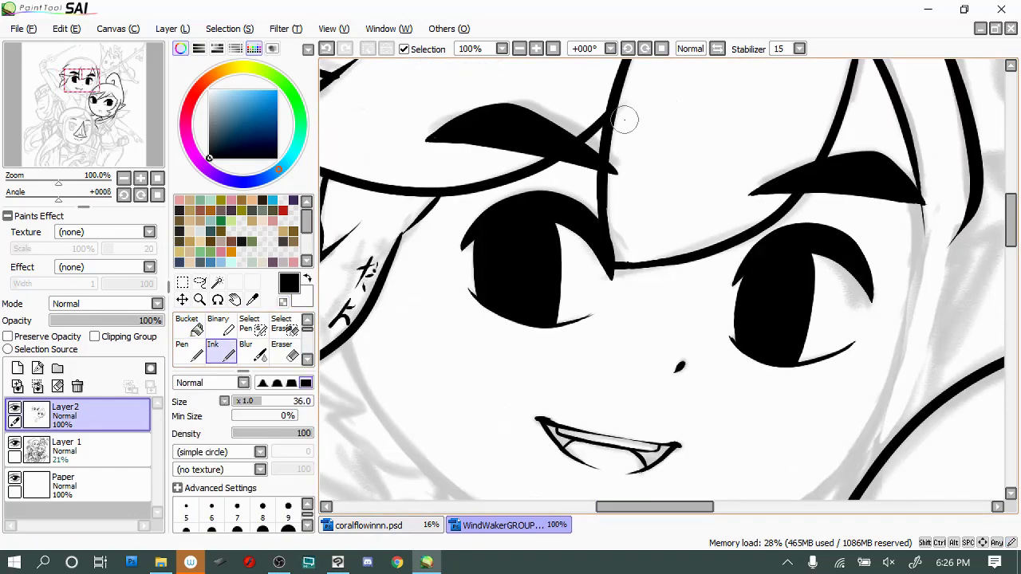
# Refine the inner corner of the left eye's lash where it meets the tip of the bangs
pyautogui.moveTo(604, 238); pyautogui.dragTo(614, 265)
pyautogui.moveTo(589, 224); pyautogui.dragTo(615, 271)
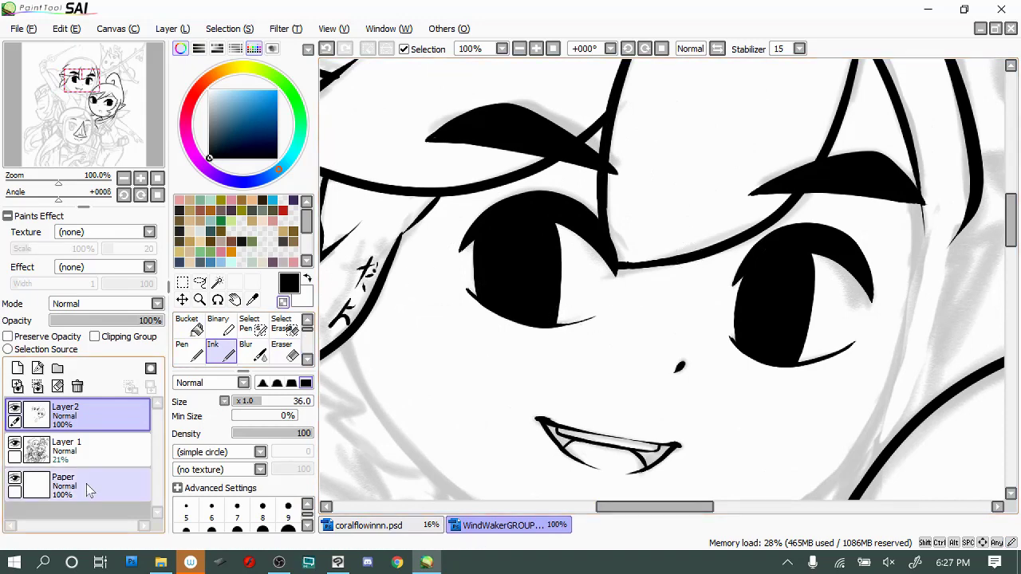
pyautogui.scroll(-3, 606, 264)
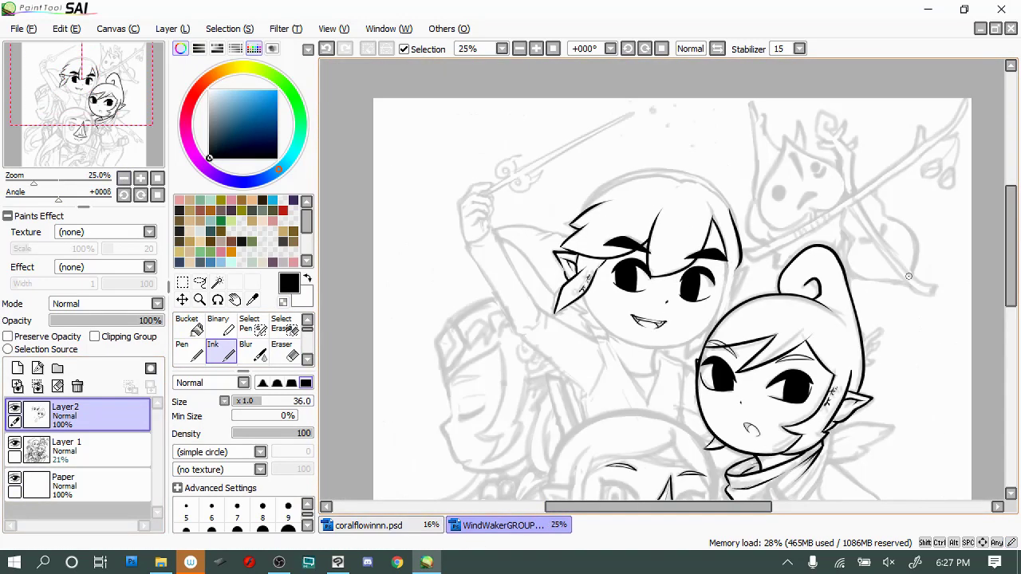
pyautogui.press('a')
pyautogui.press('n')
pyautogui.scroll(3, 508, 181)
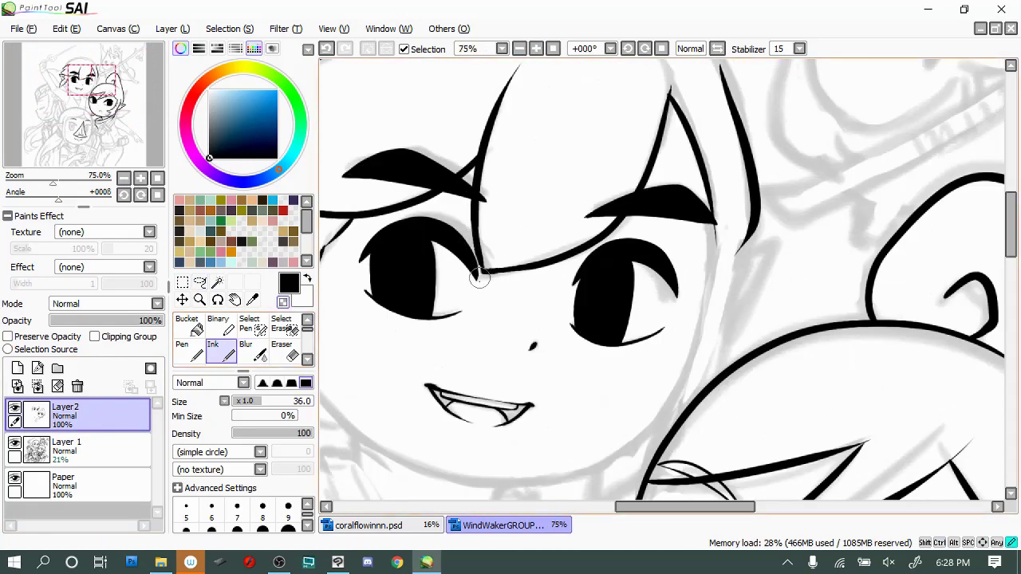
# Ink the smiling character's face outline from the cheeks around the jaw and chin
pyautogui.moveTo(723, 506); pyautogui.dragTo(695, 507)
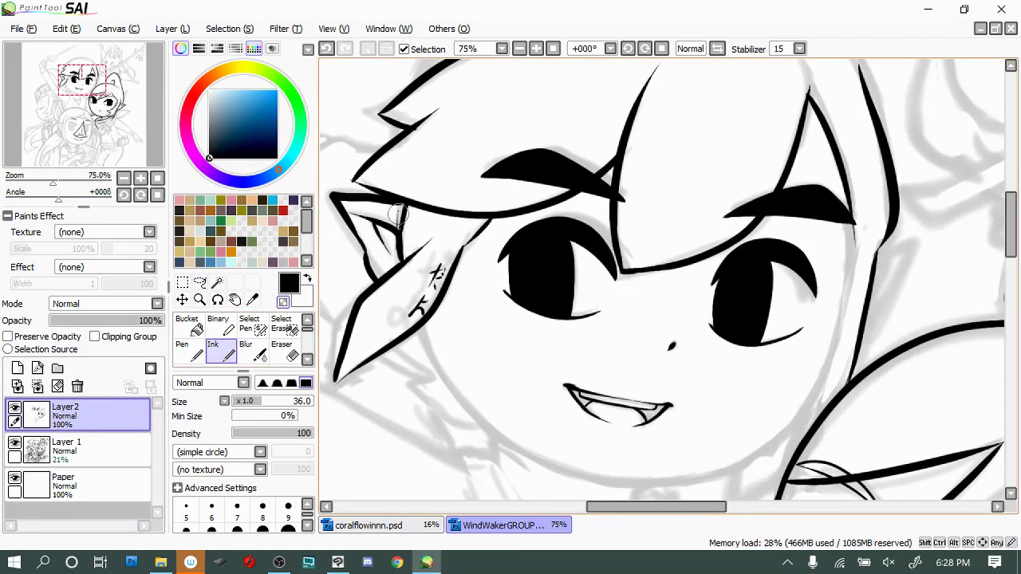
pyautogui.scroll(-2, 404, 229)
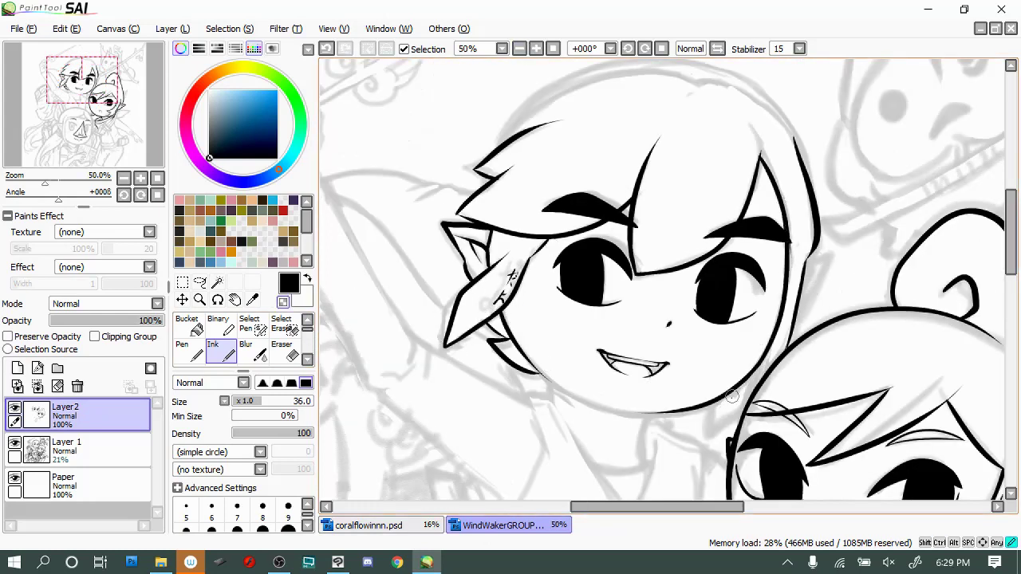
pyautogui.moveTo(679, 408); pyautogui.dragTo(527, 375)
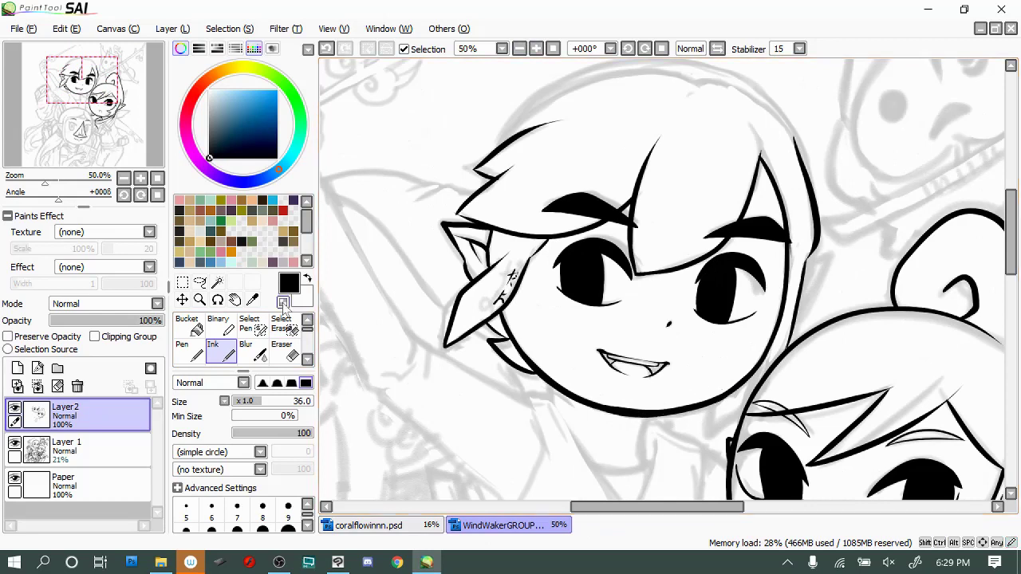
# Ink the neck line below the smiling character's chin and the hair tuft and ear on the far side
pyautogui.moveTo(651, 413); pyautogui.dragTo(641, 464)
pyautogui.moveTo(755, 389); pyautogui.dragTo(716, 431)
pyautogui.moveTo(799, 257); pyautogui.dragTo(801, 316)
# Ink the V-shaped neckline of the smiling character's tunic from the neck down to its point and back up
pyautogui.scroll(-3, 839, 258)
pyautogui.moveTo(556, 289); pyautogui.dragTo(630, 409)
pyautogui.moveTo(630, 409); pyautogui.dragTo(650, 335)
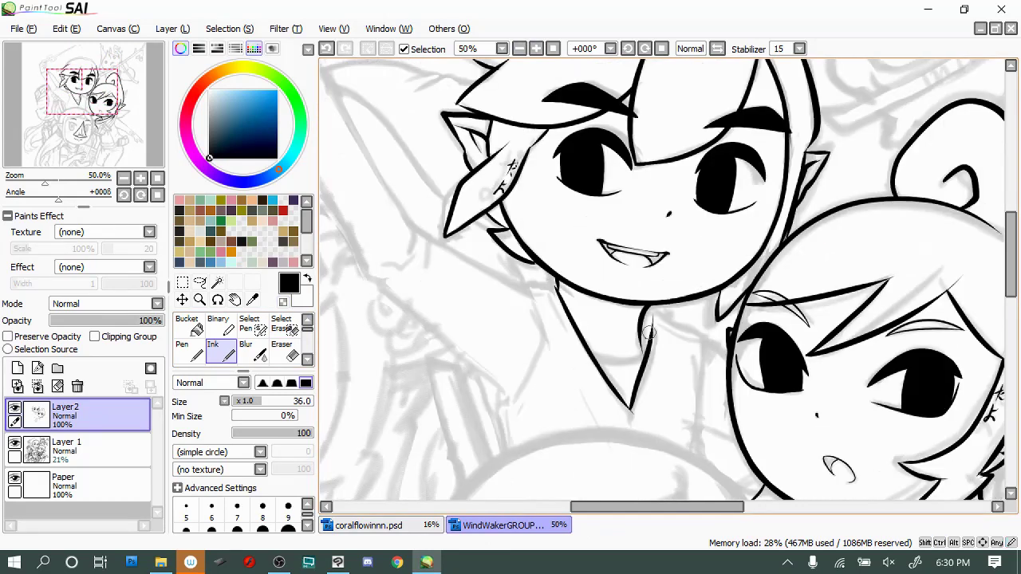
# Ink the collar edges, shoulder and both sides of the smiling character's tunic below the neckline
pyautogui.moveTo(705, 351); pyautogui.dragTo(699, 448)
pyautogui.moveTo(532, 292); pyautogui.dragTo(549, 398)
pyautogui.moveTo(536, 289); pyautogui.dragTo(563, 327)
pyautogui.moveTo(545, 341); pyautogui.dragTo(509, 406)
pyautogui.hotkey('ctrl', 'z')
pyautogui.moveTo(695, 349); pyautogui.dragTo(701, 446)
pyautogui.moveTo(701, 400); pyautogui.dragTo(694, 467)
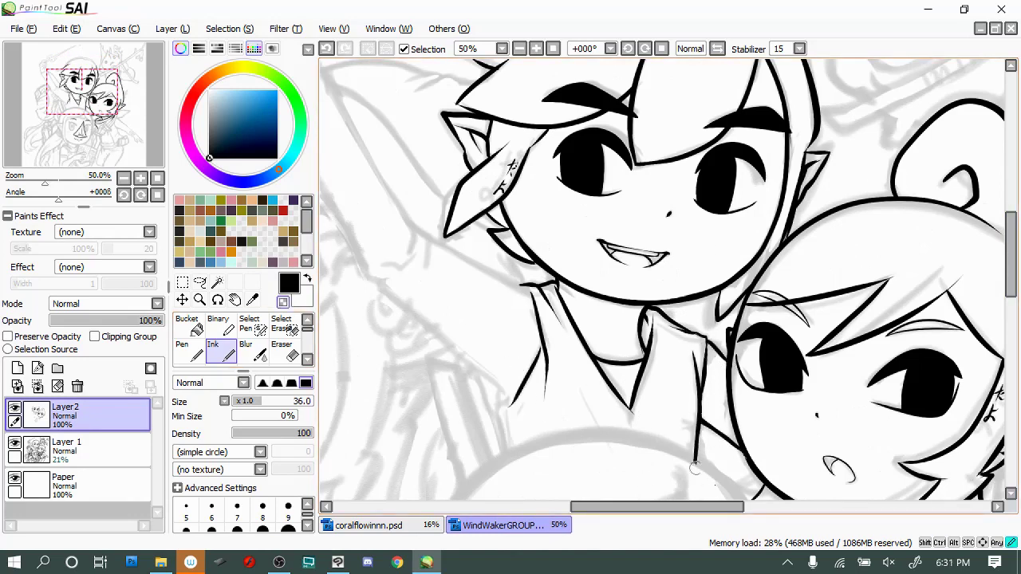
# Ink the smiling character's raised arm with its sleeve hem, continuing the outline from the armpit down the torso
pyautogui.moveTo(657, 507); pyautogui.dragTo(632, 506)
pyautogui.moveTo(471, 195); pyautogui.dragTo(517, 265)
pyautogui.moveTo(431, 239)
pyautogui.mouseDown()
pyautogui.moveTo(467, 302)
pyautogui.moveTo(587, 391)
pyautogui.mouseUp()
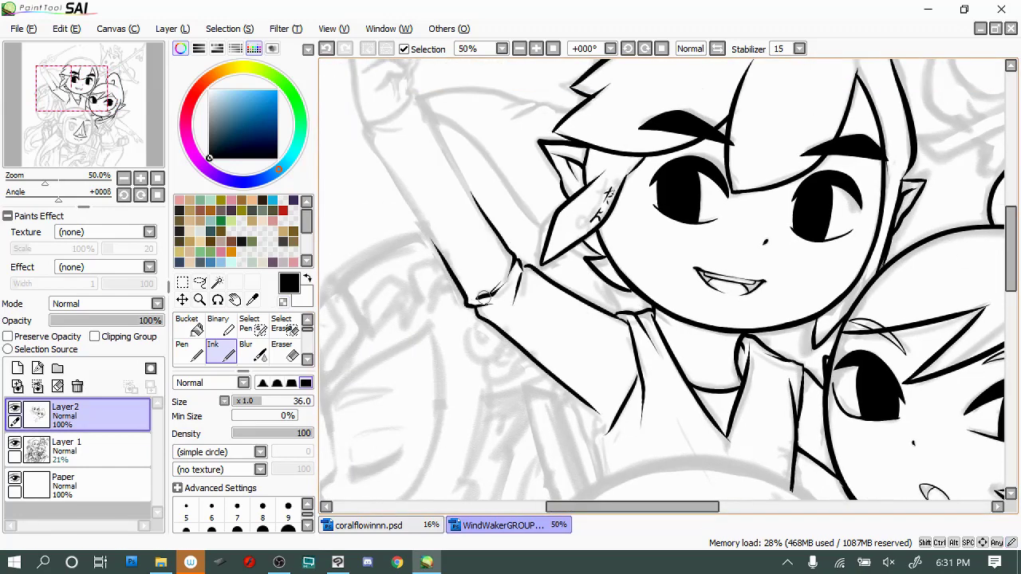
pyautogui.moveTo(470, 303); pyautogui.dragTo(518, 268)
pyautogui.press('e')
pyautogui.moveTo(594, 399); pyautogui.dragTo(620, 477)
pyautogui.press('n')
pyautogui.moveTo(679, 404); pyautogui.dragTo(649, 339)
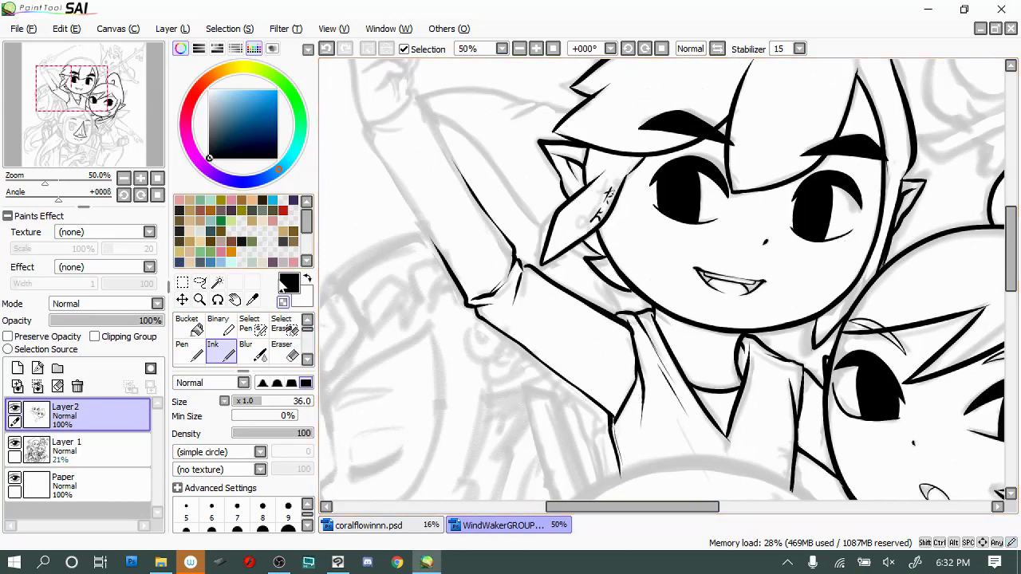
# On Layer 1, lasso and reposition the sketched raised hand and baton, and return to Layer2 for inking
pyautogui.click(520, 49)
pyautogui.click(67, 447)
pyautogui.click(199, 283)
pyautogui.moveTo(510, 183)
pyautogui.mouseDown()
pyautogui.moveTo(604, 87)
pyautogui.moveTo(535, 159)
pyautogui.mouseUp()
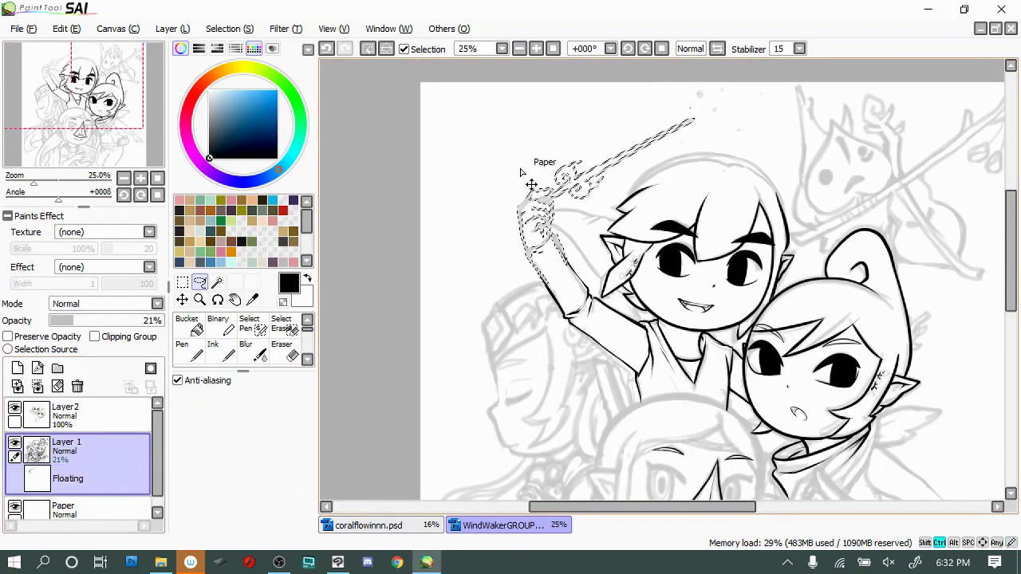
pyautogui.hotkey('ctrl', 'd')
pyautogui.press('n')
pyautogui.scroll(2, 758, 140)
pyautogui.click(66, 410)
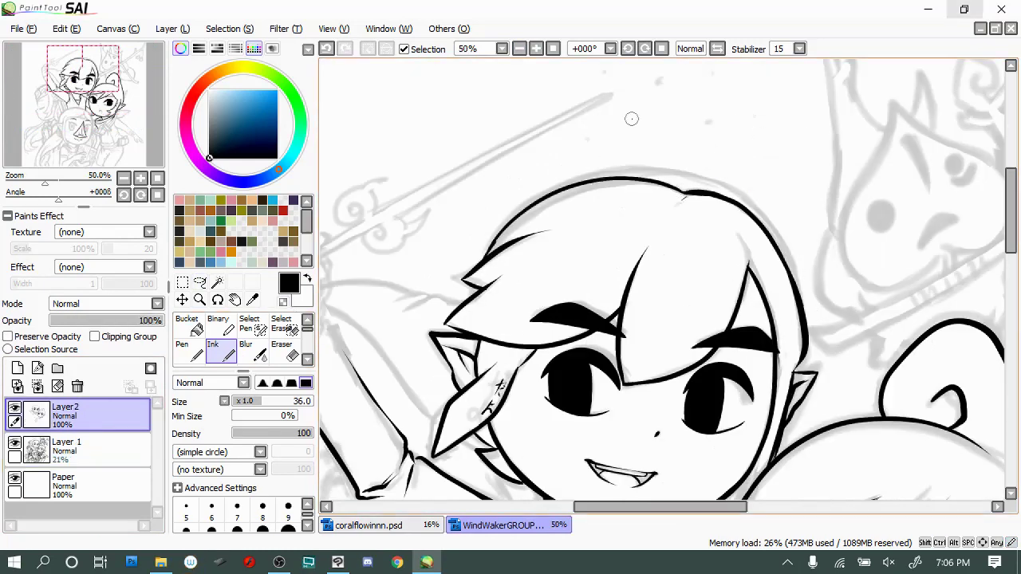
# Ink the smiling character's cap over the head and its tail trailing behind the raised arm
pyautogui.scroll(1, 678, 163)
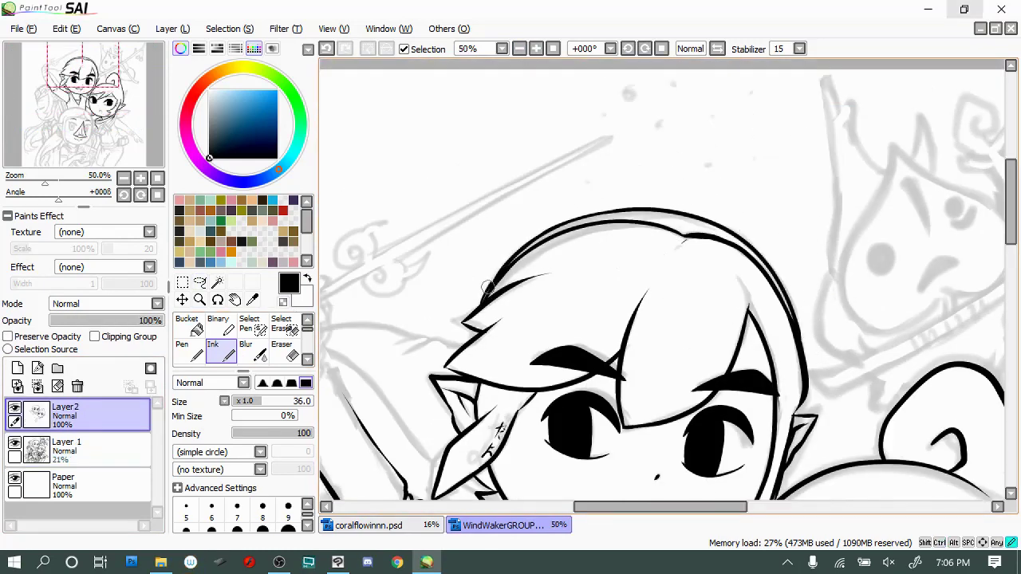
pyautogui.moveTo(558, 209)
pyautogui.mouseDown()
pyautogui.moveTo(631, 210)
pyautogui.moveTo(676, 141)
pyautogui.mouseUp()
pyautogui.moveTo(550, 257)
pyautogui.mouseDown()
pyautogui.moveTo(469, 253)
pyautogui.moveTo(577, 380)
pyautogui.mouseUp()
# Ink the raised hand's curled fingers, back and thumb, closing it with the sleeve cuff at the wrist
pyautogui.moveTo(413, 224); pyautogui.dragTo(468, 205)
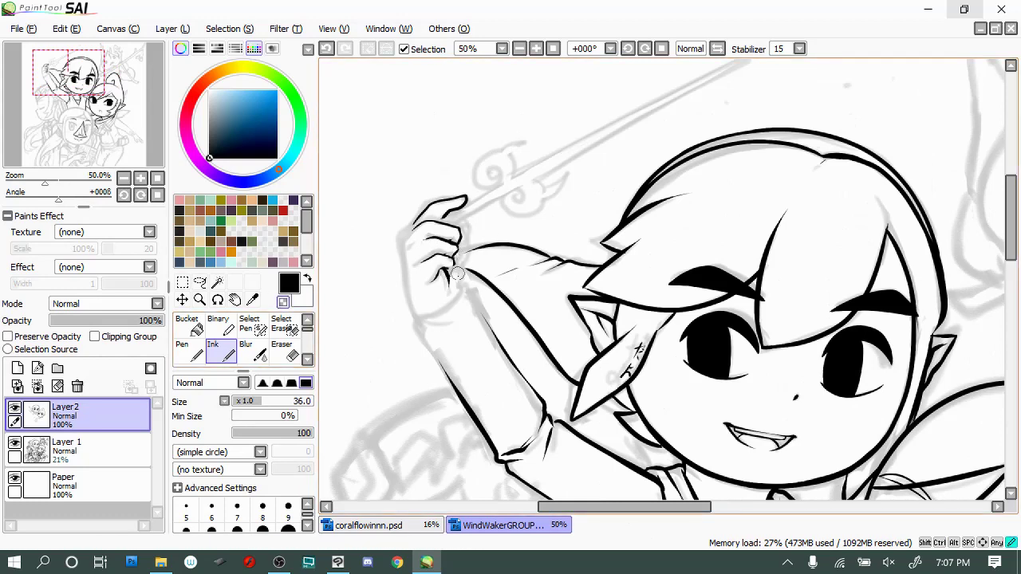
pyautogui.moveTo(401, 239); pyautogui.dragTo(413, 311)
pyautogui.moveTo(452, 267); pyautogui.dragTo(439, 280)
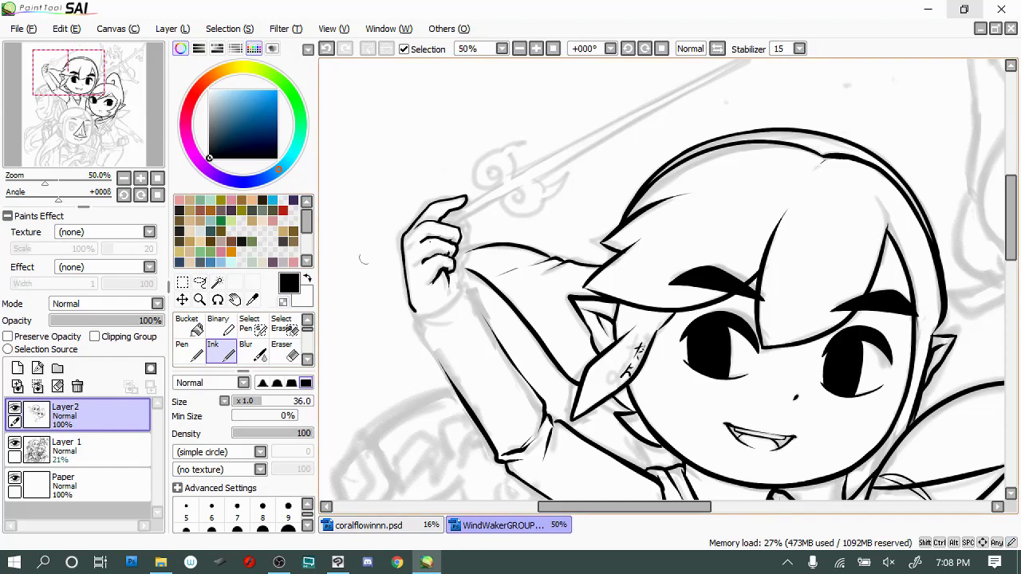
pyautogui.moveTo(464, 220)
pyautogui.mouseDown()
pyautogui.moveTo(463, 261)
pyautogui.moveTo(423, 343)
pyautogui.mouseUp()
pyautogui.moveTo(472, 292); pyautogui.dragTo(421, 326)
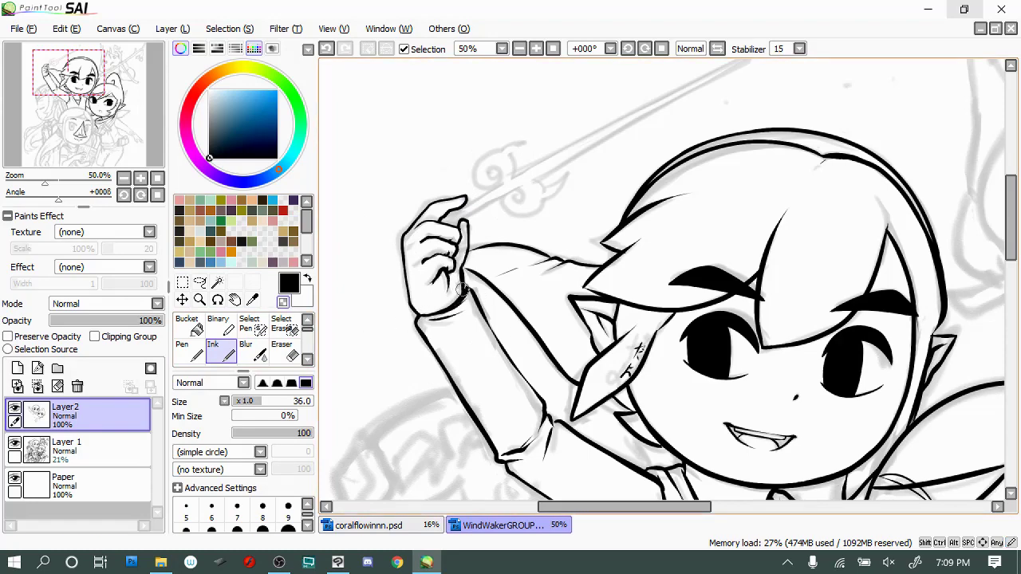
pyautogui.moveTo(429, 314); pyautogui.dragTo(412, 350)
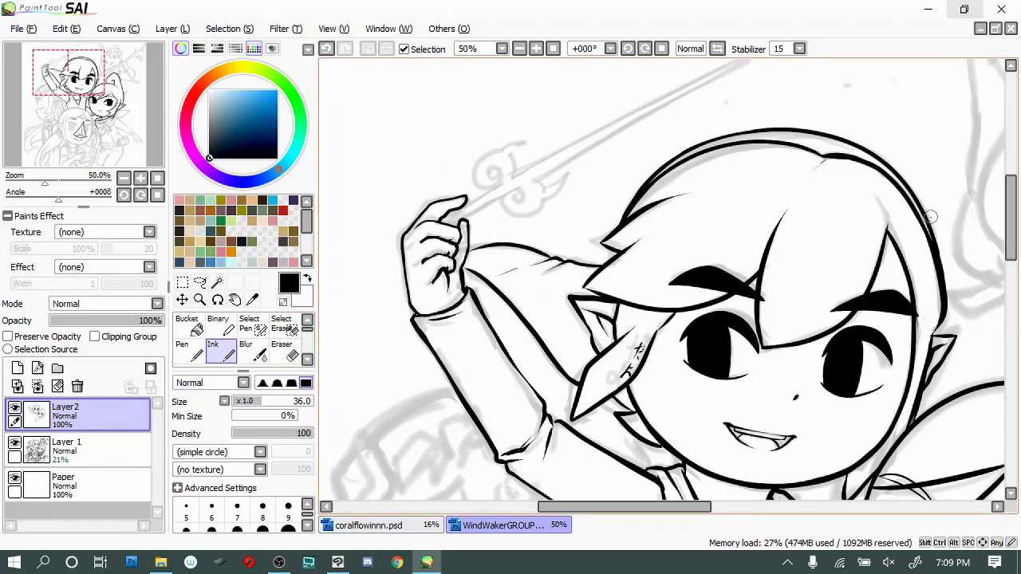
# Ink the two long parallel edges of the baton from the raised hand to its tip
pyautogui.scroll(3, 514, 287)
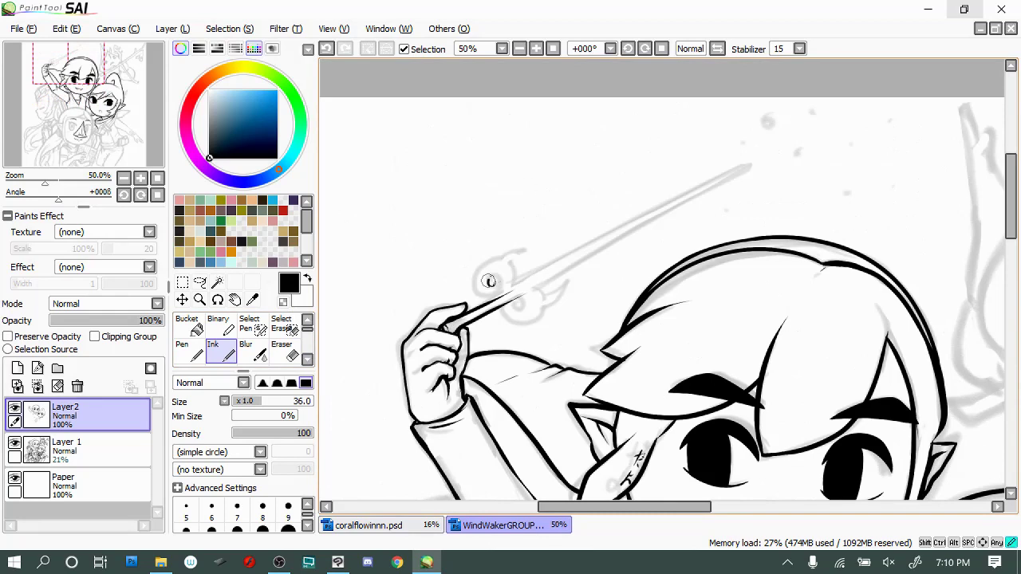
pyautogui.scroll(1, 607, 179)
pyautogui.moveTo(461, 355); pyautogui.dragTo(770, 188)
pyautogui.hotkey('ctrl', 'z')
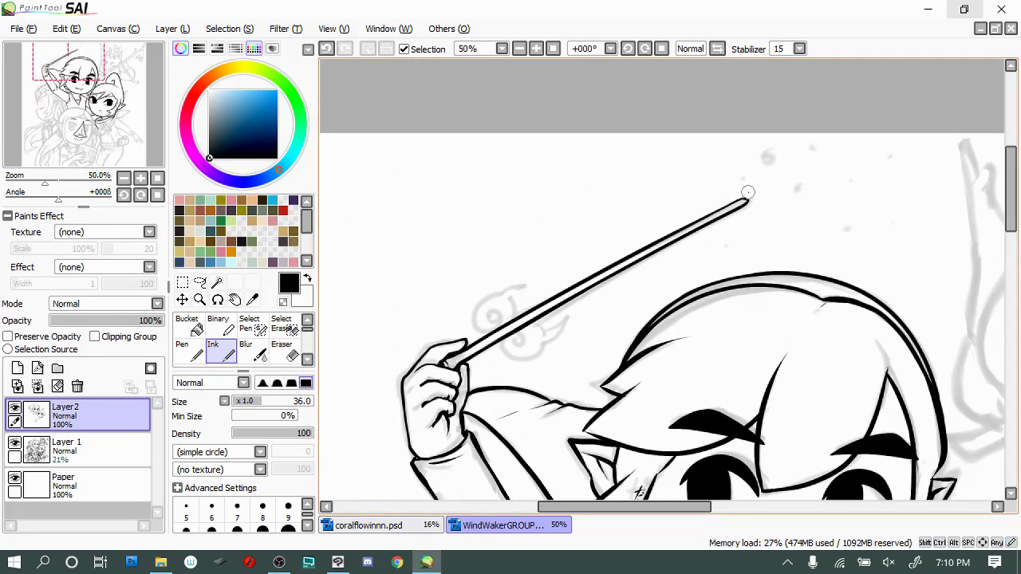
# Ink the curled swirl ornaments on both sides of the baton above the hand
pyautogui.moveTo(529, 332)
pyautogui.mouseDown()
pyautogui.moveTo(520, 340)
pyautogui.moveTo(545, 358)
pyautogui.mouseUp()
pyautogui.hotkey('ctrl', 'z')
pyautogui.moveTo(511, 297)
pyautogui.mouseDown()
pyautogui.moveTo(494, 320)
pyautogui.moveTo(511, 303)
pyautogui.mouseUp()
pyautogui.moveTo(567, 320); pyautogui.dragTo(544, 334)
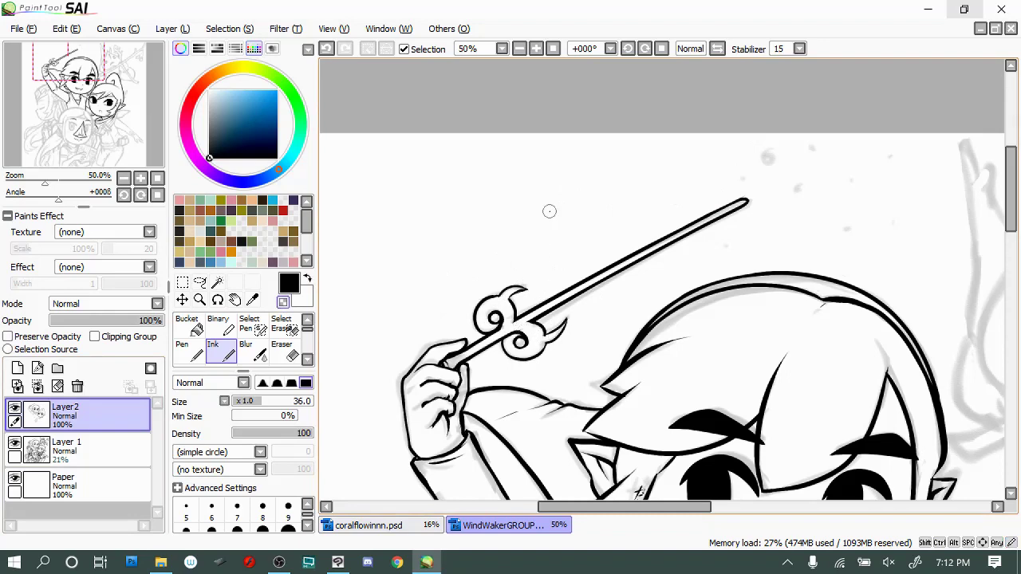
# Ink the leaf-masked character's round eyes, under-eye crescent, brow and mouth as solid black shapes with a size 52 brush
pyautogui.scroll(-3, 696, 178)
pyautogui.scroll(5, 661, 279)
pyautogui.click(605, 328)
pyautogui.click(717, 252)
pyautogui.moveTo(710, 276); pyautogui.dragTo(743, 259)
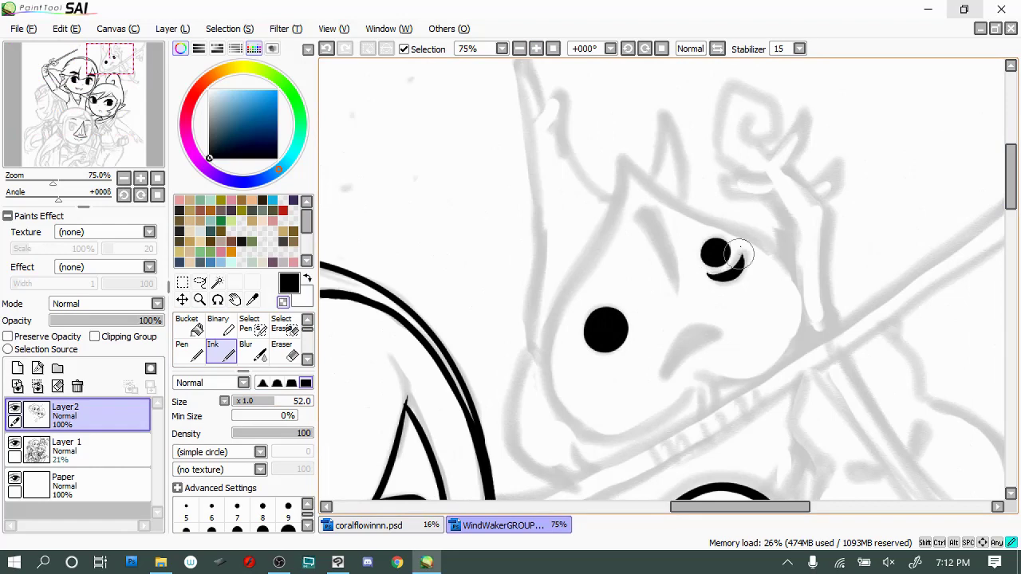
pyautogui.moveTo(716, 343)
pyautogui.mouseDown()
pyautogui.moveTo(661, 388)
pyautogui.moveTo(727, 332)
pyautogui.moveTo(662, 383)
pyautogui.mouseUp()
pyautogui.moveTo(636, 210)
pyautogui.mouseDown()
pyautogui.moveTo(676, 281)
pyautogui.moveTo(665, 231)
pyautogui.mouseUp()
pyautogui.click(699, 346)
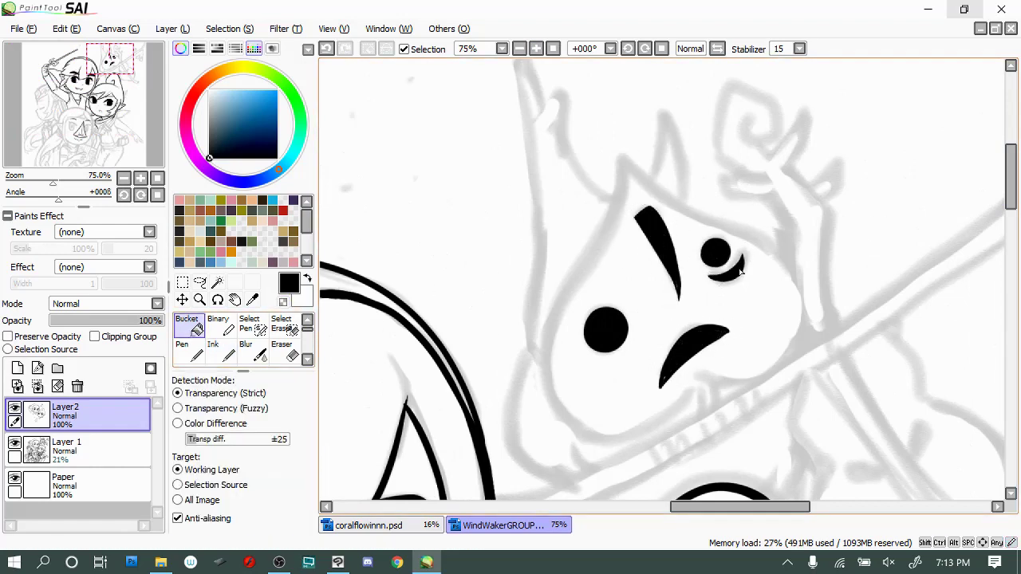
# Reduce the brush to size 31 and ink the leaf mask's pointed outline around the face
pyautogui.press('[')
pyautogui.press('[')
pyautogui.press('[')
pyautogui.press('[')
pyautogui.moveTo(694, 411)
pyautogui.mouseDown()
pyautogui.moveTo(623, 157)
pyautogui.moveTo(714, 385)
pyautogui.moveTo(690, 411)
pyautogui.mouseUp()
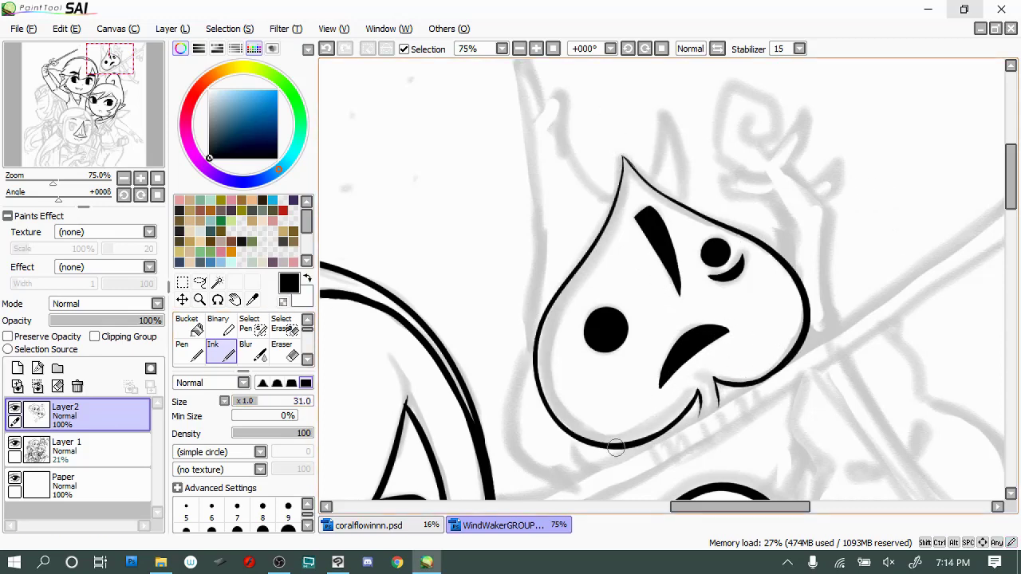
# Ink the horn and forked twig above the leaf mask and the long body contour beside it
pyautogui.scroll(3, 821, 144)
pyautogui.moveTo(654, 244); pyautogui.dragTo(684, 264)
pyautogui.scroll(3, 529, 221)
pyautogui.moveTo(526, 240); pyautogui.dragTo(563, 213)
pyautogui.moveTo(616, 313); pyautogui.dragTo(545, 209)
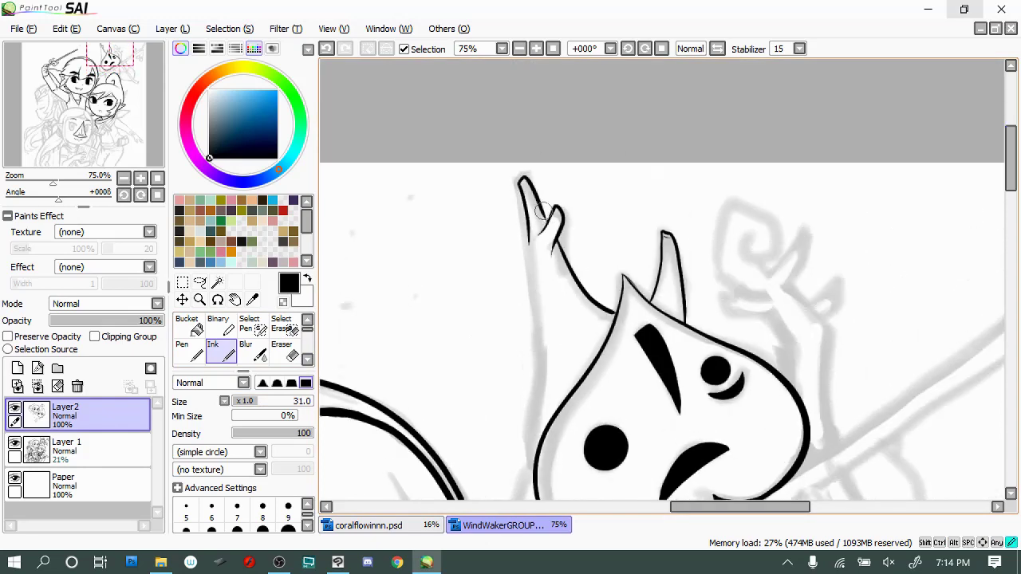
pyautogui.scroll(-3, 531, 103)
pyautogui.moveTo(532, 102)
pyautogui.mouseDown()
pyautogui.moveTo(582, 478)
pyautogui.moveTo(558, 435)
pyautogui.mouseUp()
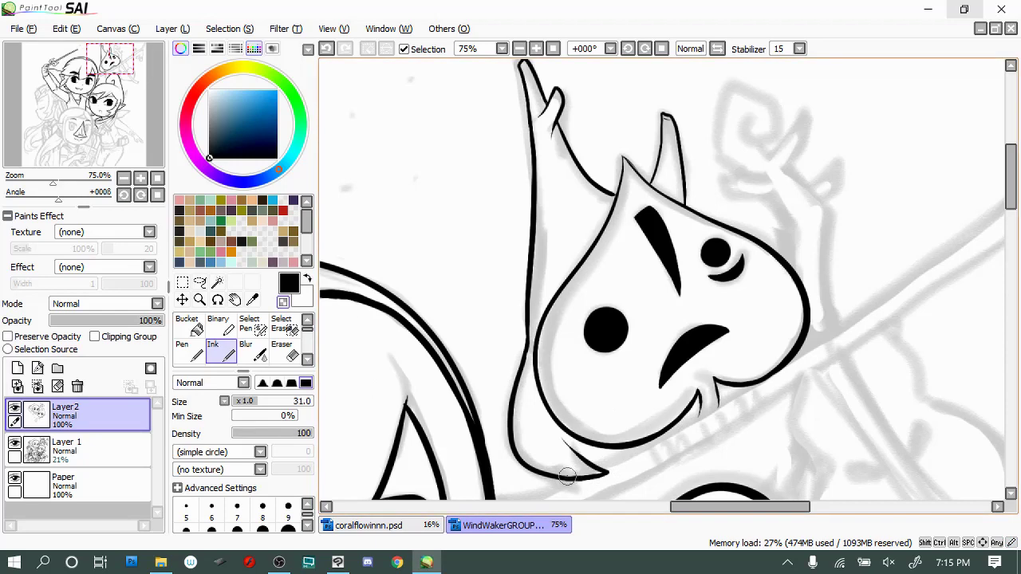
# Ink the spiral branch and twigs on the far side of the leaf mask, with the stem below them
pyautogui.hscroll(4, 566, 476)
pyautogui.scroll(2, 536, 84)
pyautogui.moveTo(610, 253)
pyautogui.mouseDown()
pyautogui.moveTo(595, 209)
pyautogui.moveTo(645, 182)
pyautogui.moveTo(638, 249)
pyautogui.mouseUp()
pyautogui.moveTo(562, 253)
pyautogui.mouseDown()
pyautogui.moveTo(618, 260)
pyautogui.moveTo(672, 241)
pyautogui.moveTo(674, 395)
pyautogui.mouseUp()
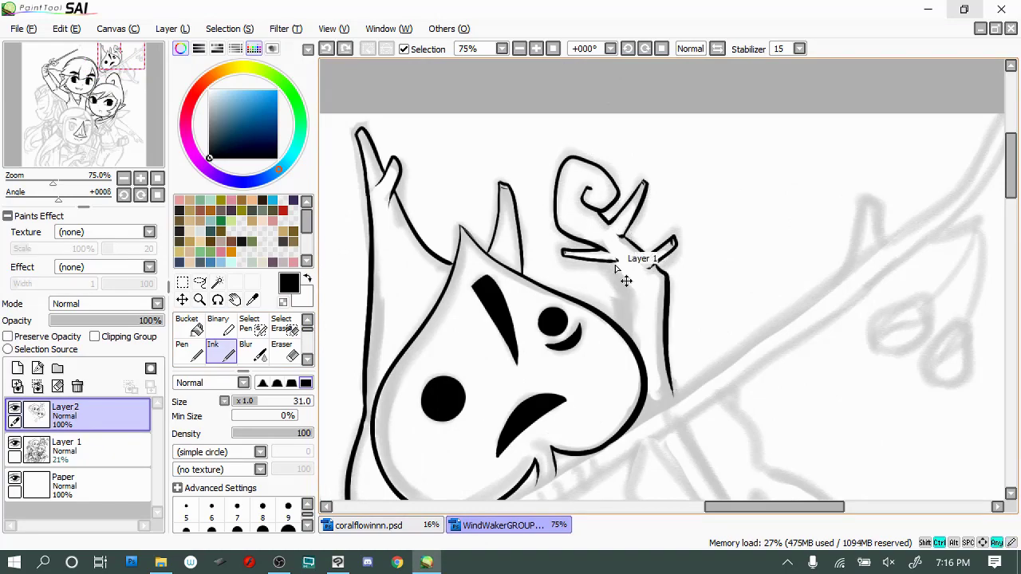
pyautogui.moveTo(617, 264); pyautogui.dragTo(632, 341)
# Ink the fold crease in the smiling character's cap tail behind the raised arm
pyautogui.scroll(-3, 1005, 214)
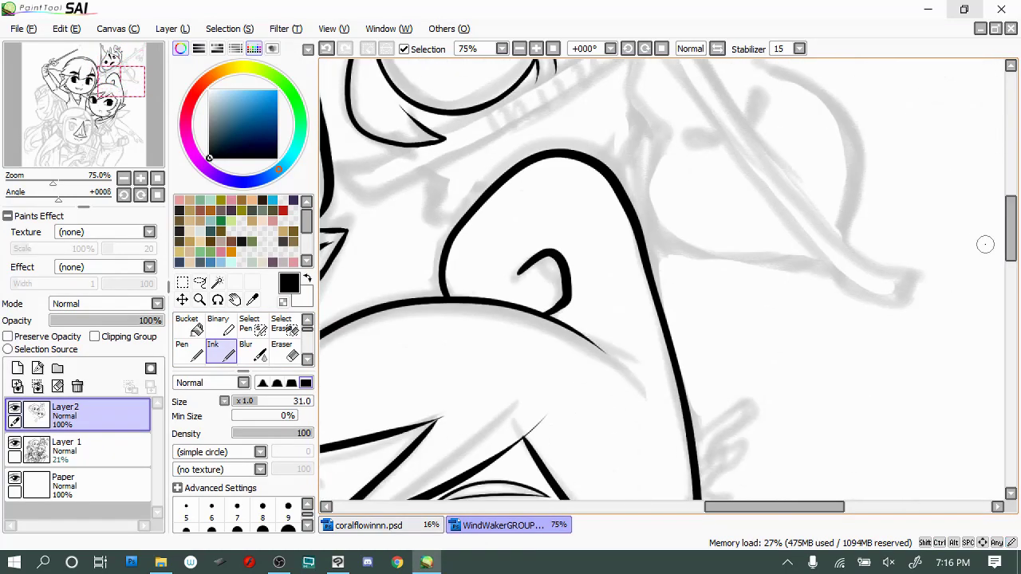
pyautogui.hotkey('ctrl', '-')
pyautogui.hscroll(-3, 670, 319)
pyautogui.hscroll(-2, 606, 446)
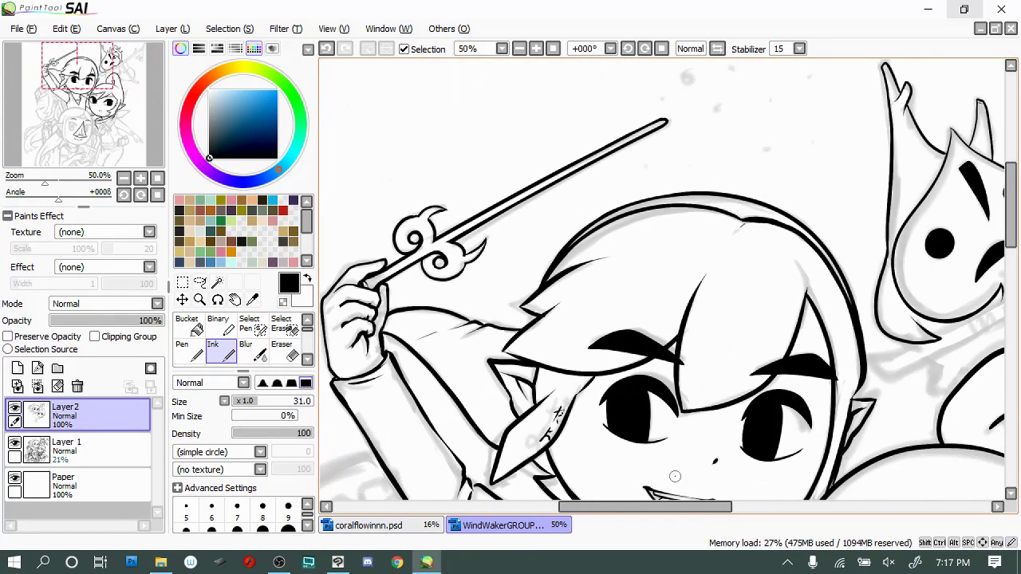
pyautogui.scroll(-2, 479, 359)
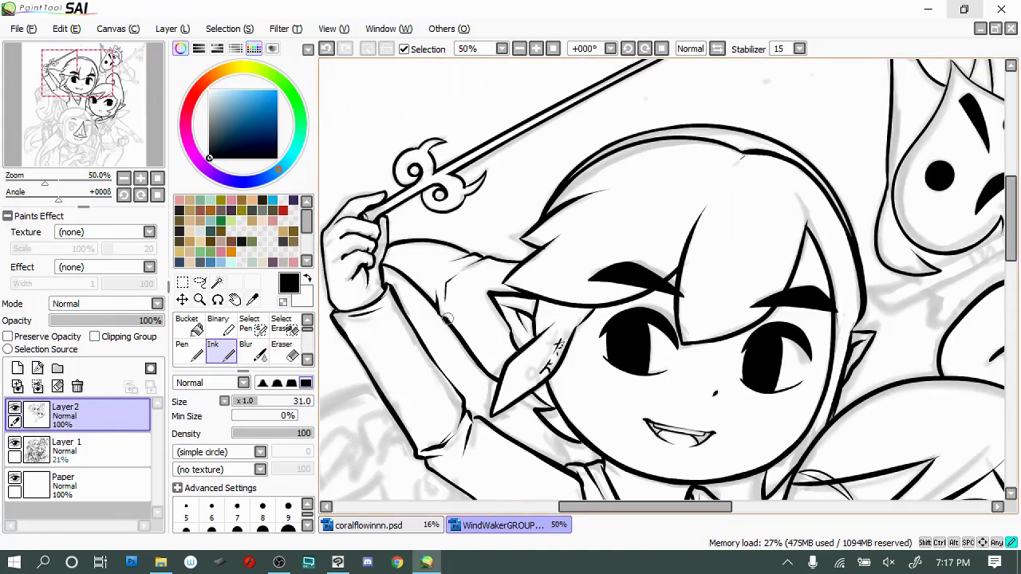
# Ink the lower character's front hair from the parting down the ear side of the face, erasing stray line ends
pyautogui.hscroll(4, 710, 275)
pyautogui.scroll(-4, 550, 247)
pyautogui.scroll(5, 735, 514)
pyautogui.scroll(-2, 696, 478)
pyautogui.scroll(2, 695, 478)
pyautogui.moveTo(764, 171); pyautogui.dragTo(706, 416)
pyautogui.hotkey('ctrl', 'z')
pyautogui.scroll(1, 706, 416)
pyautogui.moveTo(678, 164)
pyautogui.mouseDown()
pyautogui.moveTo(510, 211)
pyautogui.moveTo(526, 474)
pyautogui.mouseUp()
pyautogui.press('e')
pyautogui.moveTo(511, 184)
pyautogui.mouseDown()
pyautogui.moveTo(469, 267)
pyautogui.moveTo(416, 273)
pyautogui.moveTo(434, 284)
pyautogui.moveTo(459, 317)
pyautogui.mouseUp()
pyautogui.press('n')
# Ink the lower character's hair from the parting down the far side of the face, undoing uneven strokes
pyautogui.moveTo(695, 170)
pyautogui.mouseDown()
pyautogui.moveTo(749, 296)
pyautogui.moveTo(734, 406)
pyautogui.mouseUp()
pyautogui.scroll(-2, 750, 295)
pyautogui.scroll(1, 734, 383)
pyautogui.hotkey('ctrl', 'z')
pyautogui.hotkey('ctrl', 'z')
pyautogui.hotkey('ctrl', 'y')
pyautogui.hotkey('ctrl', 'z')
pyautogui.moveTo(762, 289); pyautogui.dragTo(731, 457)
pyautogui.hotkey('ctrl', 'z')
pyautogui.moveTo(736, 153)
pyautogui.mouseDown()
pyautogui.moveTo(742, 466)
pyautogui.moveTo(768, 386)
pyautogui.mouseUp()
pyautogui.hotkey('ctrl', 'z')
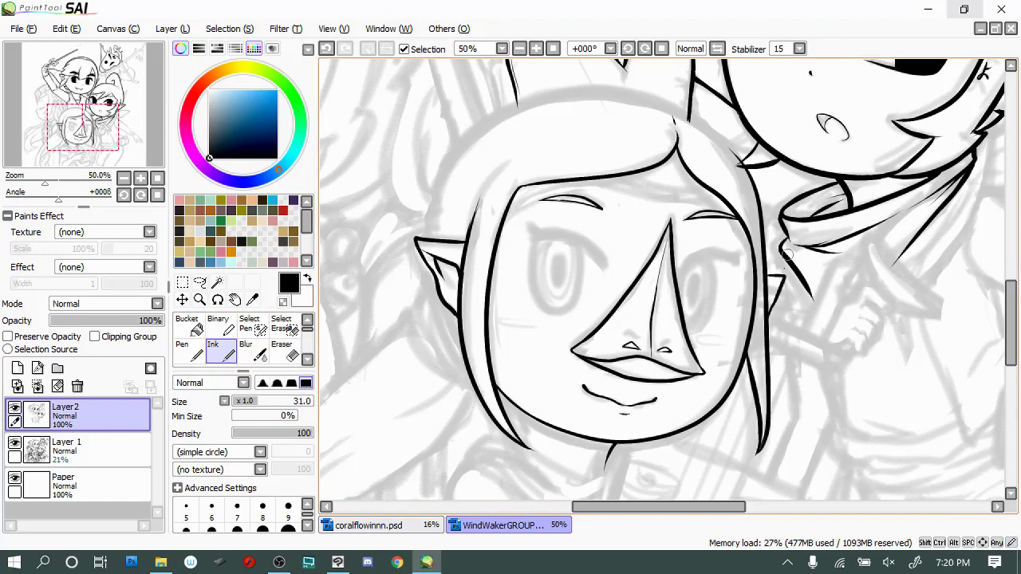
# Ink the lower character's crown outline down to the pointed ear and the hair behind that ear
pyautogui.moveTo(856, 193)
pyautogui.mouseDown()
pyautogui.moveTo(869, 76)
pyautogui.moveTo(989, 275)
pyautogui.mouseUp()
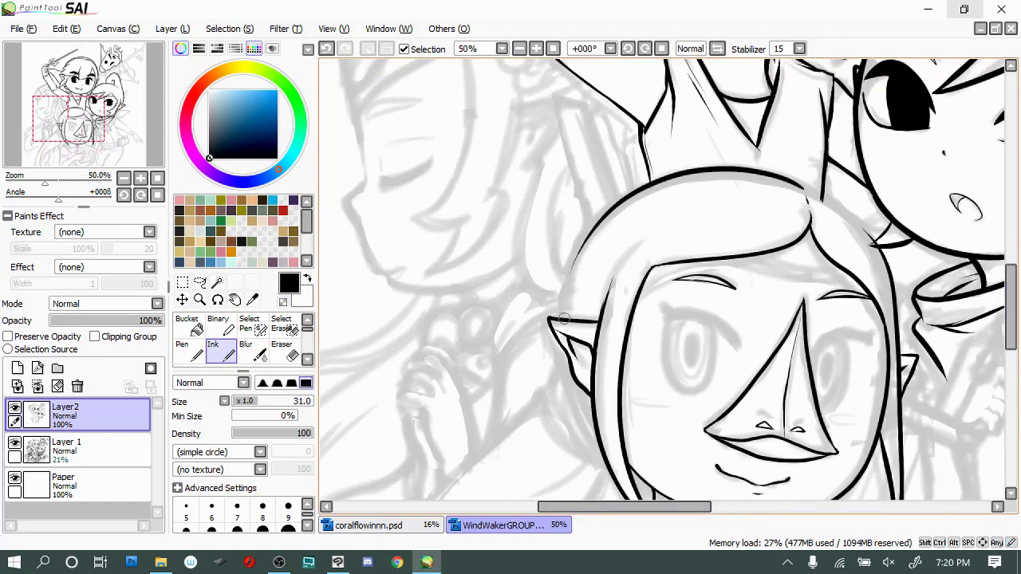
pyautogui.moveTo(563, 323); pyautogui.dragTo(653, 187)
pyautogui.scroll(-3, 585, 244)
pyautogui.moveTo(576, 260)
pyautogui.mouseDown()
pyautogui.moveTo(558, 343)
pyautogui.moveTo(572, 329)
pyautogui.moveTo(578, 359)
pyautogui.mouseUp()
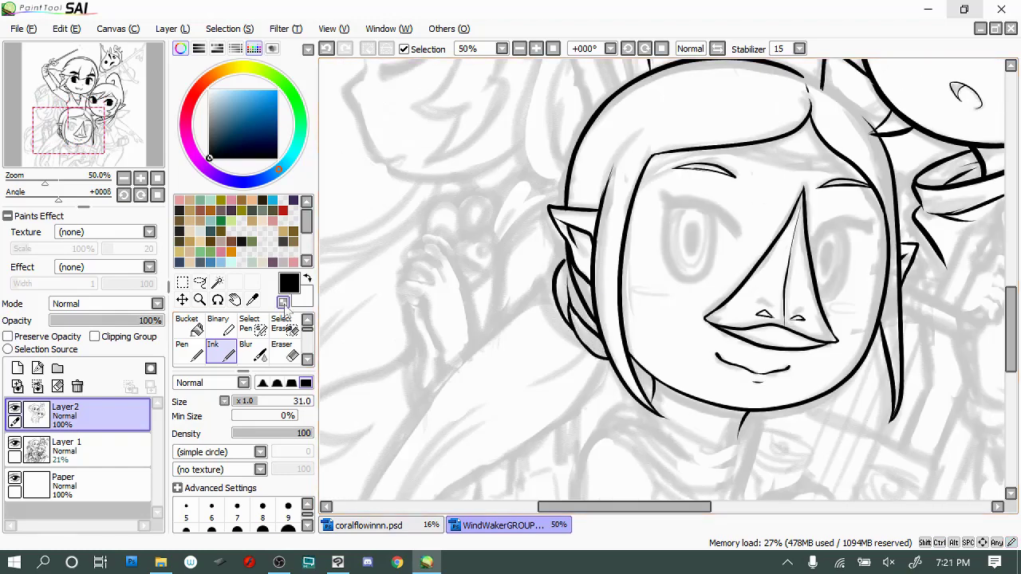
# Ink the lower character's long ponytail sweeping down from behind the ear into a curl, with inner strand lines
pyautogui.scroll(-4, 568, 271)
pyautogui.moveTo(538, 204); pyautogui.dragTo(379, 459)
pyautogui.moveTo(550, 119); pyautogui.dragTo(337, 461)
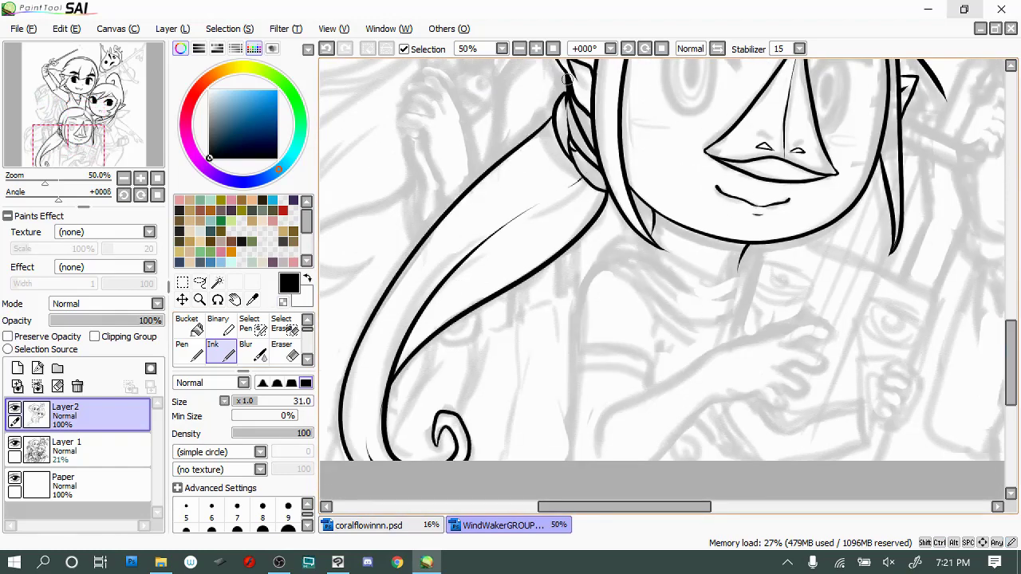
pyautogui.moveTo(583, 180); pyautogui.dragTo(391, 369)
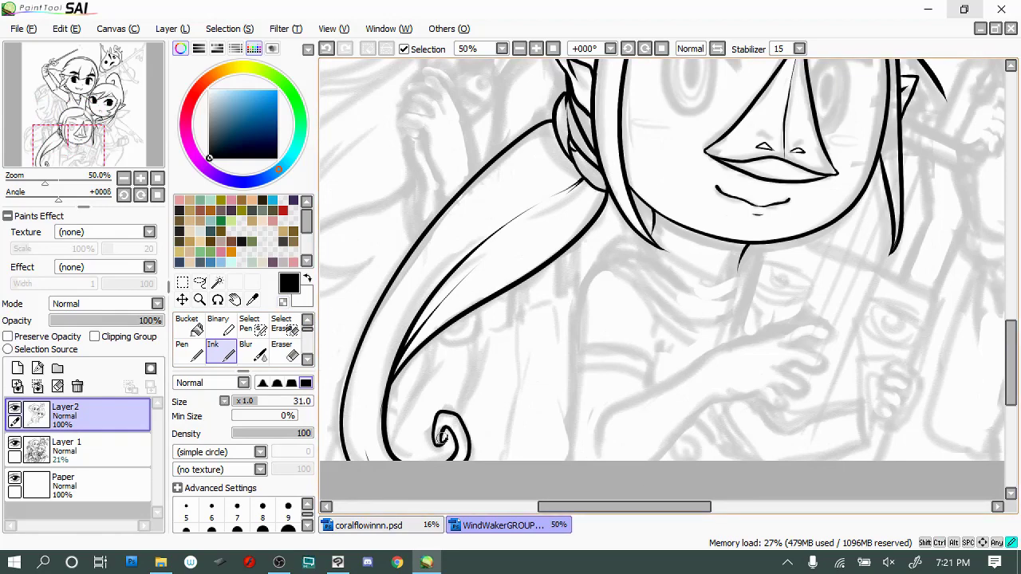
# Ink the closed eyelid and thin eyebrow of the character shown in profile
pyautogui.scroll(-1, 646, 484)
pyautogui.scroll(3, 481, 390)
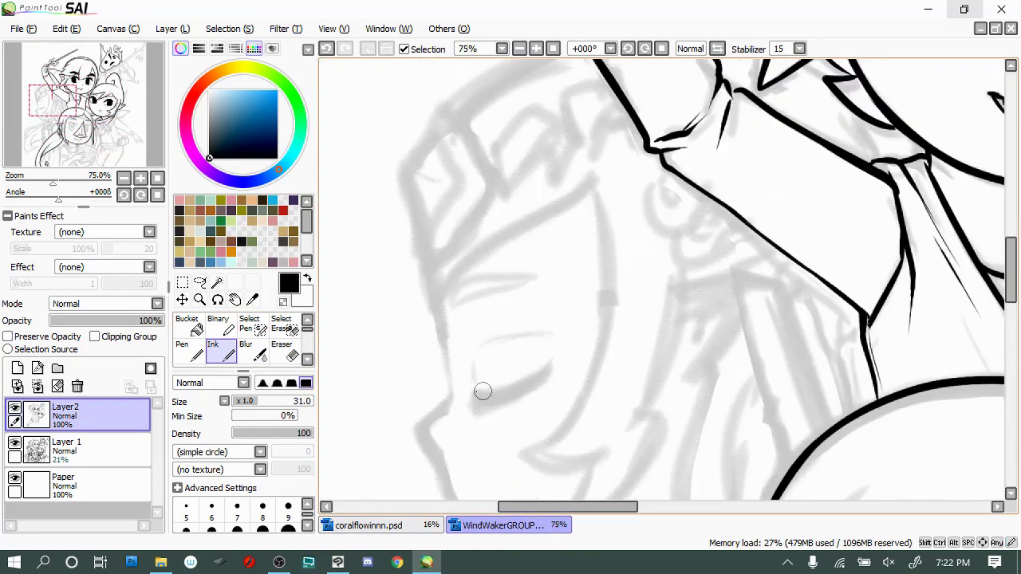
pyautogui.moveTo(472, 406)
pyautogui.mouseDown()
pyautogui.moveTo(561, 353)
pyautogui.moveTo(470, 408)
pyautogui.mouseUp()
pyautogui.hotkey('ctrl', 'z')
pyautogui.moveTo(459, 306); pyautogui.dragTo(566, 291)
pyautogui.hotkey('ctrl', 'z')
pyautogui.moveTo(457, 304); pyautogui.dragTo(567, 291)
# Ink the pointed side locks of hair framing the profile character's cheek
pyautogui.scroll(-2, 685, 219)
pyautogui.moveTo(614, 179); pyautogui.dragTo(528, 351)
pyautogui.moveTo(673, 319); pyautogui.dragTo(536, 433)
pyautogui.moveTo(674, 135); pyautogui.dragTo(631, 335)
# Ink the profile character's face contour from the forehead over the nose and lips to the chin and jaw
pyautogui.press('e')
pyautogui.moveTo(440, 145); pyautogui.dragTo(451, 302)
pyautogui.moveTo(448, 300)
pyautogui.mouseDown()
pyautogui.moveTo(480, 430)
pyautogui.moveTo(542, 457)
pyautogui.moveTo(608, 433)
pyautogui.mouseUp()
pyautogui.hotkey('ctrl', 'z')
pyautogui.moveTo(505, 468); pyautogui.dragTo(676, 412)
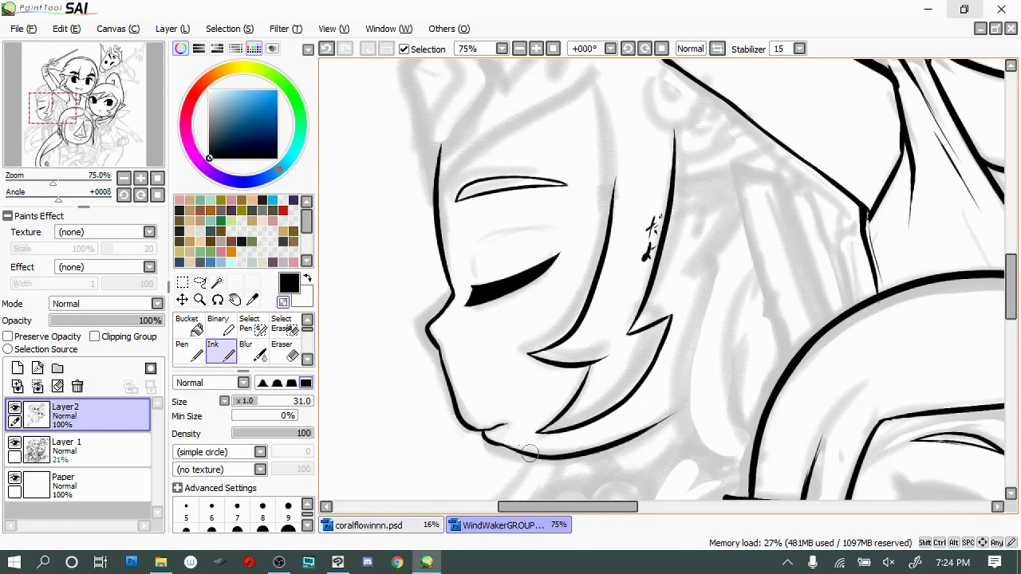
# Redraw the profile character's contour from the nose down to the mouth
pyautogui.moveTo(440, 354); pyautogui.dragTo(472, 431)
pyautogui.hotkey('ctrl', 'z')
pyautogui.moveTo(431, 336)
pyautogui.mouseDown()
pyautogui.moveTo(491, 429)
pyautogui.moveTo(473, 429)
pyautogui.moveTo(506, 424)
pyautogui.mouseUp()
pyautogui.press('e')
pyautogui.hotkey('ctrl', 'z')
pyautogui.press('n')
# Redraw the profile character's chin and jaw as one smooth curve and add the short neck line below it
pyautogui.moveTo(479, 436); pyautogui.dragTo(678, 420)
pyautogui.scroll(-1, 515, 176)
pyautogui.hotkey('ctrl', 'z')
pyautogui.press('e')
pyautogui.press('n')
pyautogui.moveTo(478, 395); pyautogui.dragTo(698, 352)
pyautogui.moveTo(598, 404); pyautogui.dragTo(605, 435)
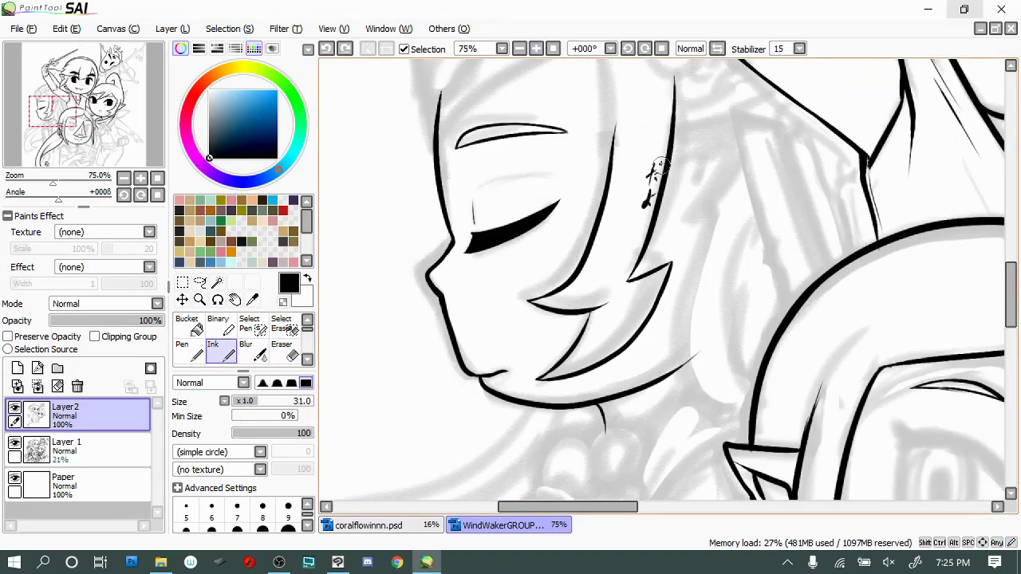
# Ink the profile character's long hair flowing back from the neck into its first sweeping curves
pyautogui.scroll(-1, 658, 172)
pyautogui.moveTo(534, 196); pyautogui.dragTo(387, 335)
pyautogui.moveTo(594, 160); pyautogui.dragTo(414, 323)
pyautogui.moveTo(413, 327); pyautogui.dragTo(463, 467)
pyautogui.moveTo(550, 221); pyautogui.dragTo(421, 267)
# Ink the inner strands and curled tip of the profile character's lower hair lock
pyautogui.press('e')
pyautogui.press('n')
pyautogui.hotkey('ctrl', 'z')
pyautogui.moveTo(471, 345)
pyautogui.mouseDown()
pyautogui.moveTo(447, 466)
pyautogui.moveTo(478, 438)
pyautogui.mouseUp()
pyautogui.moveTo(483, 268); pyautogui.dragTo(530, 406)
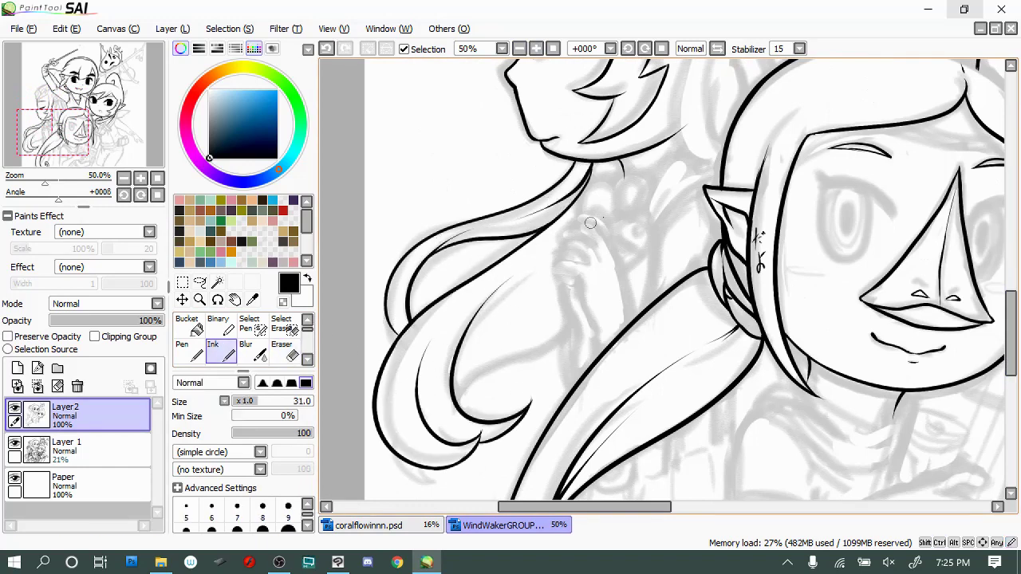
# Ink the strand leading into the profile character's lower hair curl and erase the curl's tip and inner lines
pyautogui.moveTo(580, 329); pyautogui.dragTo(459, 395)
pyautogui.press('e')
pyautogui.moveTo(527, 399)
pyautogui.mouseDown()
pyautogui.moveTo(528, 419)
pyautogui.moveTo(494, 429)
pyautogui.moveTo(511, 386)
pyautogui.moveTo(467, 425)
pyautogui.moveTo(516, 405)
pyautogui.moveTo(519, 376)
pyautogui.mouseUp()
pyautogui.press('n')
pyautogui.hotkey('ctrl', 'z')
pyautogui.hotkey('ctrl', 'z')
pyautogui.hotkey('ctrl', 'z')
pyautogui.hotkey('ctrl', 'z')
pyautogui.press('e')
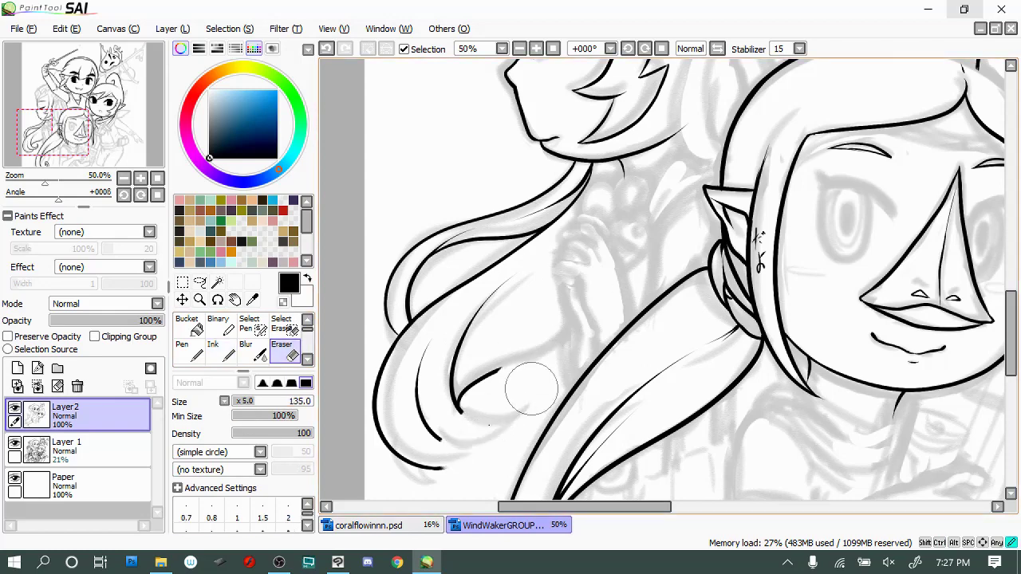
pyautogui.moveTo(415, 447); pyautogui.dragTo(479, 343)
# Redraw the curled tip of the profile character's lower hair lock and erase the excess line inside its outer curve
pyautogui.press('n')
pyautogui.moveTo(536, 393); pyautogui.dragTo(444, 438)
pyautogui.moveTo(391, 351); pyautogui.dragTo(446, 469)
pyautogui.hotkey('ctrl', 'z')
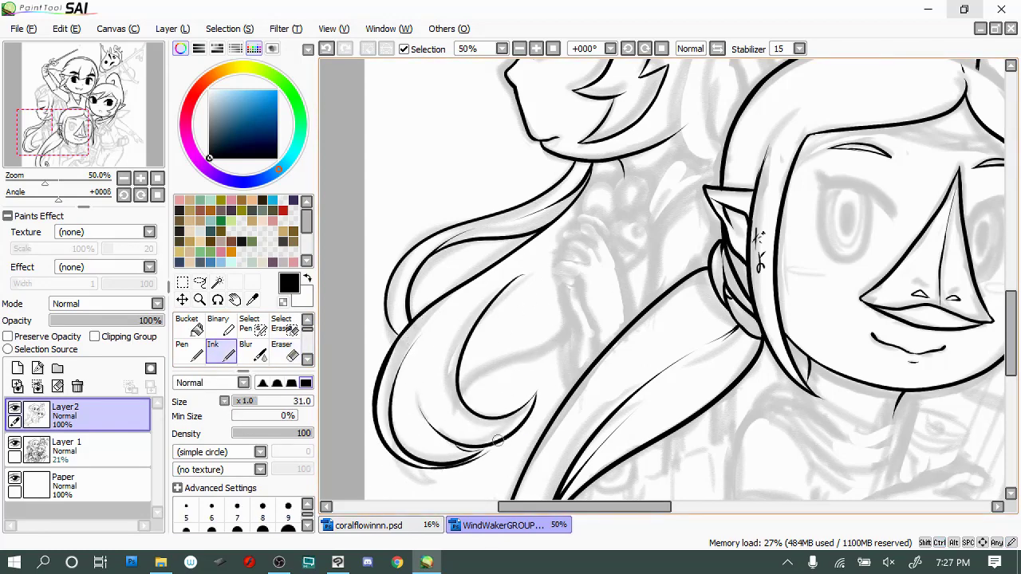
pyautogui.press('e')
pyautogui.moveTo(399, 343); pyautogui.dragTo(461, 455)
pyautogui.press('n')
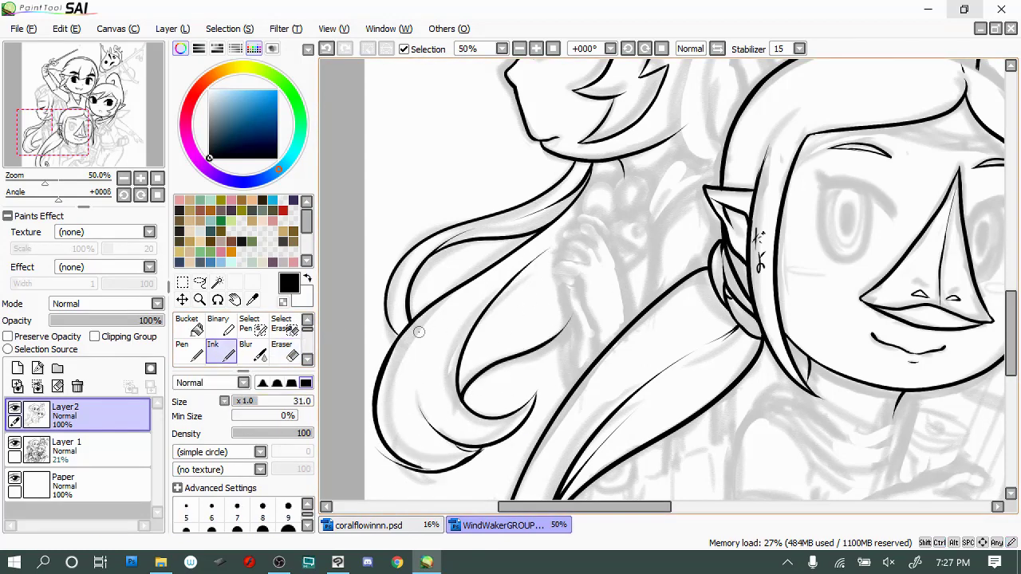
# Clean up the bottom curve of the profile character's lower hair lock and ink a second tip beneath it
pyautogui.press('e')
pyautogui.moveTo(470, 467); pyautogui.dragTo(411, 466)
pyautogui.press('n')
pyautogui.moveTo(477, 451)
pyautogui.mouseDown()
pyautogui.moveTo(423, 447)
pyautogui.moveTo(408, 334)
pyautogui.moveTo(402, 458)
pyautogui.mouseUp()
pyautogui.moveTo(386, 367)
pyautogui.mouseDown()
pyautogui.moveTo(412, 409)
pyautogui.moveTo(449, 399)
pyautogui.moveTo(448, 480)
pyautogui.mouseUp()
# Redraw the long strand line running from the profile character's neck down into the large lower hair curl
pyautogui.moveTo(533, 233); pyautogui.dragTo(413, 326)
pyautogui.press('e')
pyautogui.press('n')
pyautogui.moveTo(458, 273)
pyautogui.mouseDown()
pyautogui.moveTo(415, 319)
pyautogui.moveTo(516, 241)
pyautogui.mouseUp()
pyautogui.hotkey('ctrl', 'z')
pyautogui.hotkey('ctrl', 'z')
pyautogui.moveTo(415, 319); pyautogui.dragTo(552, 224)
# Ink the looped hair lock hanging behind the profile character's jaw
pyautogui.scroll(3, 559, 279)
pyautogui.moveTo(710, 374); pyautogui.dragTo(691, 269)
pyautogui.press('e')
pyautogui.press('n')
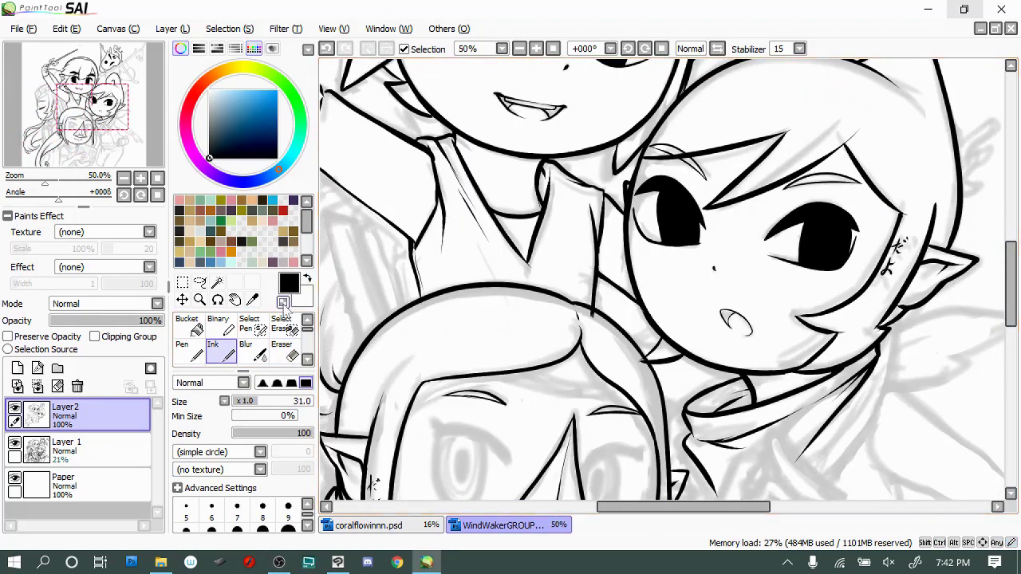
# Ink the edge of the profile character's face-framing hair, curving down from the peak of the fringe
pyautogui.moveTo(683, 507); pyautogui.dragTo(610, 507)
pyautogui.moveTo(521, 155)
pyautogui.mouseDown()
pyautogui.moveTo(413, 239)
pyautogui.moveTo(543, 213)
pyautogui.mouseUp()
pyautogui.moveTo(530, 201); pyautogui.dragTo(544, 267)
pyautogui.hotkey('ctrl', 'z')
pyautogui.hotkey('ctrl', 'z')
pyautogui.moveTo(519, 156); pyautogui.dragTo(533, 281)
# Ink the short top edge and a long side edge of the straight hair wrap behind the profile character's head
pyautogui.moveTo(653, 201); pyautogui.dragTo(618, 216)
pyautogui.moveTo(654, 219); pyautogui.dragTo(619, 335)
pyautogui.hotkey('ctrl', 'z')
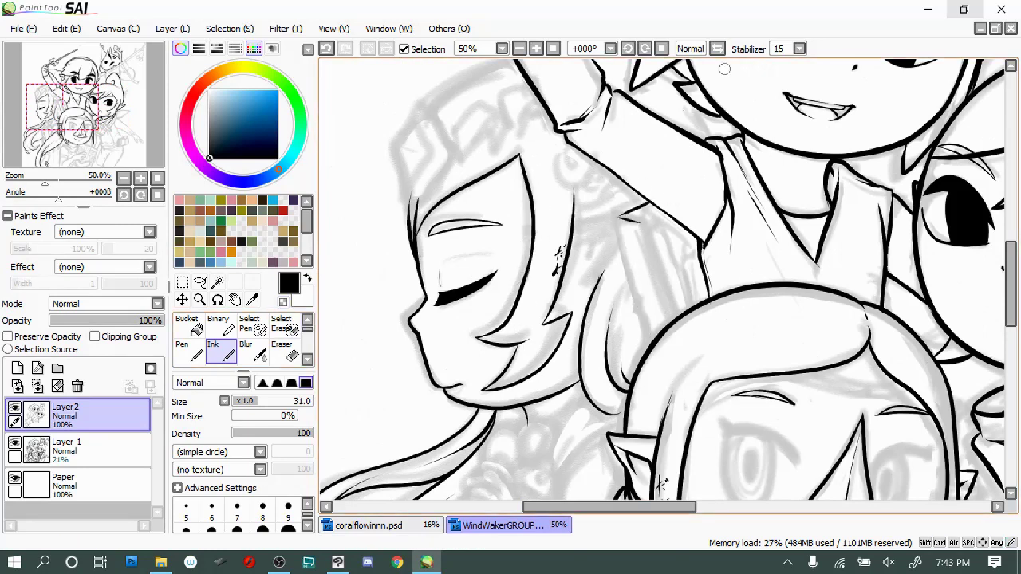
pyautogui.hotkey('ctrl', 'z')
pyautogui.moveTo(655, 211)
pyautogui.mouseDown()
pyautogui.moveTo(617, 218)
pyautogui.moveTo(653, 339)
pyautogui.mouseUp()
# Ink the parallel inner lines running down the hair wrap behind the profile character's head
pyautogui.moveTo(653, 232); pyautogui.dragTo(674, 321)
pyautogui.moveTo(674, 225); pyautogui.dragTo(694, 301)
pyautogui.hotkey('ctrl', 'z')
pyautogui.moveTo(647, 236); pyautogui.dragTo(670, 316)
pyautogui.hotkey('ctrl', 'z')
pyautogui.press('e')
pyautogui.press('n')
pyautogui.moveTo(648, 236); pyautogui.dragTo(667, 319)
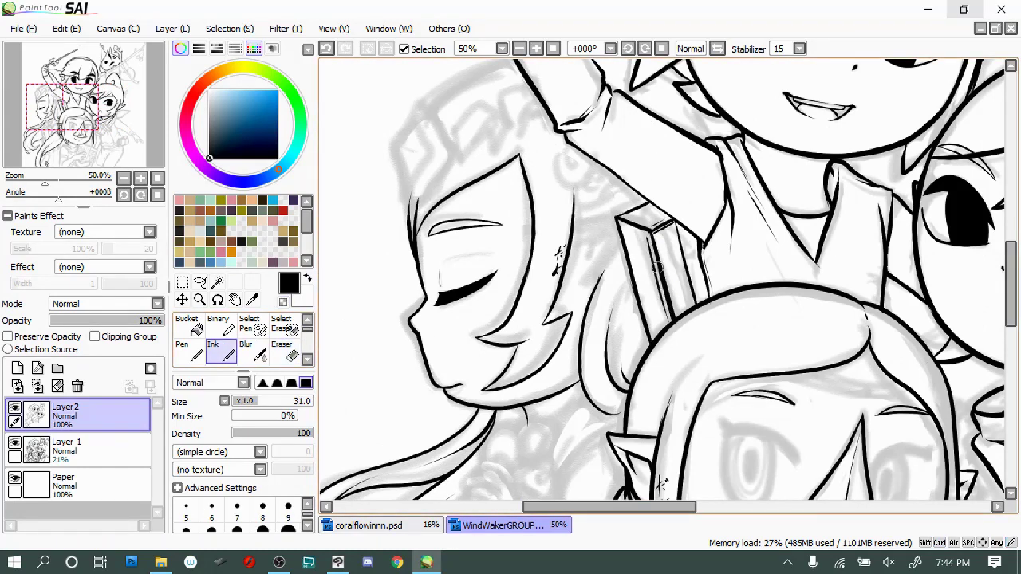
# Redraw the underside of the raised arm and ink the hair wrap's top edge where it meets the arm
pyautogui.hotkey('ctrl', 'z')
pyautogui.hotkey('ctrl', 'z')
pyautogui.hotkey('ctrl', 'z')
pyautogui.moveTo(592, 158); pyautogui.dragTo(686, 231)
pyautogui.moveTo(621, 214); pyautogui.dragTo(665, 201)
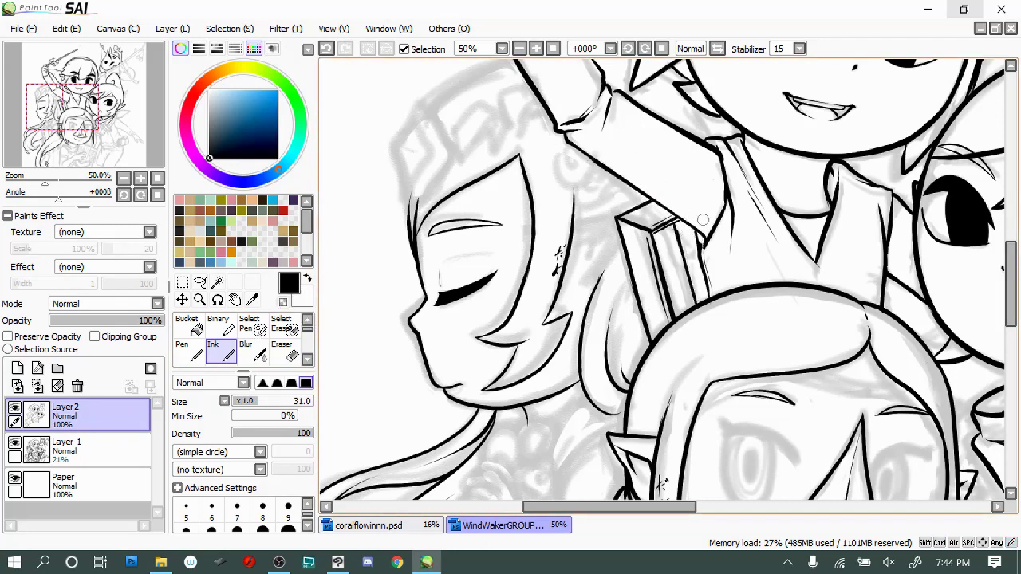
# Ink the hair strands gathering from the side of the profile character's head into the hair wrap
pyautogui.moveTo(616, 229); pyautogui.dragTo(594, 277)
pyautogui.hotkey('ctrl', 'z')
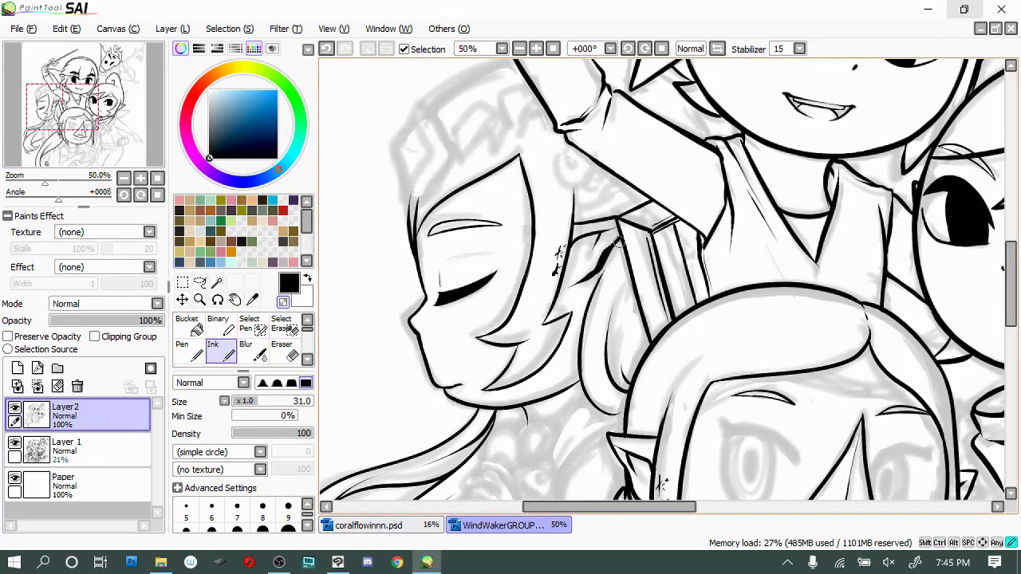
pyautogui.hotkey('ctrl', 'z')
pyautogui.hotkey('ctrl', 'z')
pyautogui.moveTo(617, 243)
pyautogui.mouseDown()
pyautogui.moveTo(581, 339)
pyautogui.moveTo(592, 350)
pyautogui.mouseUp()
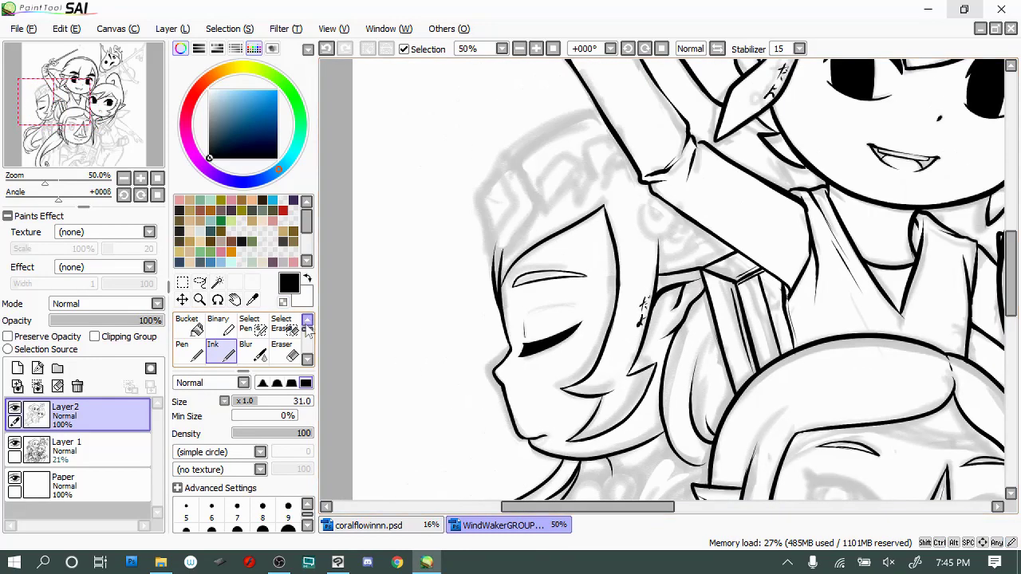
# Ink the faceted diamond gem at the front of the profile character's tiara and the head's top curve
pyautogui.moveTo(418, 245); pyautogui.dragTo(502, 296)
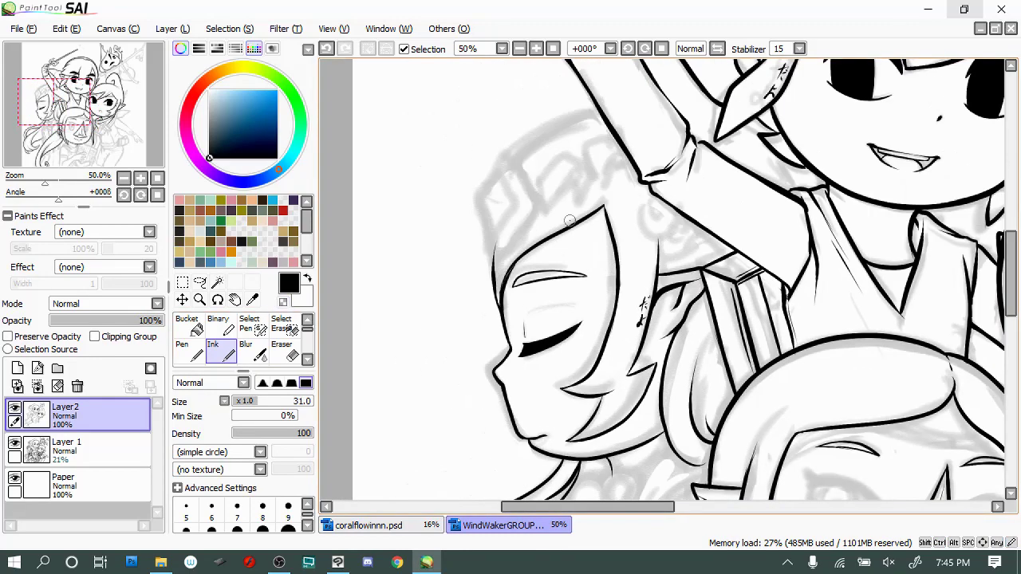
pyautogui.moveTo(496, 157); pyautogui.dragTo(495, 163)
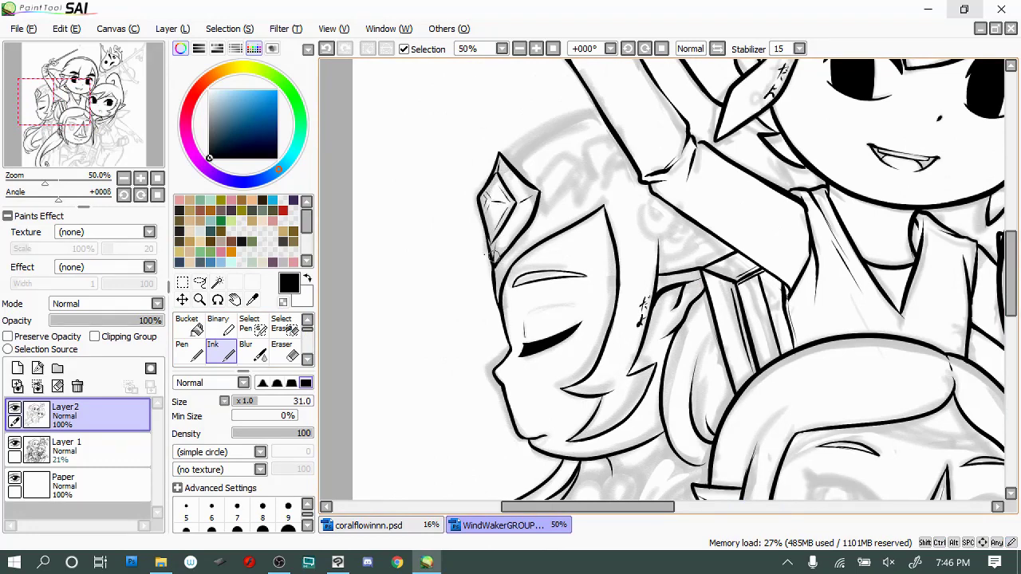
pyautogui.moveTo(511, 160); pyautogui.dragTo(613, 116)
pyautogui.hotkey('ctrl', 'z')
# Ink the two spiral ornaments at the side of the profile character's head and the pointed tiara band
pyautogui.moveTo(652, 212)
pyautogui.mouseDown()
pyautogui.moveTo(670, 231)
pyautogui.moveTo(666, 245)
pyautogui.mouseUp()
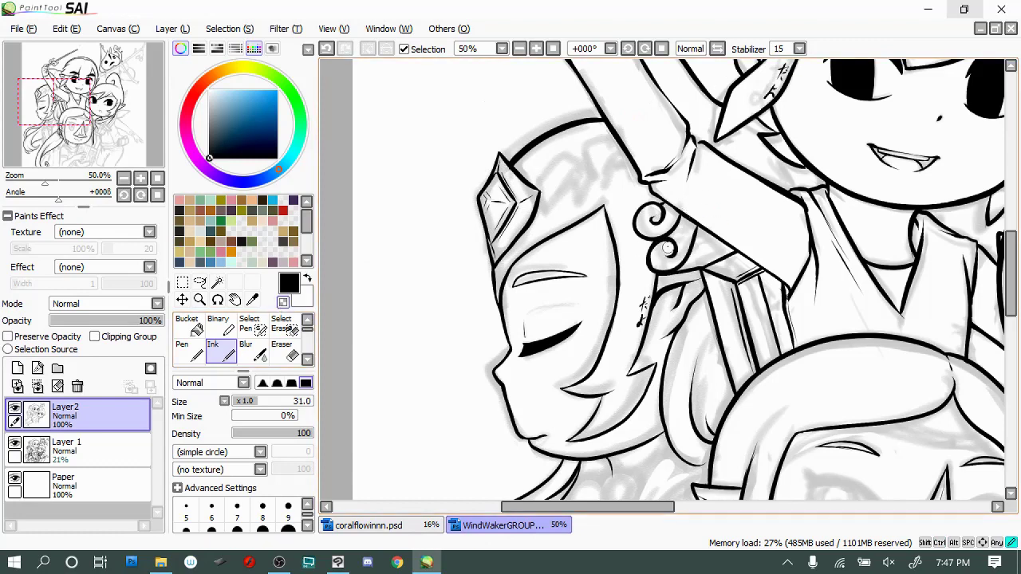
pyautogui.hotkey('ctrl', 'z')
pyautogui.moveTo(665, 249)
pyautogui.mouseDown()
pyautogui.moveTo(674, 222)
pyautogui.moveTo(678, 250)
pyautogui.mouseUp()
pyautogui.hotkey('ctrl', 'z')
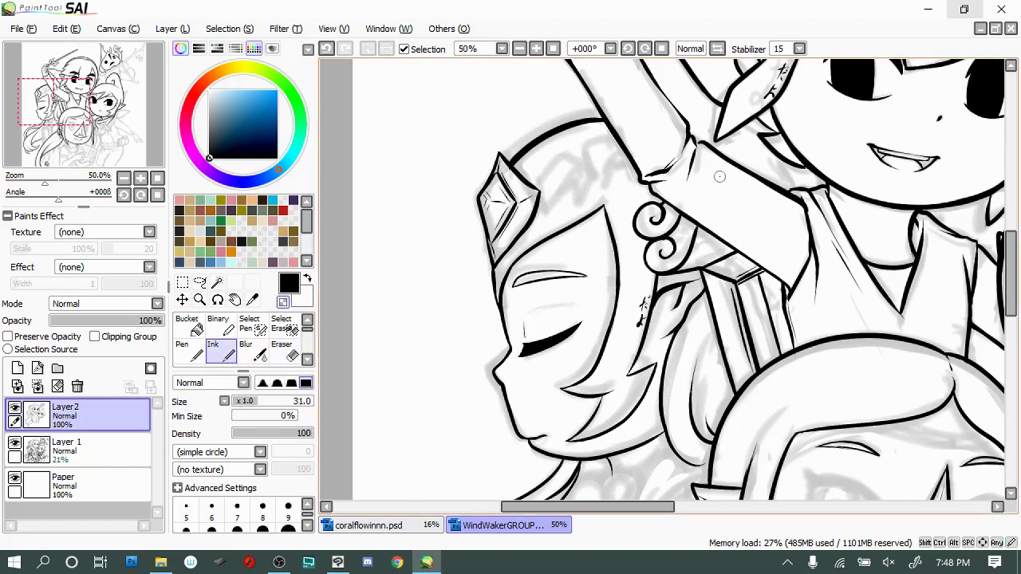
pyautogui.moveTo(546, 214); pyautogui.dragTo(592, 194)
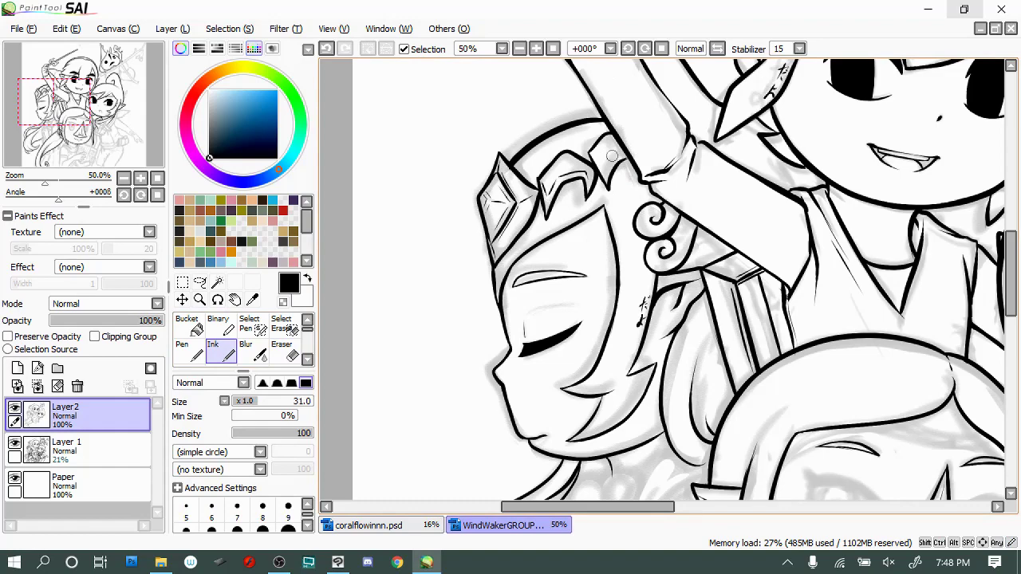
# Ink and refine the two overlapping round beads and their connecting cord below the profile character's chin
pyautogui.scroll(-5, 607, 174)
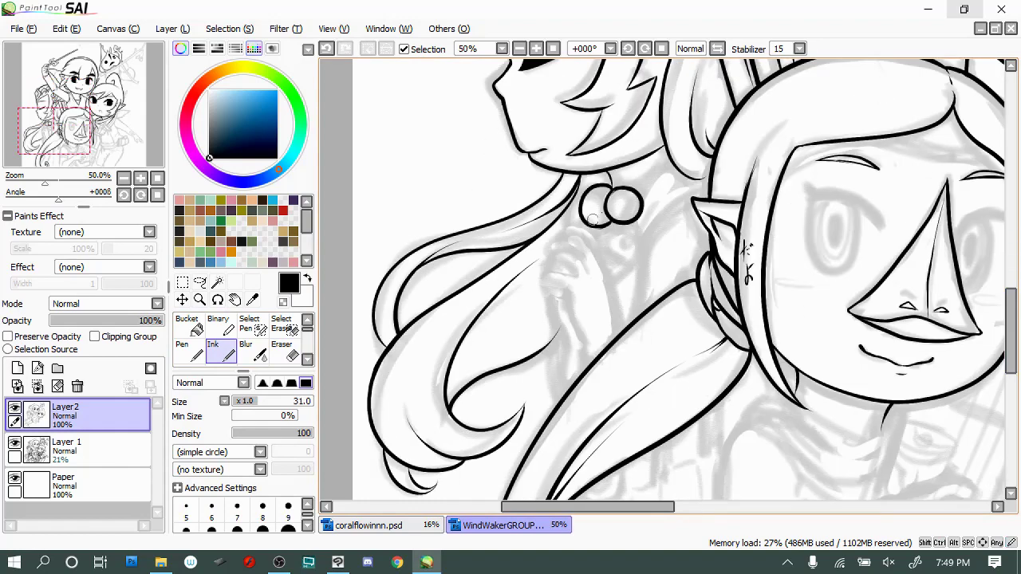
pyautogui.press('e')
pyautogui.moveTo(639, 199)
pyautogui.mouseDown()
pyautogui.moveTo(586, 217)
pyautogui.moveTo(594, 227)
pyautogui.moveTo(606, 198)
pyautogui.moveTo(642, 228)
pyautogui.mouseUp()
pyautogui.press('n')
pyautogui.moveTo(610, 198)
pyautogui.mouseDown()
pyautogui.moveTo(586, 231)
pyautogui.moveTo(590, 223)
pyautogui.moveTo(606, 233)
pyautogui.mouseUp()
pyautogui.press('e')
pyautogui.press('n')
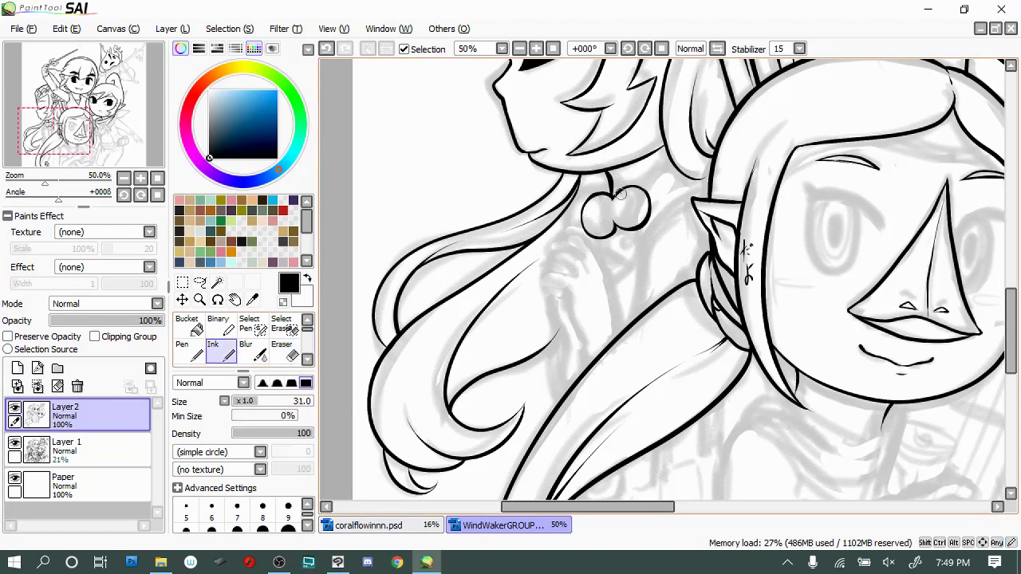
pyautogui.moveTo(606, 195)
pyautogui.mouseDown()
pyautogui.moveTo(586, 235)
pyautogui.moveTo(650, 225)
pyautogui.moveTo(612, 229)
pyautogui.mouseUp()
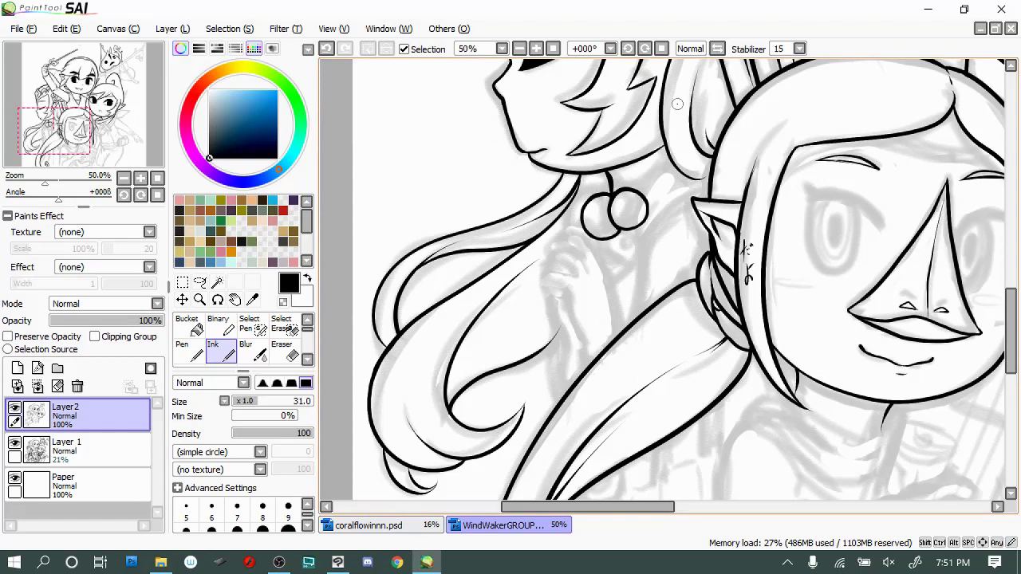
# Ink the profile character's shoulder strap, the faceted clasp beneath the beads and the adjoining sleeve line
pyautogui.moveTo(696, 178); pyautogui.dragTo(636, 249)
pyautogui.press('e')
pyautogui.moveTo(650, 200); pyautogui.dragTo(638, 235)
pyautogui.press('n')
pyautogui.moveTo(654, 172); pyautogui.dragTo(638, 263)
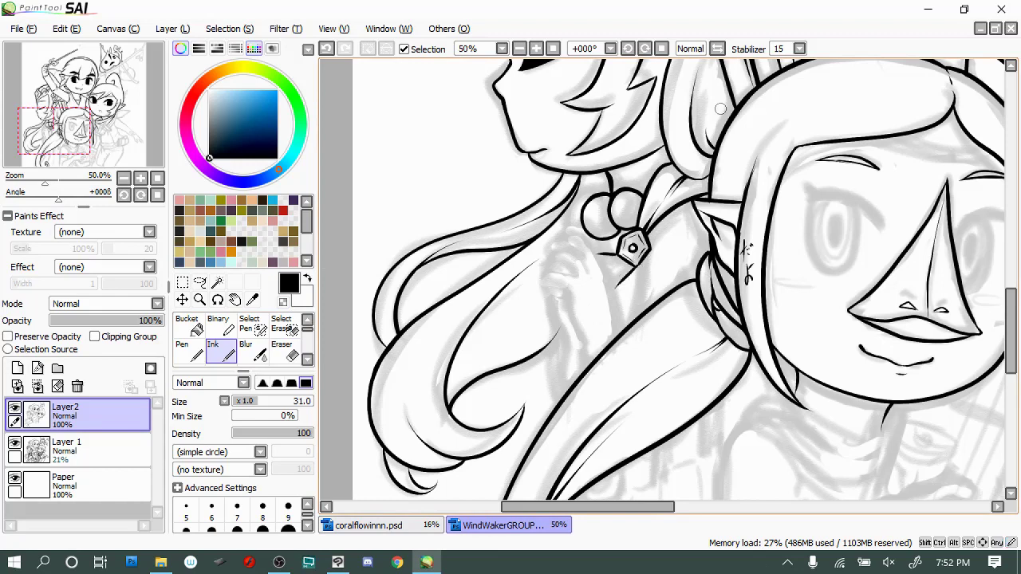
pyautogui.moveTo(644, 311); pyautogui.dragTo(653, 245)
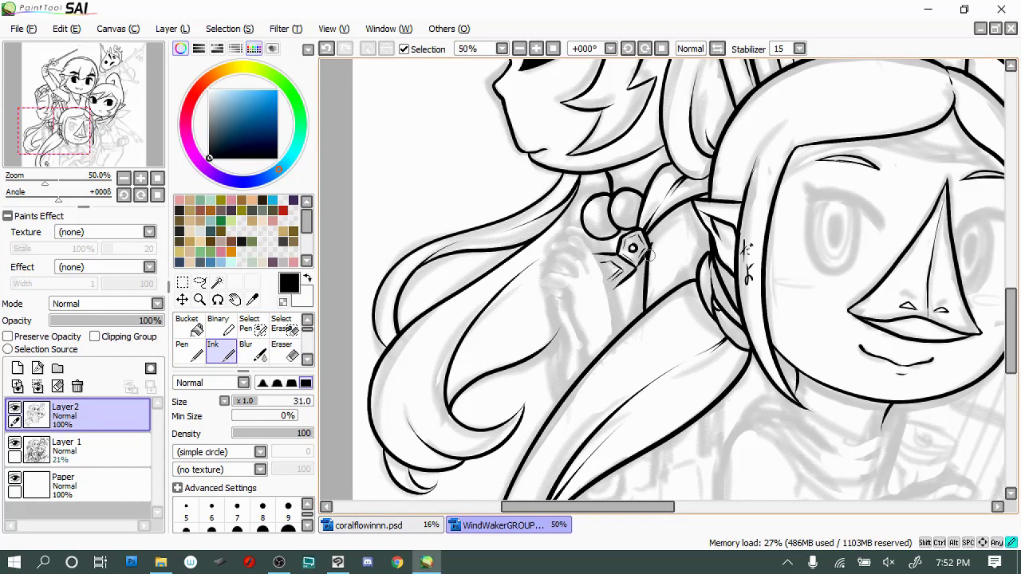
# Ink the profile character's raised hand and wrists below the clasp and erase the rough finger lines
pyautogui.moveTo(576, 225); pyautogui.dragTo(614, 331)
pyautogui.moveTo(546, 284); pyautogui.dragTo(589, 363)
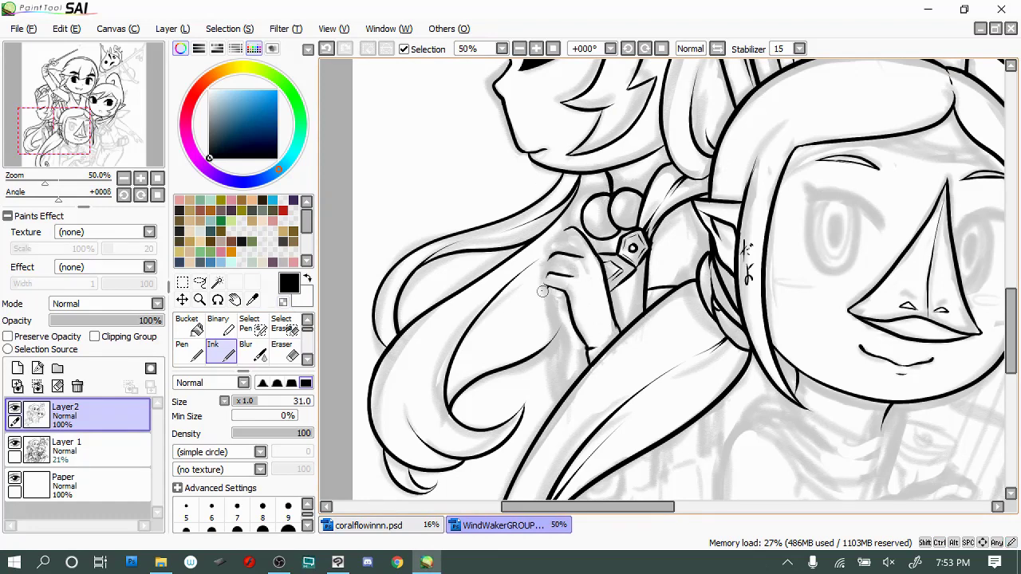
pyautogui.moveTo(562, 307); pyautogui.dragTo(574, 375)
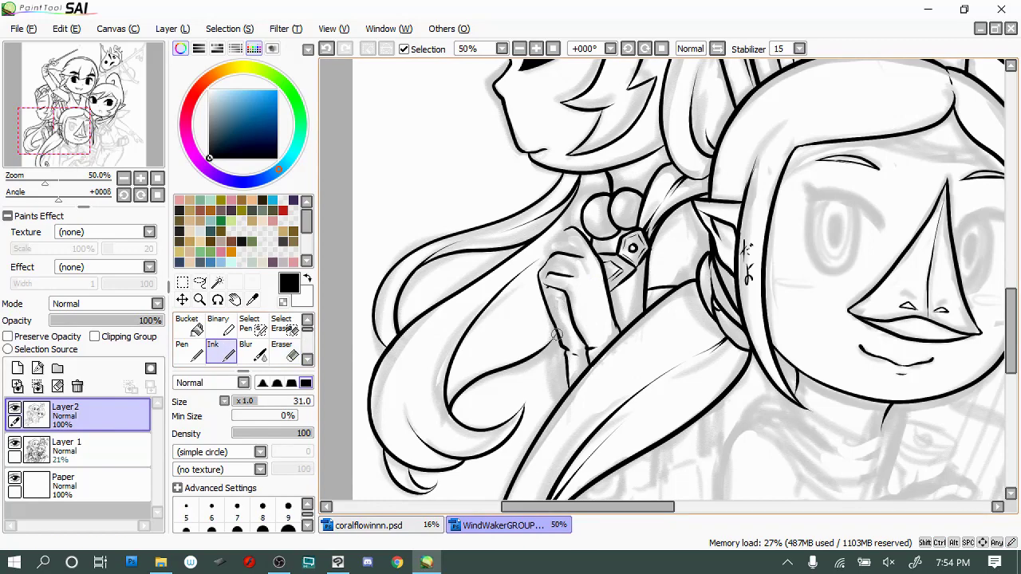
pyautogui.press('e')
pyautogui.moveTo(546, 277); pyautogui.dragTo(571, 270)
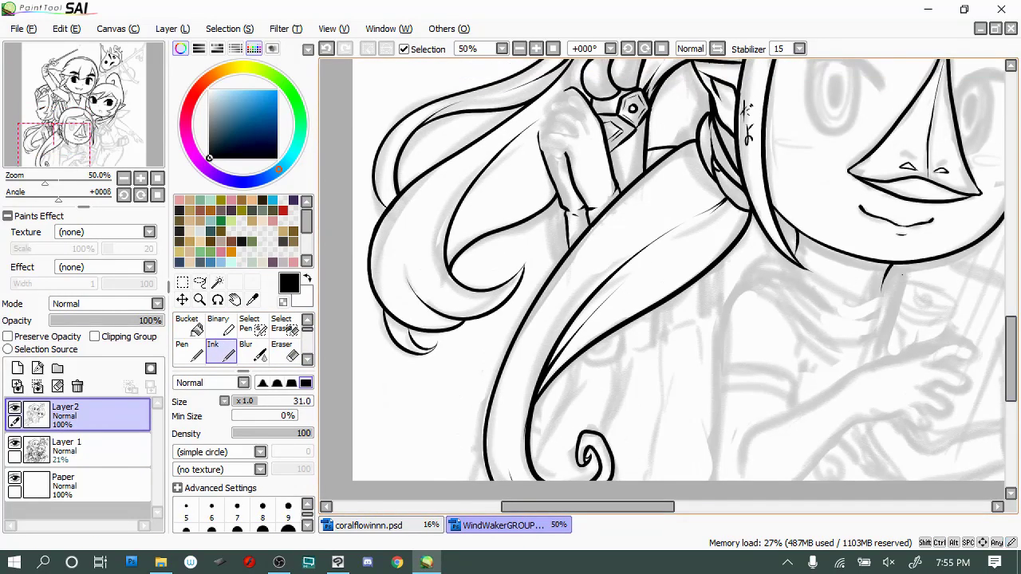
# Ink the beaked character's neck scarf, short sleeve and outstretched forearm
pyautogui.scroll(-3, 560, 406)
pyautogui.hscroll(3, 676, 283)
pyautogui.moveTo(669, 288); pyautogui.dragTo(675, 303)
pyautogui.moveTo(520, 279)
pyautogui.mouseDown()
pyautogui.moveTo(665, 332)
pyautogui.moveTo(490, 363)
pyautogui.moveTo(489, 482)
pyautogui.mouseUp()
pyautogui.moveTo(576, 372); pyautogui.dragTo(569, 409)
pyautogui.moveTo(742, 341)
pyautogui.mouseDown()
pyautogui.moveTo(571, 413)
pyautogui.moveTo(515, 472)
pyautogui.mouseUp()
pyautogui.press('e')
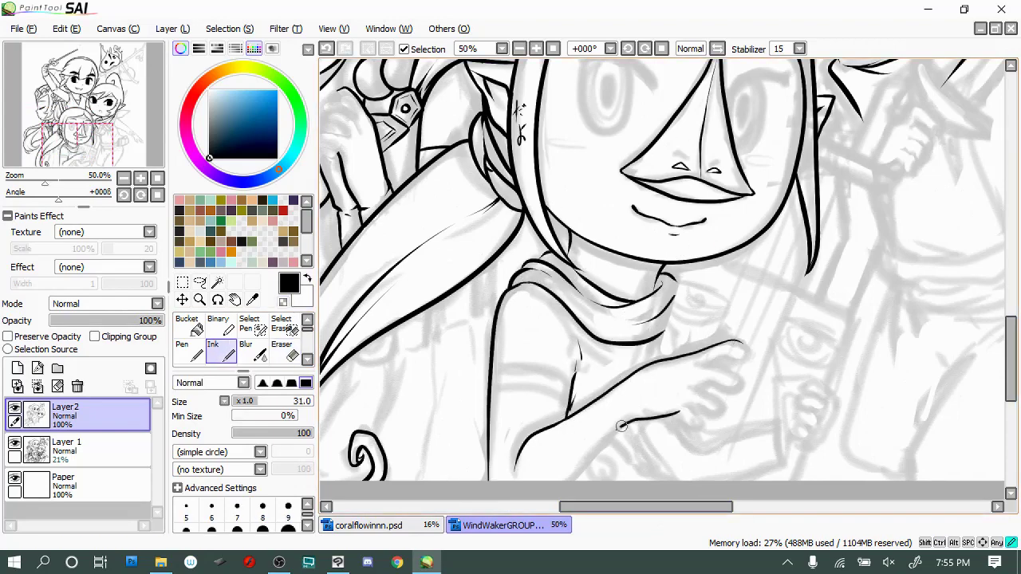
# Ink the profile character's belt pieces and dress panel lines between the long hair lock and the beaked character's sleeve
pyautogui.hscroll(-3, 621, 426)
pyautogui.scroll(3, 606, 399)
pyautogui.moveTo(590, 369)
pyautogui.mouseDown()
pyautogui.moveTo(592, 404)
pyautogui.moveTo(515, 437)
pyautogui.mouseUp()
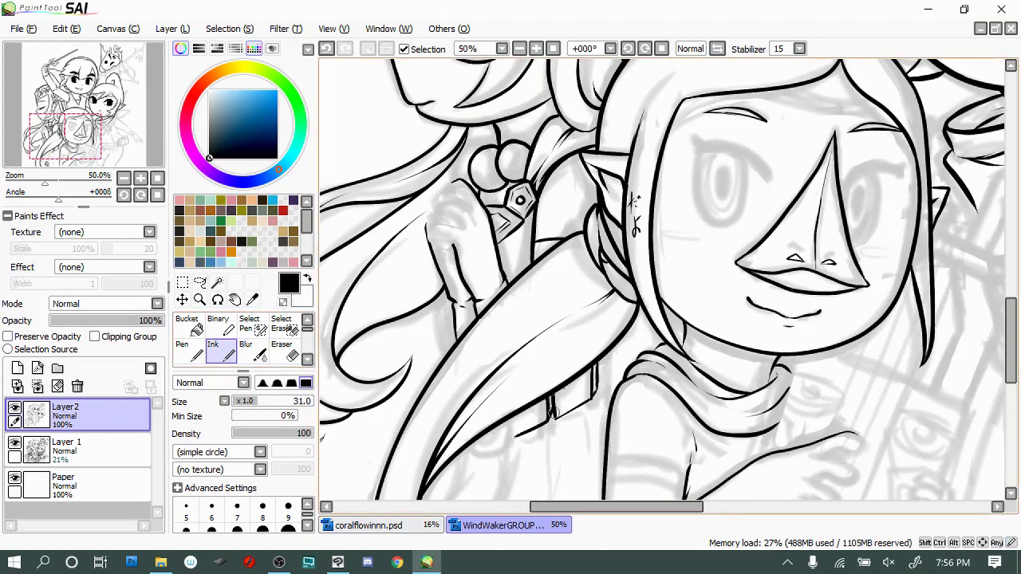
pyautogui.moveTo(616, 347); pyautogui.dragTo(600, 389)
pyautogui.scroll(-3, 606, 367)
pyautogui.moveTo(551, 315); pyautogui.dragTo(547, 400)
pyautogui.moveTo(562, 355); pyautogui.dragTo(537, 469)
pyautogui.moveTo(508, 315); pyautogui.dragTo(511, 334)
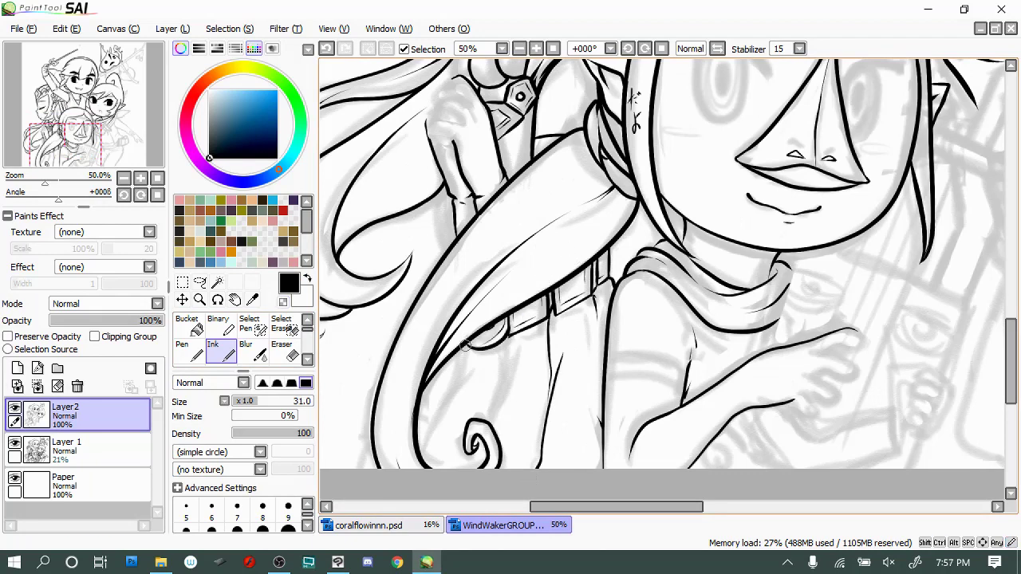
# Ink the dress folds below the round waist ornament and tidy the lines beside the curled hair tip
pyautogui.moveTo(488, 330)
pyautogui.mouseDown()
pyautogui.moveTo(501, 338)
pyautogui.moveTo(423, 459)
pyautogui.mouseUp()
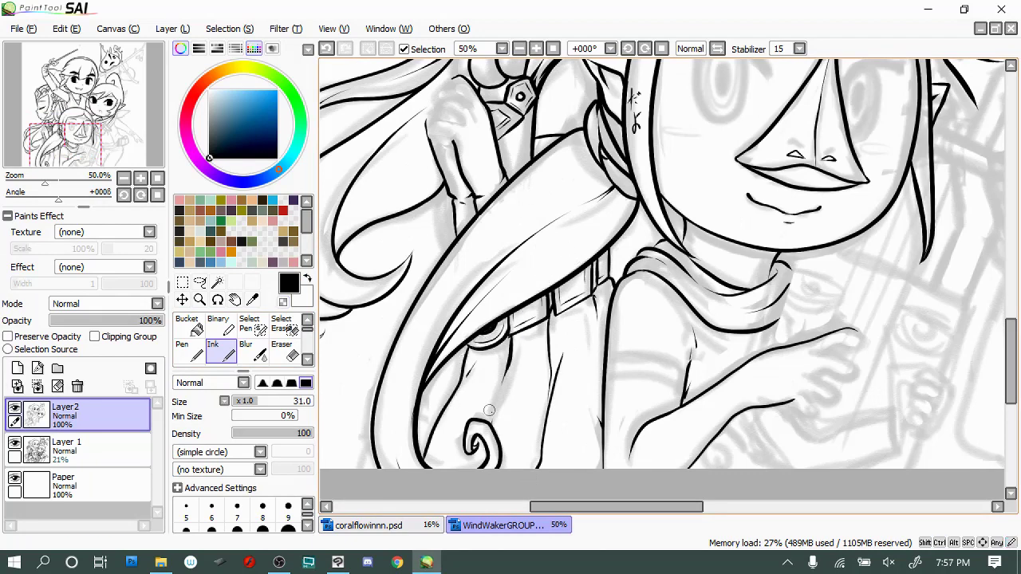
pyautogui.moveTo(511, 324); pyautogui.dragTo(496, 425)
pyautogui.press('e')
pyautogui.press('e')
pyautogui.moveTo(435, 447)
pyautogui.mouseDown()
pyautogui.moveTo(459, 375)
pyautogui.moveTo(416, 420)
pyautogui.mouseUp()
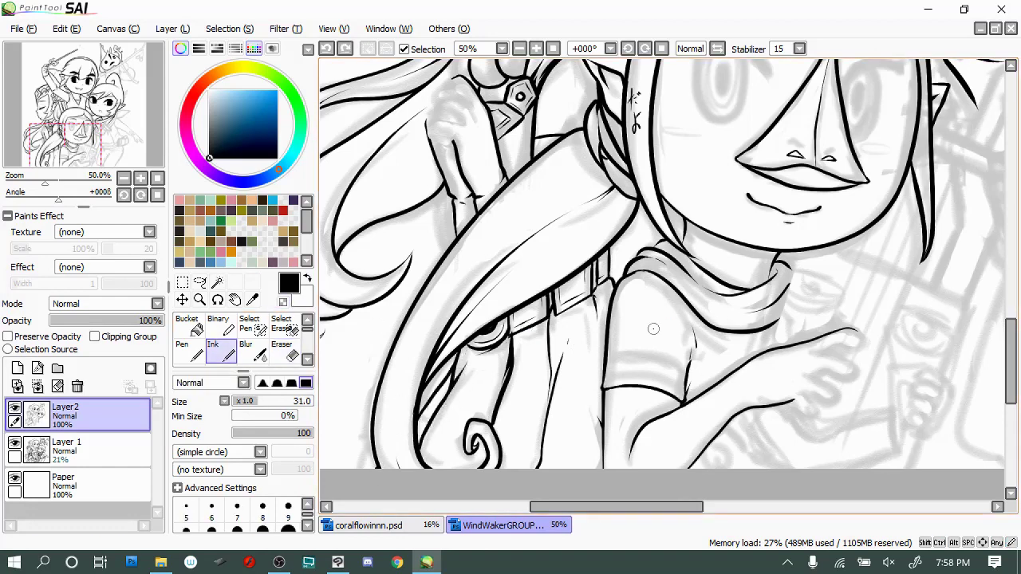
# Extend the outline at the top of the profile character's head and ink small feather shapes behind the curl-topped character's head
pyautogui.scroll(-3, 489, 479)
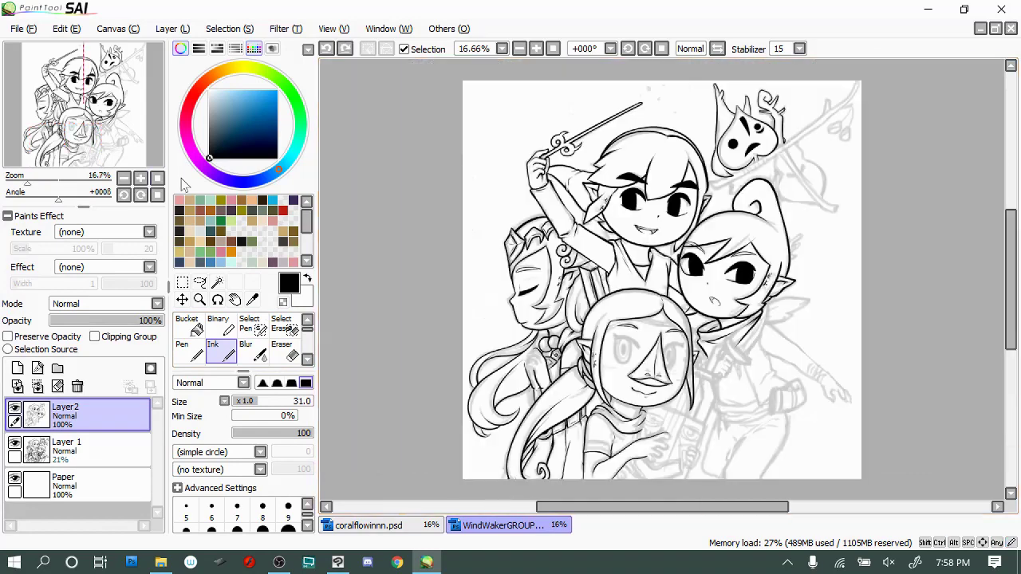
pyautogui.scroll(2, 511, 184)
pyautogui.press('e')
pyautogui.press('e')
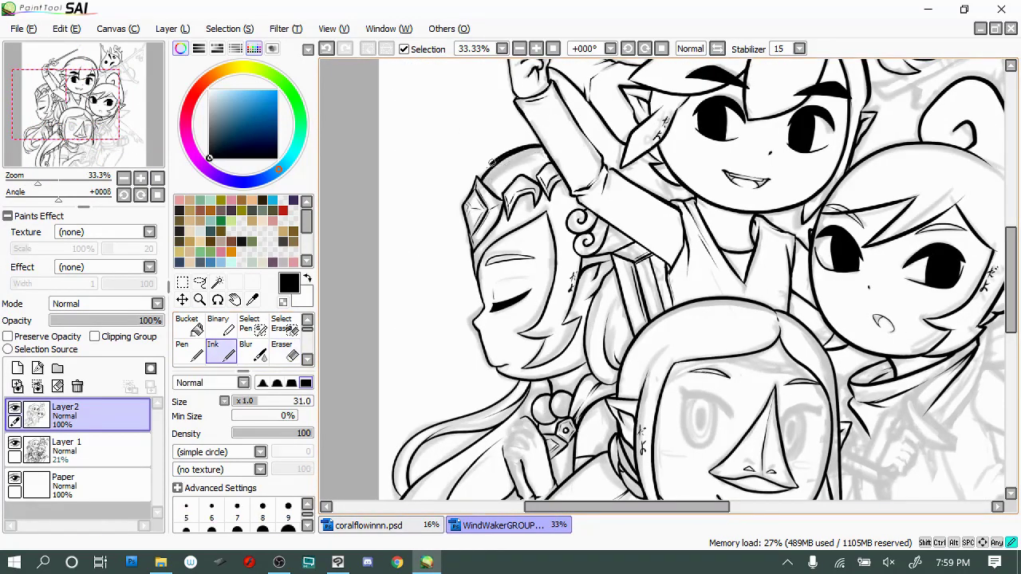
pyautogui.hscroll(2, 643, 108)
pyautogui.scroll(2, 928, 281)
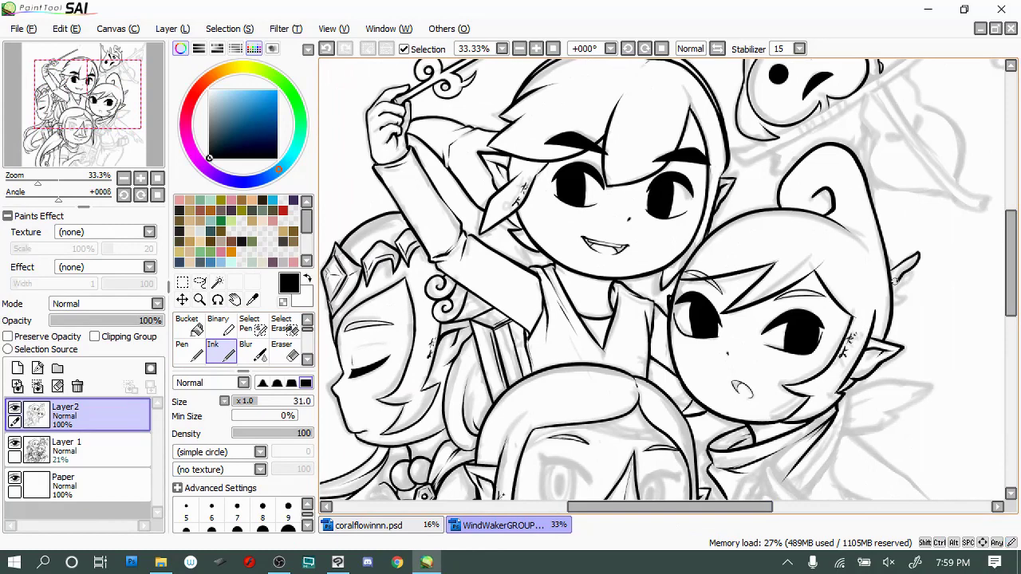
pyautogui.scroll(-2, 958, 248)
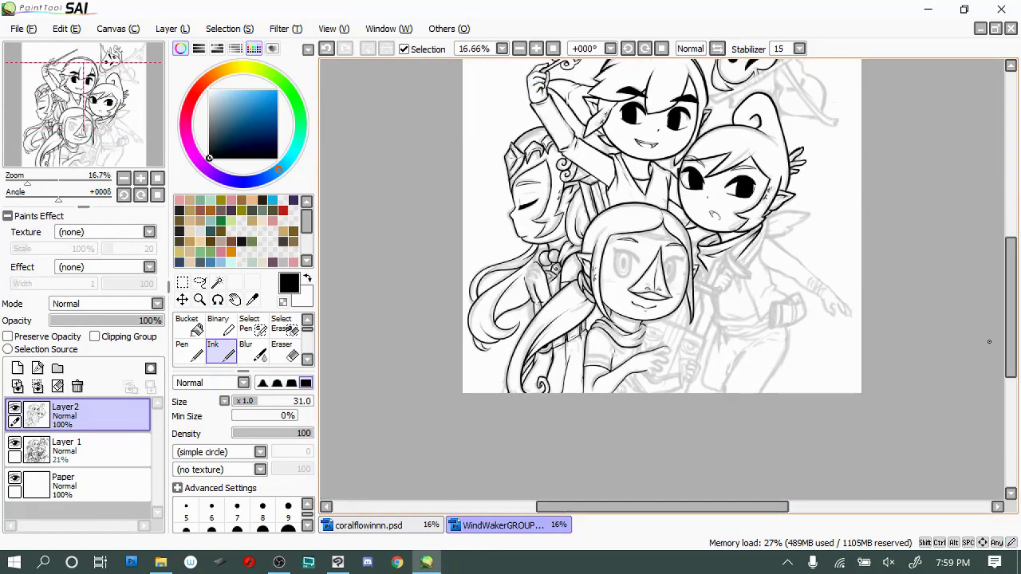
# Ink the beaked character's upper fingers at the end of the outstretched forearm
pyautogui.press('l')
pyautogui.scroll(2, 957, 247)
pyautogui.scroll(-2, 957, 247)
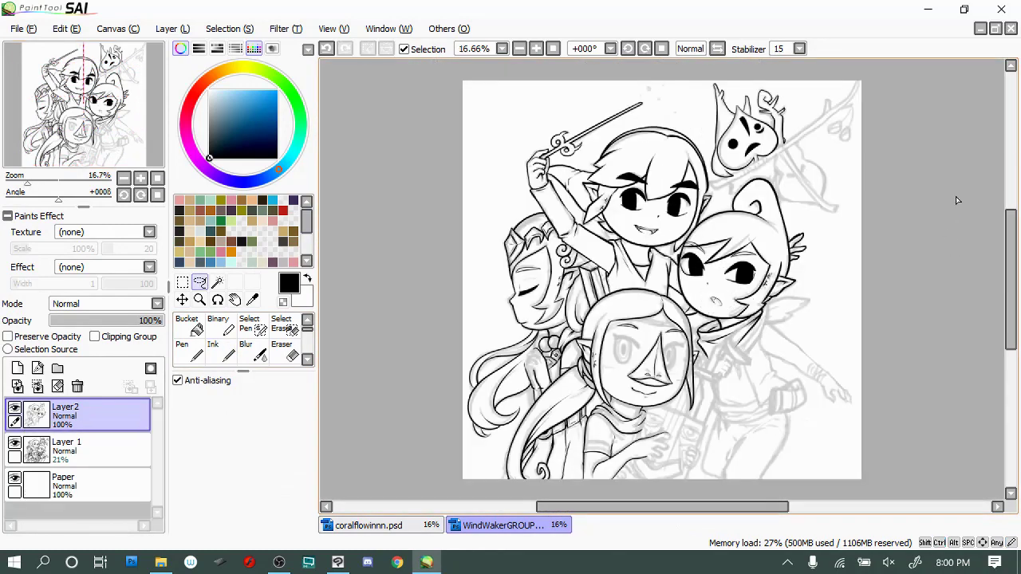
pyautogui.hscroll(1, 956, 197)
pyautogui.click(213, 351)
pyautogui.scroll(3, 686, 375)
pyautogui.moveTo(664, 378); pyautogui.dragTo(712, 369)
pyautogui.moveTo(658, 399)
pyautogui.mouseDown()
pyautogui.moveTo(712, 403)
pyautogui.moveTo(694, 438)
pyautogui.mouseUp()
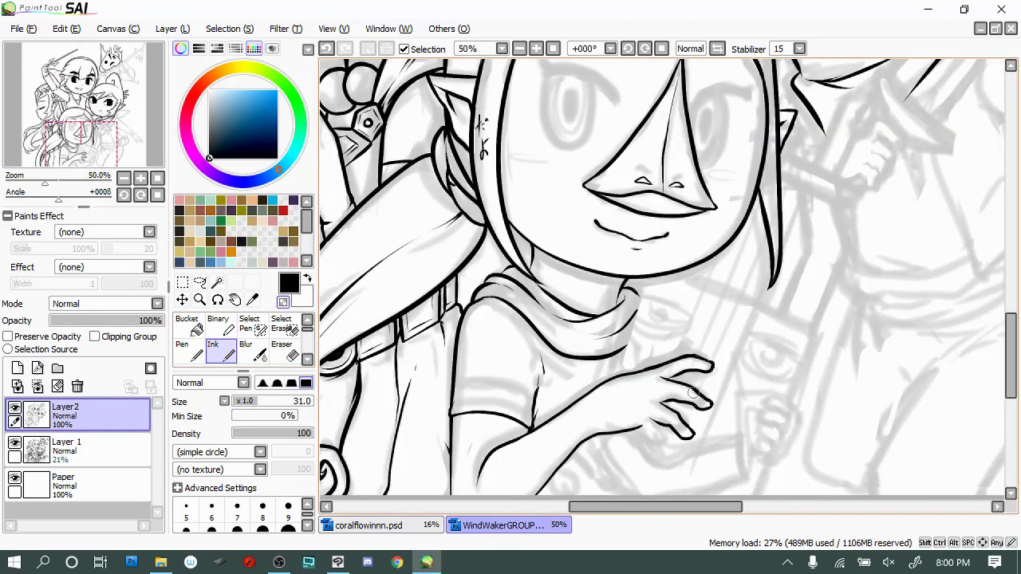
# Ink the beaked character's lowest finger and refine the line joining it to the wrist
pyautogui.scroll(-2, 686, 335)
pyautogui.press('e')
pyautogui.press('n')
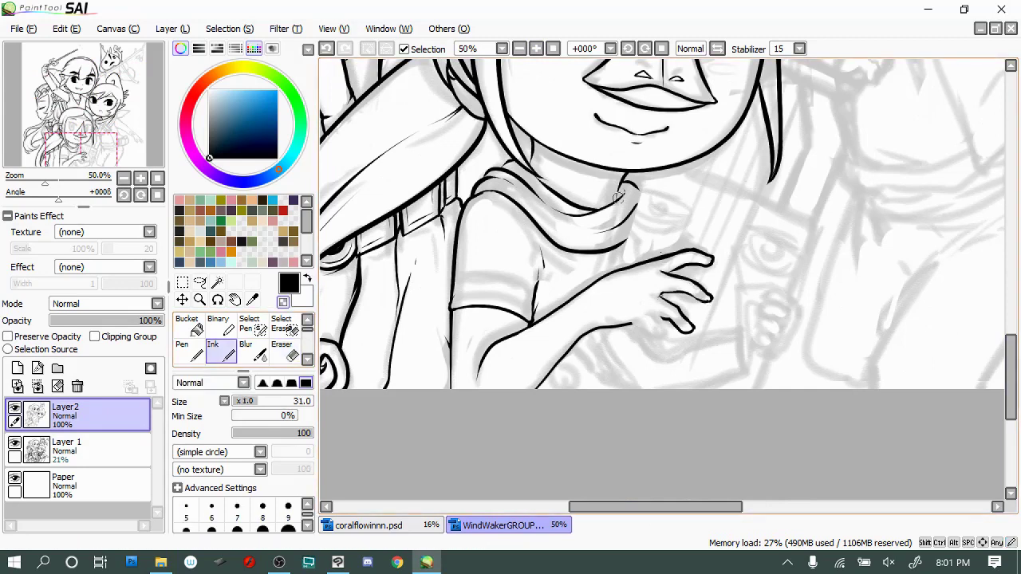
pyautogui.moveTo(656, 315); pyautogui.dragTo(672, 347)
pyautogui.moveTo(630, 326); pyautogui.dragTo(664, 345)
pyautogui.press('e')
pyautogui.press('n')
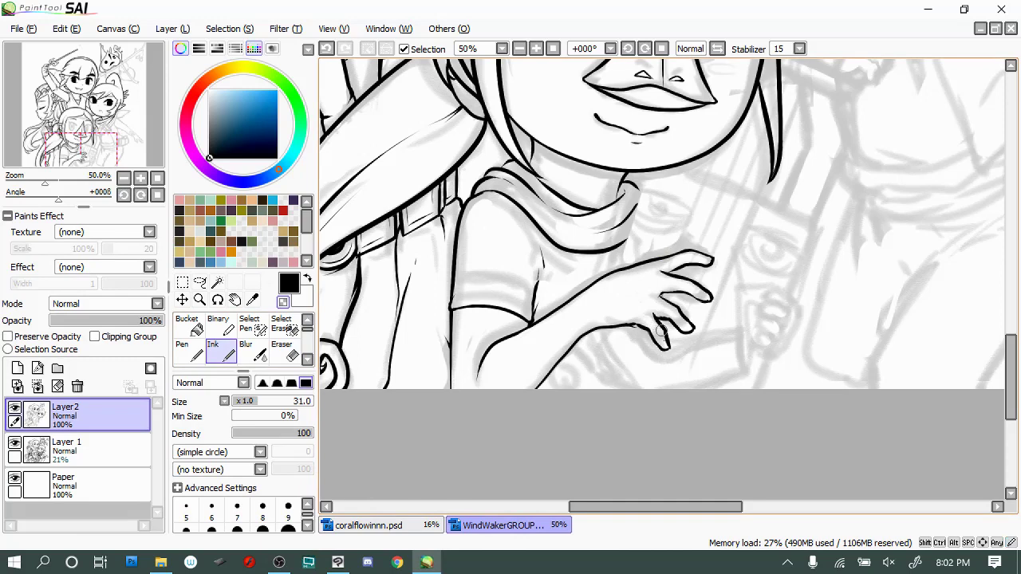
pyautogui.moveTo(615, 330); pyautogui.dragTo(643, 324)
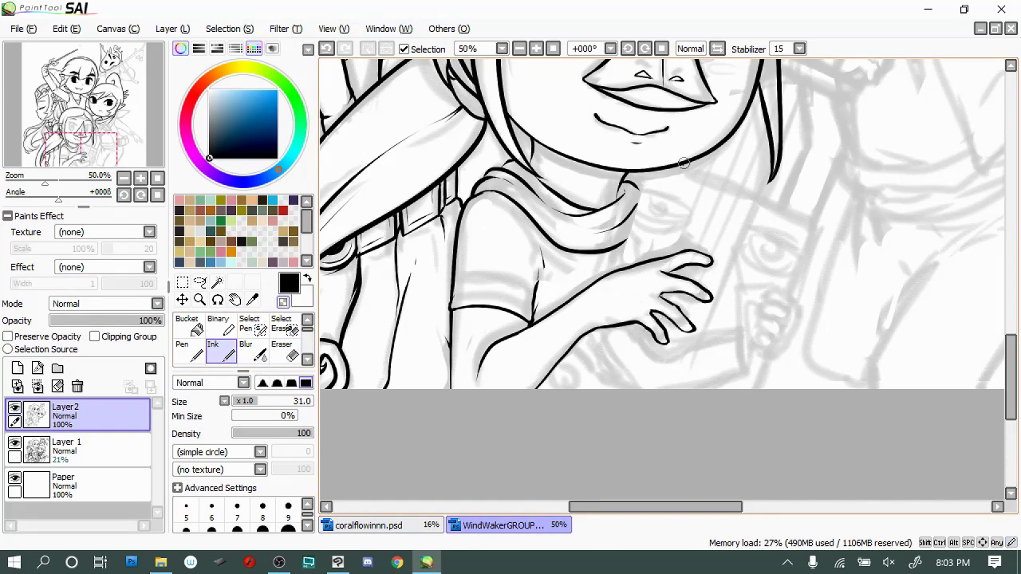
# Ink the segmented headband across the beaked character's forehead beneath the hair parting
pyautogui.hscroll(-3, 597, 471)
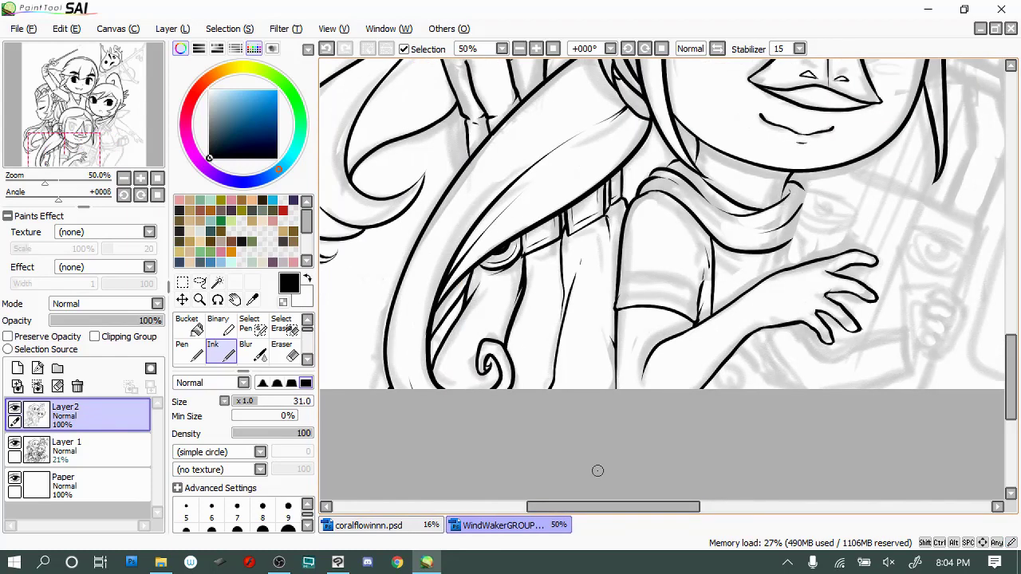
pyautogui.scroll(-2, 597, 471)
pyautogui.scroll(3, 672, 141)
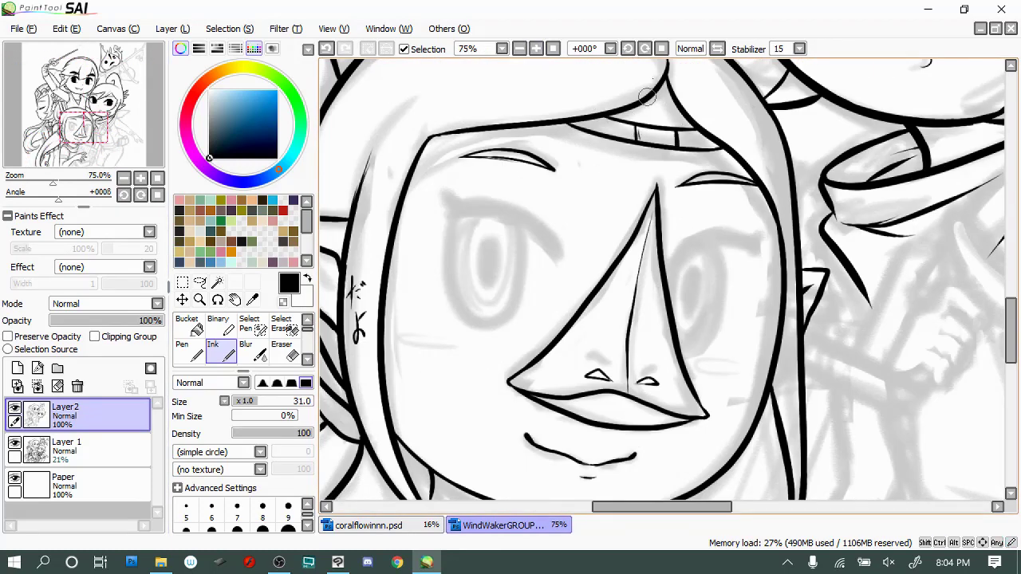
# Rework the beaked character's headband by inking a framed rectangular panel at its centre
pyautogui.hotkey('ctrl', 'z')
pyautogui.moveTo(636, 130); pyautogui.dragTo(672, 137)
pyautogui.moveTo(575, 126); pyautogui.dragTo(701, 137)
pyautogui.moveTo(641, 128); pyautogui.dragTo(661, 140)
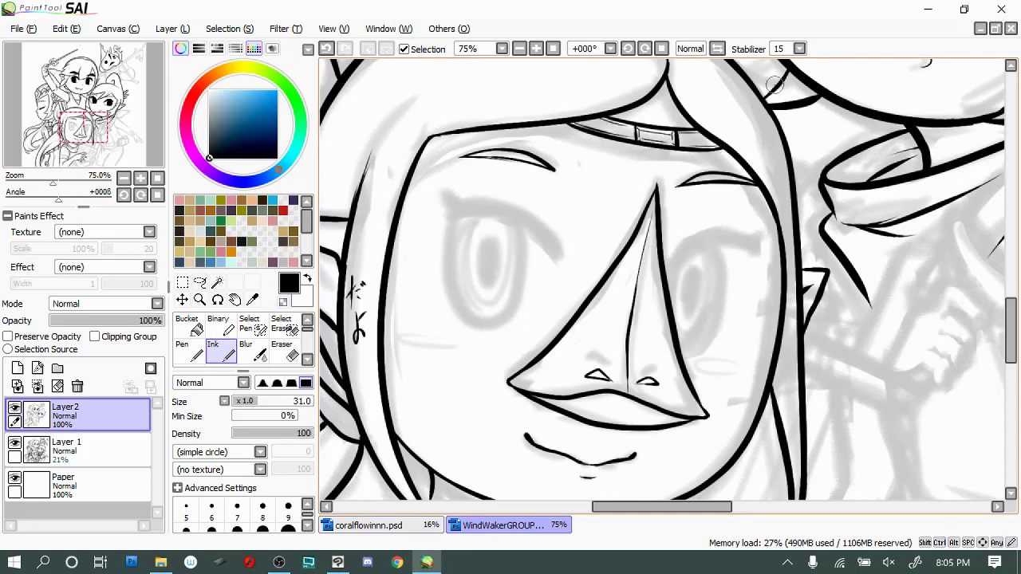
# Ink thick, winged upper lash lines over both of the beaked character's eyes
pyautogui.moveTo(667, 270); pyautogui.dragTo(780, 230)
pyautogui.moveTo(666, 271); pyautogui.dragTo(785, 228)
pyautogui.moveTo(790, 140); pyautogui.dragTo(893, 134)
pyautogui.moveTo(666, 264)
pyautogui.mouseDown()
pyautogui.moveTo(599, 209)
pyautogui.moveTo(542, 188)
pyautogui.mouseUp()
pyautogui.moveTo(666, 265)
pyautogui.mouseDown()
pyautogui.moveTo(656, 238)
pyautogui.moveTo(544, 184)
pyautogui.mouseUp()
pyautogui.moveTo(568, 217); pyautogui.dragTo(533, 180)
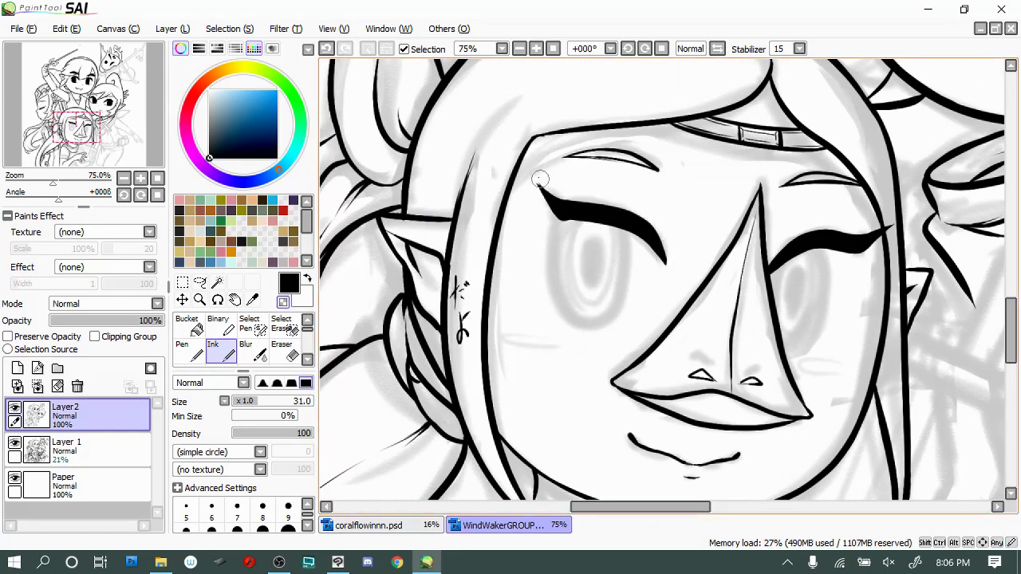
pyautogui.moveTo(568, 202); pyautogui.dragTo(662, 244)
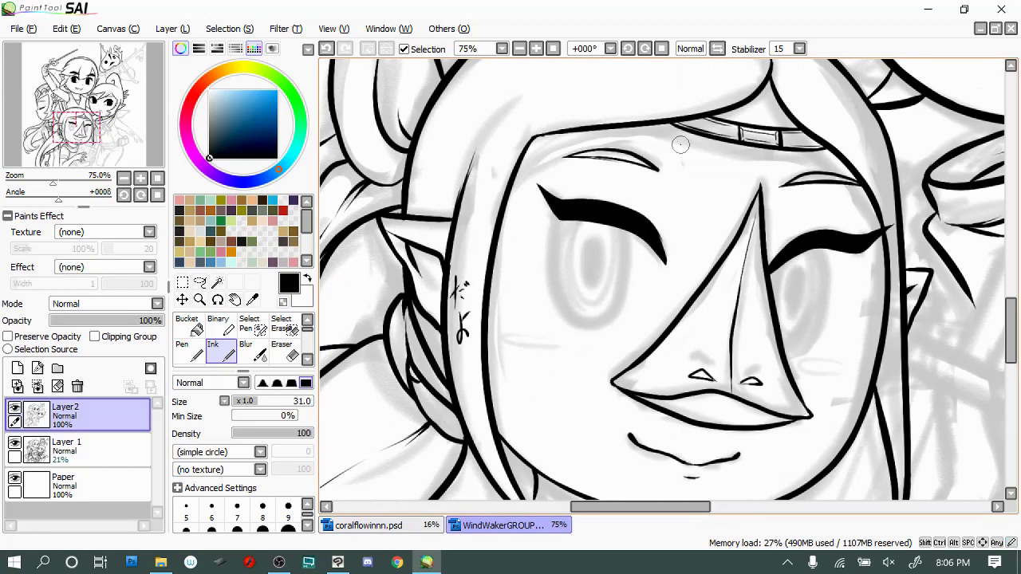
# Ink the oval irises and solid black pupils of the beaked character's two eyes
pyautogui.hscroll(2, 662, 243)
pyautogui.moveTo(571, 222); pyautogui.dragTo(440, 202)
pyautogui.moveTo(502, 202); pyautogui.dragTo(462, 177)
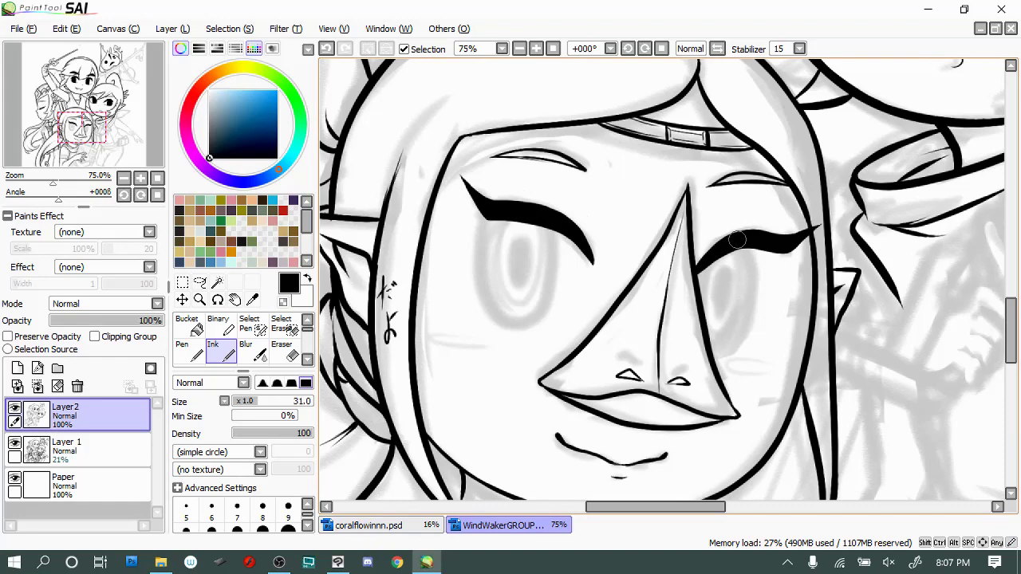
pyautogui.moveTo(737, 239); pyautogui.dragTo(718, 335)
pyautogui.moveTo(717, 275); pyautogui.dragTo(726, 319)
pyautogui.moveTo(550, 227)
pyautogui.mouseDown()
pyautogui.moveTo(518, 331)
pyautogui.moveTo(550, 223)
pyautogui.moveTo(518, 264)
pyautogui.moveTo(515, 291)
pyautogui.moveTo(507, 268)
pyautogui.mouseUp()
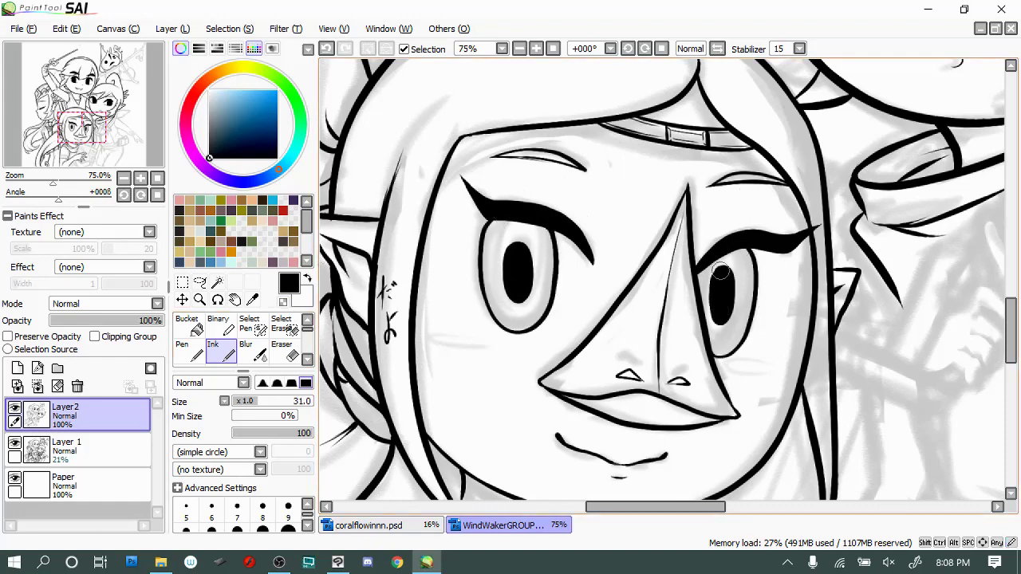
# Ink the long diagonal branch crossing beneath the leaf-faced creature's mouth
pyautogui.scroll(-3, 724, 279)
pyautogui.moveTo(942, 71)
pyautogui.mouseDown()
pyautogui.moveTo(969, 114)
pyautogui.moveTo(766, 174)
pyautogui.moveTo(810, 185)
pyautogui.mouseUp()
pyautogui.moveTo(830, 128); pyautogui.dragTo(789, 189)
pyautogui.moveTo(798, 179); pyautogui.dragTo(545, 338)
pyautogui.hotkey('ctrl', 'z')
pyautogui.moveTo(764, 193); pyautogui.dragTo(662, 266)
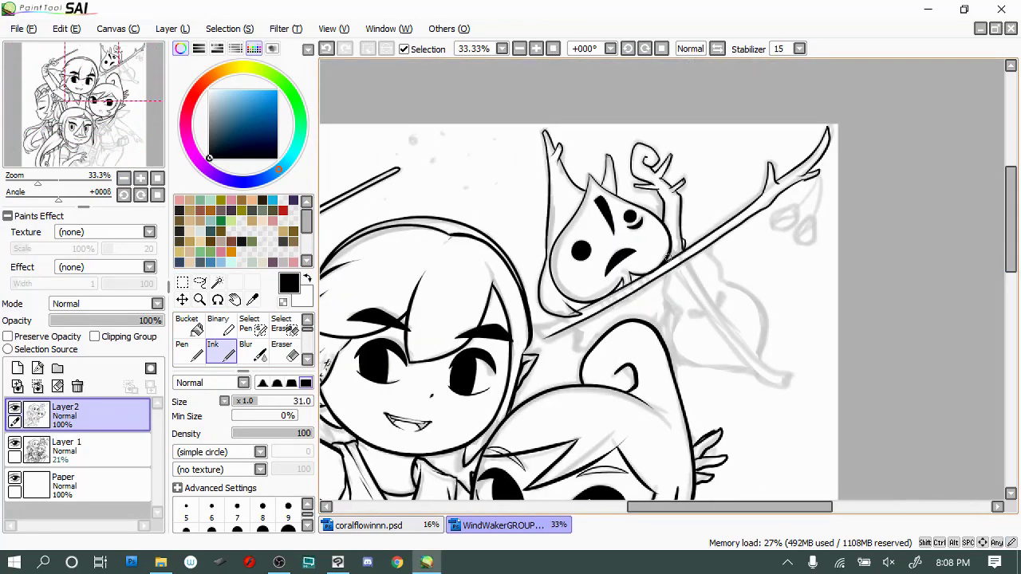
# Ink the hanging round seeds at the branch's tip and the segments where the creature grips the branch
pyautogui.moveTo(818, 177); pyautogui.dragTo(801, 225)
pyautogui.moveTo(801, 220)
pyautogui.mouseDown()
pyautogui.moveTo(809, 246)
pyautogui.moveTo(770, 227)
pyautogui.mouseUp()
pyautogui.moveTo(771, 217); pyautogui.dragTo(798, 209)
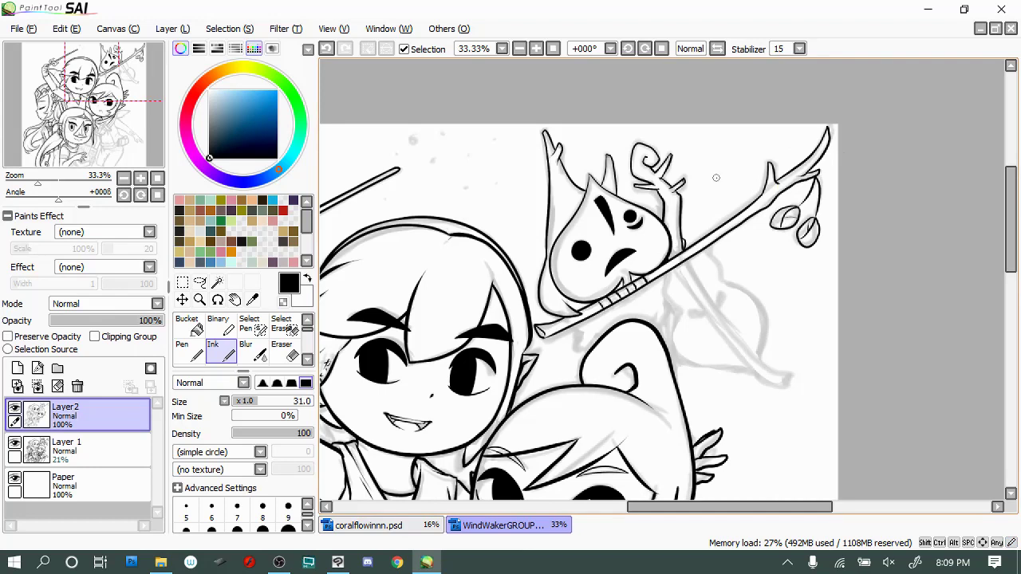
# Ink the leaf-faced creature's rounded body, its diagonal stick limb and the small marks on the body
pyautogui.moveTo(673, 308); pyautogui.dragTo(664, 335)
pyautogui.moveTo(685, 261)
pyautogui.mouseDown()
pyautogui.moveTo(785, 372)
pyautogui.moveTo(785, 391)
pyautogui.mouseUp()
pyautogui.moveTo(914, 231); pyautogui.dragTo(820, 231)
pyautogui.moveTo(569, 273); pyautogui.dragTo(659, 378)
pyautogui.moveTo(601, 254); pyautogui.dragTo(675, 370)
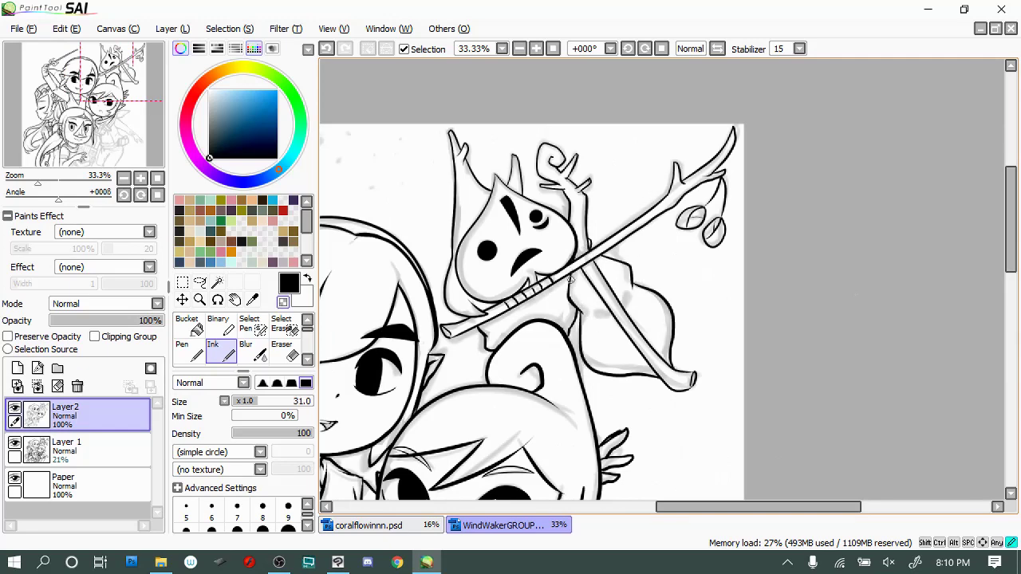
pyautogui.moveTo(627, 271); pyautogui.dragTo(510, 271)
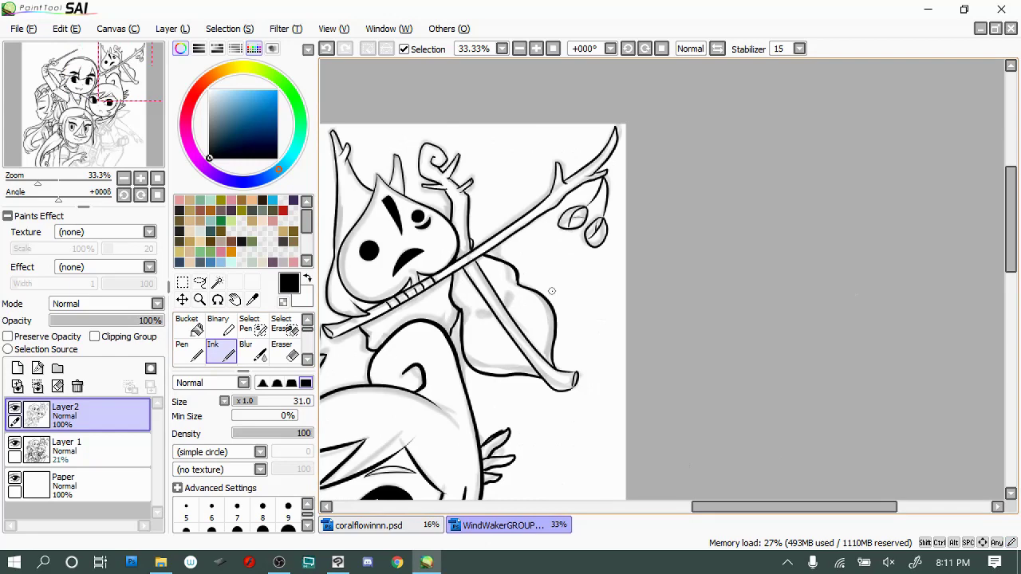
pyautogui.scroll(1, 551, 291)
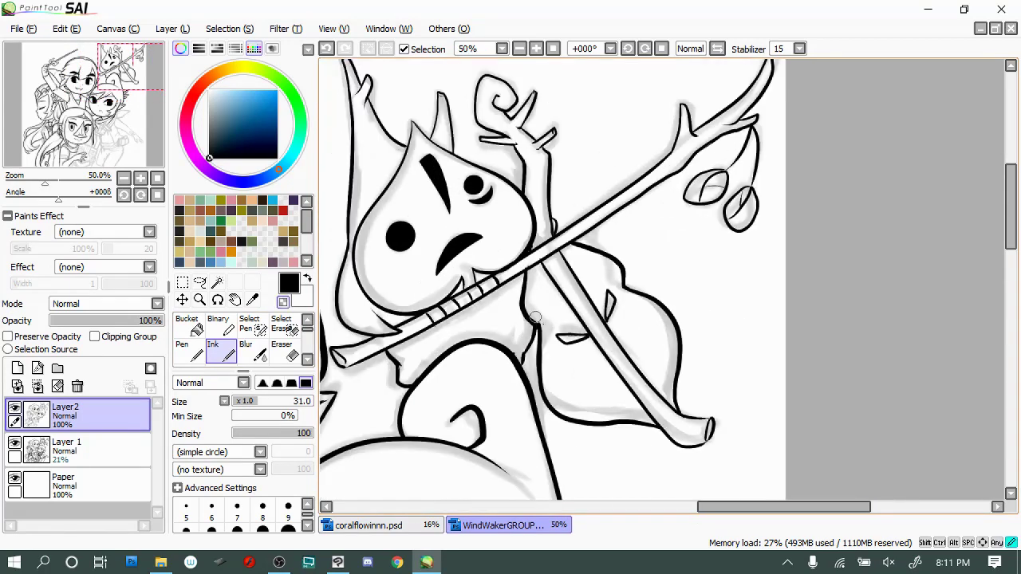
# Ink the outline of the curl-topped character's outstretched arm and hand
pyautogui.scroll(-3, 536, 316)
pyautogui.scroll(3, 724, 471)
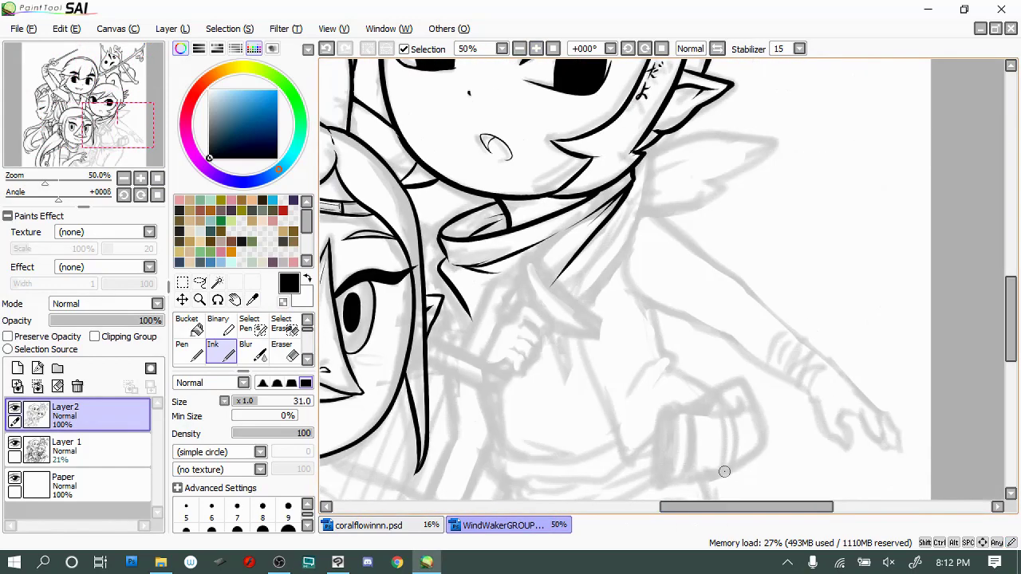
pyautogui.moveTo(638, 211); pyautogui.dragTo(774, 318)
pyautogui.hscroll(3, 774, 318)
pyautogui.moveTo(635, 319); pyautogui.dragTo(734, 403)
pyautogui.moveTo(499, 295)
pyautogui.mouseDown()
pyautogui.moveTo(694, 435)
pyautogui.moveTo(758, 435)
pyautogui.mouseUp()
pyautogui.hotkey('ctrl', 'z')
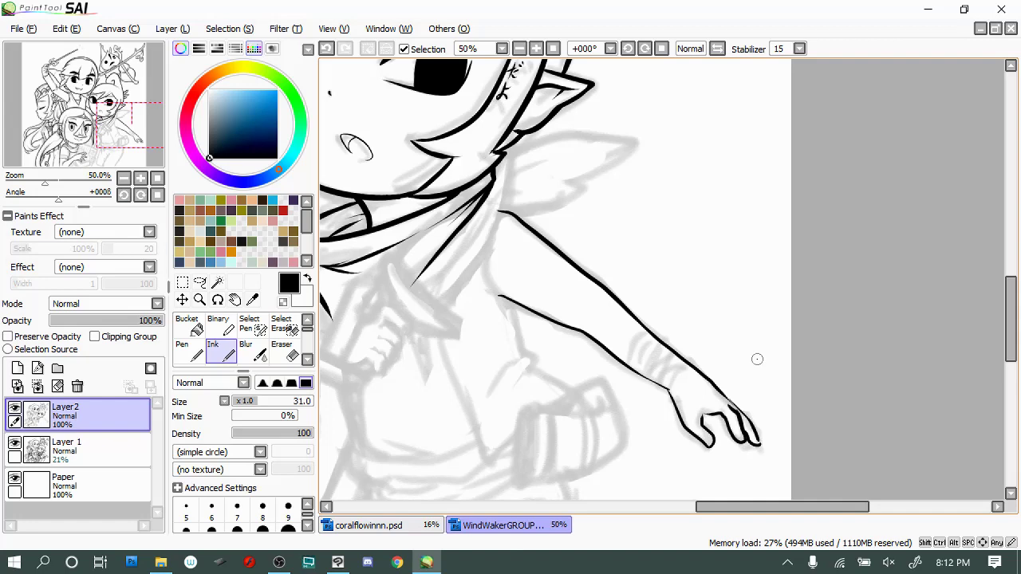
# Erase the far fingers of the outstretched hand and ink the wrapped bands around its wrist
pyautogui.hscroll(2, 758, 435)
pyautogui.press('e')
pyautogui.moveTo(634, 399); pyautogui.dragTo(666, 433)
pyautogui.press('e')
pyautogui.moveTo(599, 363); pyautogui.dragTo(582, 395)
pyautogui.moveTo(573, 339)
pyautogui.mouseDown()
pyautogui.moveTo(557, 375)
pyautogui.moveTo(576, 387)
pyautogui.mouseUp()
pyautogui.moveTo(563, 335); pyautogui.dragTo(549, 369)
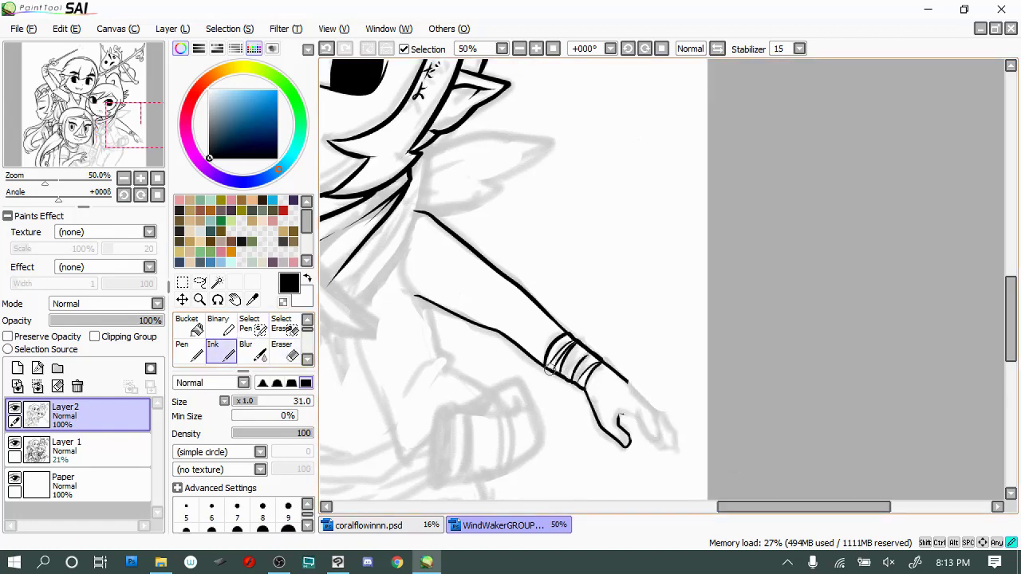
# Re-ink the outer fingers of the outstretched hand and refine the fingertips
pyautogui.moveTo(619, 413); pyautogui.dragTo(657, 440)
pyautogui.moveTo(630, 383); pyautogui.dragTo(674, 443)
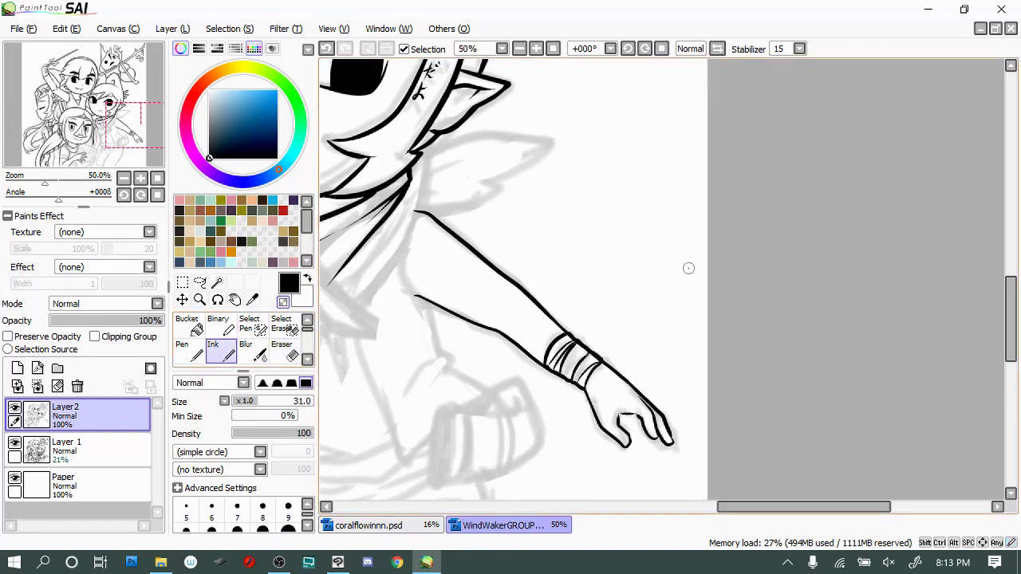
pyautogui.hotkey('ctrl', 'z')
pyautogui.press('e')
pyautogui.press('e')
pyautogui.moveTo(663, 439); pyautogui.dragTo(661, 443)
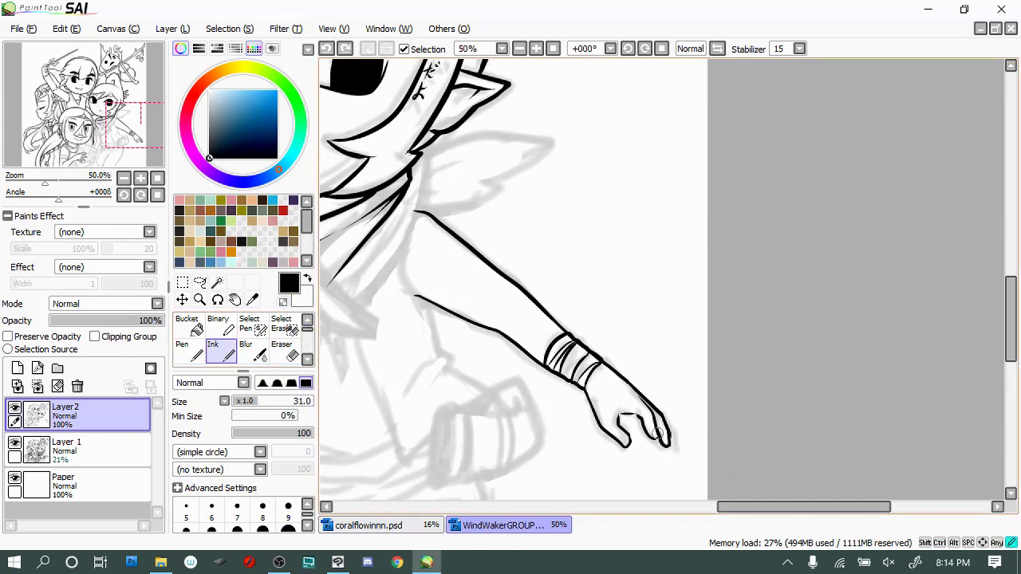
# Ink the curl-topped character's shoulder edge, the side of the torso and the knotted scarf ends
pyautogui.hscroll(-3, 682, 431)
pyautogui.hscroll(-5, 687, 485)
pyautogui.moveTo(725, 209)
pyautogui.mouseDown()
pyautogui.moveTo(764, 366)
pyautogui.moveTo(745, 410)
pyautogui.mouseUp()
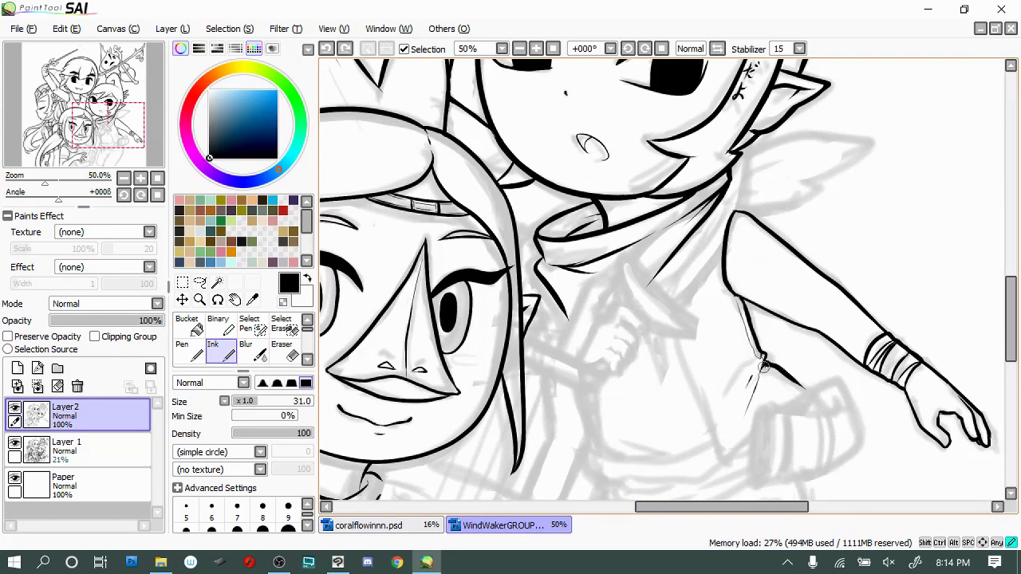
pyautogui.moveTo(738, 191)
pyautogui.mouseDown()
pyautogui.moveTo(808, 200)
pyautogui.moveTo(738, 193)
pyautogui.mouseUp()
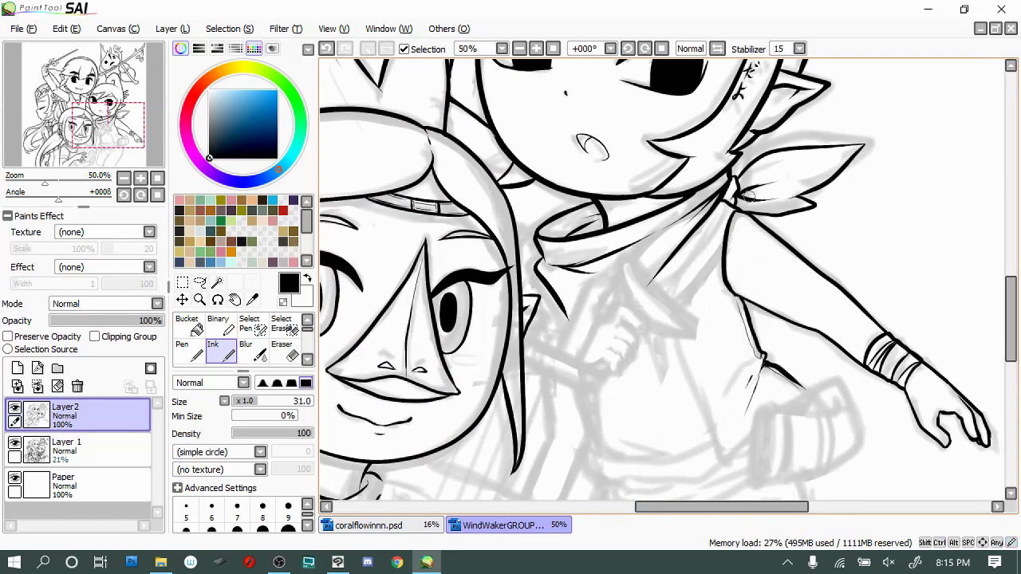
# Ink the curl-topped character's open shirt edges and the folded sash around the waist
pyautogui.scroll(-3, 652, 230)
pyautogui.moveTo(596, 283); pyautogui.dragTo(615, 357)
pyautogui.moveTo(680, 244)
pyautogui.mouseDown()
pyautogui.moveTo(622, 357)
pyautogui.moveTo(742, 353)
pyautogui.mouseUp()
pyautogui.moveTo(627, 381); pyautogui.dragTo(694, 385)
pyautogui.moveTo(613, 398); pyautogui.dragTo(754, 373)
# Ink the outer and inner outlines of the curl-topped character's legs down to the canvas edge
pyautogui.scroll(-5, 678, 383)
pyautogui.press('e')
pyautogui.press('n')
pyautogui.moveTo(611, 179)
pyautogui.mouseDown()
pyautogui.moveTo(637, 196)
pyautogui.moveTo(608, 220)
pyautogui.mouseUp()
pyautogui.moveTo(758, 252)
pyautogui.mouseDown()
pyautogui.moveTo(680, 289)
pyautogui.moveTo(624, 408)
pyautogui.mouseUp()
pyautogui.moveTo(801, 217); pyautogui.dragTo(727, 408)
pyautogui.moveTo(607, 233); pyautogui.dragTo(620, 408)
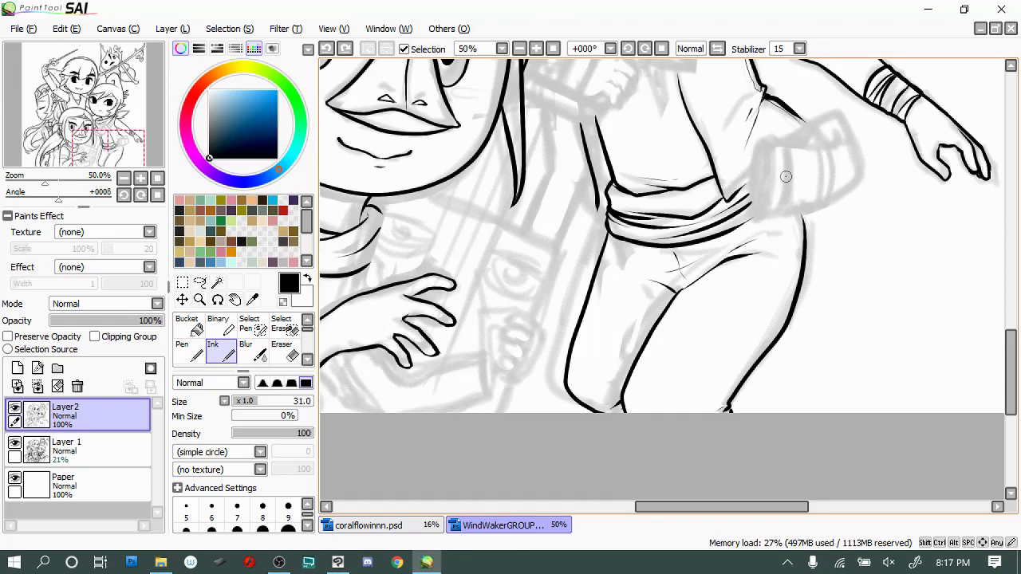
# Ink the crease line where the curl-topped character's legs meet
pyautogui.moveTo(633, 267); pyautogui.dragTo(678, 293)
pyautogui.hotkey('ctrl', 'z')
pyautogui.hotkey('ctrl', 'y')
pyautogui.moveTo(1010, 344); pyautogui.dragTo(1009, 317)
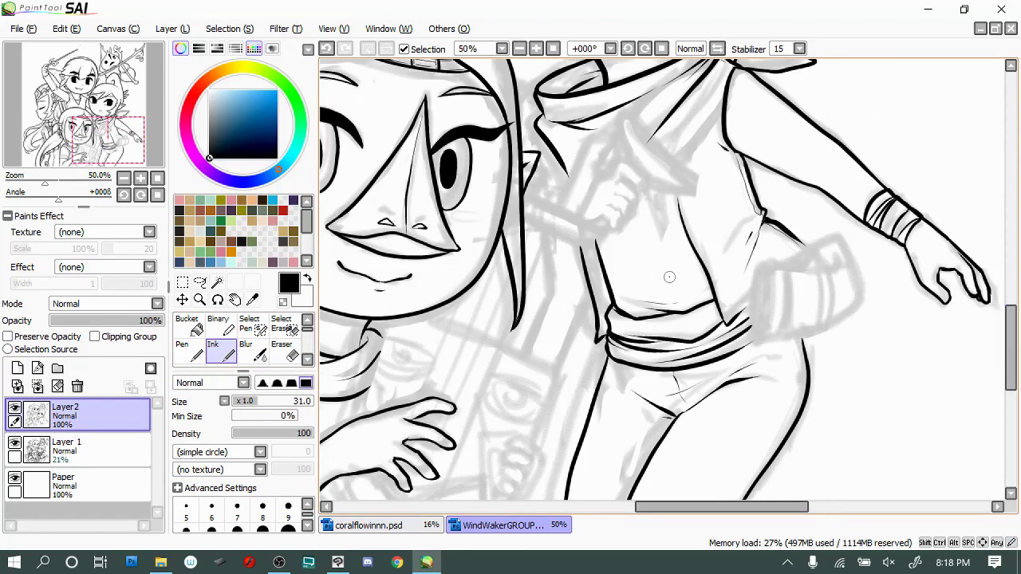
# Ink the long neck of the beaked character's instrument and its hooked, spiral top
pyautogui.scroll(3, 669, 277)
pyautogui.scroll(-3, 671, 296)
pyautogui.hscroll(-2, 548, 231)
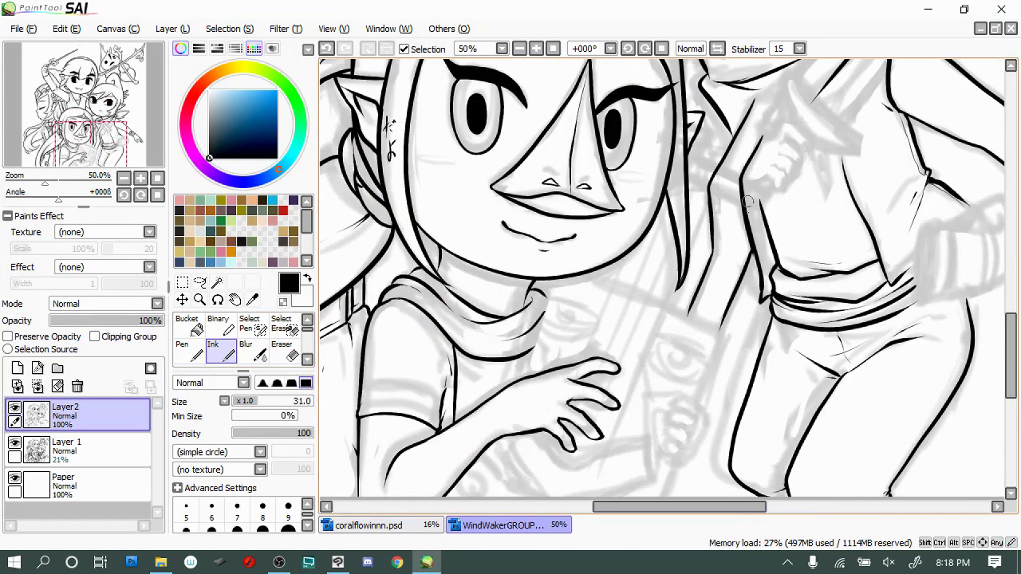
pyautogui.moveTo(744, 180)
pyautogui.mouseDown()
pyautogui.moveTo(755, 138)
pyautogui.moveTo(778, 120)
pyautogui.moveTo(764, 120)
pyautogui.mouseUp()
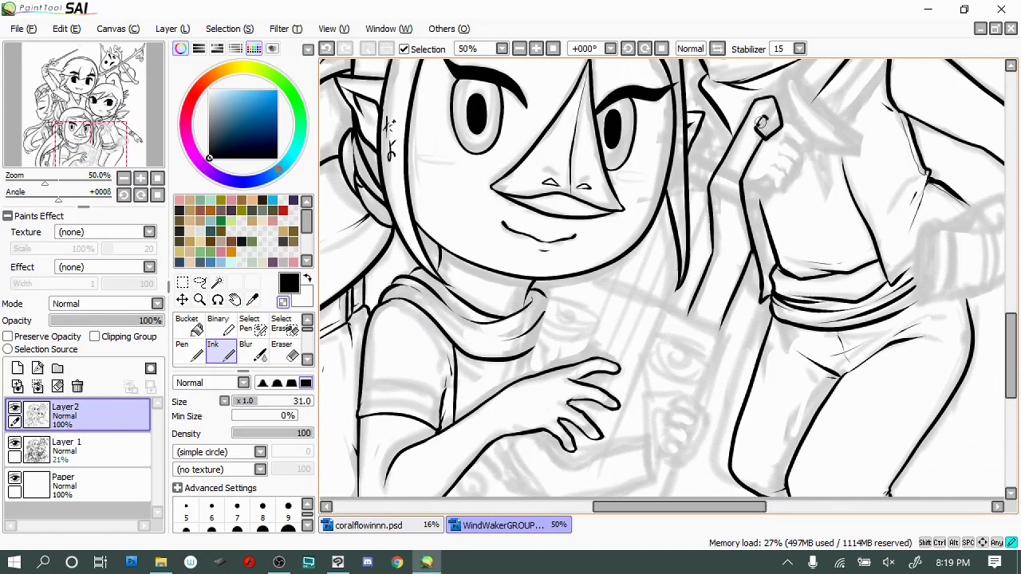
pyautogui.hotkey('ctrl', 'z')
pyautogui.hotkey('ctrl', 'y')
# Ink the top edge of the instrument's box-shaped body and the cylindrical crossbar over its neck
pyautogui.moveTo(580, 276)
pyautogui.mouseDown()
pyautogui.moveTo(727, 335)
pyautogui.moveTo(699, 410)
pyautogui.mouseUp()
pyautogui.moveTo(690, 154)
pyautogui.mouseDown()
pyautogui.moveTo(758, 183)
pyautogui.moveTo(756, 203)
pyautogui.moveTo(761, 187)
pyautogui.mouseUp()
pyautogui.hotkey('ctrl', 'z')
pyautogui.hotkey('ctrl', 'z')
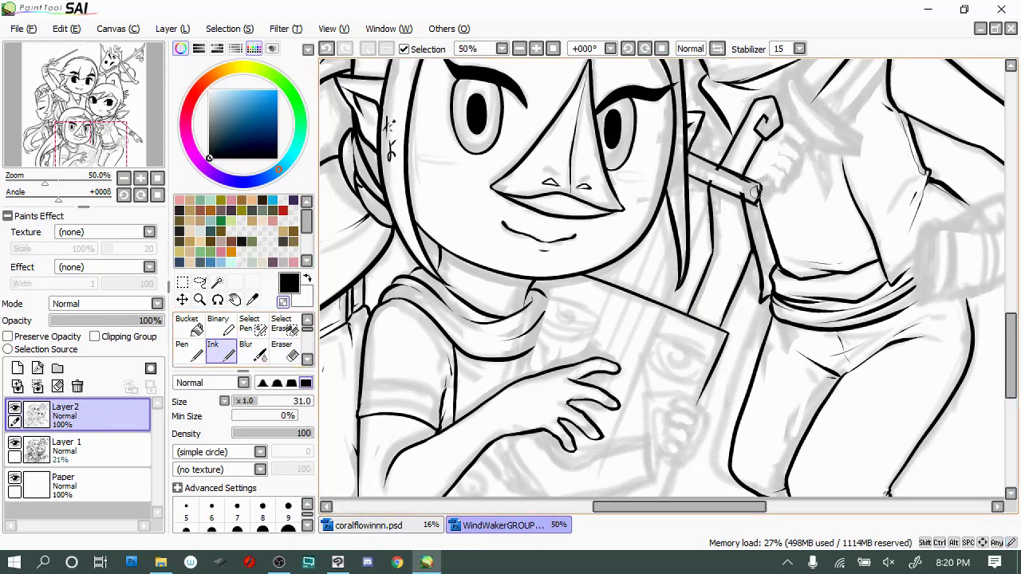
pyautogui.hotkey('ctrl', 'z')
pyautogui.moveTo(712, 189); pyautogui.dragTo(758, 209)
pyautogui.hotkey('ctrl', 'z')
pyautogui.moveTo(687, 250); pyautogui.dragTo(713, 313)
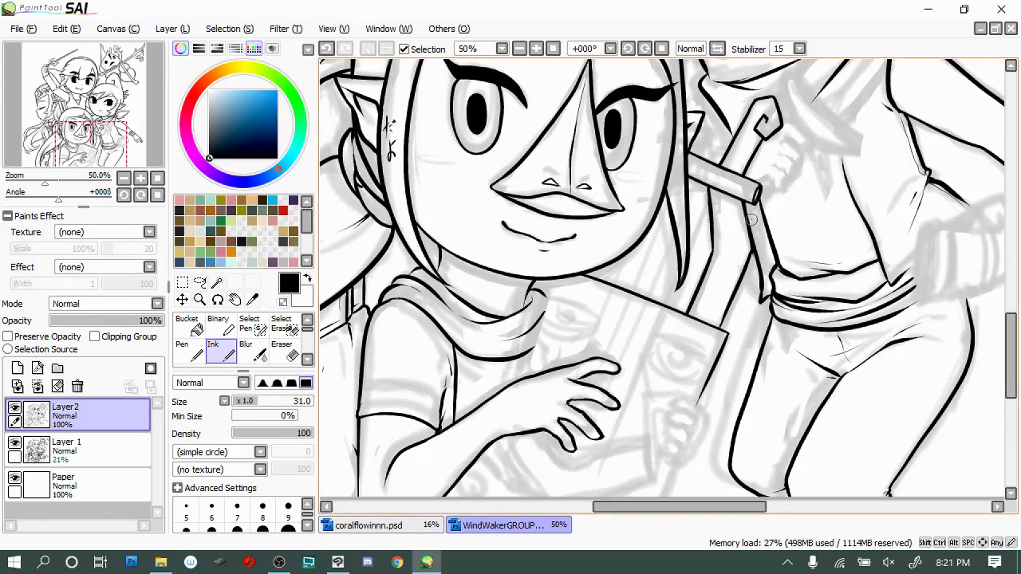
# Ink two long parallel divider lines down the front of the instrument's body
pyautogui.scroll(-3, 762, 118)
pyautogui.moveTo(667, 165); pyautogui.dragTo(614, 308)
pyautogui.moveTo(610, 147); pyautogui.dragTo(586, 220)
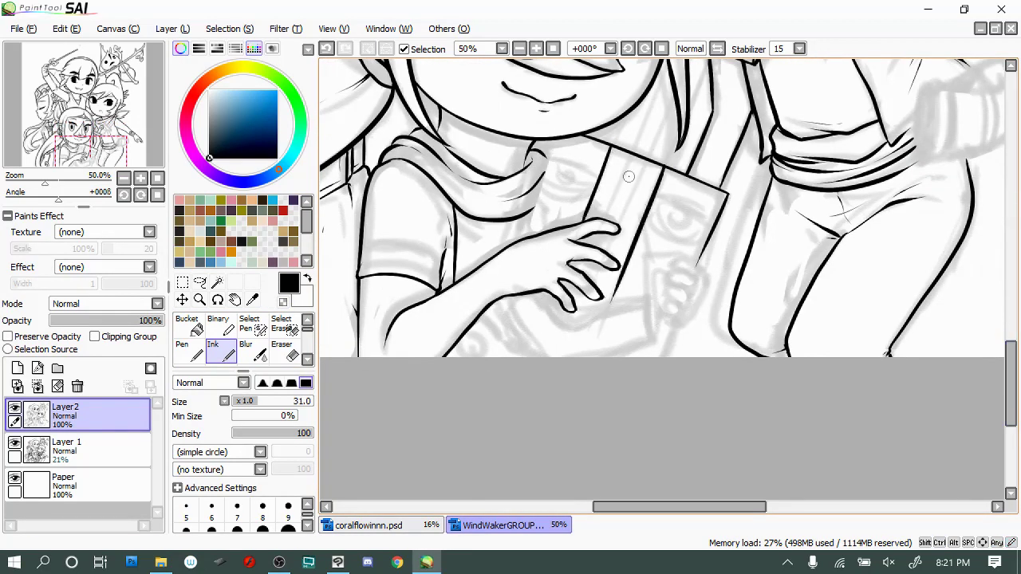
# Ink the bracket at the instrument's lower end and extend the body's outer side edge downward
pyautogui.moveTo(568, 317)
pyautogui.mouseDown()
pyautogui.moveTo(643, 302)
pyautogui.moveTo(652, 336)
pyautogui.mouseUp()
pyautogui.hotkey('ctrl', 'z')
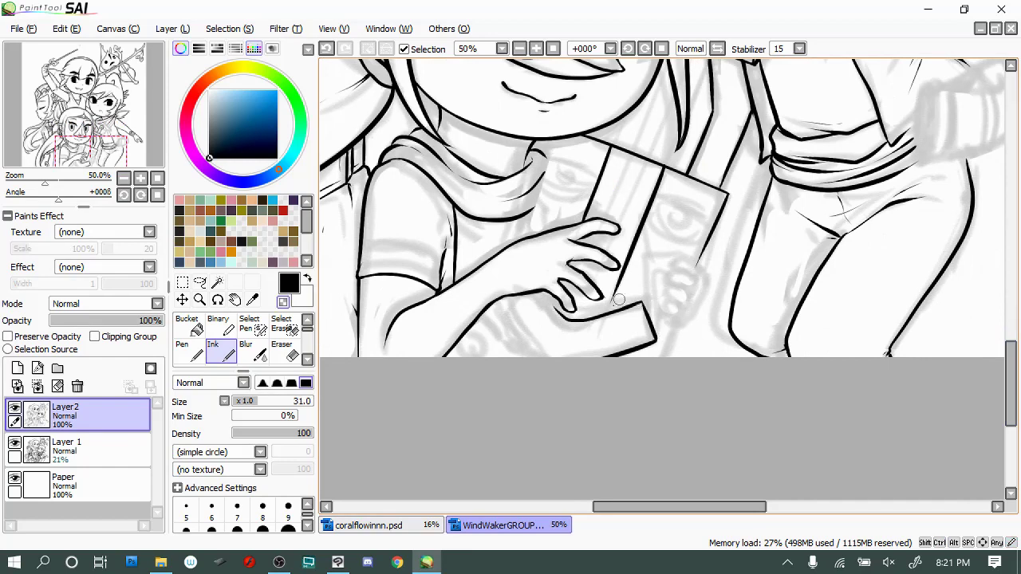
pyautogui.moveTo(725, 194); pyautogui.dragTo(660, 355)
pyautogui.moveTo(640, 304)
pyautogui.mouseDown()
pyautogui.moveTo(554, 323)
pyautogui.moveTo(643, 303)
pyautogui.mouseUp()
pyautogui.hotkey('ctrl', 'z')
pyautogui.moveTo(548, 295); pyautogui.dragTo(602, 320)
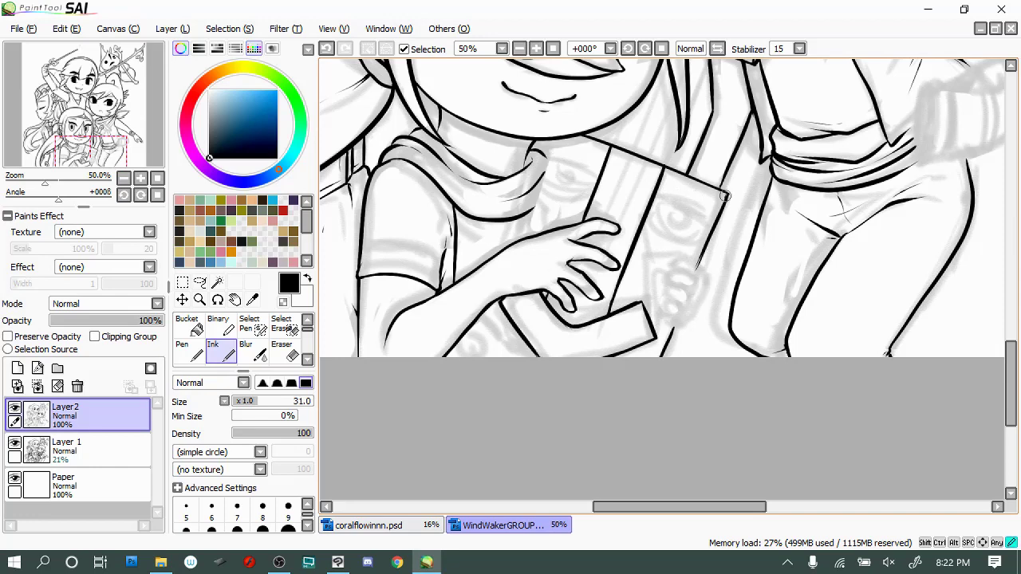
# Ink the curled ornament at the instrument's base and the body's near side edge below the scarf
pyautogui.moveTo(485, 318); pyautogui.dragTo(510, 357)
pyautogui.moveTo(539, 137)
pyautogui.mouseDown()
pyautogui.moveTo(501, 257)
pyautogui.moveTo(530, 204)
pyautogui.mouseUp()
pyautogui.press('e')
pyautogui.press('n')
pyautogui.moveTo(611, 90); pyautogui.dragTo(606, 159)
# Ink the rimmed oval opening of the cylindrical pouch on the curl-topped character's hip
pyautogui.scroll(-3, 606, 159)
pyautogui.scroll(3, 630, 287)
pyautogui.scroll(2, 631, 287)
pyautogui.moveTo(627, 297); pyautogui.dragTo(632, 290)
pyautogui.hotkey('ctrl', 'z')
pyautogui.moveTo(630, 199)
pyautogui.mouseDown()
pyautogui.moveTo(629, 302)
pyautogui.moveTo(642, 313)
pyautogui.moveTo(620, 204)
pyautogui.moveTo(747, 175)
pyautogui.moveTo(650, 307)
pyautogui.mouseUp()
pyautogui.hotkey('ctrl', 'z')
pyautogui.hotkey('ctrl', 'z')
# Ink the pouch's band, rounded back end and curled flap
pyautogui.moveTo(725, 201)
pyautogui.mouseDown()
pyautogui.moveTo(744, 185)
pyautogui.moveTo(710, 295)
pyautogui.moveTo(732, 289)
pyautogui.moveTo(718, 233)
pyautogui.mouseUp()
pyautogui.press('e')
pyautogui.press('n')
pyautogui.moveTo(726, 289); pyautogui.dragTo(721, 206)
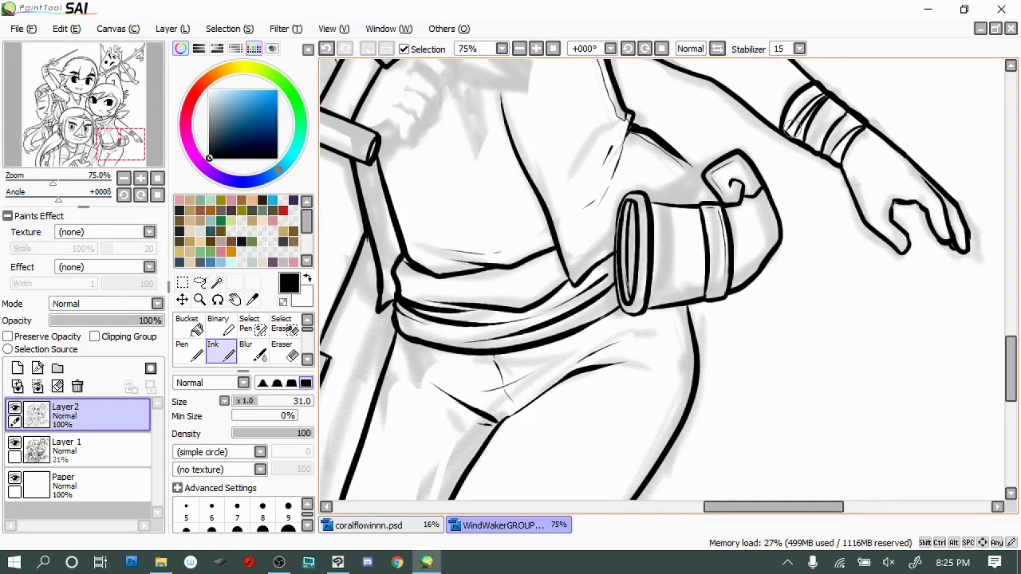
# Refine the pouch's rim and ink the line joining the pouch to the character's back
pyautogui.moveTo(651, 200)
pyautogui.mouseDown()
pyautogui.moveTo(662, 306)
pyautogui.moveTo(658, 283)
pyautogui.mouseUp()
pyautogui.press('e')
pyautogui.press('n')
pyautogui.moveTo(653, 203)
pyautogui.mouseDown()
pyautogui.moveTo(652, 279)
pyautogui.moveTo(645, 271)
pyautogui.moveTo(659, 299)
pyautogui.moveTo(642, 266)
pyautogui.mouseUp()
pyautogui.moveTo(701, 177)
pyautogui.mouseDown()
pyautogui.moveTo(670, 207)
pyautogui.moveTo(531, 124)
pyautogui.mouseUp()
pyautogui.scroll(-3, 532, 124)
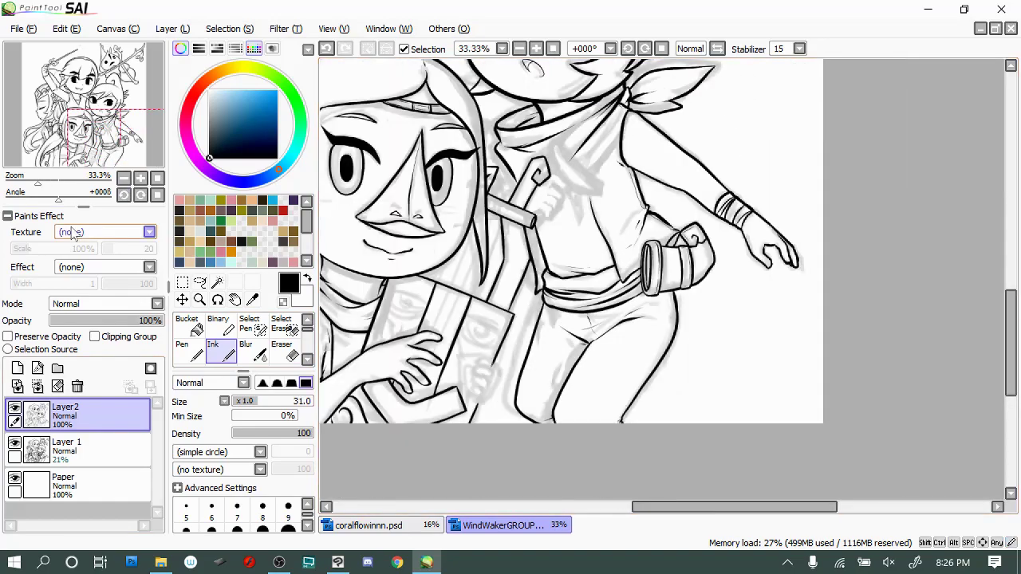
# Ink the fingers of the beaked character's far hand gripping the instrument's outer edge
pyautogui.scroll(5, 838, 264)
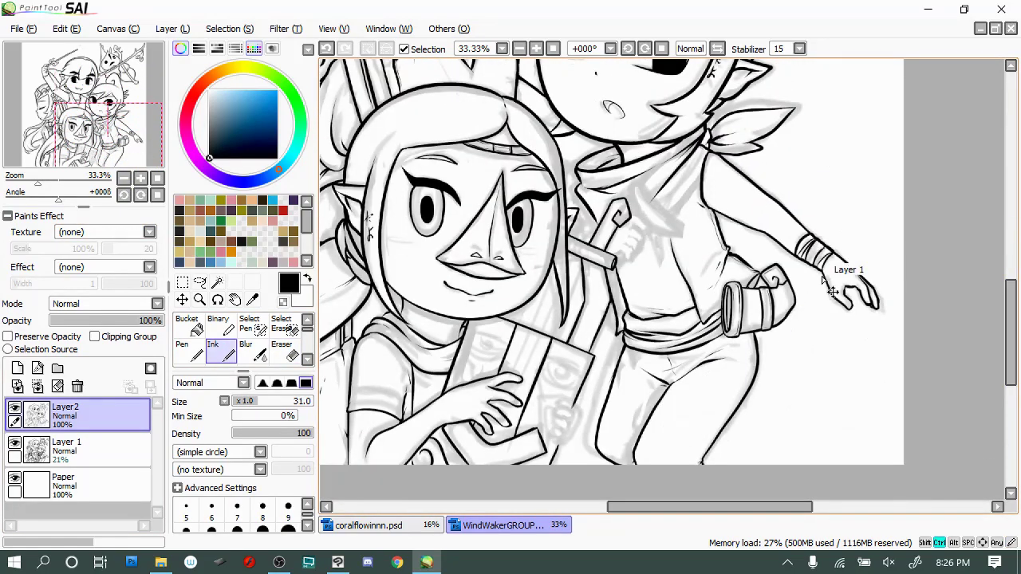
pyautogui.scroll(-1, 690, 523)
pyautogui.scroll(3, 691, 523)
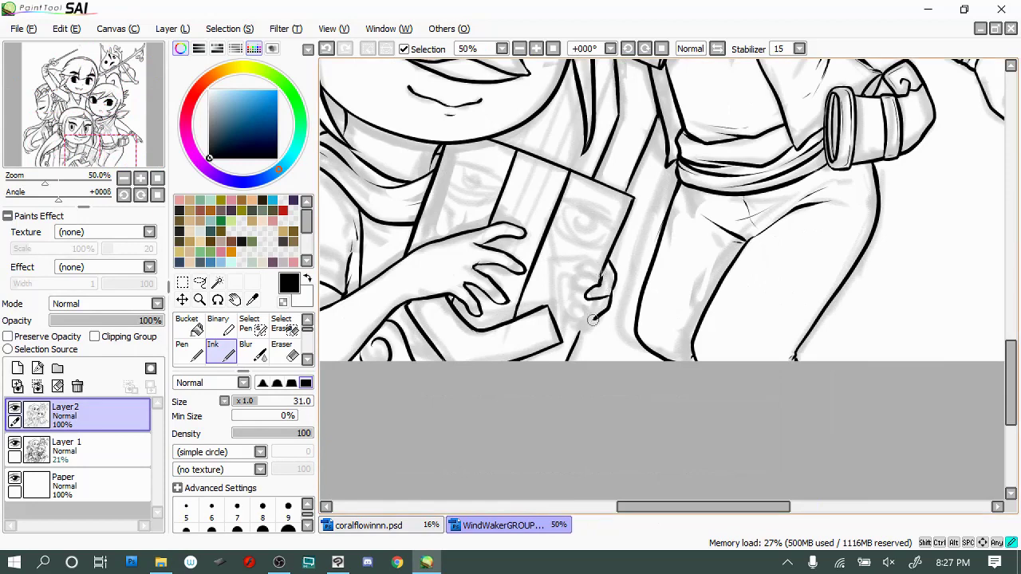
pyautogui.press('ctrl')
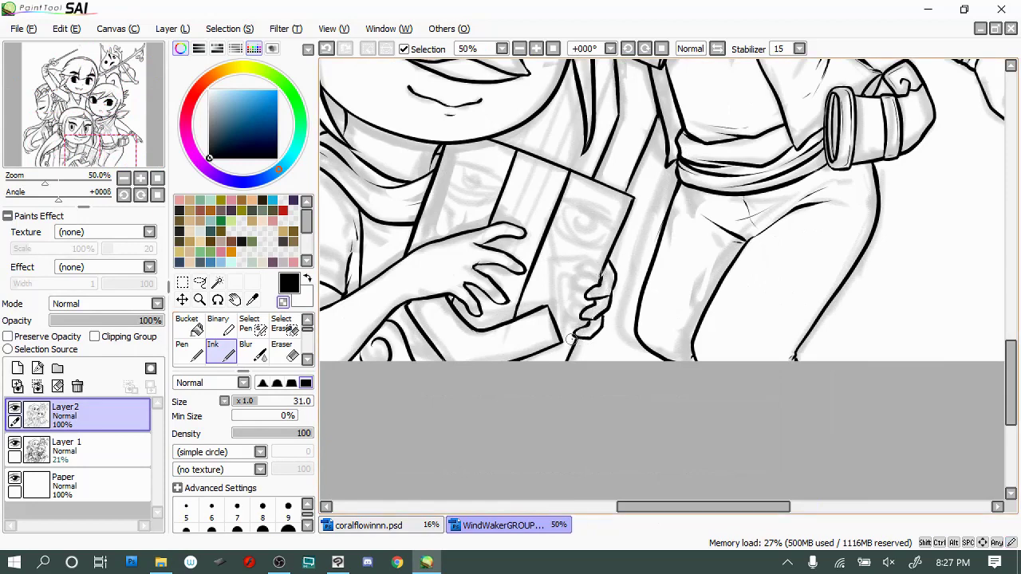
# Ink small string pegs along the instrument's crossbar
pyautogui.click(292, 355)
pyautogui.press('e')
pyautogui.scroll(3, 764, 192)
# Set the brush size to 5, ink thin strings from the crossbar down the instrument and clean up around the strumming fingers
pyautogui.click(185, 510)
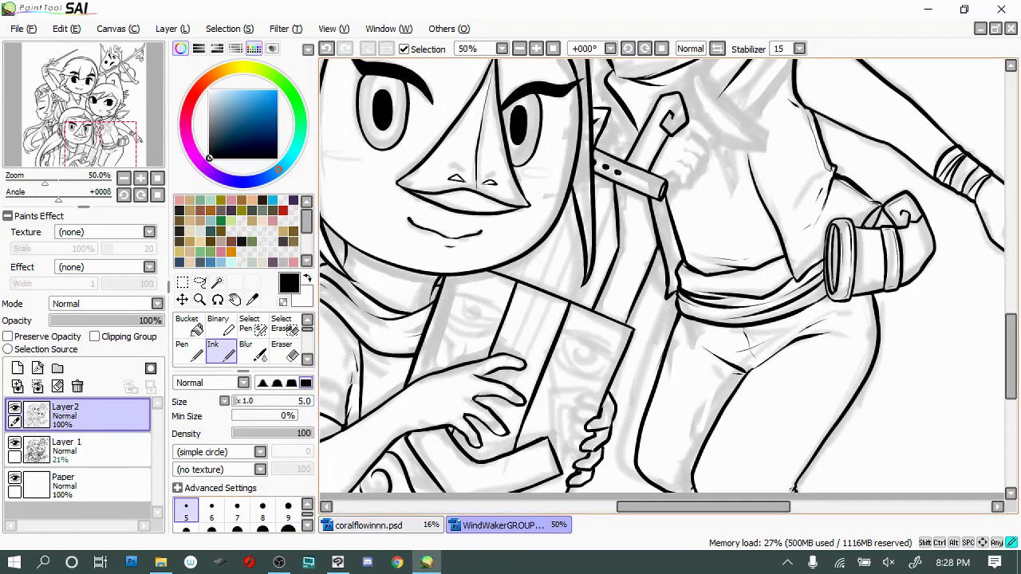
pyautogui.moveTo(615, 175); pyautogui.dragTo(482, 459)
pyautogui.hotkey('ctrl', 'z')
pyautogui.moveTo(574, 196); pyautogui.dragTo(505, 367)
pyautogui.hotkey('ctrl', 'z')
pyautogui.moveTo(520, 282)
pyautogui.mouseDown()
pyautogui.moveTo(453, 426)
pyautogui.moveTo(508, 363)
pyautogui.mouseUp()
pyautogui.hotkey('ctrl', 'z')
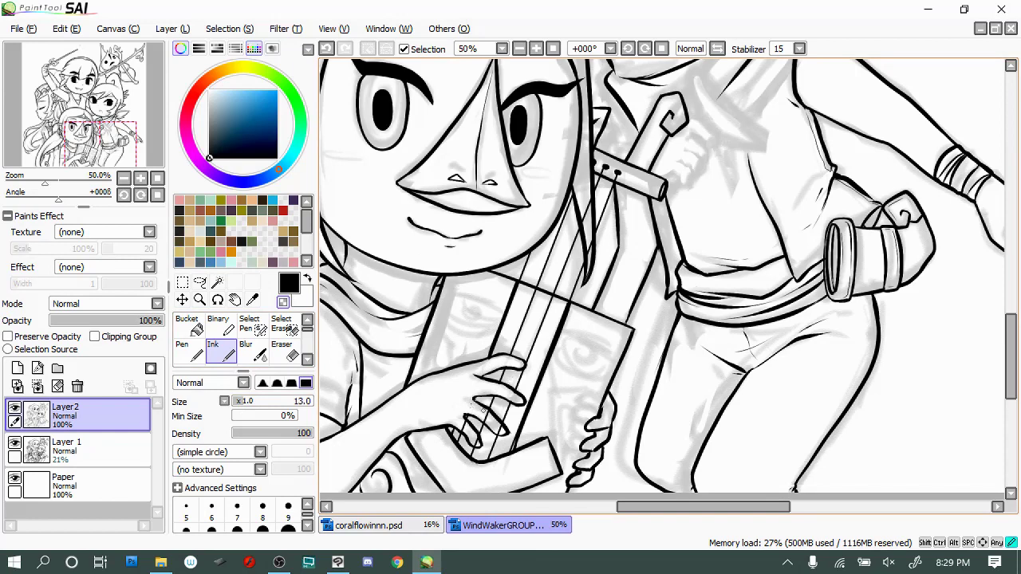
pyautogui.moveTo(488, 429); pyautogui.dragTo(499, 429)
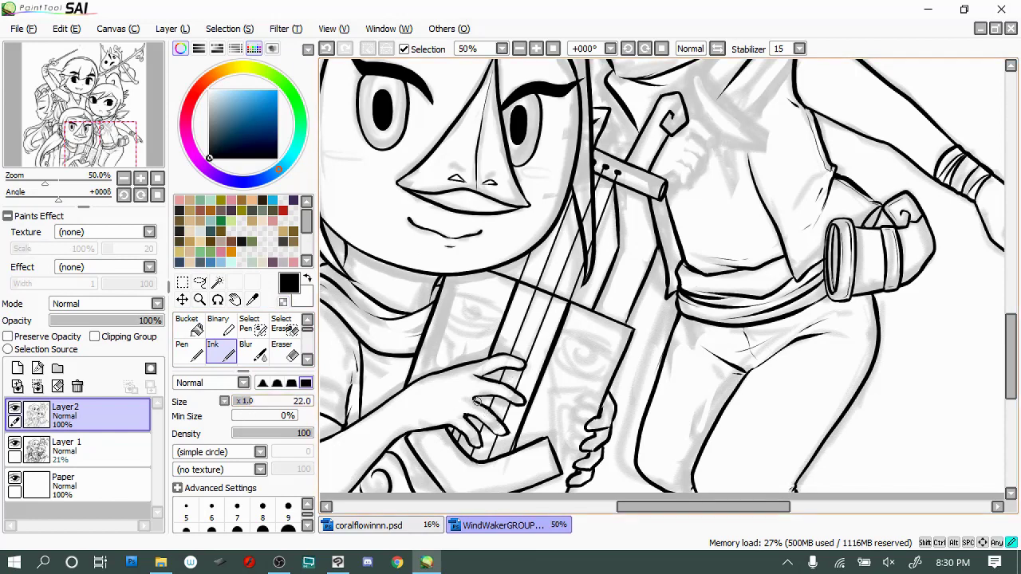
# Erase and redraw the far hand's fingers along the instrument's outer edge
pyautogui.press('e')
pyautogui.scroll(-3, 550, 323)
pyautogui.press('e')
pyautogui.moveTo(598, 295); pyautogui.dragTo(595, 379)
pyautogui.moveTo(597, 320); pyautogui.dragTo(583, 382)
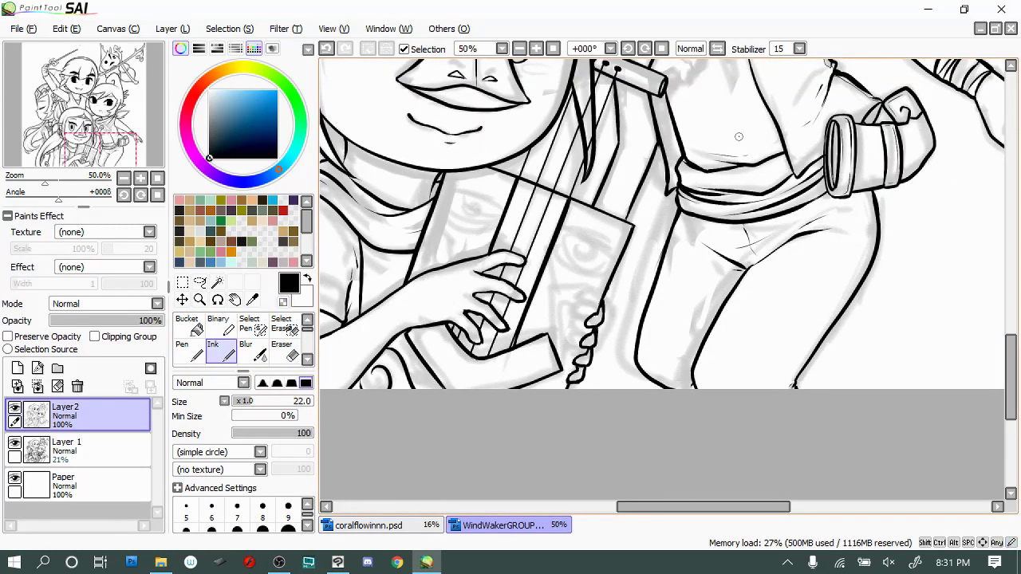
# Ink the second clasped hand's fingers and contour behind the front hand of the closed-eyed, crowned character
pyautogui.scroll(-1, 644, 252)
pyautogui.scroll(1, 644, 251)
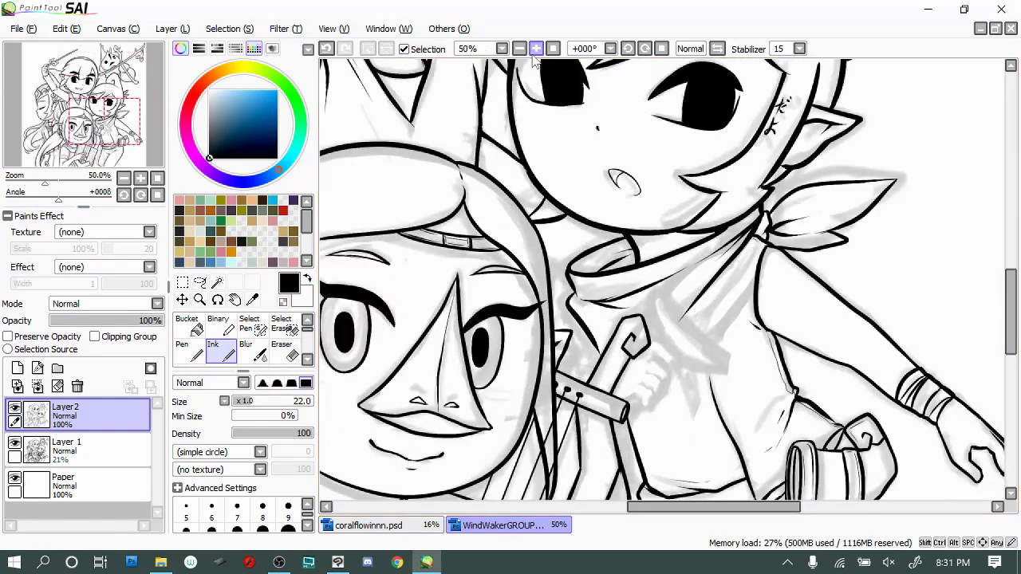
pyautogui.click(60, 119)
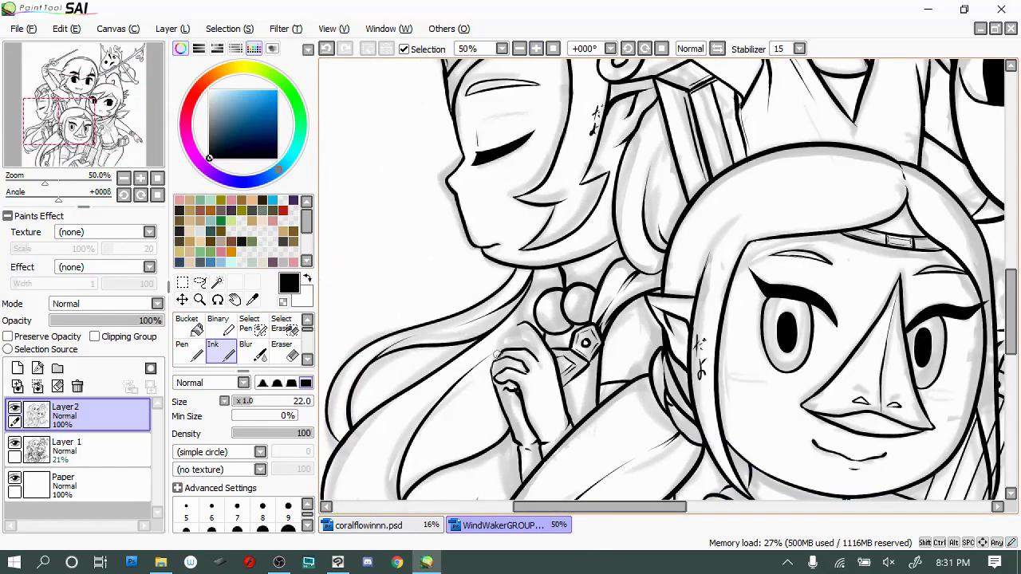
pyautogui.moveTo(539, 340)
pyautogui.mouseDown()
pyautogui.moveTo(511, 345)
pyautogui.moveTo(499, 368)
pyautogui.moveTo(540, 326)
pyautogui.mouseUp()
pyautogui.hotkey('ctrl', 'z')
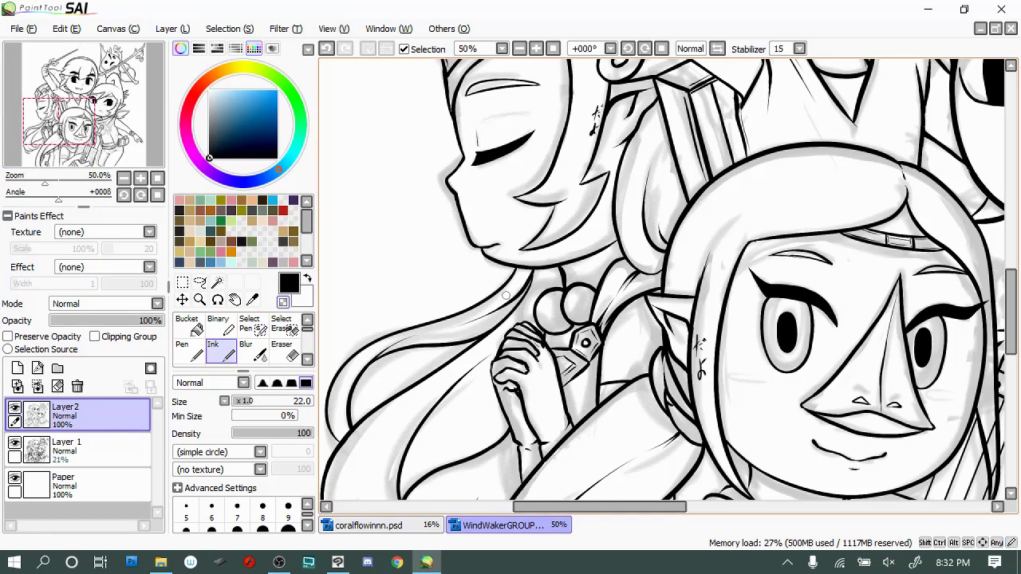
pyautogui.moveTo(533, 351); pyautogui.dragTo(552, 323)
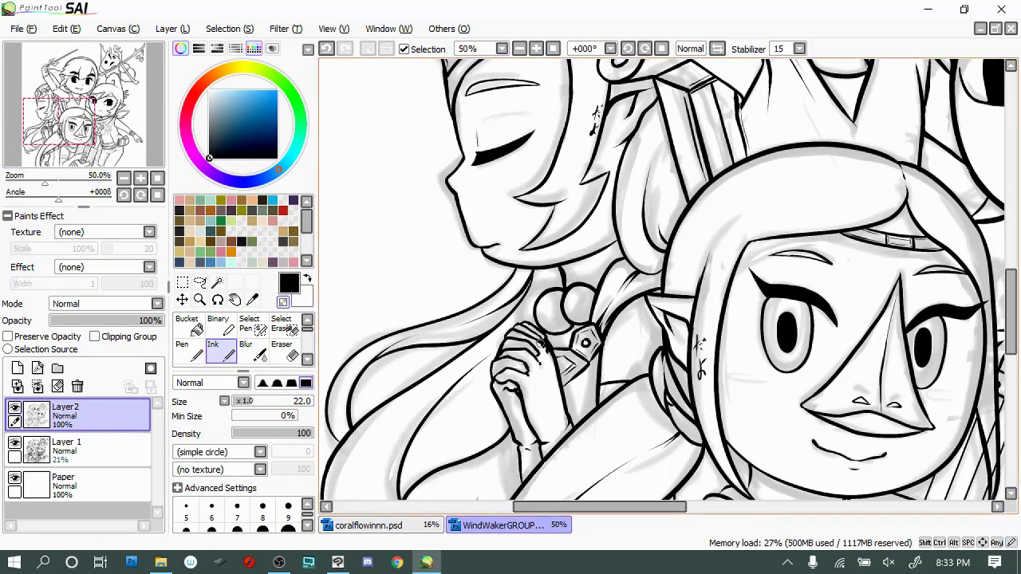
# Ink the fist in front of the neckerchief character's chest, with the dagger's grip and pommel beneath it
pyautogui.scroll(-3, 521, 317)
pyautogui.scroll(3, 554, 338)
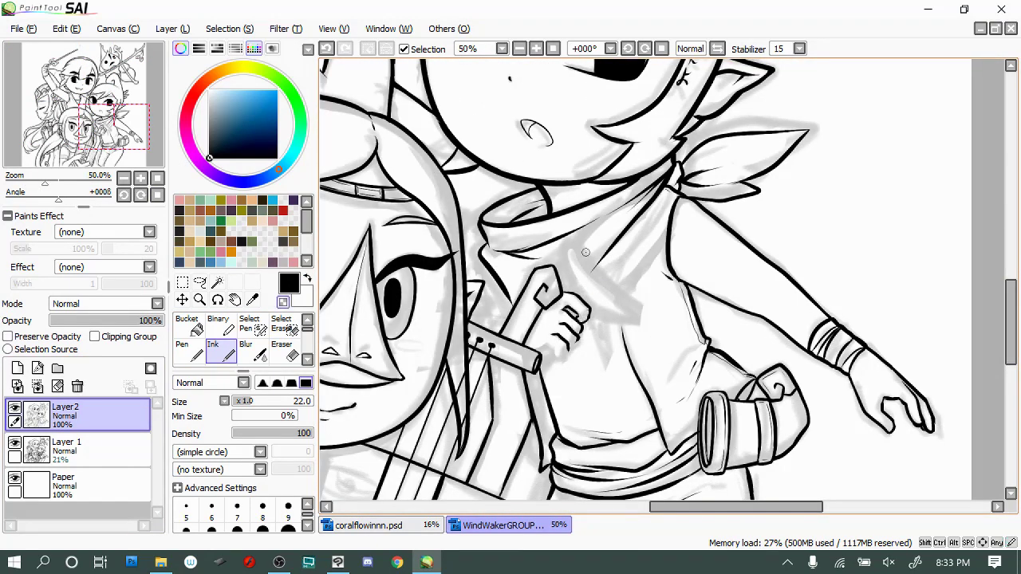
pyautogui.moveTo(551, 359)
pyautogui.mouseDown()
pyautogui.moveTo(566, 345)
pyautogui.moveTo(561, 356)
pyautogui.mouseUp()
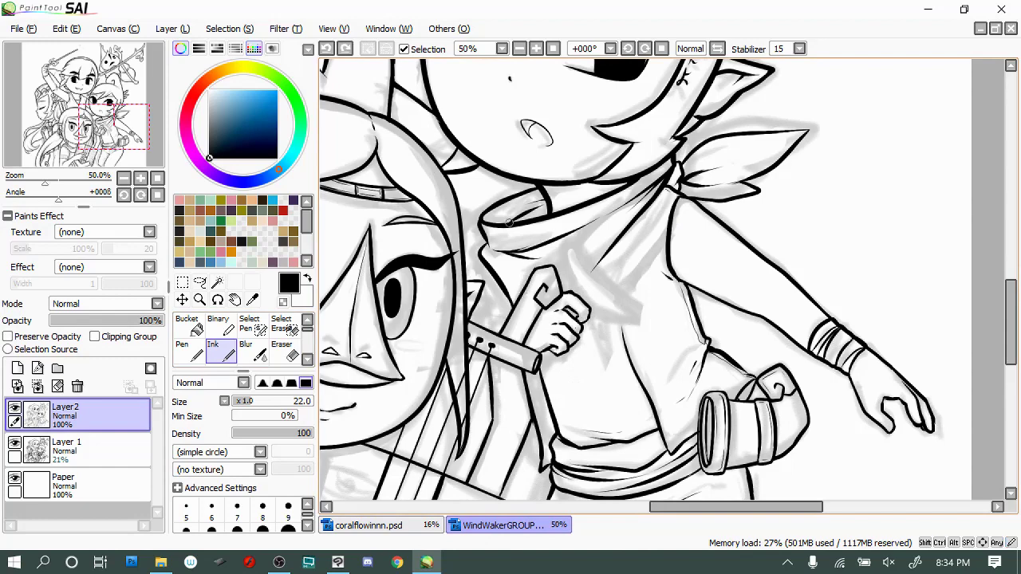
pyautogui.scroll(-3, 523, 295)
pyautogui.scroll(3, 558, 304)
pyautogui.moveTo(571, 311); pyautogui.dragTo(576, 319)
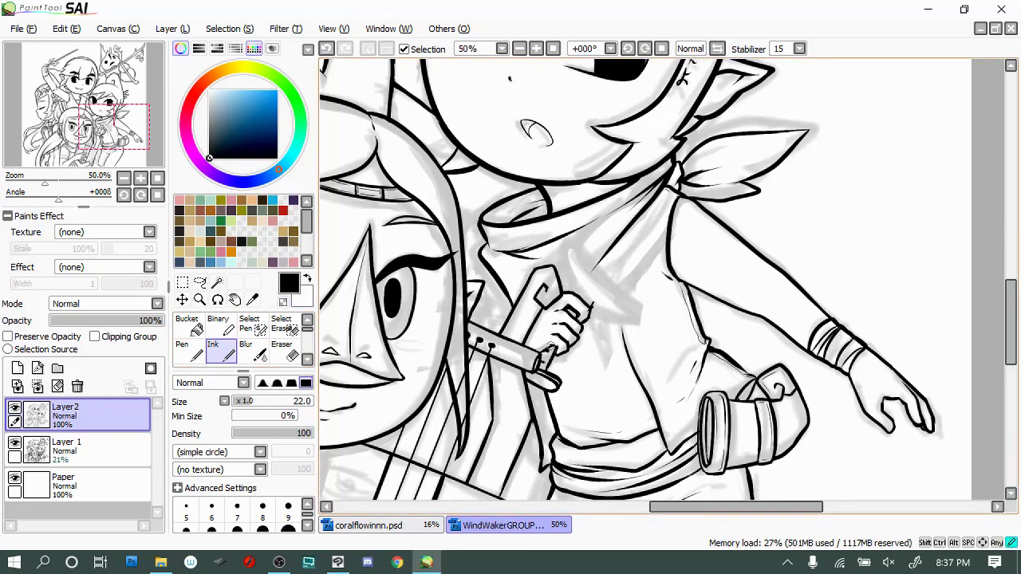
# Ink the dagger's oval guard above the fist, redrawing its rim until it fits and cleaning up around the grip
pyautogui.moveTo(631, 255); pyautogui.dragTo(587, 317)
pyautogui.hotkey('ctrl', 'z')
pyautogui.moveTo(559, 271); pyautogui.dragTo(590, 311)
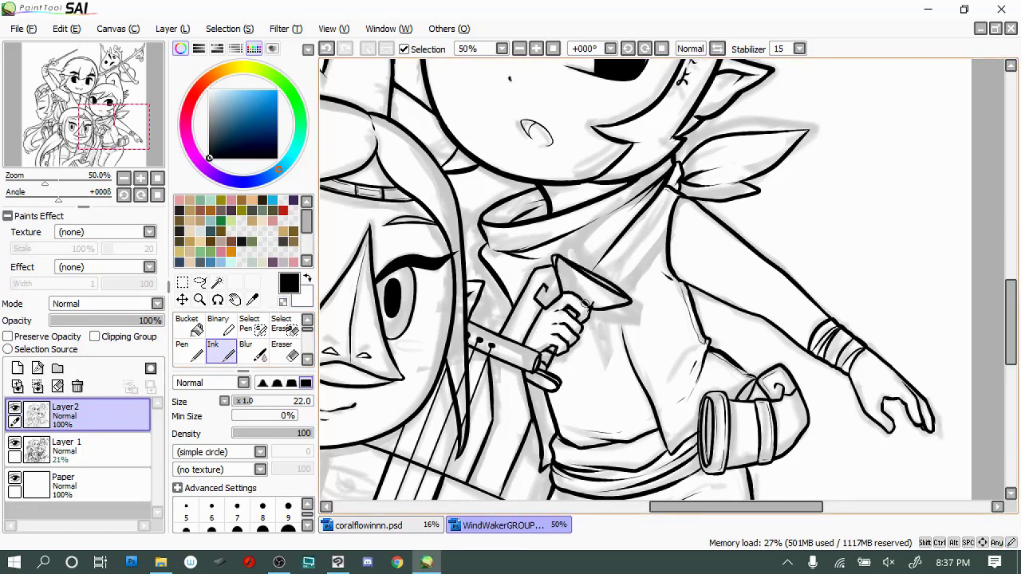
pyautogui.hotkey('ctrl', 'z')
pyautogui.hscroll(2, 552, 260)
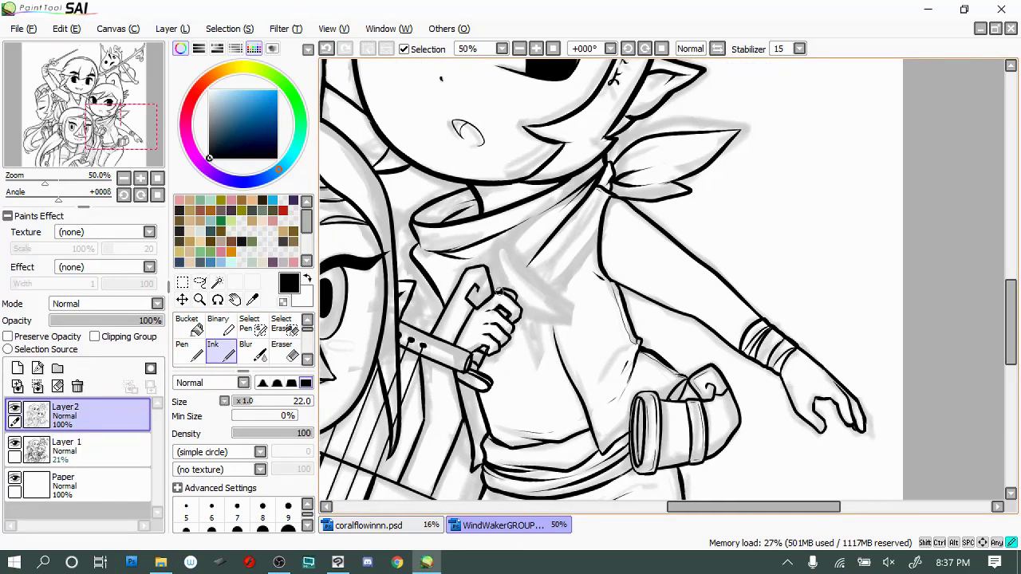
pyautogui.moveTo(481, 257)
pyautogui.mouseDown()
pyautogui.moveTo(502, 285)
pyautogui.moveTo(505, 257)
pyautogui.moveTo(538, 294)
pyautogui.moveTo(485, 263)
pyautogui.mouseUp()
pyautogui.hotkey('ctrl', 'z')
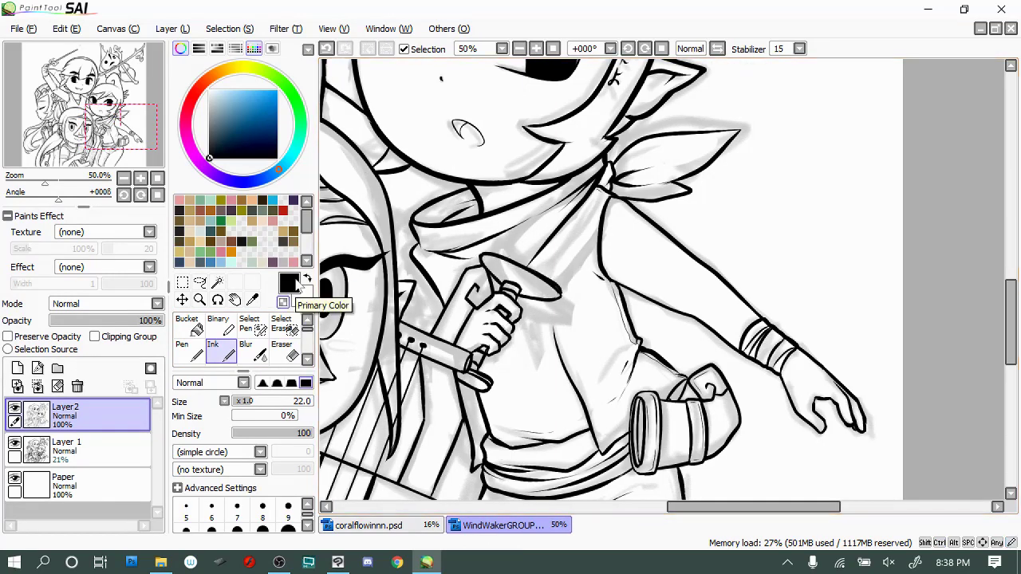
pyautogui.press('e')
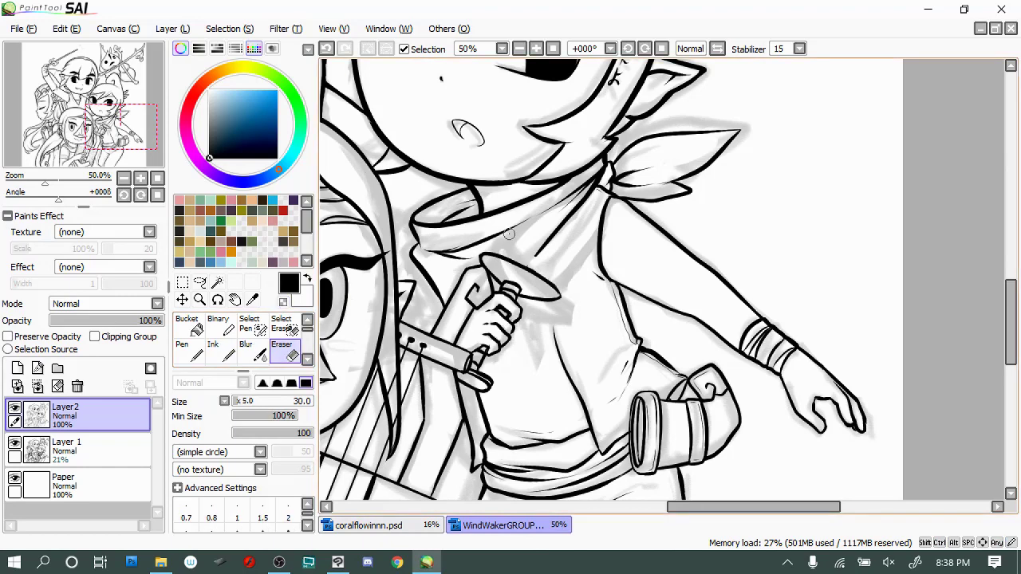
pyautogui.press('n')
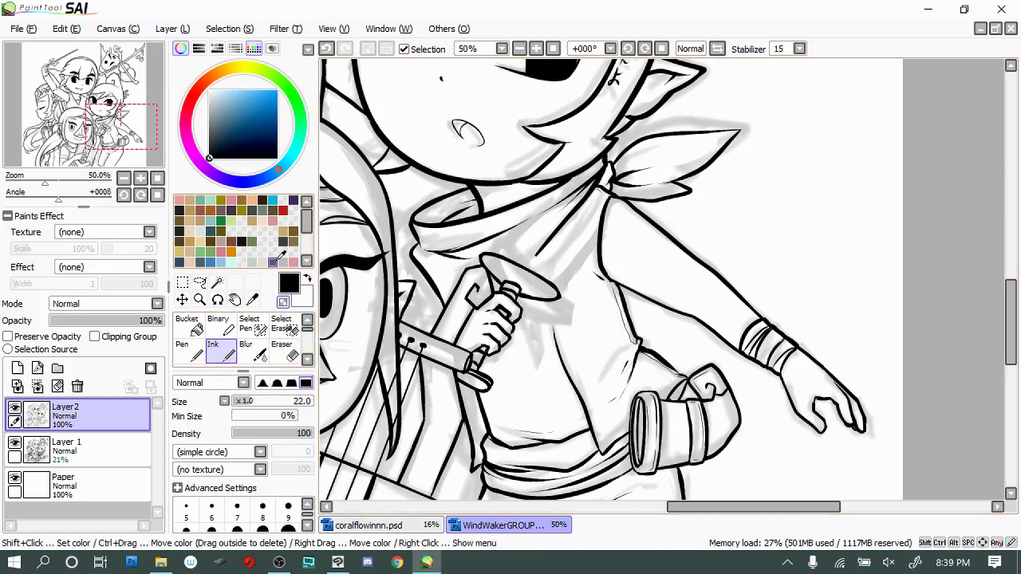
pyautogui.hscroll(2, 426, 225)
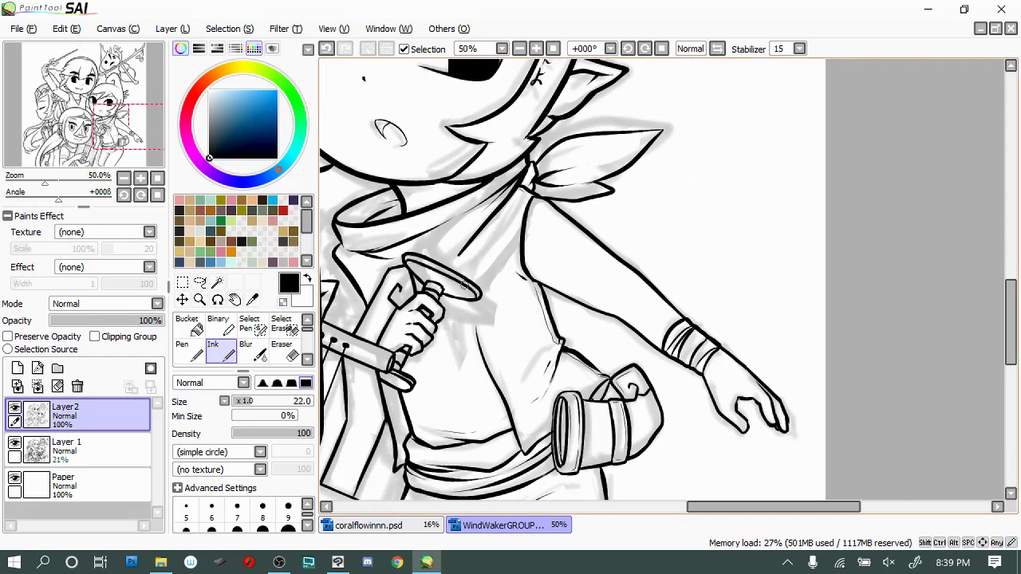
# Ink the dagger's pointed blade rising from the guard across the neckerchief with brush size 26
pyautogui.press('e')
pyautogui.press('n')
pyautogui.scroll(-2, 571, 279)
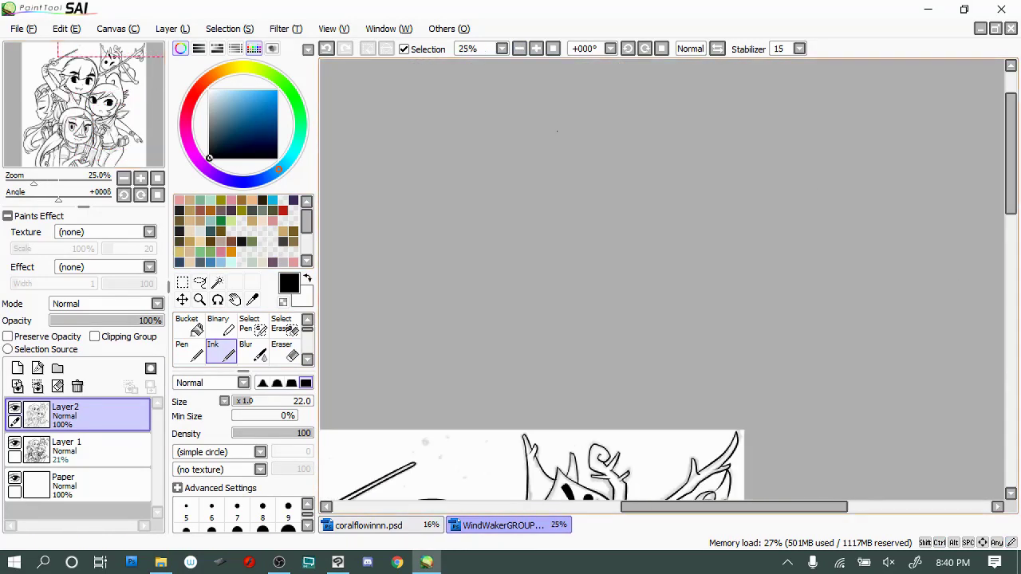
pyautogui.press('e')
pyautogui.press('n')
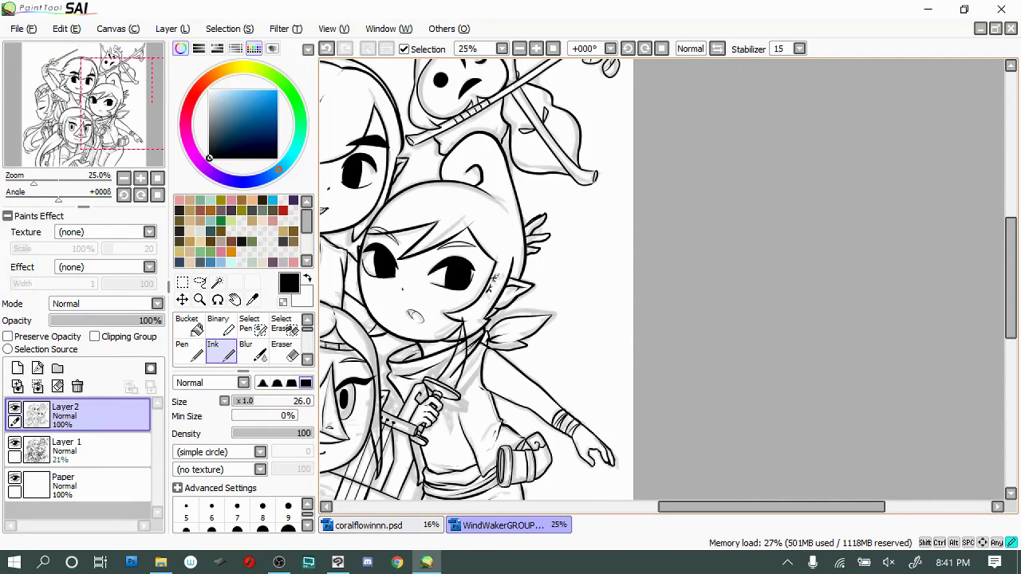
pyautogui.scroll(1, 408, 328)
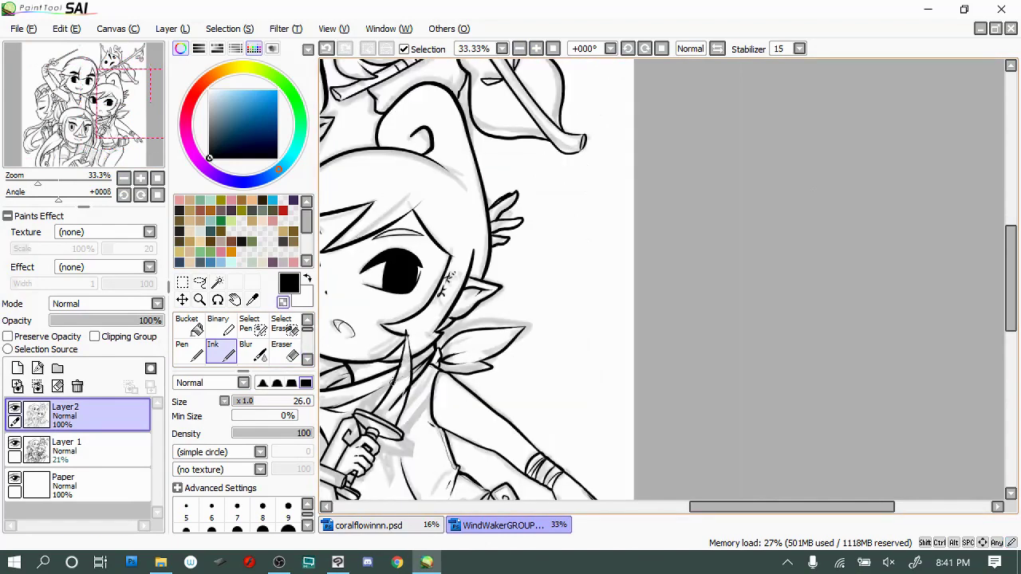
pyautogui.moveTo(402, 360); pyautogui.dragTo(485, 396)
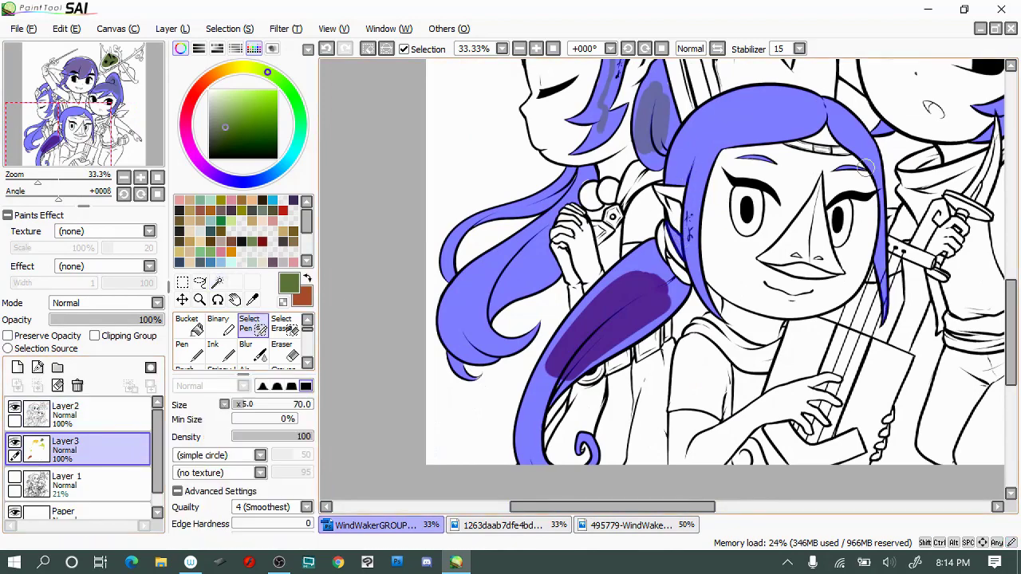
# Fill the selected leaf mask with green on Layer3 using the Ink brush at size 350
pyautogui.scroll(3, 663, 247)
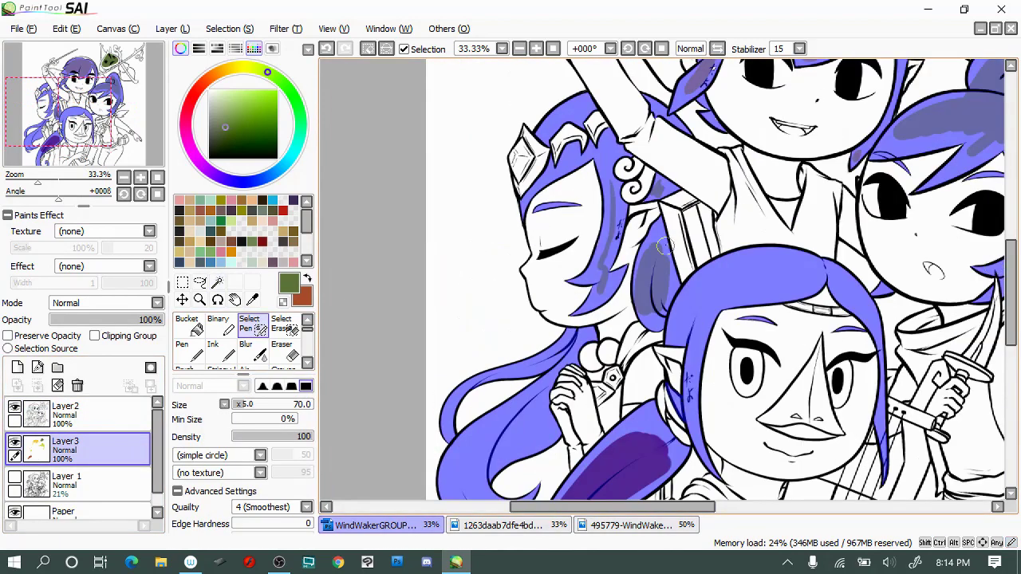
pyautogui.scroll(3, 698, 170)
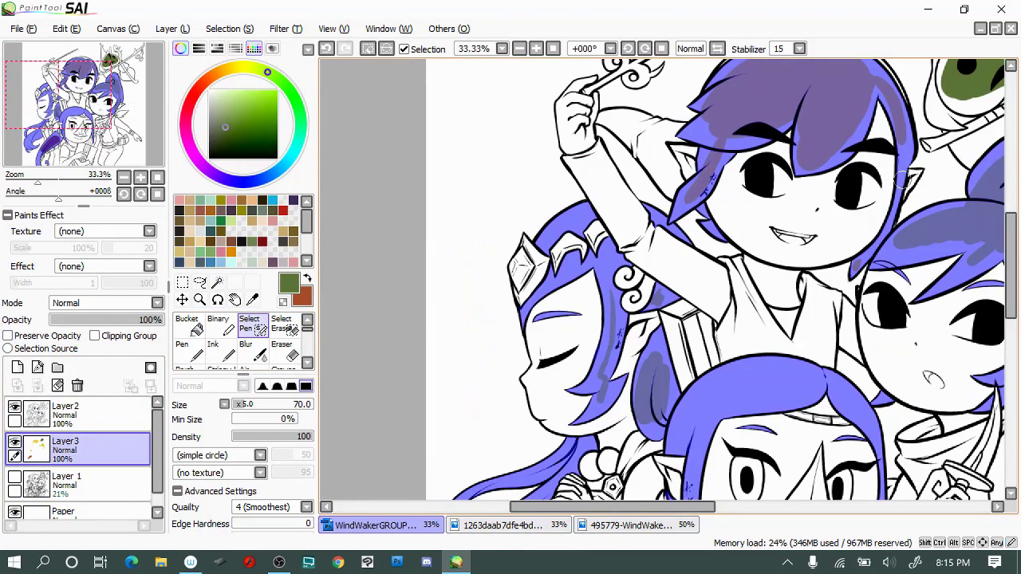
pyautogui.hscroll(3, 905, 180)
pyautogui.scroll(2, 783, 432)
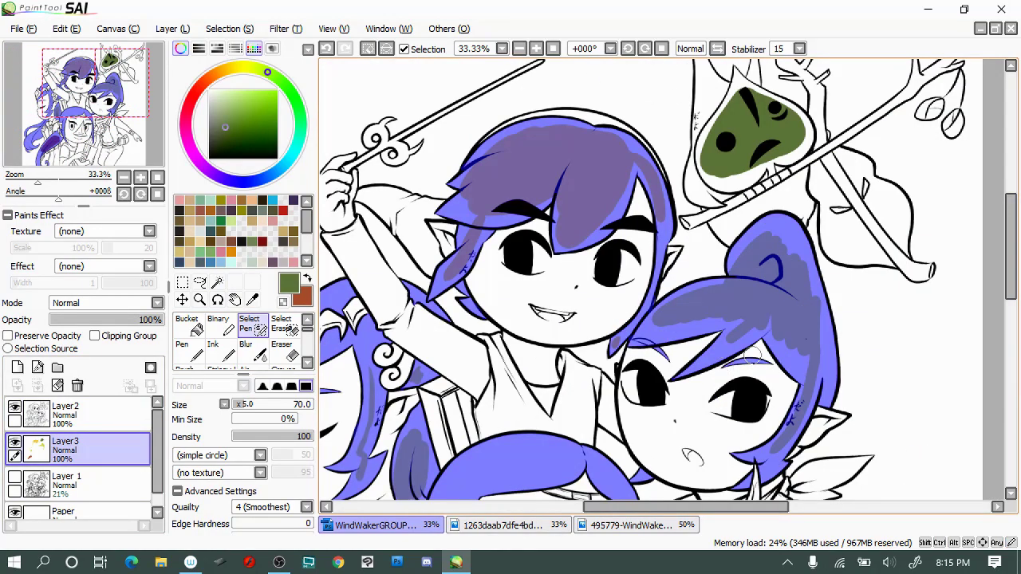
pyautogui.scroll(1, 750, 355)
pyautogui.click(213, 348)
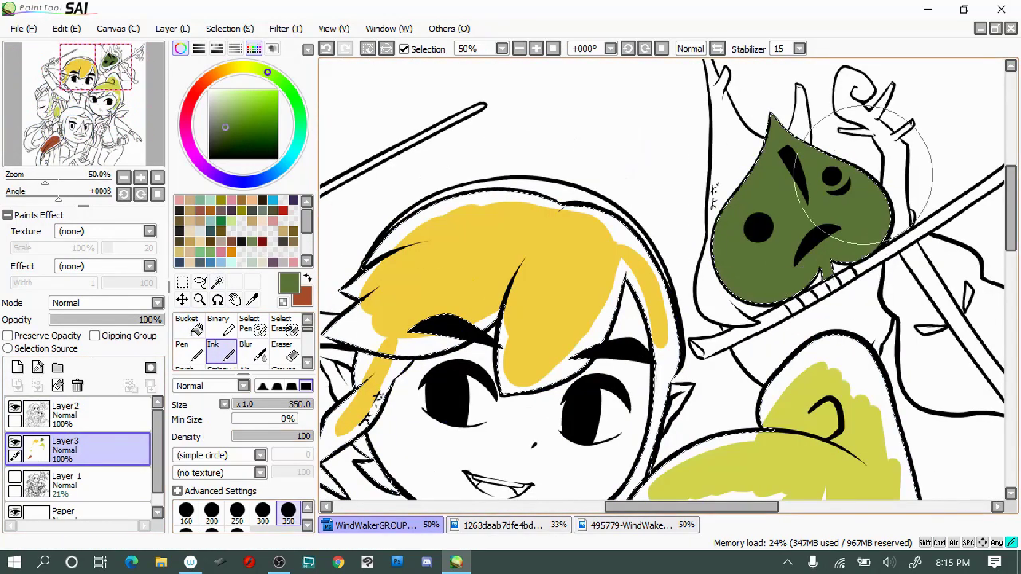
# Fill the sword-raising character's hair golden yellow and the dagger-holding character's hair yellow-green, using brush size 250
pyautogui.scroll(-1, 865, 172)
pyautogui.keyDown('alt'); pyautogui.click(789, 406); pyautogui.keyUp('alt')
pyautogui.click(237, 515)
pyautogui.scroll(-1, 766, 383)
pyautogui.hscroll(2, 798, 407)
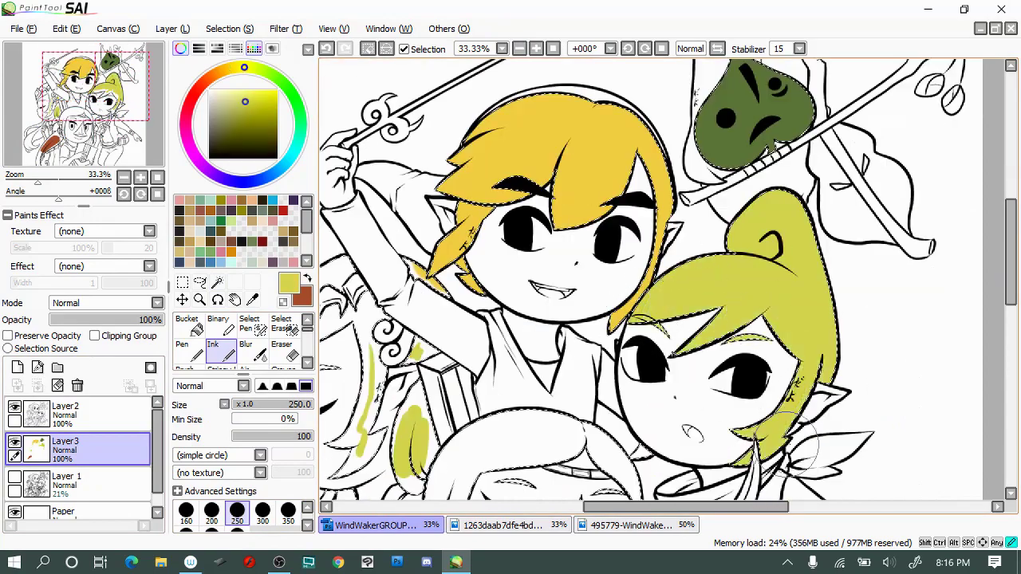
pyautogui.moveTo(802, 395); pyautogui.dragTo(766, 375)
# Fill the closed-eyed character's hair yellow-green and the beaked character's ponytail and hair reddish brown
pyautogui.hscroll(-3, 766, 382)
pyautogui.scroll(-4, 638, 359)
pyautogui.moveTo(526, 279); pyautogui.dragTo(431, 447)
pyautogui.press('x')
pyautogui.moveTo(655, 351); pyautogui.dragTo(558, 478)
pyautogui.hscroll(-2, 575, 441)
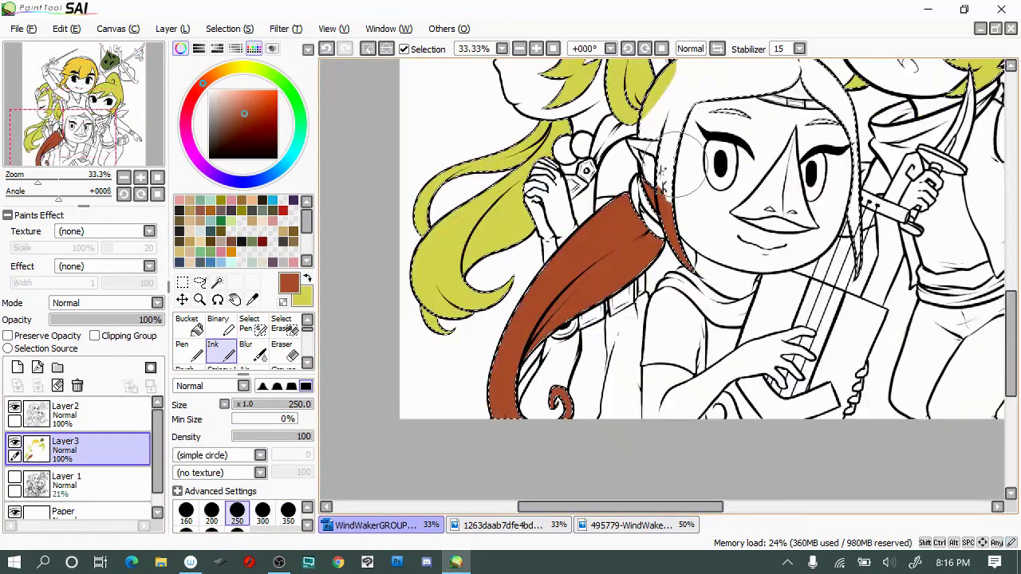
pyautogui.scroll(3, 574, 440)
pyautogui.moveTo(511, 271); pyautogui.dragTo(446, 470)
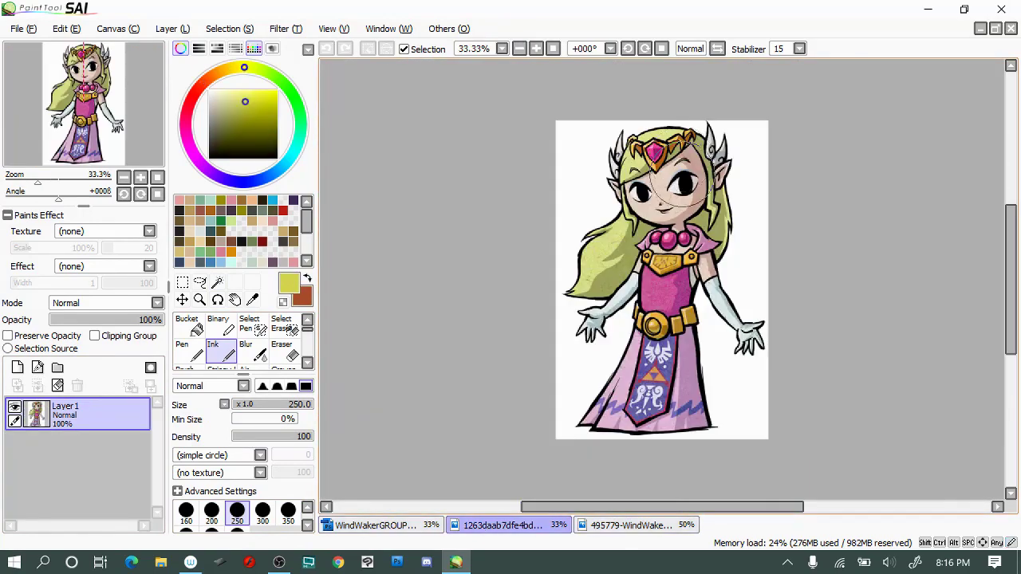
# Sample an olive tone from the princess reference image and paint the closed-eyed character's eyebrow with it
pyautogui.scroll(3, 562, 413)
pyautogui.scroll(3, 638, 279)
pyautogui.click(375, 525)
pyautogui.moveTo(507, 144); pyautogui.dragTo(555, 141)
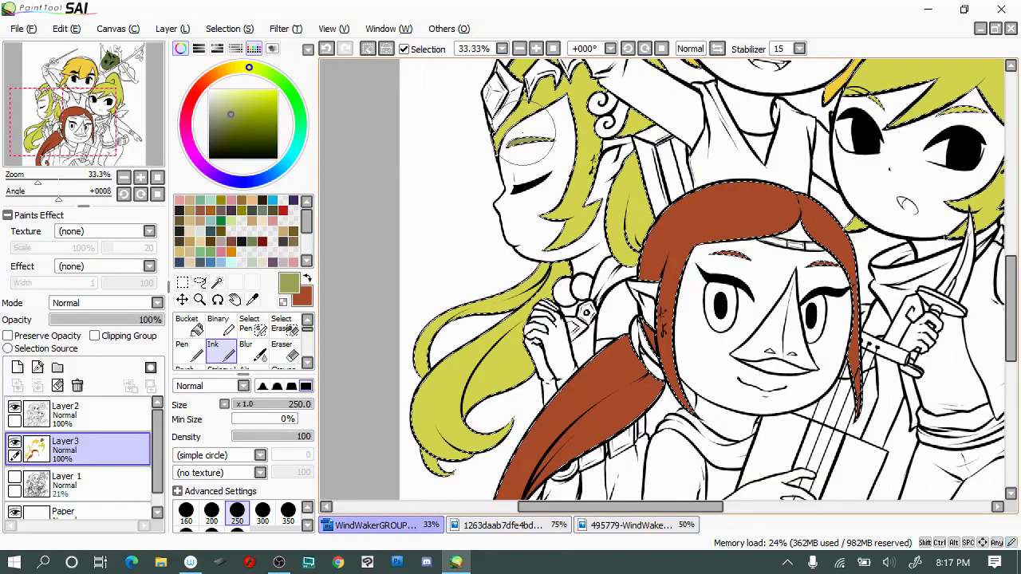
pyautogui.press('-')
pyautogui.press('m')
# Check the other reference image, preserve opacity on Layer3 and shade the leaf mask's outer edge dark green
pyautogui.click(630, 525)
pyautogui.click(375, 525)
pyautogui.click(212, 351)
pyautogui.click(8, 335)
pyautogui.scroll(3, 750, 140)
pyautogui.moveTo(622, 233); pyautogui.dragTo(579, 363)
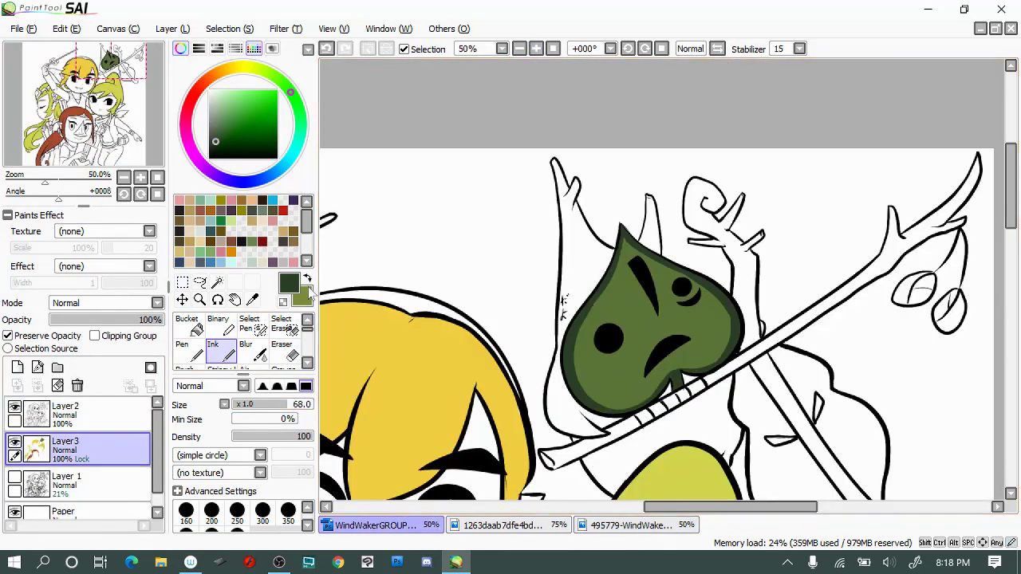
pyautogui.keyDown('alt'); pyautogui.click(662, 323); pyautogui.keyUp('alt')
pyautogui.keyDown('alt'); pyautogui.click(731, 310); pyautogui.keyUp('alt')
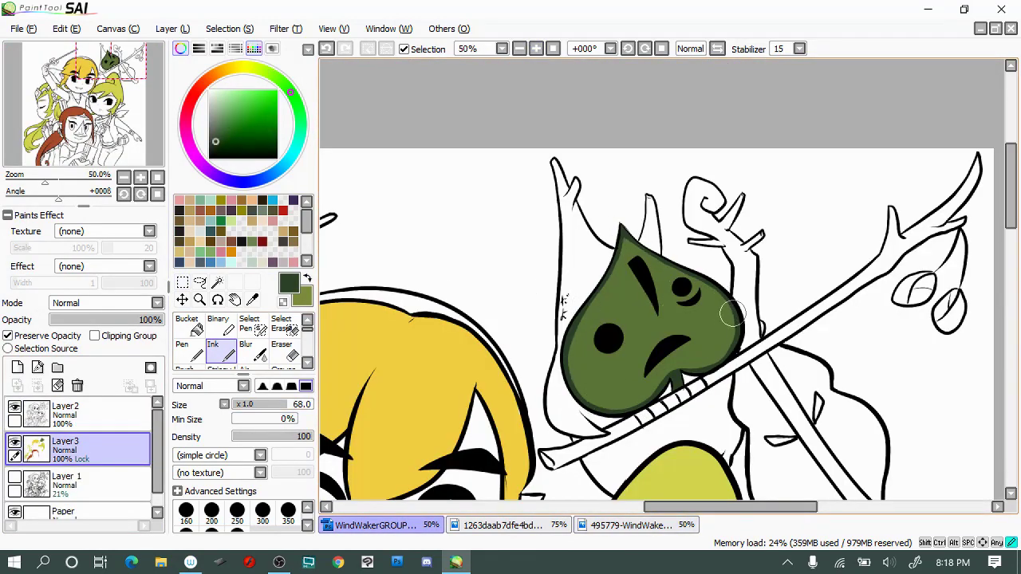
# Paint dark green veins branching across the leaf mask, comparing with the reference image
pyautogui.hotkey('ctrl', 'shift', 'Tab')
pyautogui.hotkey('ctrl', 'Tab')
pyautogui.moveTo(617, 276); pyautogui.dragTo(590, 301)
pyautogui.moveTo(637, 260); pyautogui.dragTo(591, 297)
pyautogui.hotkey('ctrl', 'shift', 'Tab')
pyautogui.hotkey('ctrl', 'Tab')
pyautogui.moveTo(687, 309); pyautogui.dragTo(603, 338)
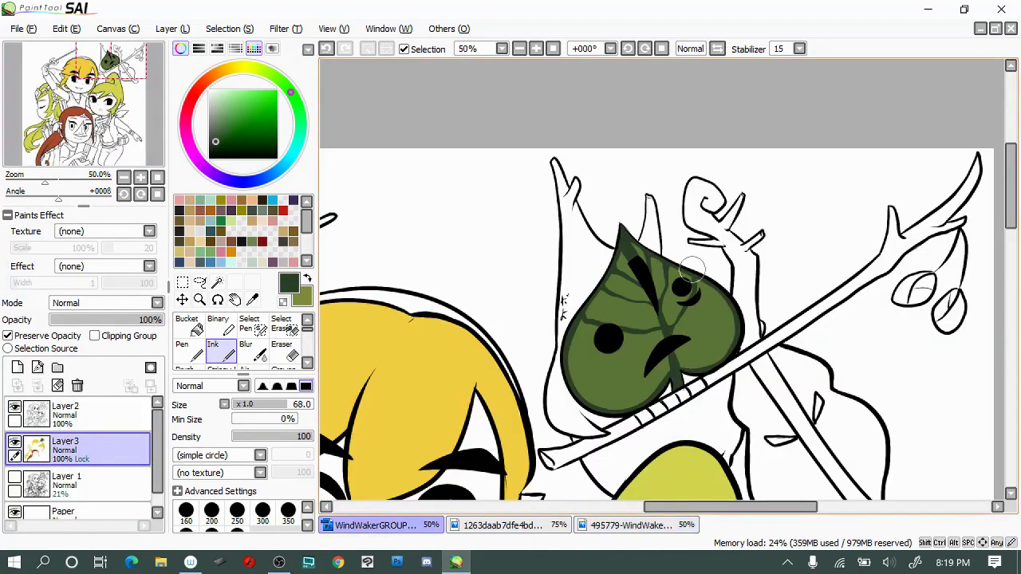
# Complete the leaf mask's dark green veins and paint lighter olive-green patches between them
pyautogui.hotkey('ctrl', 'shift', 'Tab')
pyautogui.hotkey('ctrl', 'Tab')
pyautogui.hotkey('ctrl', 'shift', 'Tab')
pyautogui.hotkey('ctrl', 'Tab')
pyautogui.moveTo(722, 313); pyautogui.dragTo(624, 403)
pyautogui.press('x')
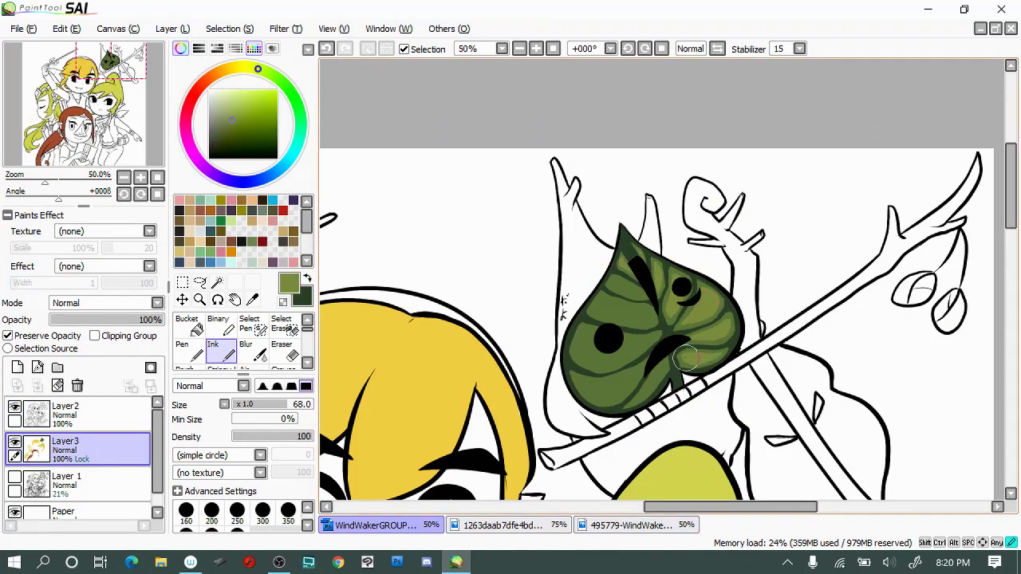
pyautogui.moveTo(576, 360); pyautogui.dragTo(645, 342)
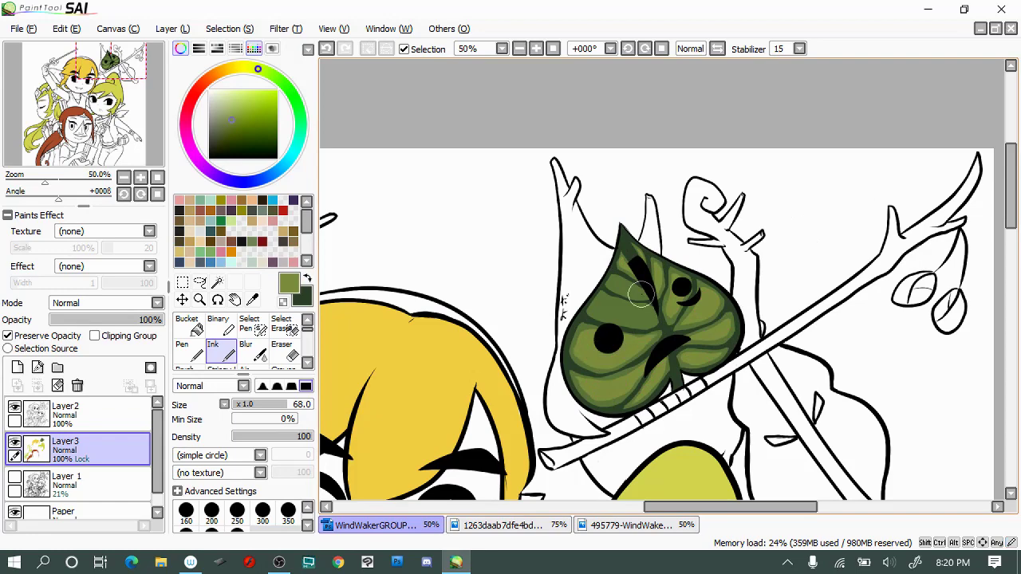
# On the new Layer4 beneath the hair colors, paint a brown skin patch on the dagger-holding character's face
pyautogui.scroll(-2, 751, 205)
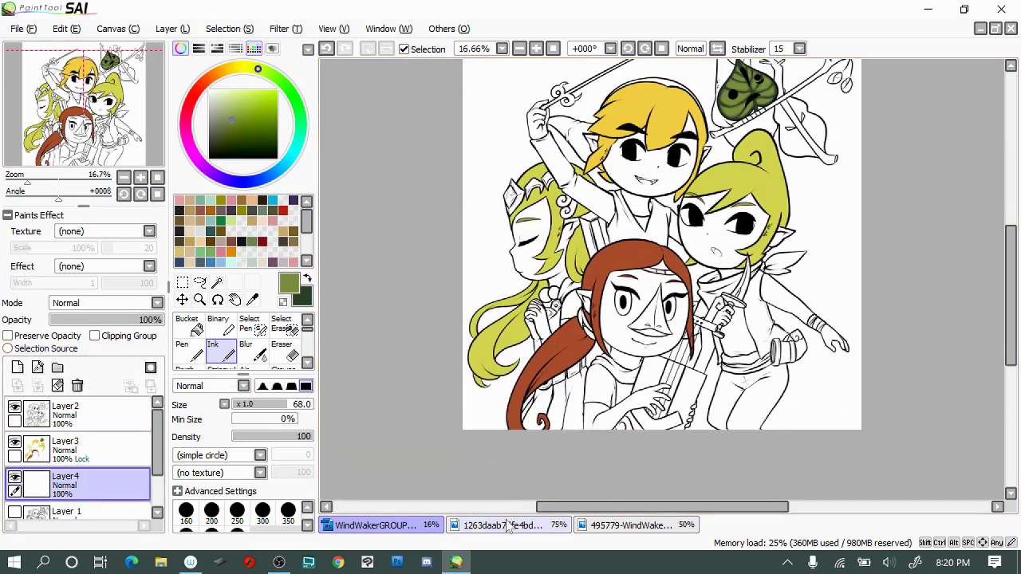
pyautogui.hotkey('ctrl', 'shift', 'Tab')
pyautogui.hotkey('ctrl', 'Tab')
pyautogui.click(235, 101)
pyautogui.moveTo(742, 184); pyautogui.dragTo(806, 232)
# Paint pale skin color on the closed-eyed character's face and ear area with brush size 100
pyautogui.click(234, 94)
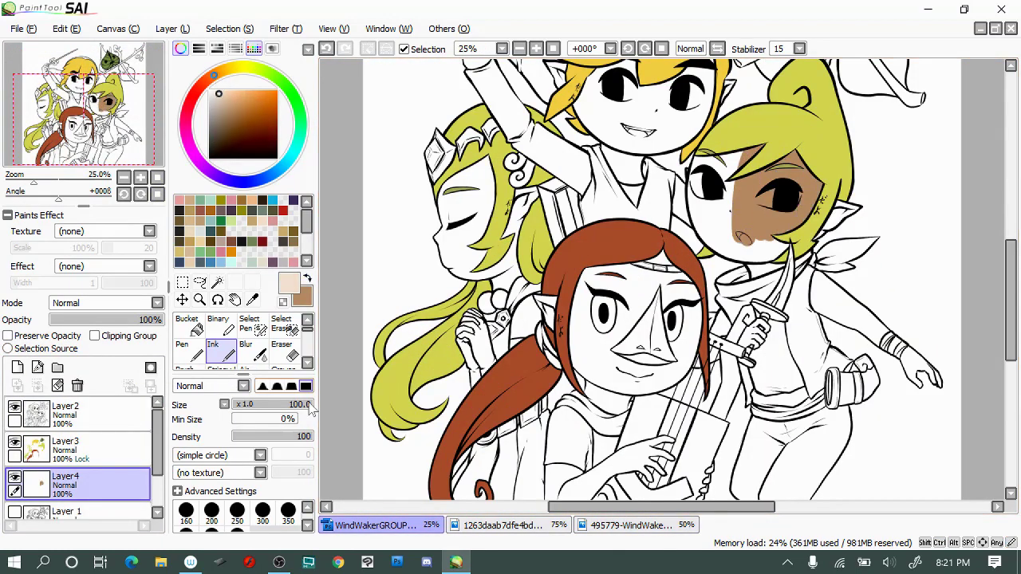
pyautogui.moveTo(455, 176); pyautogui.dragTo(487, 247)
pyautogui.moveTo(511, 207); pyautogui.dragTo(527, 256)
# Paint tan skin color on the faces of the sword-raising and beaked characters, checking the reference image
pyautogui.scroll(1, 638, 279)
pyautogui.moveTo(622, 120); pyautogui.dragTo(686, 159)
pyautogui.hotkey('ctrl', 'shift', 'Tab')
pyautogui.hotkey('ctrl', 'Tab')
pyautogui.moveTo(590, 319)
pyautogui.mouseDown()
pyautogui.moveTo(638, 375)
pyautogui.moveTo(634, 343)
pyautogui.mouseUp()
# Select the dagger-holding character's skin areas from the Layer2 line art with the Magic Wand
pyautogui.click(65, 411)
pyautogui.click(216, 281)
pyautogui.click(765, 231)
pyautogui.click(846, 335)
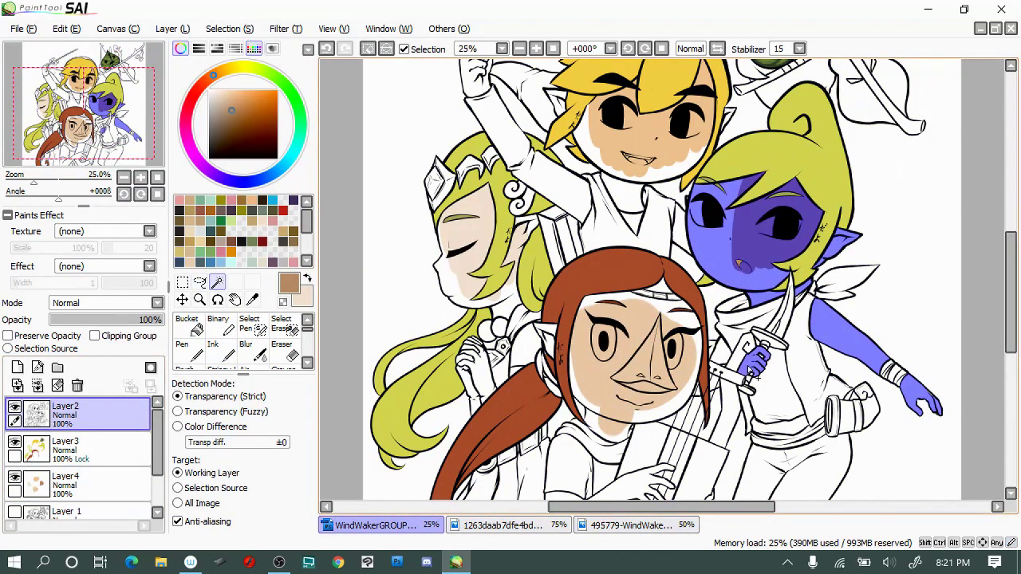
# Add the skin areas of the beaked, closed-eyed and sword-raising characters to the Magic Wand selection
pyautogui.click(635, 375)
pyautogui.click(479, 255)
pyautogui.click(543, 339)
pyautogui.click(647, 132)
pyautogui.scroll(-3, 678, 264)
pyautogui.click(630, 319)
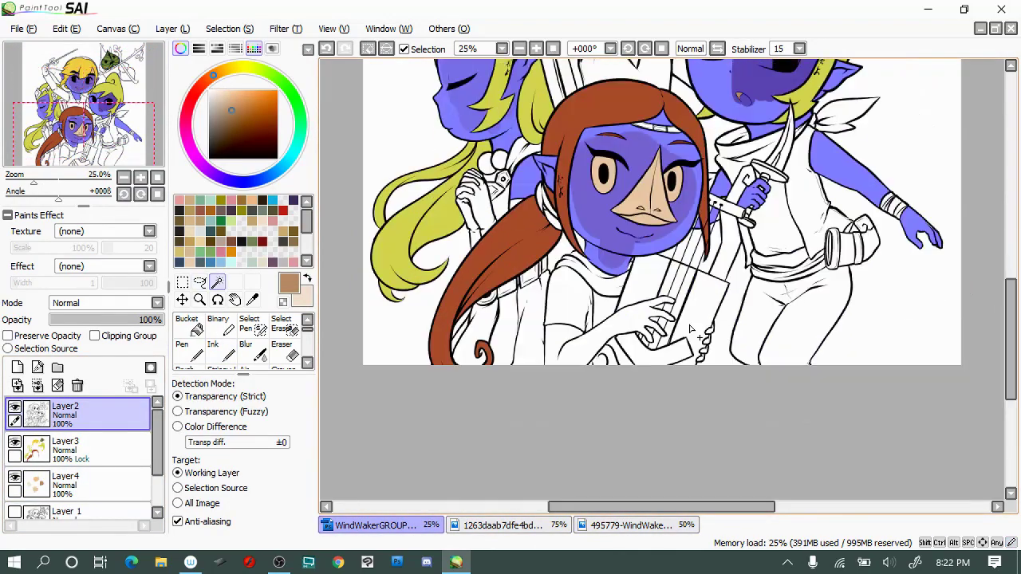
pyautogui.hotkey('ctrl', '-')
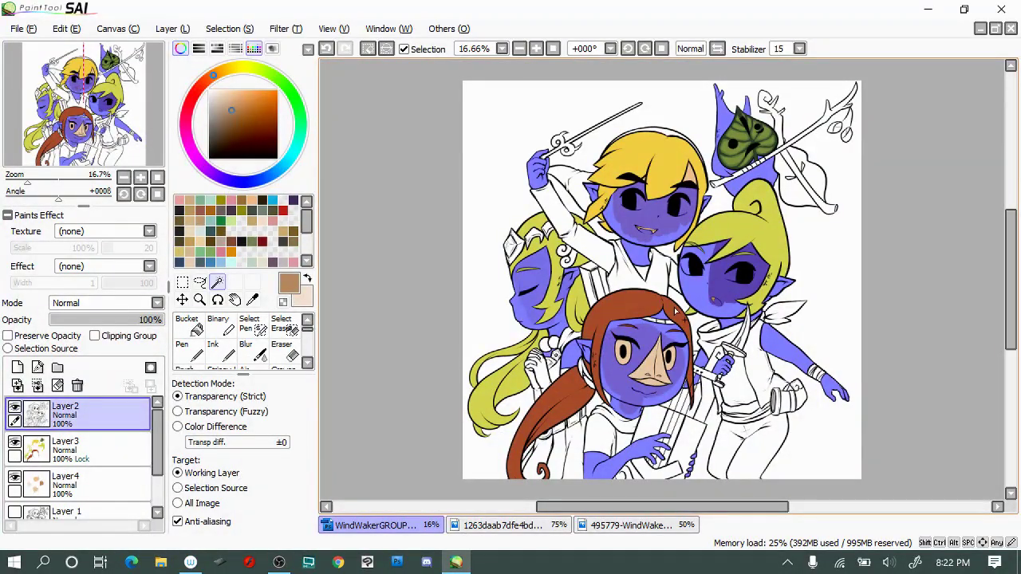
# On Layer4, extend the skin selection over missed spots on the dagger-holding character's face, arm and hand with the size 70 Selection Pen
pyautogui.click(66, 479)
pyautogui.click(250, 324)
pyautogui.hotkey('ctrl', '+')
pyautogui.hotkey('ctrl', '+')
pyautogui.hotkey('ctrl', '+')
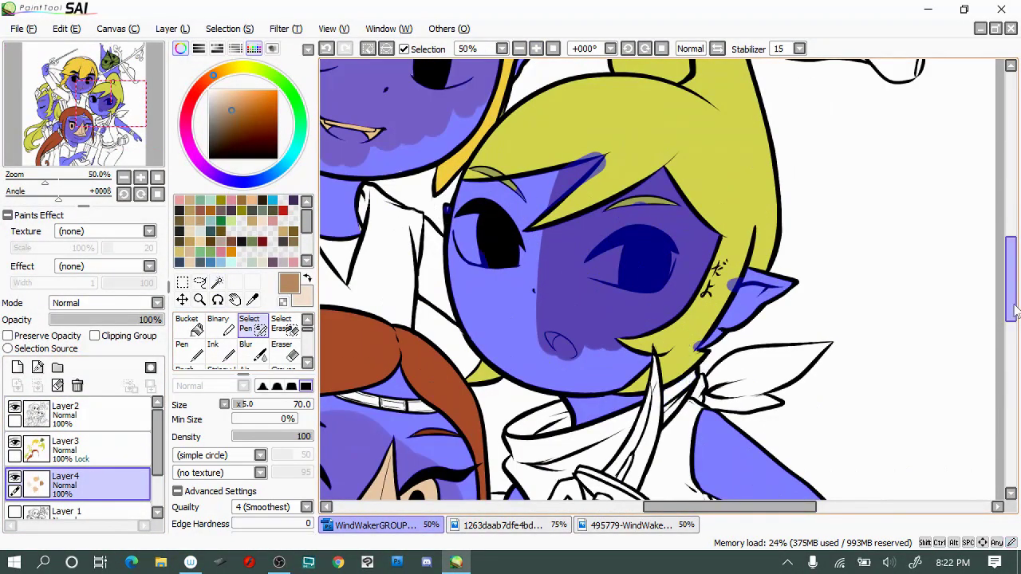
pyautogui.scroll(-3, 586, 305)
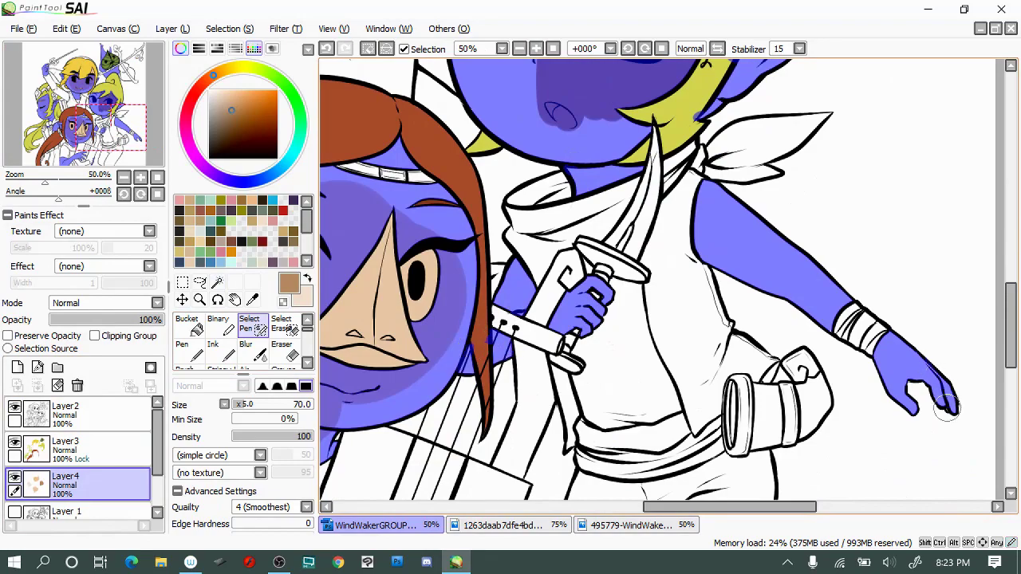
pyautogui.scroll(-4, 945, 391)
# Extend the skin selection over the beaked character's eyes, beak and face gaps with the Selection Pen
pyautogui.hscroll(-3, 466, 371)
pyautogui.scroll(3, 515, 156)
pyautogui.moveTo(543, 103)
pyautogui.mouseDown()
pyautogui.moveTo(559, 203)
pyautogui.moveTo(758, 183)
pyautogui.mouseUp()
pyautogui.scroll(1, 638, 359)
pyautogui.hscroll(-3, 583, 479)
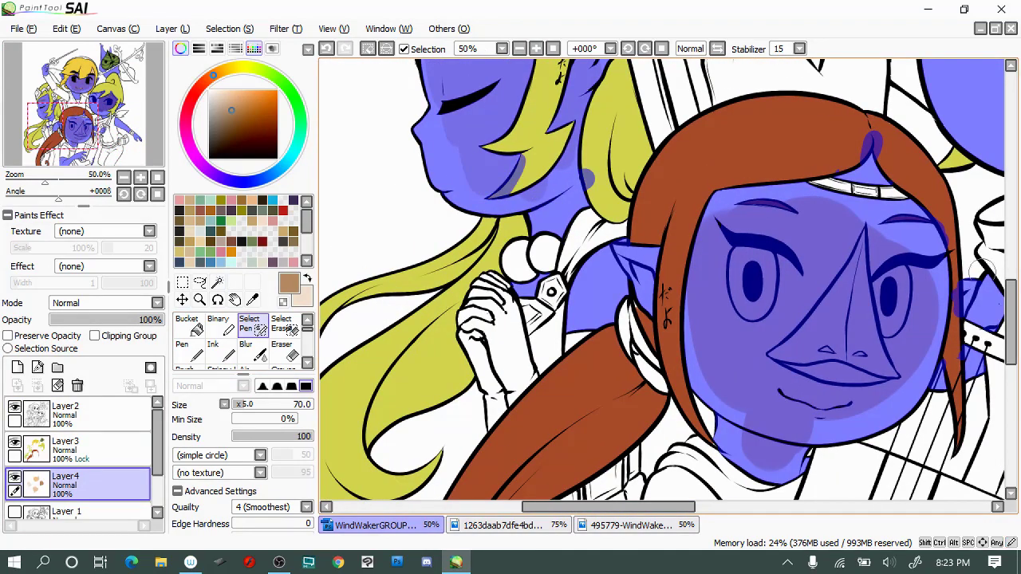
# Fill the remaining selection gaps on the sword-raising character's forehead and the leaf-masked character with the Selection Pen
pyautogui.scroll(6, 490, 157)
pyautogui.hscroll(3, 798, 228)
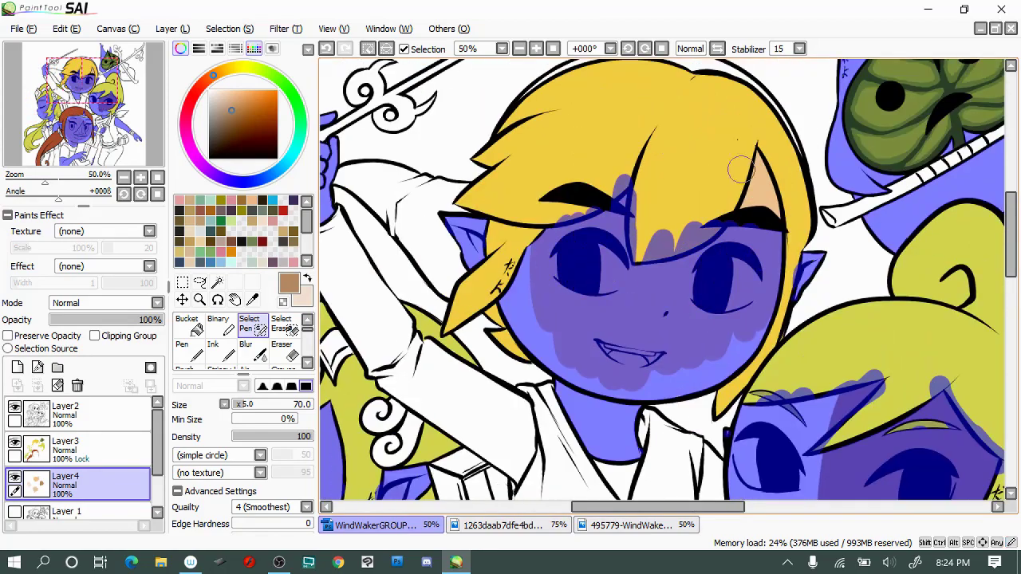
pyautogui.scroll(3, 759, 255)
pyautogui.hscroll(4, 638, 279)
pyautogui.scroll(2, 456, 148)
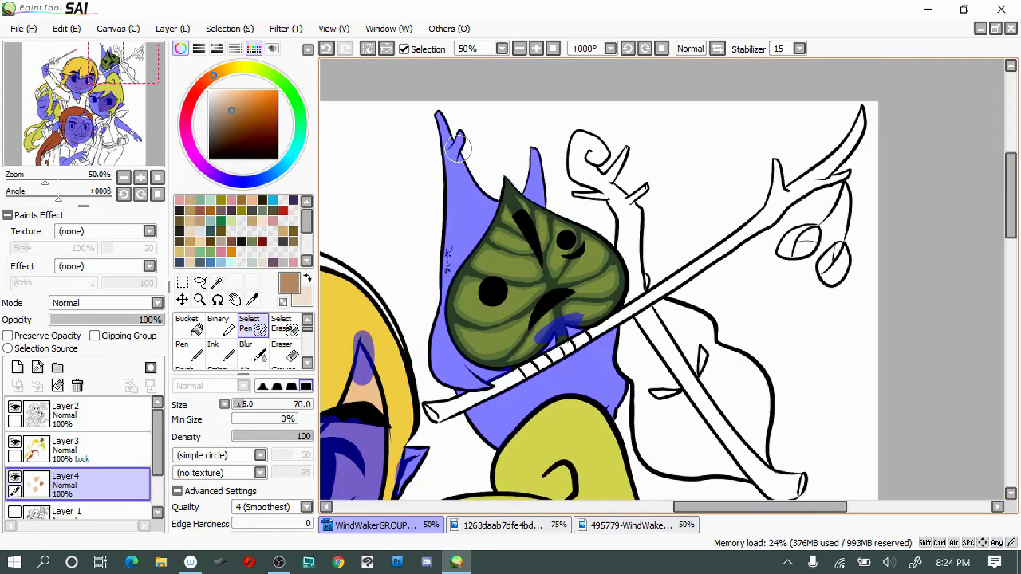
# Paint each character's selected skin areas in its matching skin tone with the Ink tool at size 350, and clear the selection
pyautogui.press('n')
pyautogui.scroll(-3, 456, 148)
pyautogui.scroll(1, 683, 201)
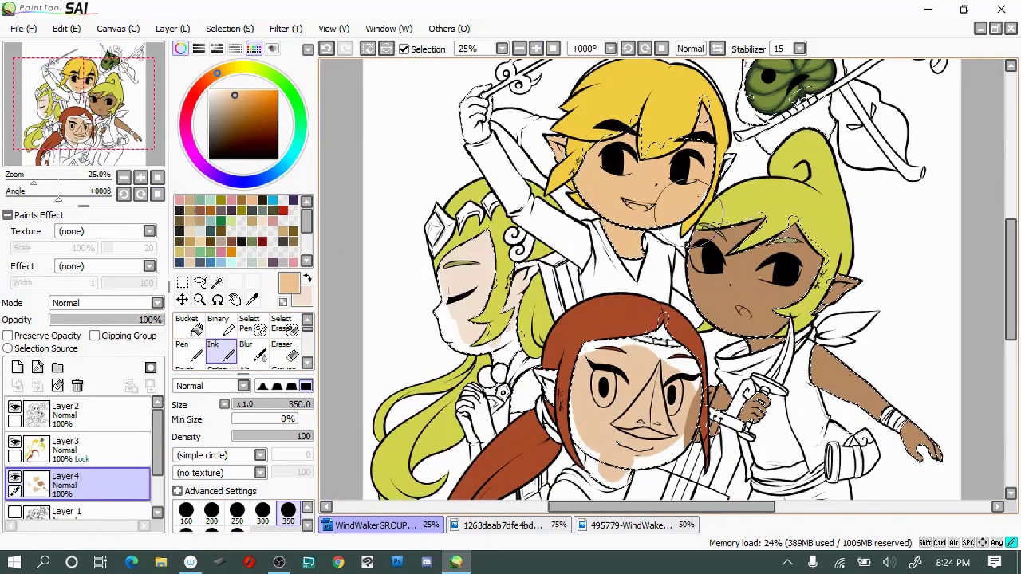
pyautogui.scroll(-3, 662, 279)
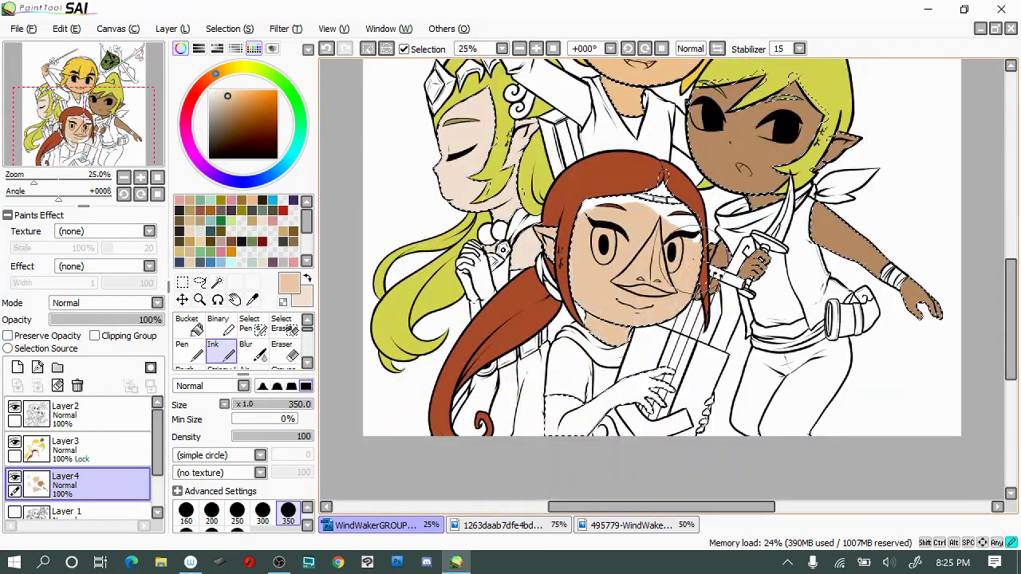
pyautogui.keyDown('ctrl'); pyautogui.click(757, 182); pyautogui.keyUp('ctrl')
pyautogui.scroll(1, 757, 182)
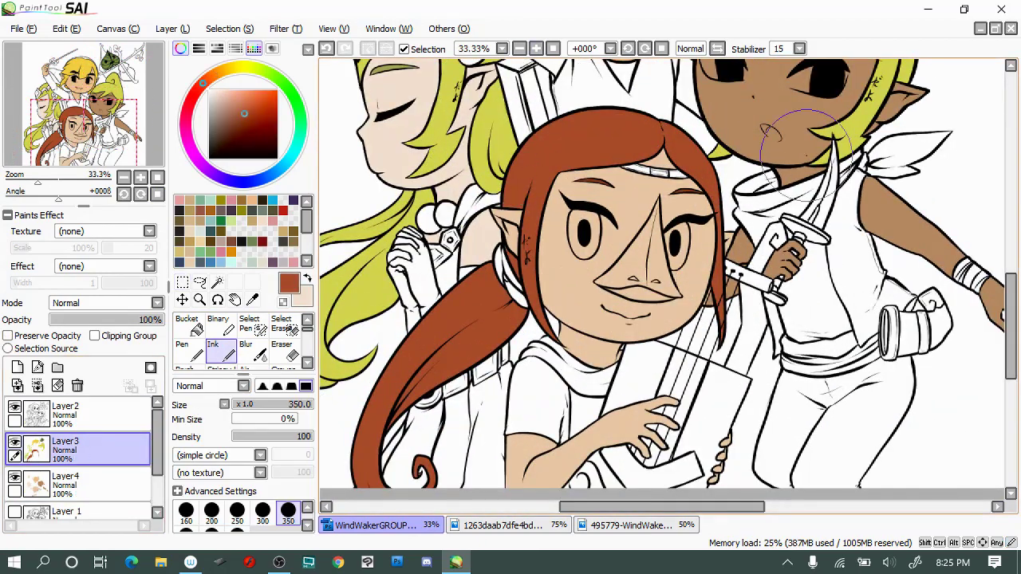
# Select the leaf-masked character's body from the Layer2 line art with the Magic Wand and fill gaps with the Selection Pen on Layer4
pyautogui.scroll(5, 806, 147)
pyautogui.hscroll(5, 678, 239)
pyautogui.scroll(3, 568, 168)
pyautogui.press('w')
pyautogui.click(568, 168)
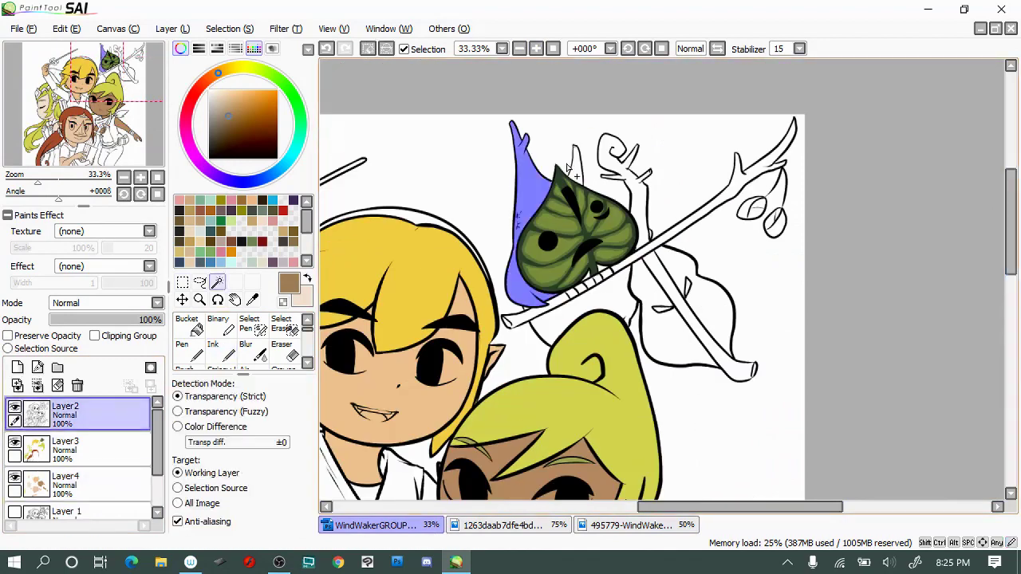
pyautogui.keyDown('ctrl'); pyautogui.click(568, 167); pyautogui.keyUp('ctrl')
pyautogui.press('e')
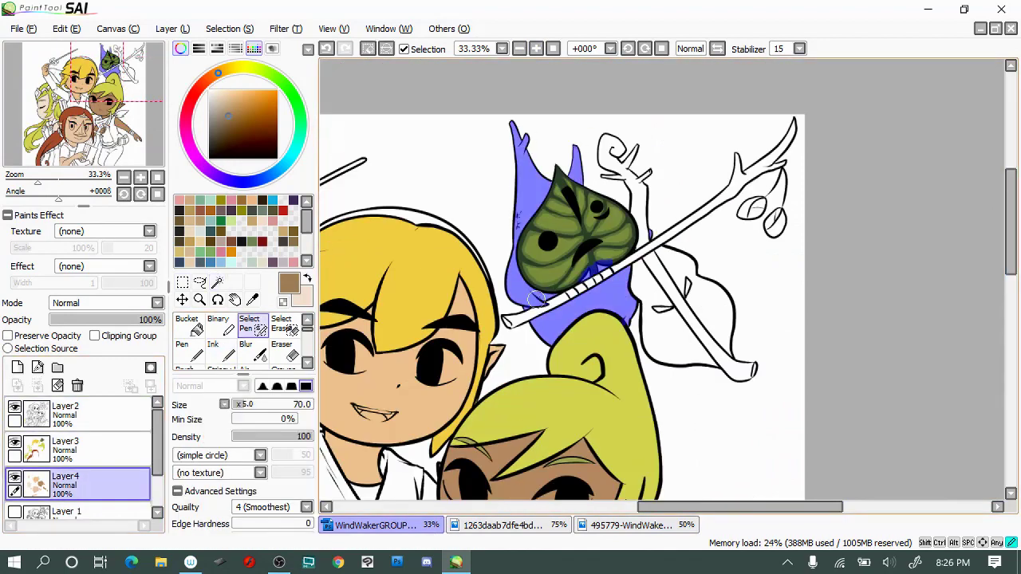
pyautogui.press('w')
# Paint the leaf-masked character's body brown and add lighter tan bark stripes with the Ink tool at size 100
pyautogui.moveTo(536, 299); pyautogui.dragTo(526, 162)
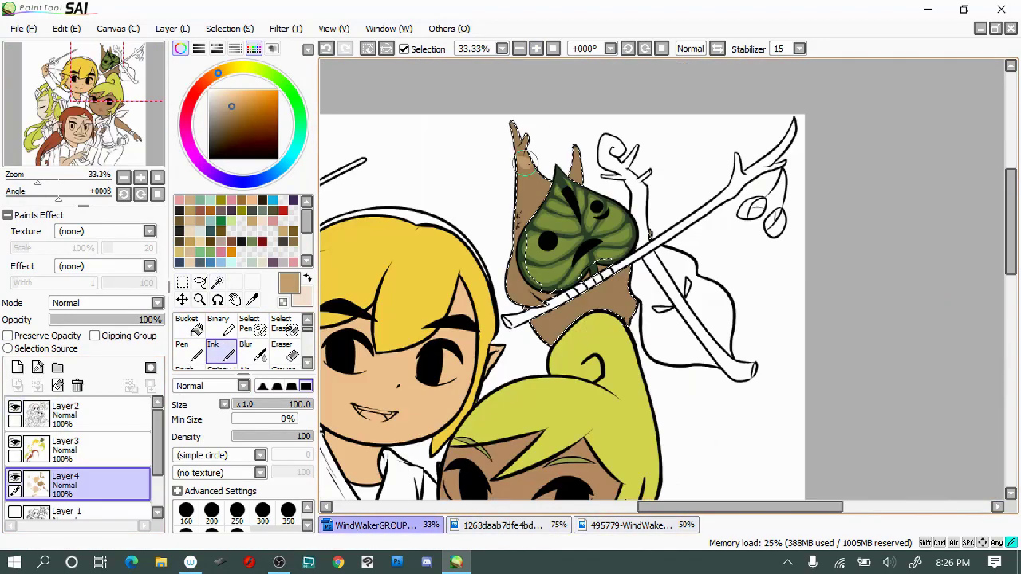
pyautogui.keyDown('alt'); pyautogui.click(536, 169); pyautogui.keyUp('alt')
pyautogui.moveTo(595, 161); pyautogui.dragTo(536, 174)
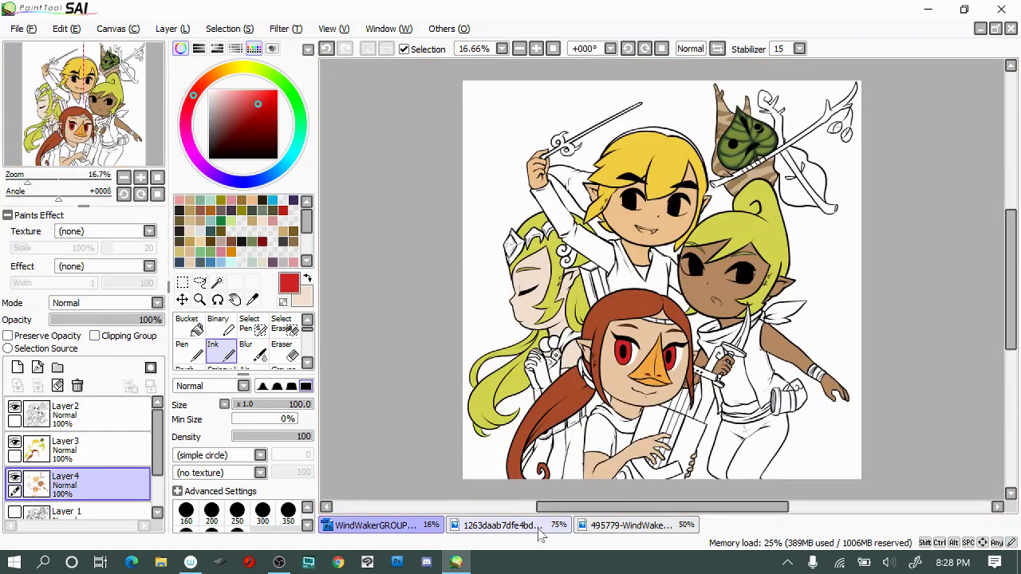
# Check the reference image and paint the closed-eyed character's eyelid pale blue and lips pink
pyautogui.click(539, 528)
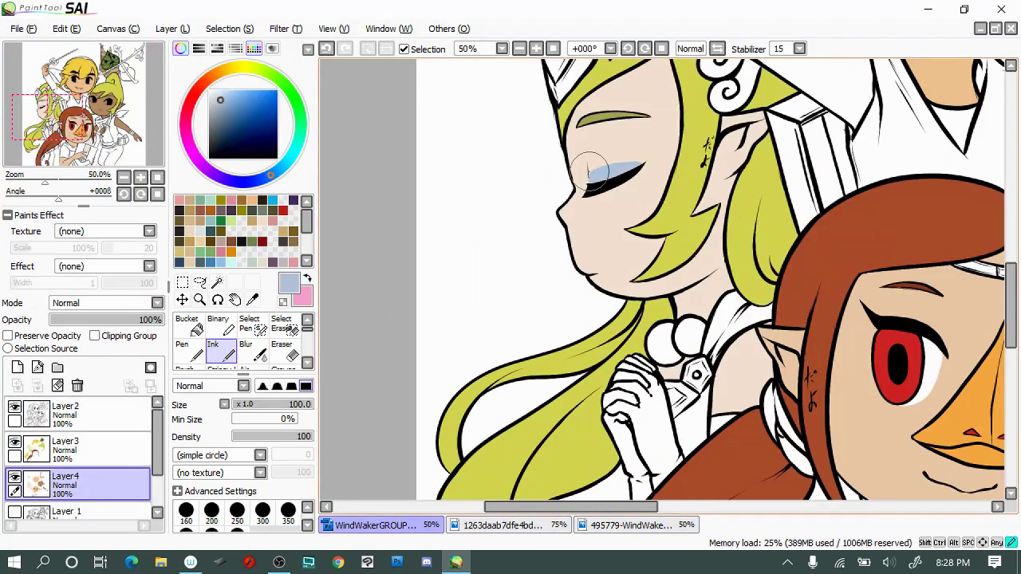
pyautogui.moveTo(585, 274); pyautogui.dragTo(591, 278)
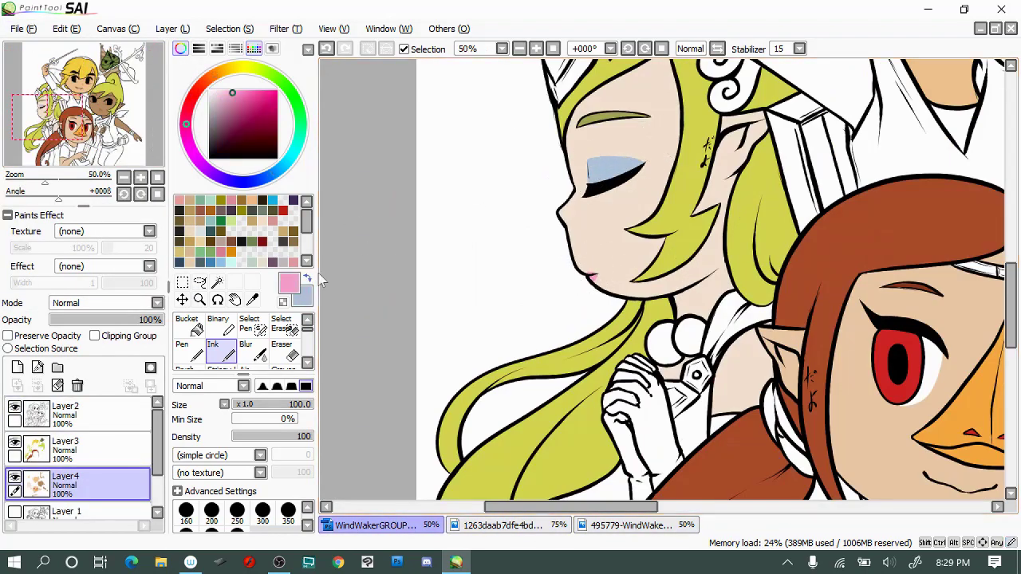
pyautogui.keyDown('alt'); pyautogui.click(641, 161); pyautogui.keyUp('alt')
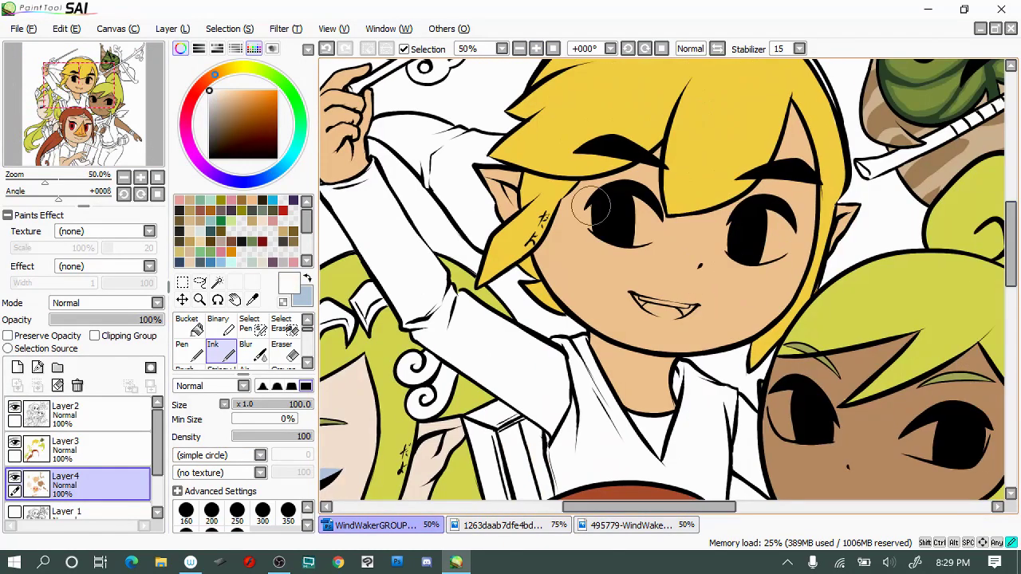
# Paint the eye whites of the sword-raising and dagger-holding characters and color their mouths dark red with pink tongues
pyautogui.keyDown('alt'); pyautogui.click(638, 204); pyautogui.keyUp('alt')
pyautogui.moveTo(773, 239); pyautogui.dragTo(824, 166)
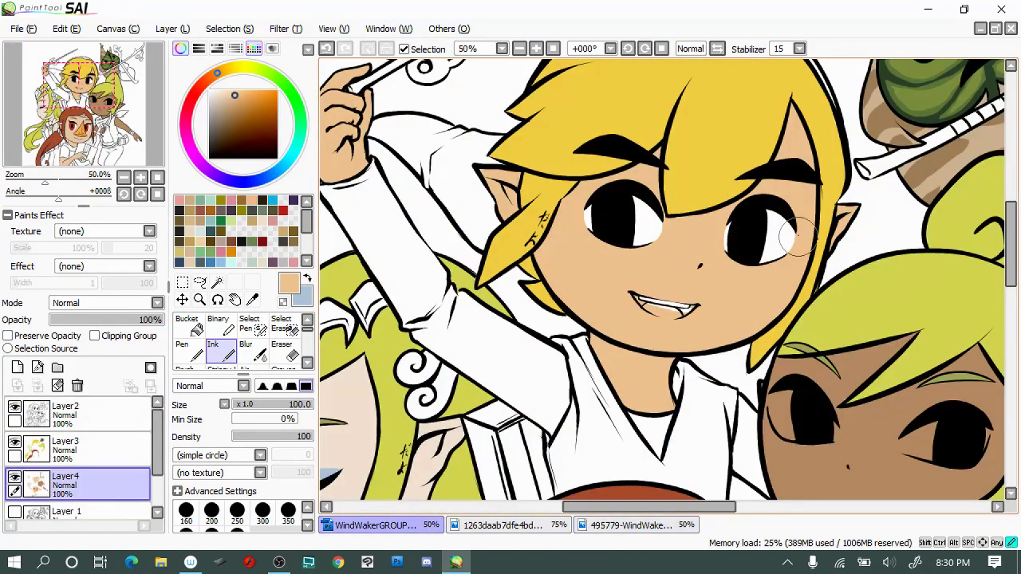
pyautogui.moveTo(654, 307)
pyautogui.mouseDown()
pyautogui.moveTo(682, 315)
pyautogui.moveTo(690, 305)
pyautogui.moveTo(485, 202)
pyautogui.mouseUp()
pyautogui.keyDown('alt'); pyautogui.click(667, 417); pyautogui.keyUp('alt')
pyautogui.moveTo(666, 425); pyautogui.dragTo(710, 443)
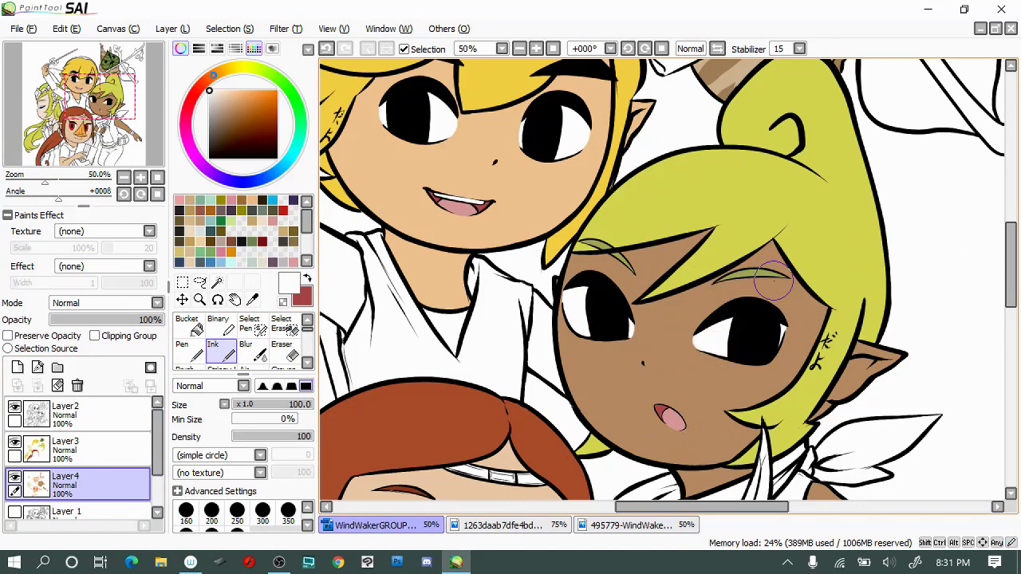
# Turn on Preserve Opacity for Layer2 and color the dagger-holding character's irises dark blue with airbrushed black shading
pyautogui.hotkey('ctrl', '-')
pyautogui.hotkey('ctrl', '-')
pyautogui.hotkey('ctrl', '-')
pyautogui.click(48, 411)
pyautogui.click(32, 335)
pyautogui.click(248, 137)
pyautogui.click(246, 182)
pyautogui.scroll(3, 784, 322)
pyautogui.moveTo(642, 155); pyautogui.dragTo(630, 185)
pyautogui.click(479, 120)
pyautogui.scroll(-1, 304, 375)
pyautogui.click(252, 349)
# Paint the sword-raising character's irises dark green and shade them with black using the Air Brush
pyautogui.click(68, 78)
pyautogui.click(227, 145)
pyautogui.click(213, 327)
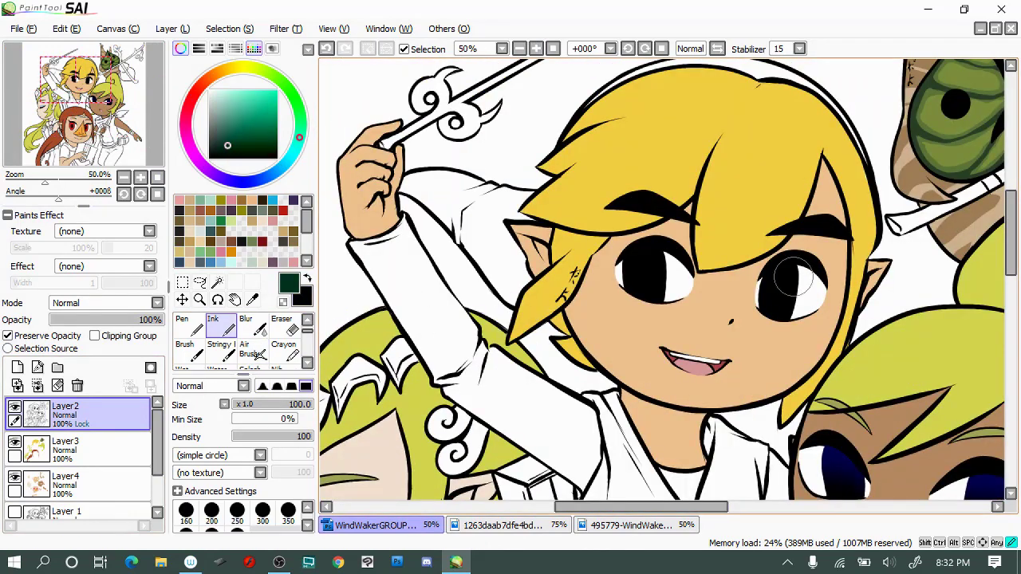
pyautogui.moveTo(761, 271); pyautogui.dragTo(777, 311)
pyautogui.moveTo(638, 263); pyautogui.dragTo(677, 288)
pyautogui.press('x')
pyautogui.click(244, 348)
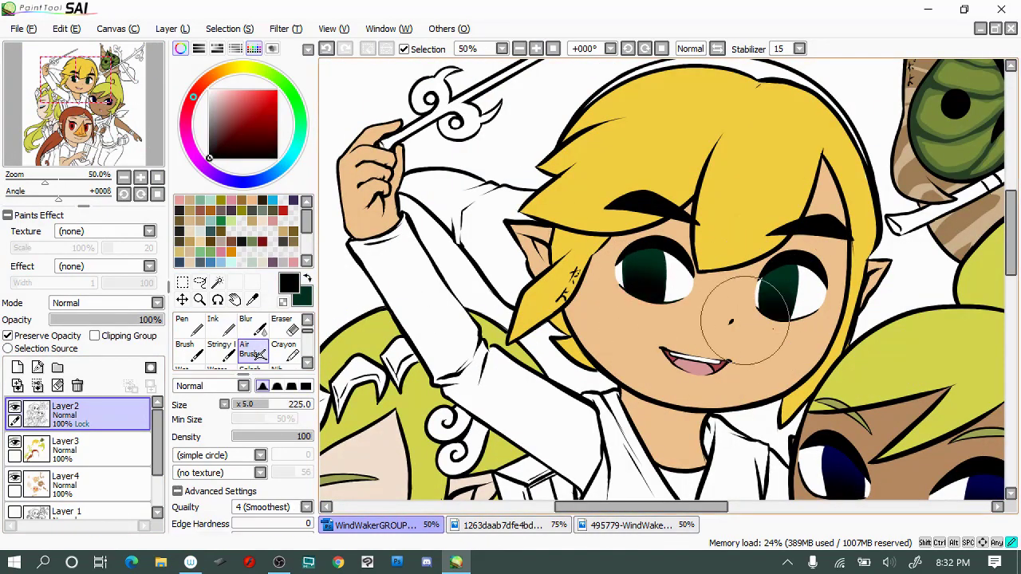
pyautogui.scroll(-3, 798, 329)
# Check the reference, add a new layer beneath Layer4, and paint the closed-eyed character's crown jewel, beads and bodice pink
pyautogui.click(498, 524)
pyautogui.click(366, 525)
pyautogui.click(18, 367)
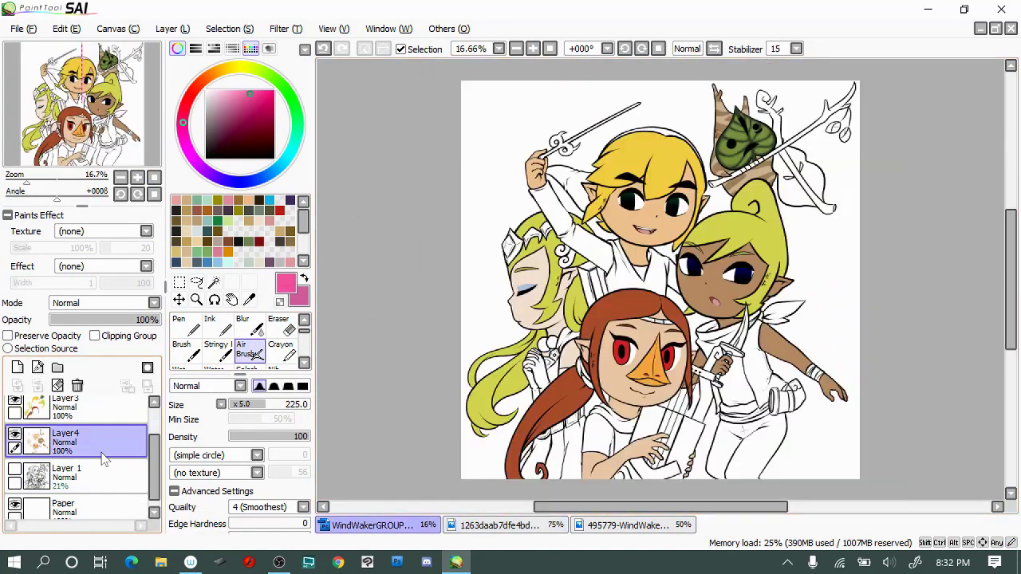
pyautogui.scroll(2, 638, 279)
pyautogui.click(213, 327)
pyautogui.moveTo(422, 403); pyautogui.dragTo(448, 411)
pyautogui.moveTo(350, 209); pyautogui.dragTo(363, 214)
pyautogui.scroll(-3, 335, 233)
pyautogui.moveTo(437, 311); pyautogui.dragTo(445, 333)
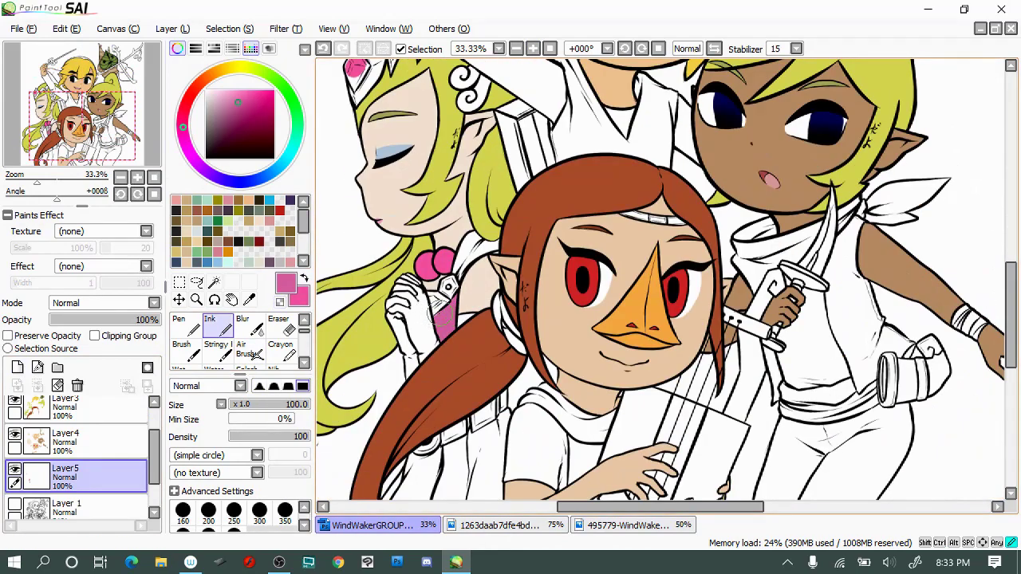
# Check both reference images and paint the closed-eyed character's sleeve and skirt pale pink on Layer5
pyautogui.scroll(2, 667, 279)
pyautogui.click(626, 525)
pyautogui.click(499, 525)
pyautogui.click(367, 525)
pyautogui.scroll(-4, 662, 279)
pyautogui.moveTo(443, 327)
pyautogui.mouseDown()
pyautogui.moveTo(461, 345)
pyautogui.moveTo(403, 347)
pyautogui.moveTo(446, 335)
pyautogui.mouseUp()
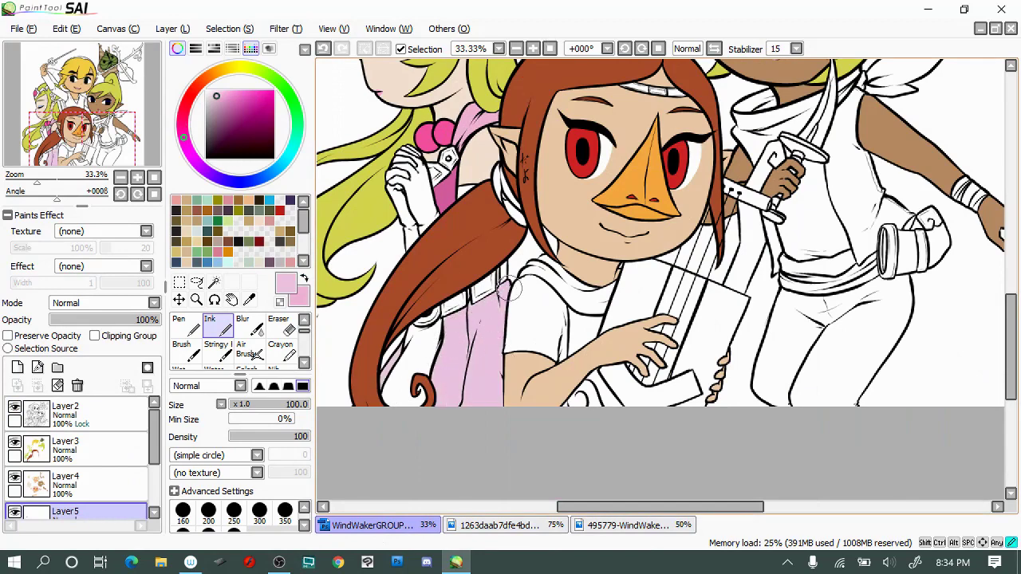
# Check the reference image and paint the dagger-holding character's neckerchief and waist sash red
pyautogui.click(626, 525)
pyautogui.click(367, 525)
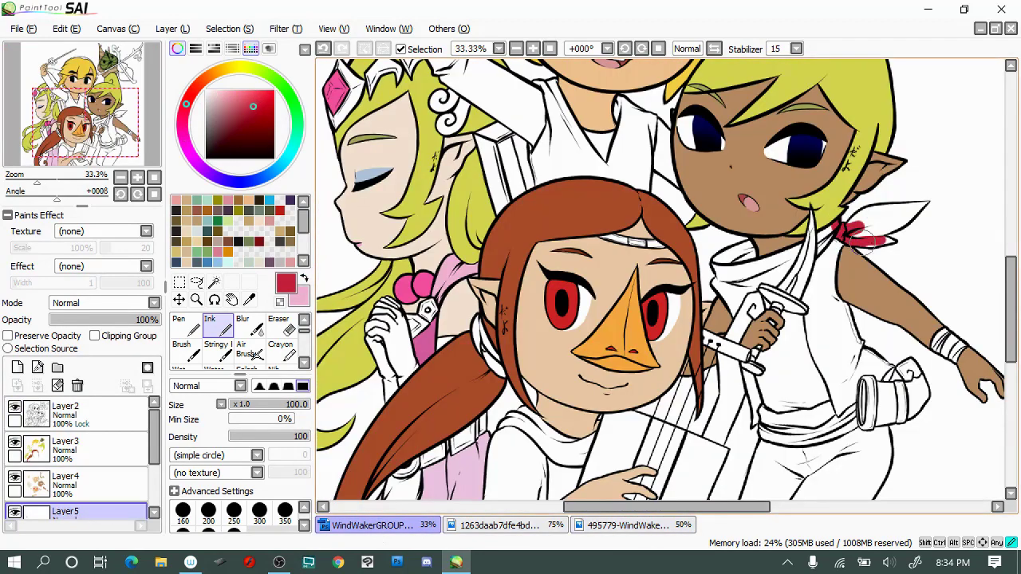
pyautogui.moveTo(927, 202); pyautogui.dragTo(899, 207)
pyautogui.moveTo(768, 274)
pyautogui.mouseDown()
pyautogui.moveTo(754, 246)
pyautogui.moveTo(716, 263)
pyautogui.mouseUp()
pyautogui.scroll(-3, 728, 278)
pyautogui.moveTo(754, 343)
pyautogui.mouseDown()
pyautogui.moveTo(816, 358)
pyautogui.moveTo(771, 335)
pyautogui.moveTo(826, 334)
pyautogui.mouseUp()
pyautogui.moveTo(733, 507); pyautogui.dragTo(772, 507)
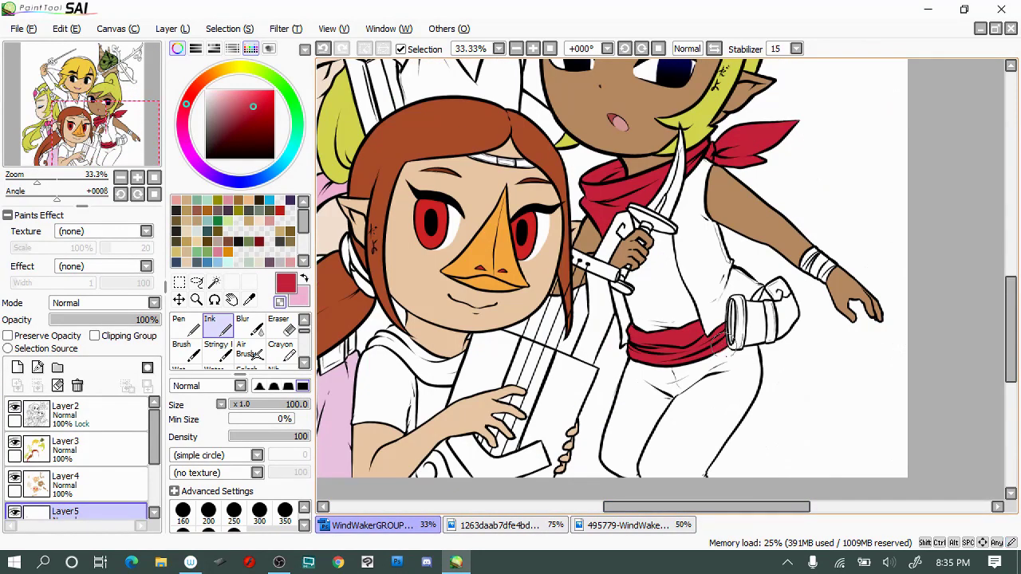
# Paint the sword-raising character's tunic and cap green
pyautogui.scroll(7, 674, 320)
pyautogui.moveTo(490, 299)
pyautogui.mouseDown()
pyautogui.moveTo(477, 267)
pyautogui.moveTo(505, 234)
pyautogui.moveTo(482, 201)
pyautogui.moveTo(501, 227)
pyautogui.moveTo(567, 256)
pyautogui.moveTo(562, 273)
pyautogui.moveTo(592, 293)
pyautogui.moveTo(591, 236)
pyautogui.mouseUp()
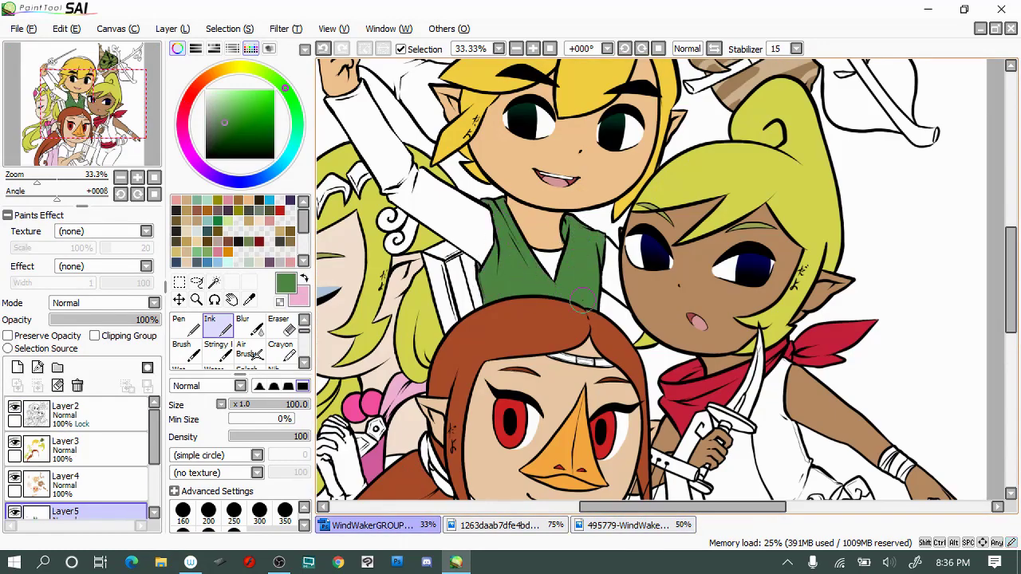
pyautogui.scroll(4, 582, 299)
pyautogui.moveTo(375, 183)
pyautogui.mouseDown()
pyautogui.moveTo(431, 239)
pyautogui.moveTo(407, 207)
pyautogui.mouseUp()
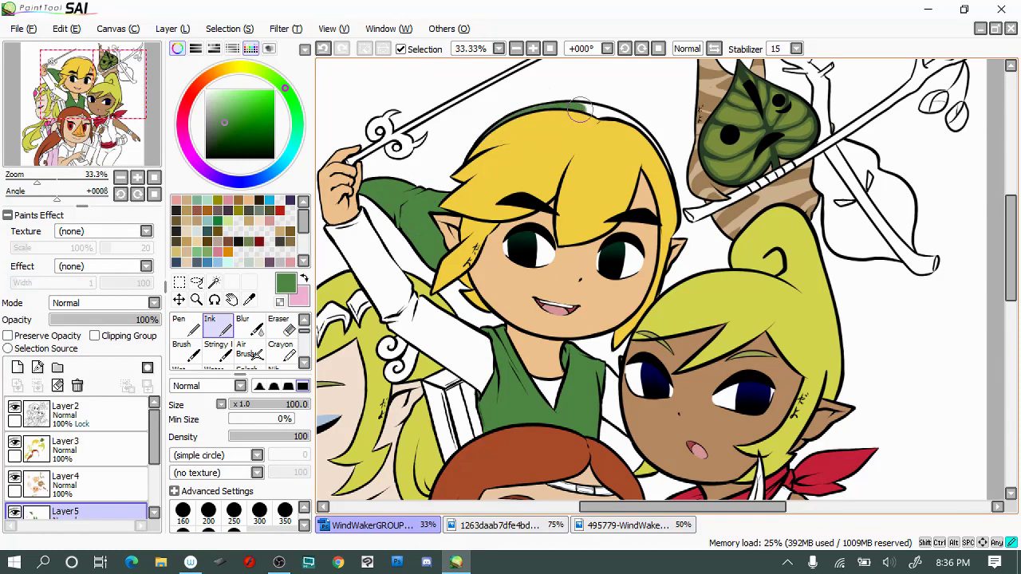
# Paint the beaked character's shirt front dark red and, with gold sampled from the reference, color the headband and ear ornaments
pyautogui.scroll(-5, 640, 126)
pyautogui.moveTo(490, 371); pyautogui.dragTo(507, 396)
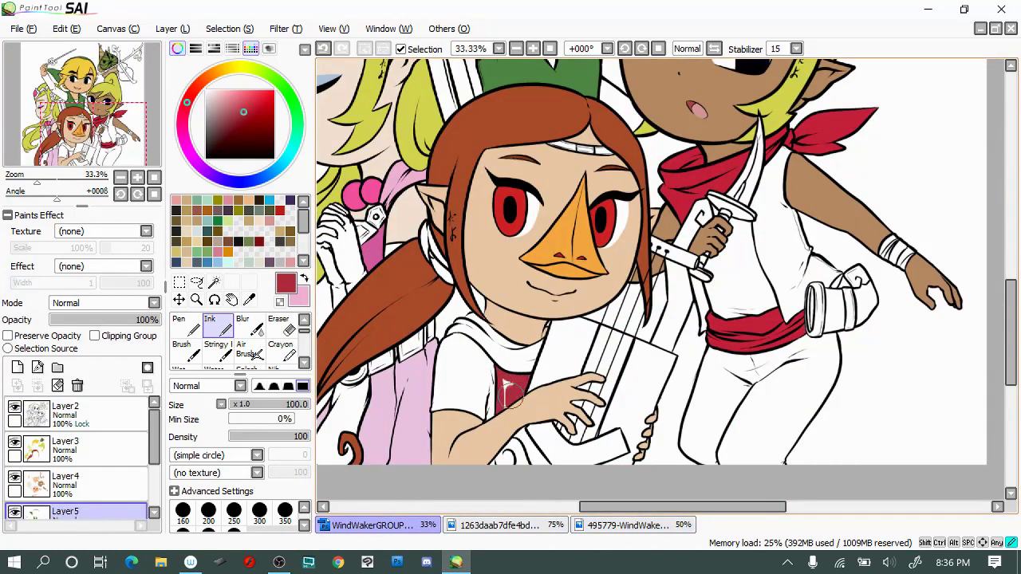
pyautogui.click(626, 525)
pyautogui.keyDown('alt'); pyautogui.click(456, 216); pyautogui.keyUp('alt')
pyautogui.click(375, 524)
pyautogui.moveTo(551, 147); pyautogui.dragTo(595, 149)
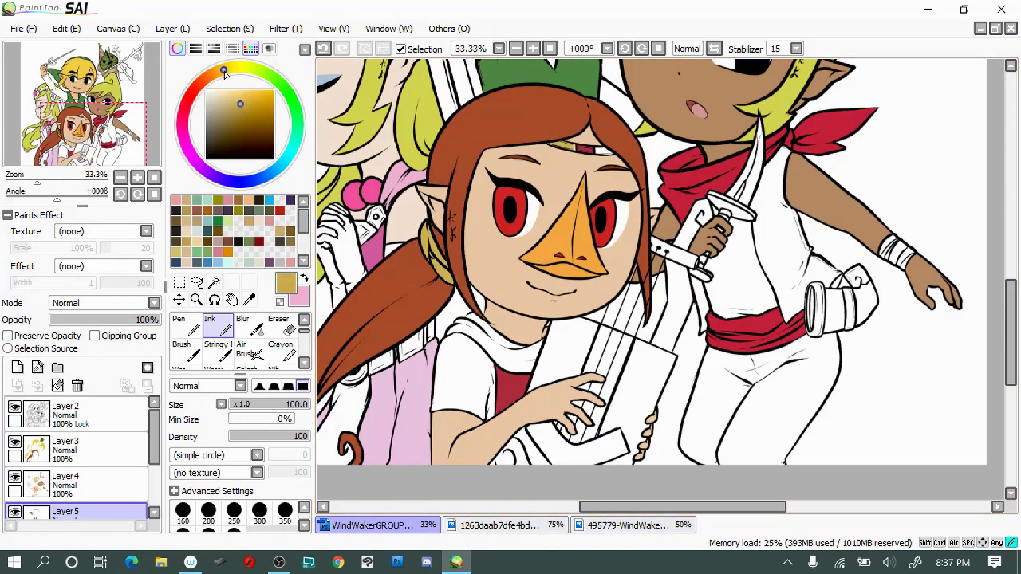
# Sample light green from the reference and paint the sword-raising character's undershirt and sleeves on a new layer beneath Layer5
pyautogui.scroll(5, 648, 430)
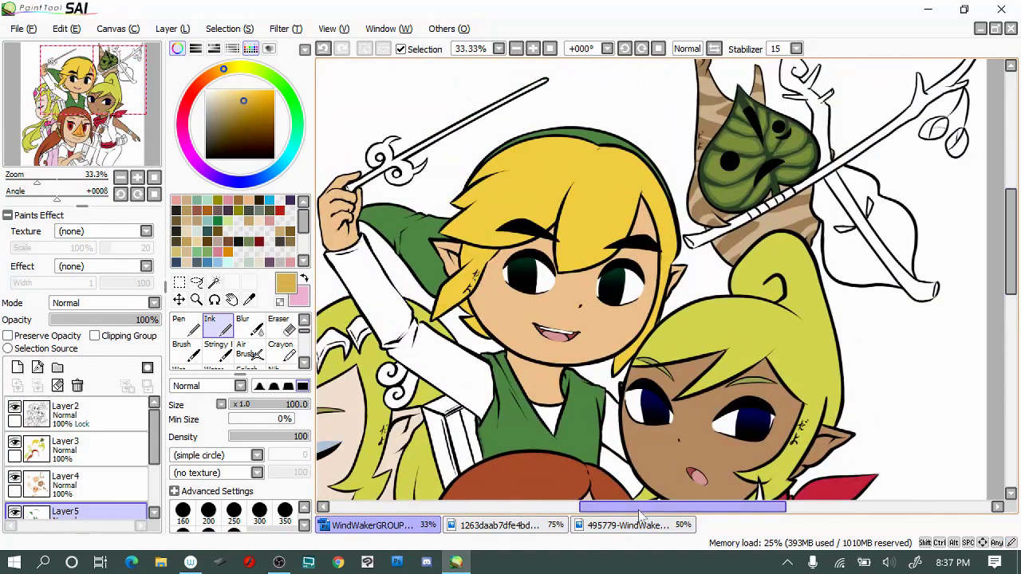
pyautogui.click(627, 525)
pyautogui.keyDown('alt'); pyautogui.click(627, 320); pyautogui.keyUp('alt')
pyautogui.click(375, 525)
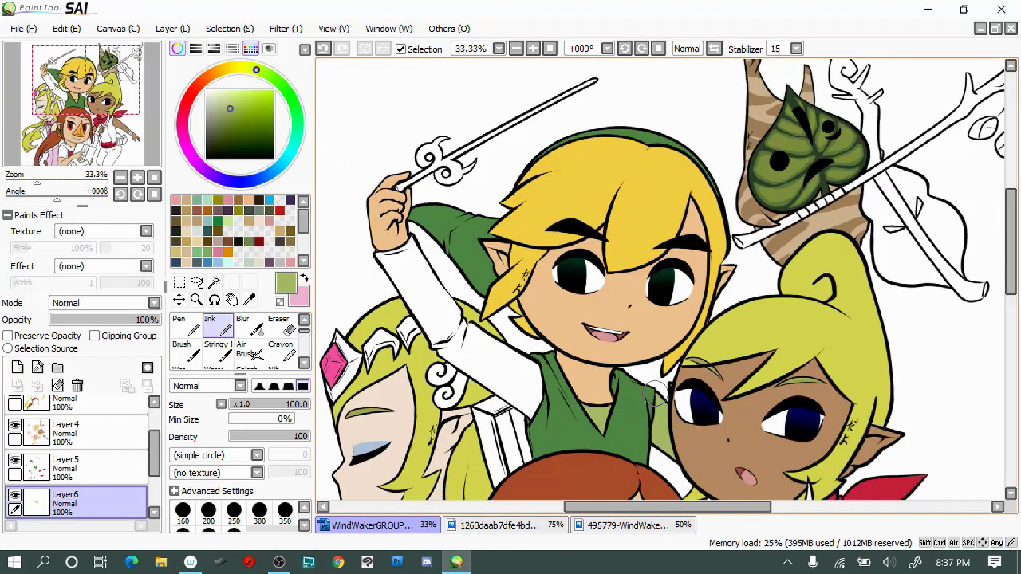
pyautogui.moveTo(411, 289); pyautogui.dragTo(515, 402)
pyautogui.moveTo(384, 249); pyautogui.dragTo(479, 336)
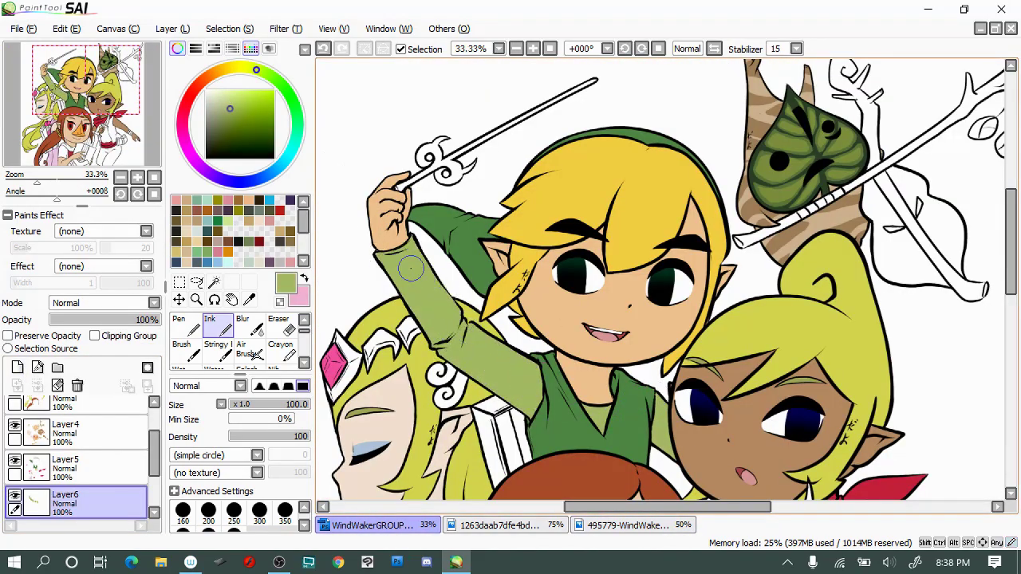
# Paint the closed-eyed character's belt and shoulder clasp orange-gold on Layer6
pyautogui.scroll(-5, 410, 268)
pyautogui.rightClick(405, 373)
pyautogui.hscroll(-1, 461, 363)
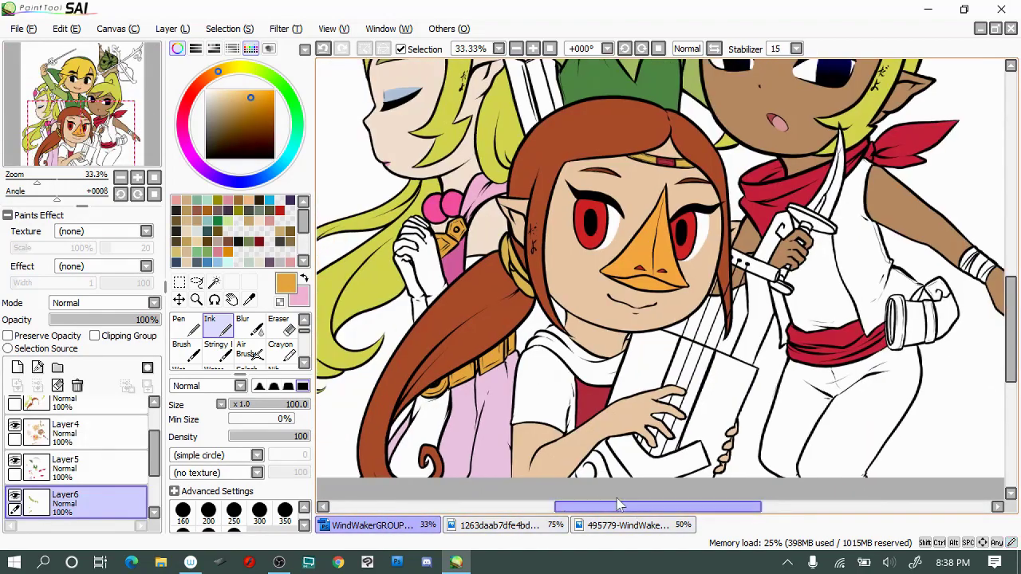
# Sample navy blue from the reference and paint the dagger-holding character's vest
pyautogui.scroll(2, 437, 398)
pyautogui.moveTo(1011, 303); pyautogui.dragTo(1011, 335)
pyautogui.click(628, 525)
pyautogui.rightClick(444, 343)
pyautogui.click(375, 525)
pyautogui.moveTo(857, 148)
pyautogui.mouseDown()
pyautogui.moveTo(843, 217)
pyautogui.moveTo(873, 311)
pyautogui.mouseUp()
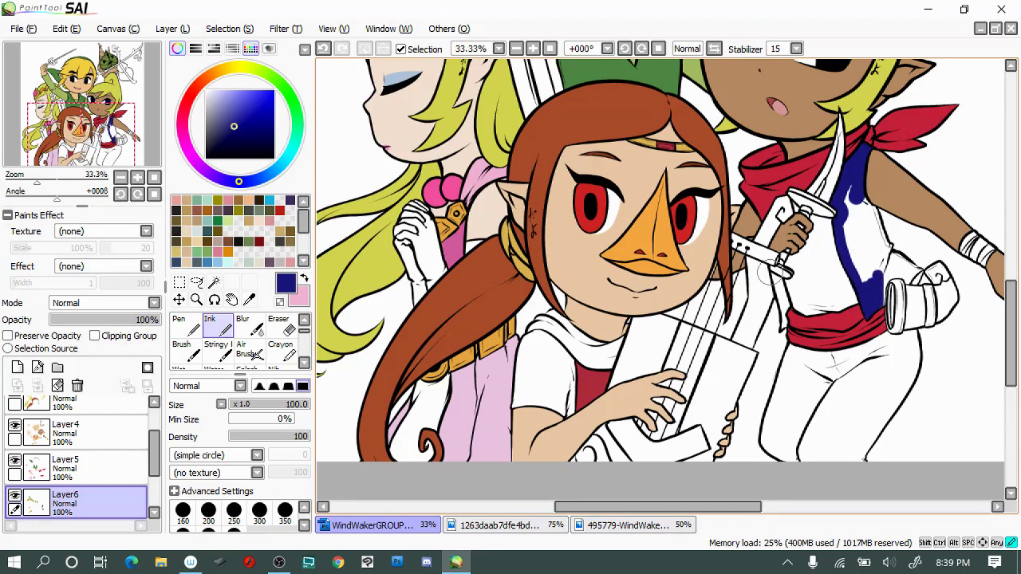
pyautogui.hscroll(3, 699, 474)
pyautogui.moveTo(635, 182)
pyautogui.mouseDown()
pyautogui.moveTo(654, 255)
pyautogui.moveTo(677, 275)
pyautogui.mouseUp()
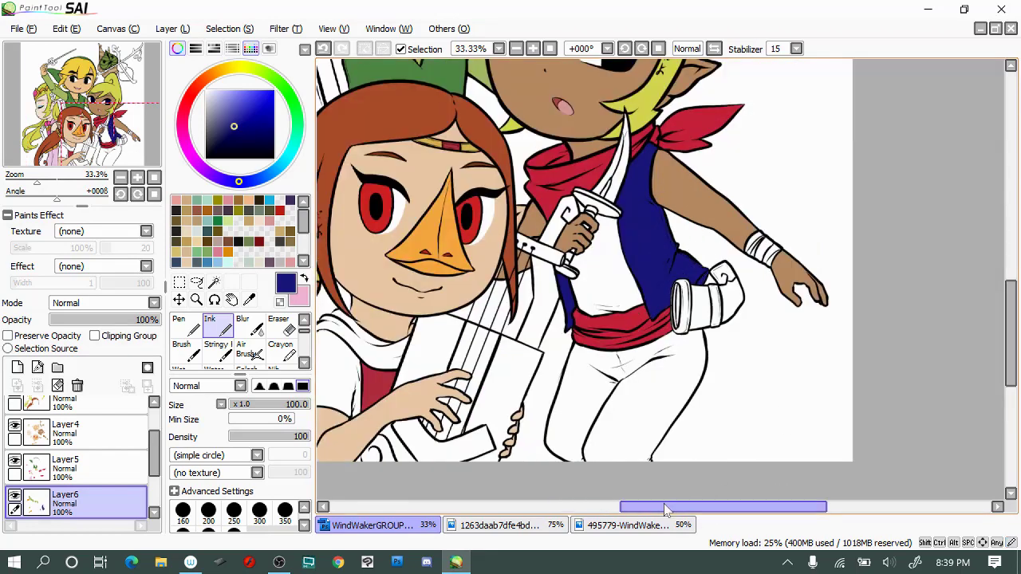
# Sample dark grey-green from the reference and paint the beaked character's short sleeve
pyautogui.click(628, 525)
pyautogui.rightClick(509, 358)
pyautogui.click(375, 525)
pyautogui.hscroll(-2, 494, 351)
pyautogui.moveTo(499, 339); pyautogui.dragTo(475, 389)
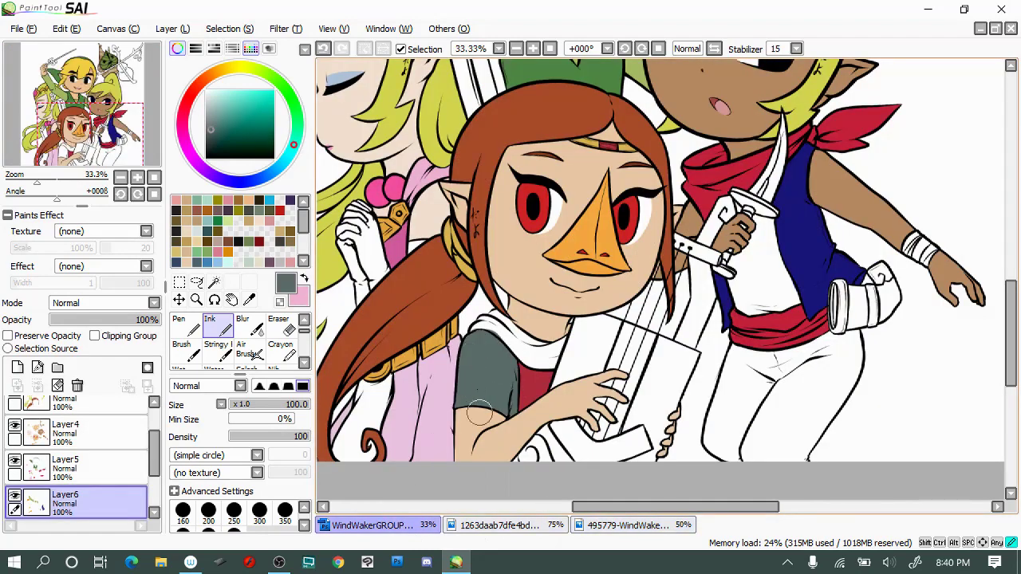
# Paint the beaked character's tunic trim gold on Layer5 and block in the closed-eyed character's gloves in brown on a new layer
pyautogui.rightClick(395, 363)
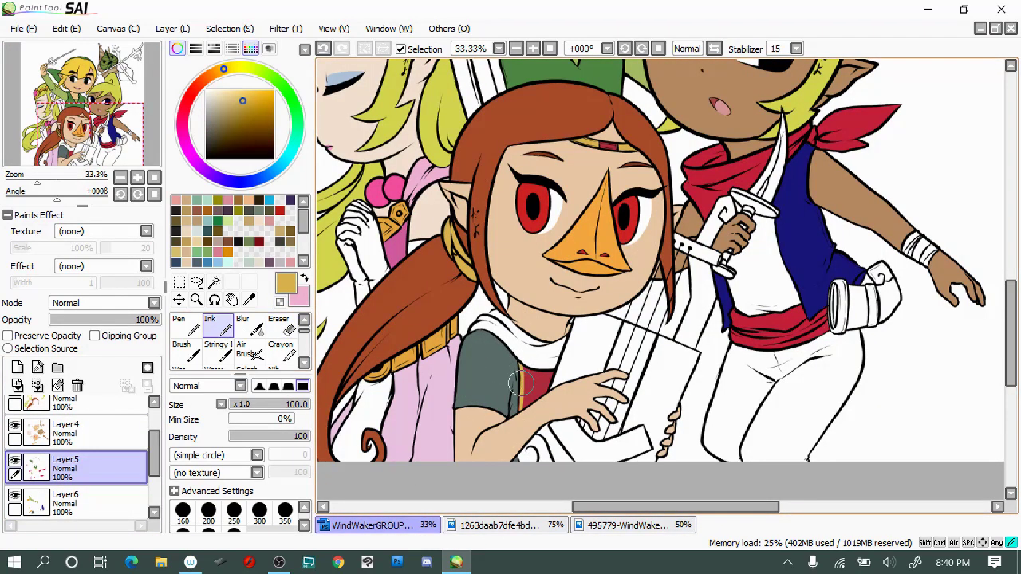
pyautogui.rightClick(423, 247)
pyautogui.moveTo(423, 239)
pyautogui.mouseDown()
pyautogui.moveTo(435, 255)
pyautogui.moveTo(359, 240)
pyautogui.mouseUp()
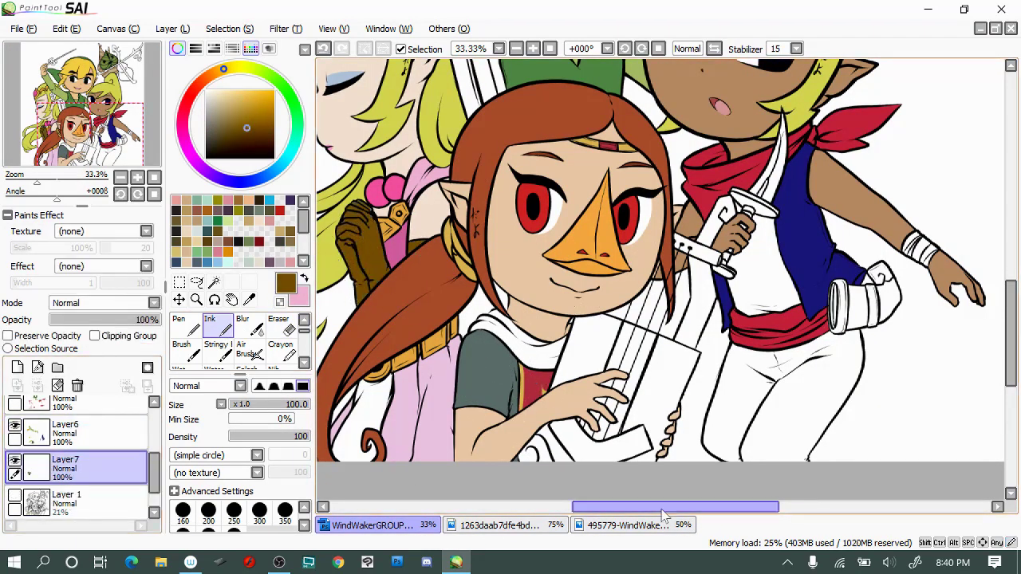
# Block in the dagger-holding character's trousers and wrist wrap in brown on Layer7
pyautogui.scroll(3, 514, 172)
pyautogui.hscroll(-2, 514, 171)
pyautogui.hscroll(3, 514, 172)
pyautogui.scroll(-2, 514, 171)
pyautogui.moveTo(526, 351)
pyautogui.mouseDown()
pyautogui.moveTo(604, 440)
pyautogui.moveTo(662, 326)
pyautogui.moveTo(586, 353)
pyautogui.mouseUp()
# Block in the beaked character's neck scarf in pink on Layer7, checking the group reference
pyautogui.click(630, 525)
pyautogui.rightClick(535, 433)
pyautogui.click(371, 525)
pyautogui.hscroll(-2, 455, 359)
pyautogui.moveTo(446, 327)
pyautogui.mouseDown()
pyautogui.moveTo(455, 359)
pyautogui.moveTo(471, 327)
pyautogui.mouseUp()
pyautogui.click(80, 403)
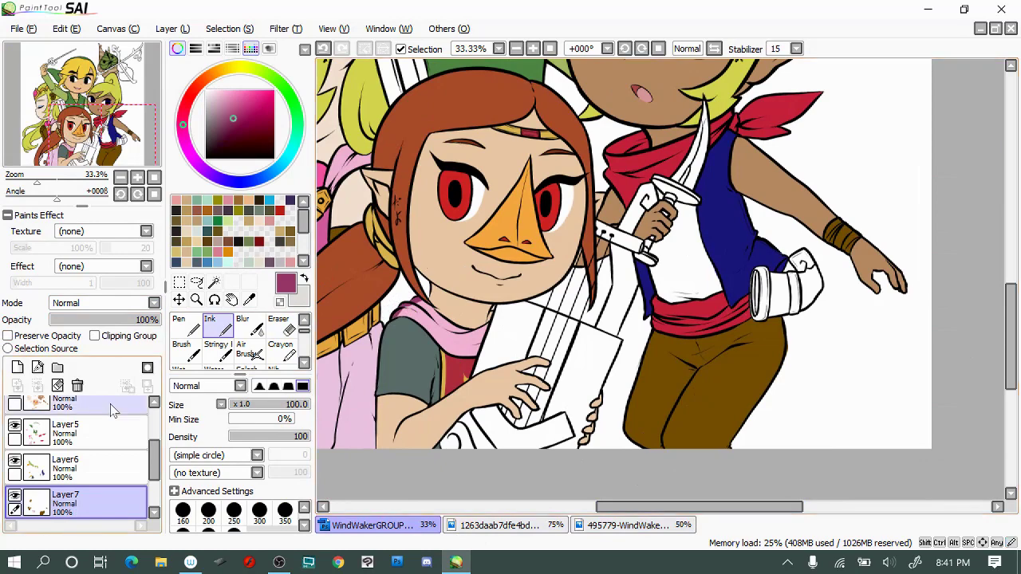
# Preserve opacity on Layer7 and recolor the gloves, trousers and scarf off-white
pyautogui.rightClick(479, 307)
pyautogui.click(80, 503)
pyautogui.click(8, 336)
pyautogui.moveTo(642, 335); pyautogui.dragTo(636, 407)
pyautogui.hotkey('ctrl', 'Tab')
pyautogui.hotkey('ctrl', 'shift', 'Tab')
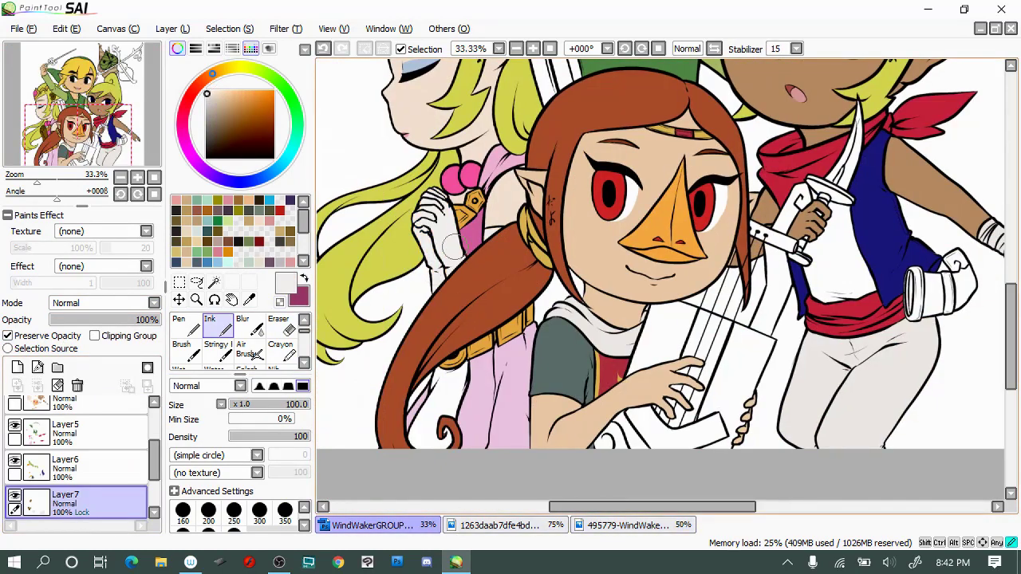
# Sample dark blue from the dress reference and paint the closed-eyed character's front dress panel on Layer7
pyautogui.scroll(-1, 607, 419)
pyautogui.hotkey('ctrl', 'Tab')
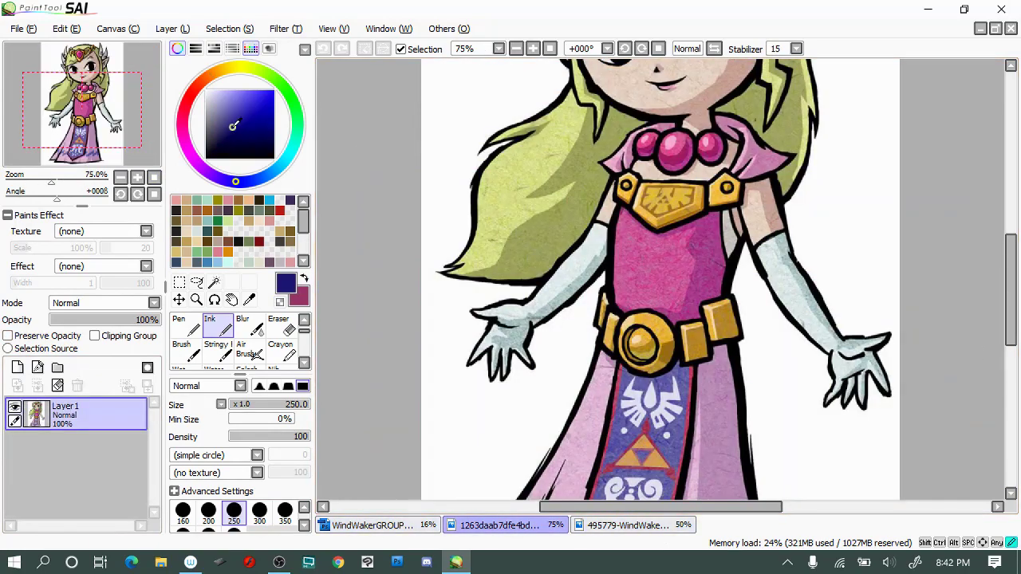
pyautogui.rightClick(535, 478)
pyautogui.hotkey('ctrl', 'shift', 'Tab')
pyautogui.scroll(1, 606, 418)
pyautogui.hotkey('ctrl', 'Tab')
pyautogui.hotkey('ctrl', 'shift', 'Tab')
# Try painting the handle and rod of the raised wand dark blue on Layer7
pyautogui.moveTo(1010, 343); pyautogui.dragTo(1009, 231)
pyautogui.scroll(1, 606, 239)
pyautogui.moveTo(477, 201)
pyautogui.mouseDown()
pyautogui.moveTo(534, 164)
pyautogui.moveTo(525, 145)
pyautogui.mouseUp()
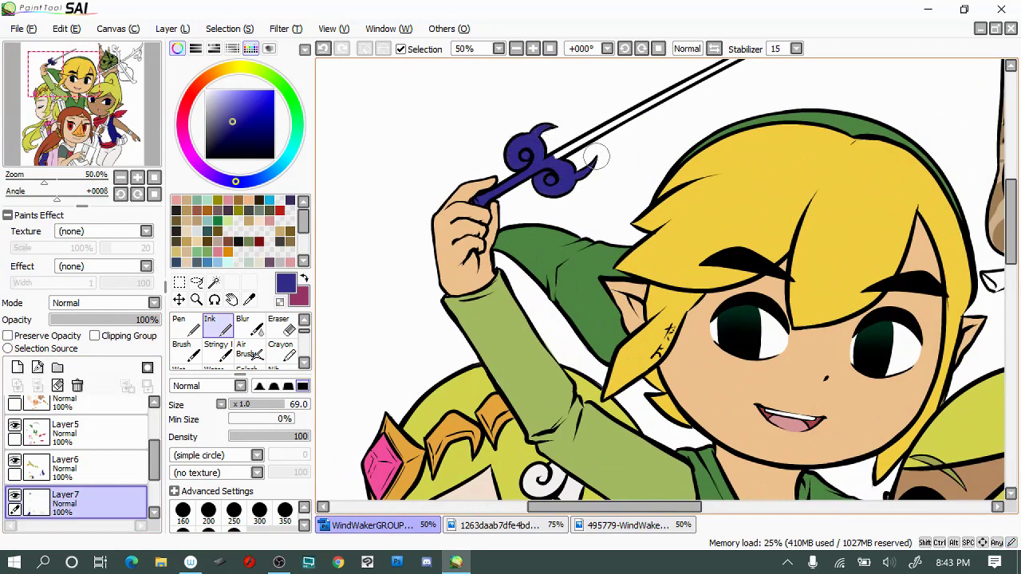
pyautogui.scroll(1, 557, 122)
pyautogui.moveTo(670, 160); pyautogui.dragTo(778, 102)
pyautogui.moveTo(638, 177); pyautogui.dragTo(703, 149)
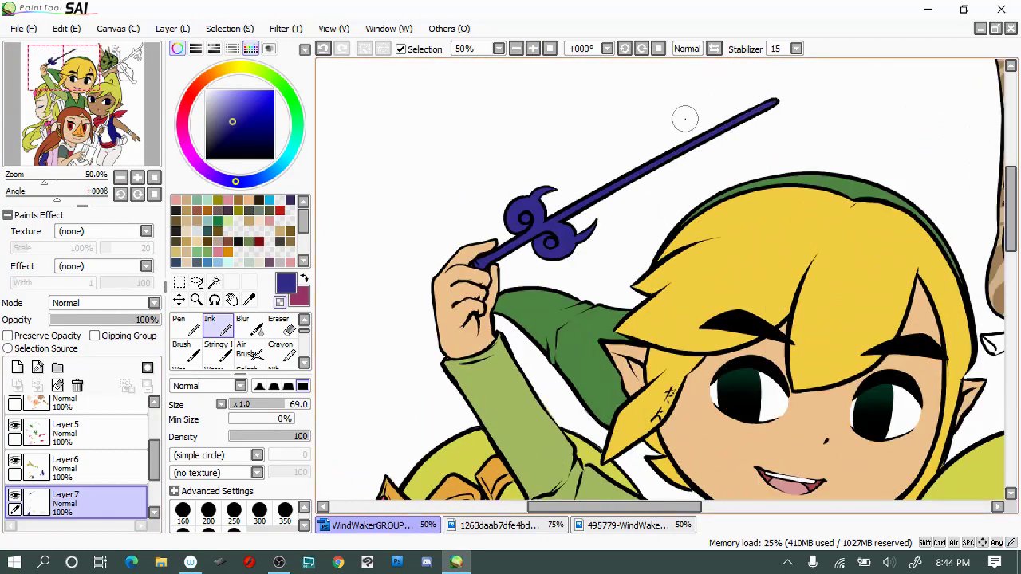
# Check the references and undo the last dark blue strokes on the raised wand
pyautogui.hotkey('ctrl', 'shift', 'Tab')
pyautogui.hotkey('ctrl', 'Tab')
pyautogui.hotkey('ctrl', 'z')
pyautogui.hotkey('ctrl', 'z')
pyautogui.hotkey('ctrl', 'z')
# Sample lavender from the group reference and paint the dagger-holding character's undershirt on Layer7
pyautogui.hotkey('ctrl', 'Tab')
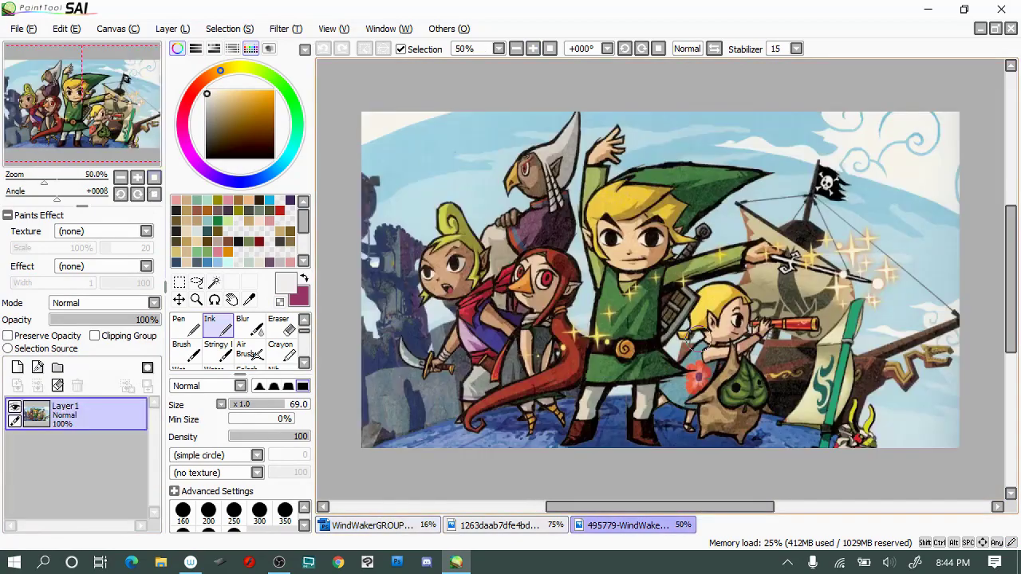
pyautogui.hotkey('ctrl', 'Tab')
pyautogui.scroll(2, 422, 339)
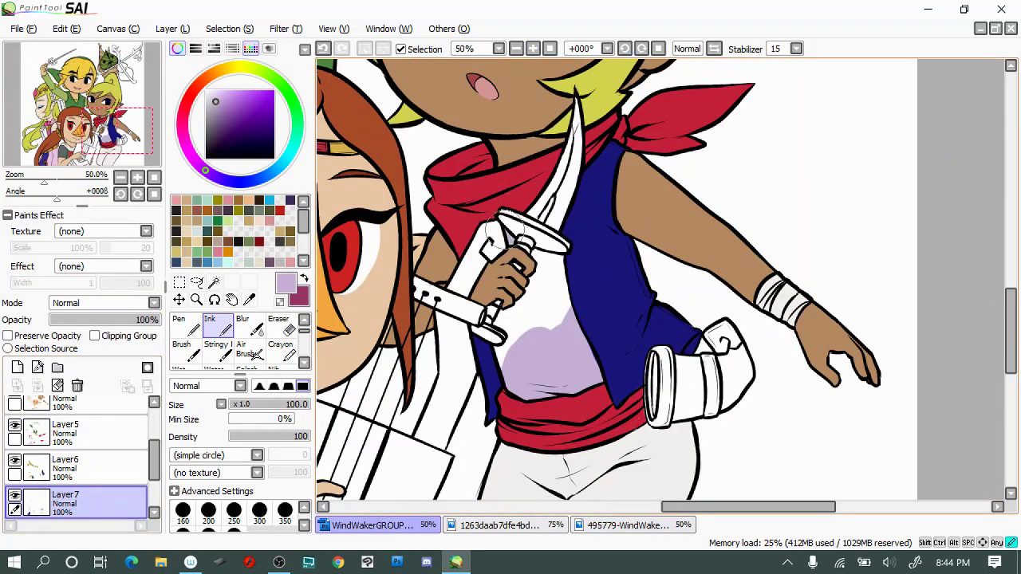
pyautogui.moveTo(562, 266); pyautogui.dragTo(495, 343)
# Sample gold and paint the beaked character's harp on a new layer beneath Layer7
pyautogui.scroll(-1, 638, 476)
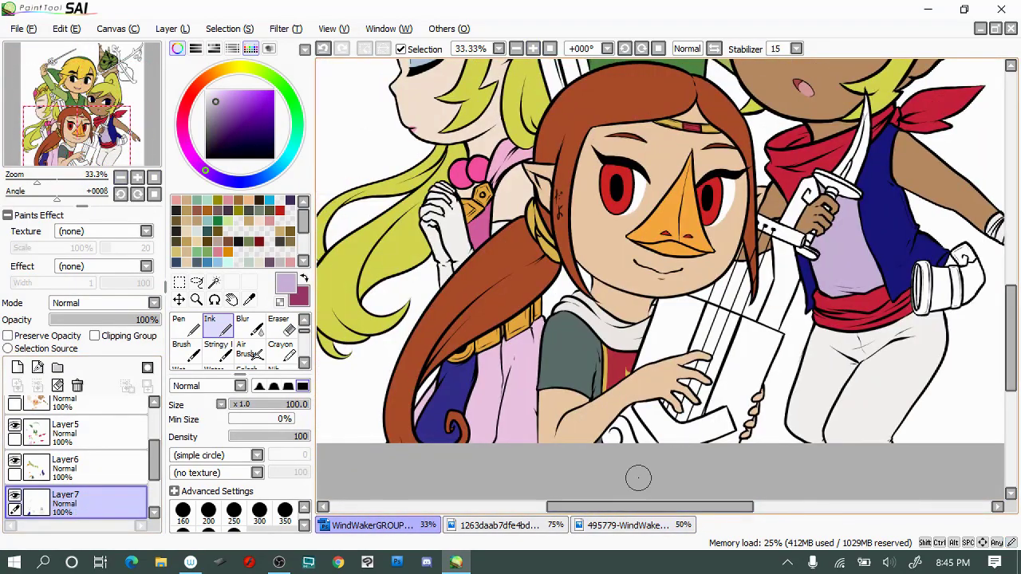
pyautogui.moveTo(638, 476); pyautogui.dragTo(516, 453)
pyautogui.keyDown('alt'); pyautogui.click(546, 230); pyautogui.keyUp('alt')
pyautogui.hotkey('ctrl', 'shift', 'n')
pyautogui.moveTo(654, 303); pyautogui.dragTo(718, 375)
pyautogui.scroll(1, 702, 375)
pyautogui.moveTo(586, 295)
pyautogui.mouseDown()
pyautogui.moveTo(674, 355)
pyautogui.moveTo(530, 335)
pyautogui.mouseUp()
# Sample pale lavender from the dress reference and paint the winged emblem on the dress panel on Layer7
pyautogui.moveTo(686, 506); pyautogui.dragTo(622, 506)
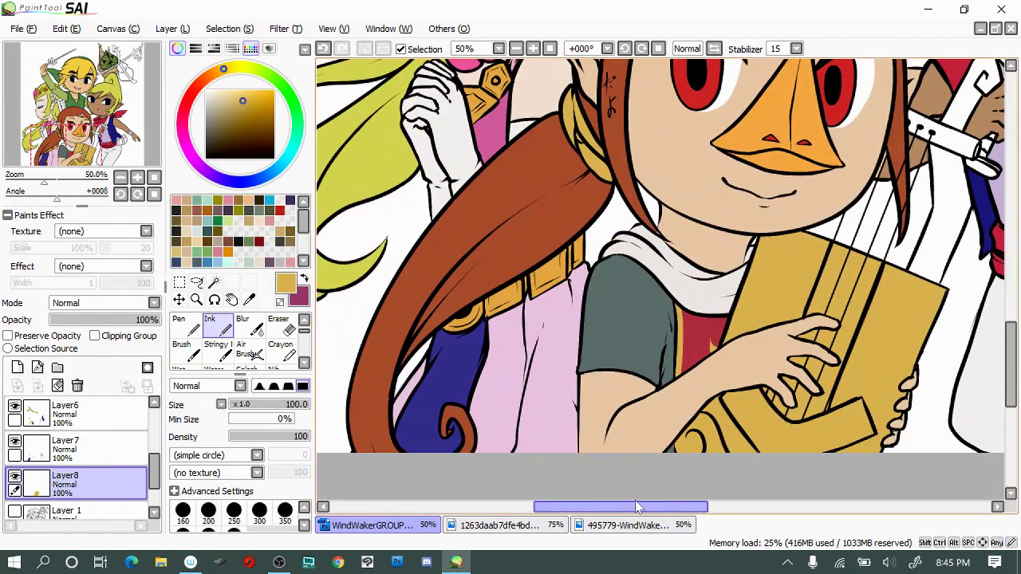
pyautogui.hotkey('ctrl', 'Tab')
pyautogui.hotkey('ctrl', 'shift', 'Tab')
pyautogui.keyDown('alt'); pyautogui.click(479, 347); pyautogui.keyUp('alt')
pyautogui.click(503, 529)
pyautogui.hotkey('ctrl', 'shift', 'Tab')
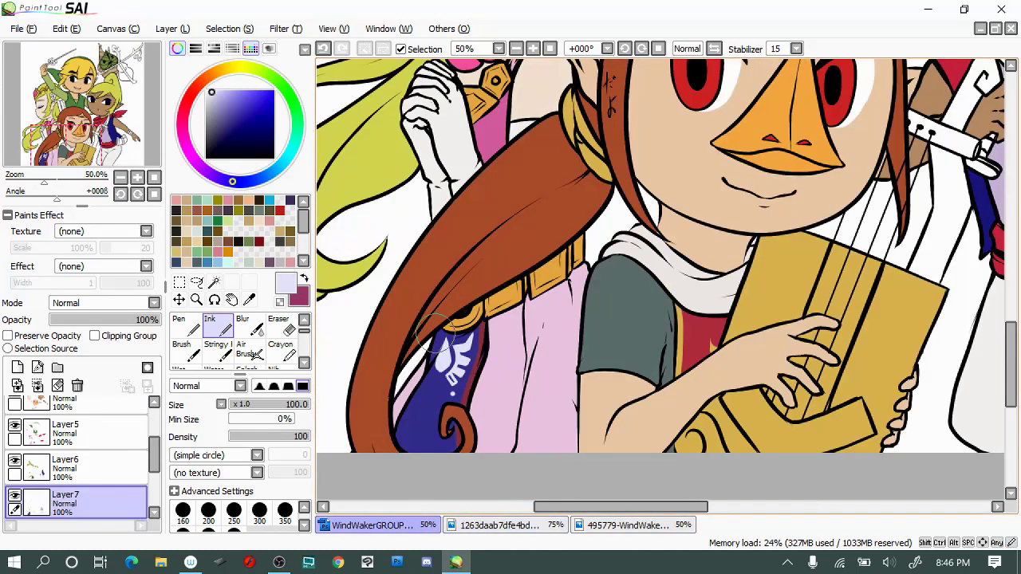
# Sample dark red from the dress reference and paint the triangle outlines below the winged emblem
pyautogui.keyDown('alt'); pyautogui.click(437, 391); pyautogui.keyUp('alt')
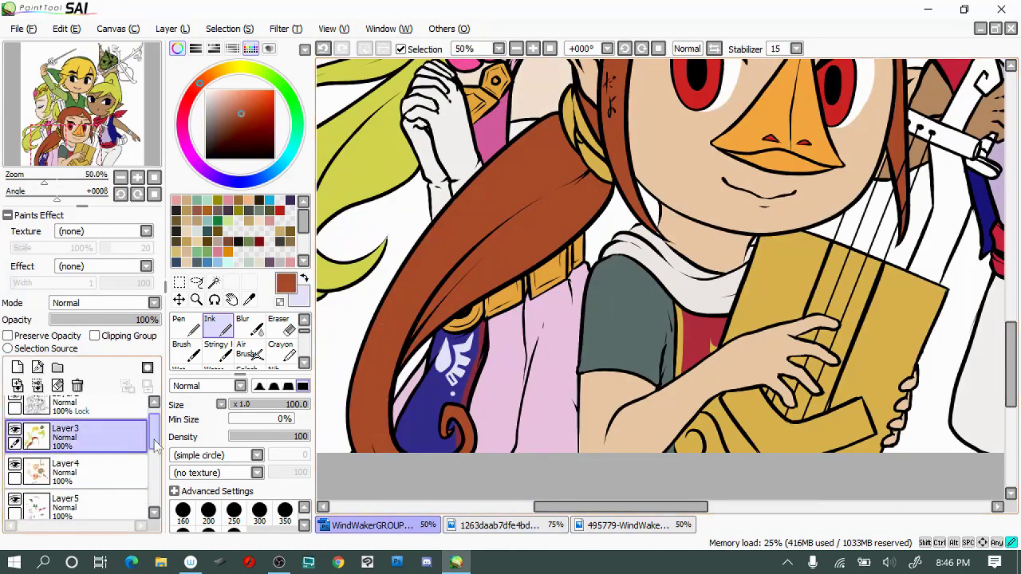
pyautogui.keyDown('alt'); pyautogui.click(438, 388); pyautogui.keyUp('alt')
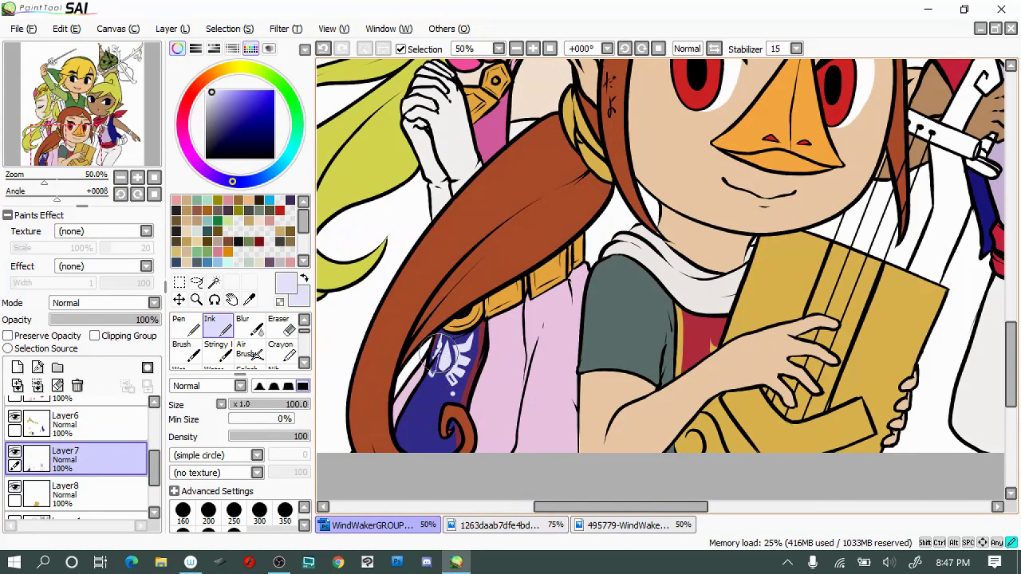
pyautogui.hotkey('ctrl', 'Tab')
pyautogui.hotkey('ctrl', 'shift', 'Tab')
pyautogui.keyDown('alt'); pyautogui.click(439, 409); pyautogui.keyUp('alt')
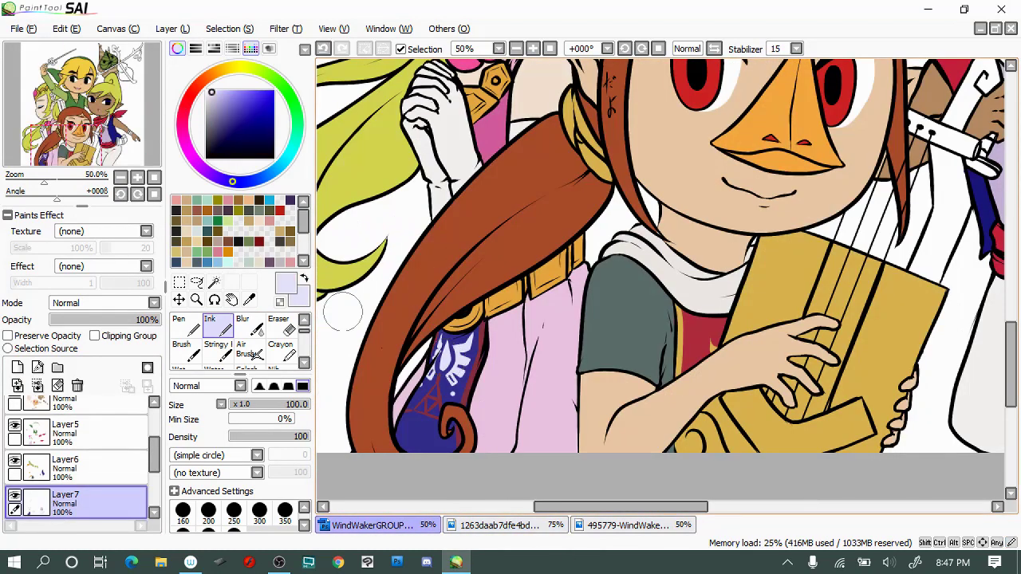
# Paint the pale swirl motif at the base of the dress panel, refining its edges with the panel's dark blue
pyautogui.scroll(-3, 757, 342)
pyautogui.keyDown('alt'); pyautogui.click(415, 279); pyautogui.keyUp('alt')
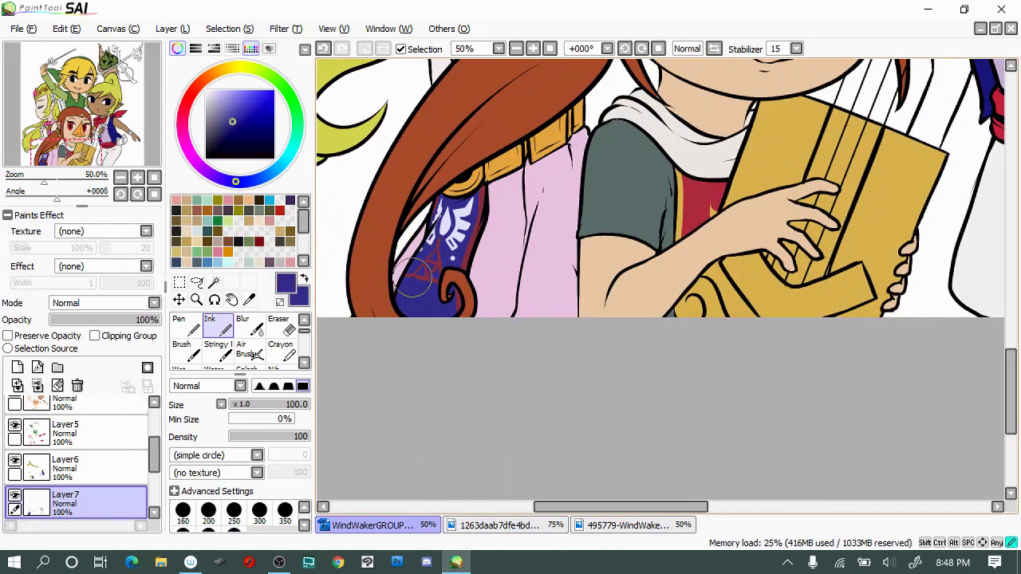
pyautogui.keyDown('alt'); pyautogui.click(427, 271); pyautogui.keyUp('alt')
pyautogui.click(306, 279)
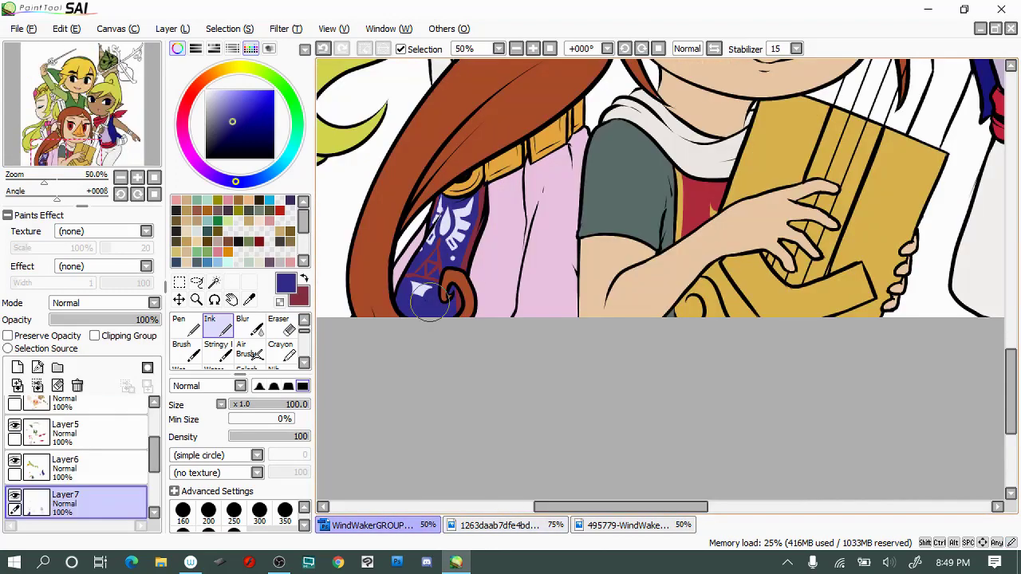
pyautogui.moveTo(420, 303); pyautogui.dragTo(431, 292)
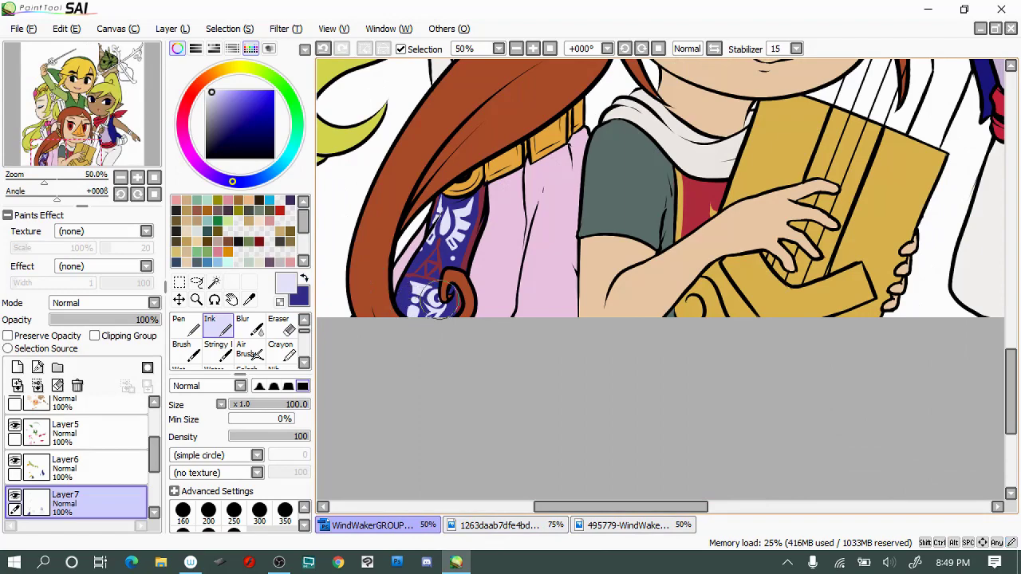
pyautogui.moveTo(435, 297)
pyautogui.mouseDown()
pyautogui.moveTo(423, 307)
pyautogui.moveTo(444, 303)
pyautogui.mouseUp()
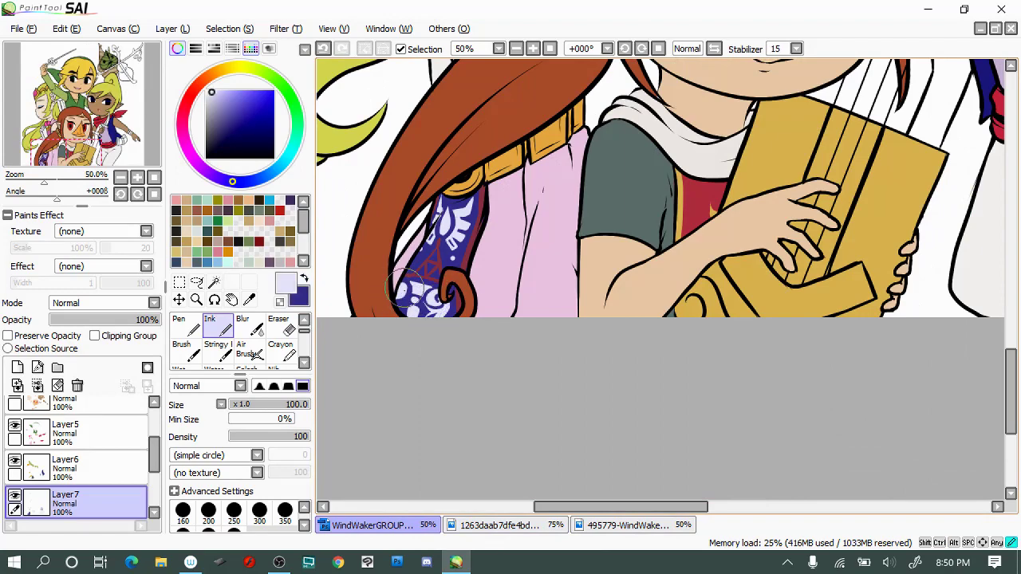
# Sample brown from the dress reference and detail the closed-eyed character's shoulder clasp on Layer6
pyautogui.scroll(-3, 402, 293)
pyautogui.click(626, 525)
pyautogui.click(511, 525)
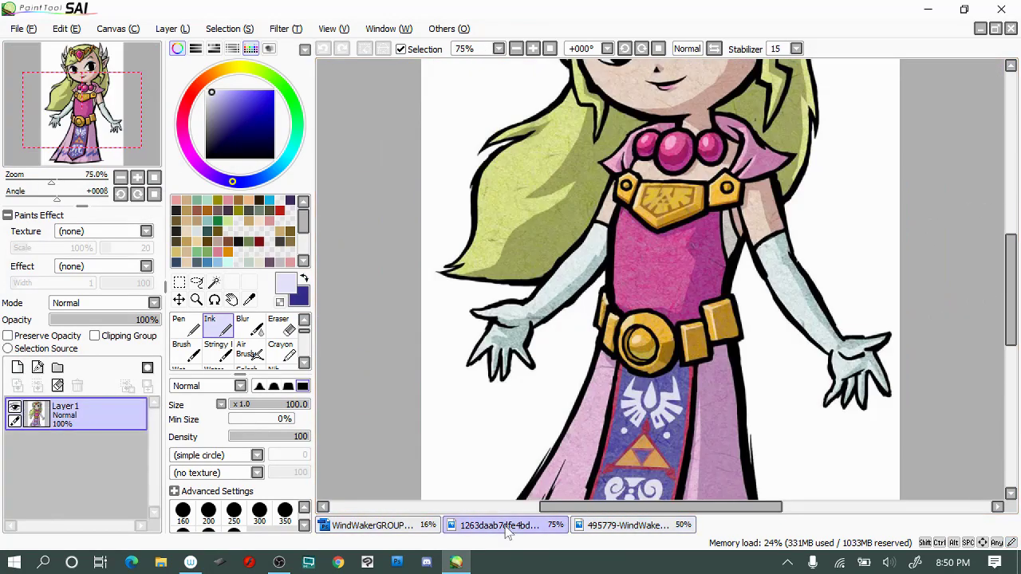
pyautogui.click(373, 525)
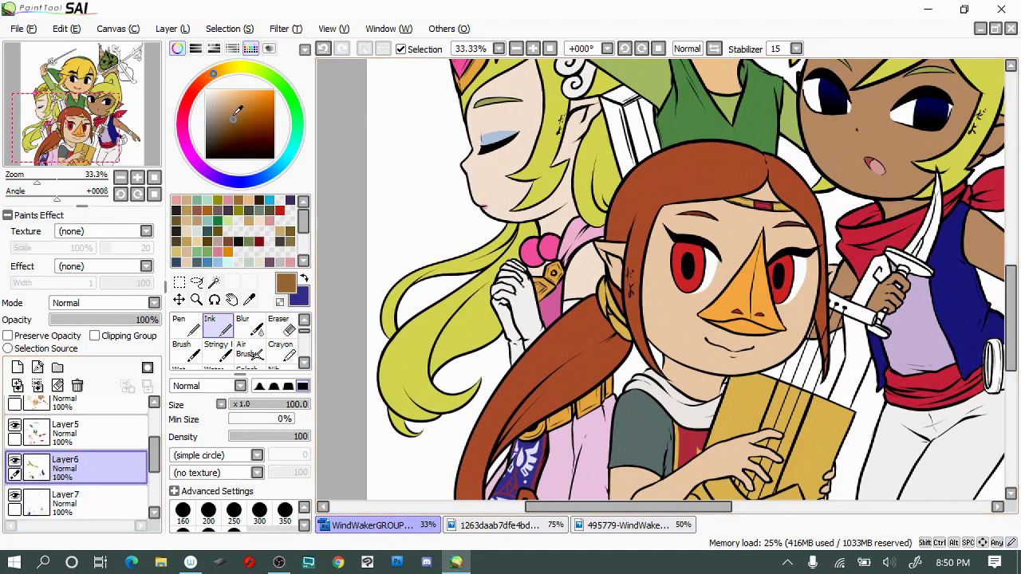
pyautogui.keyDown('alt'); pyautogui.click(533, 283); pyautogui.keyUp('alt')
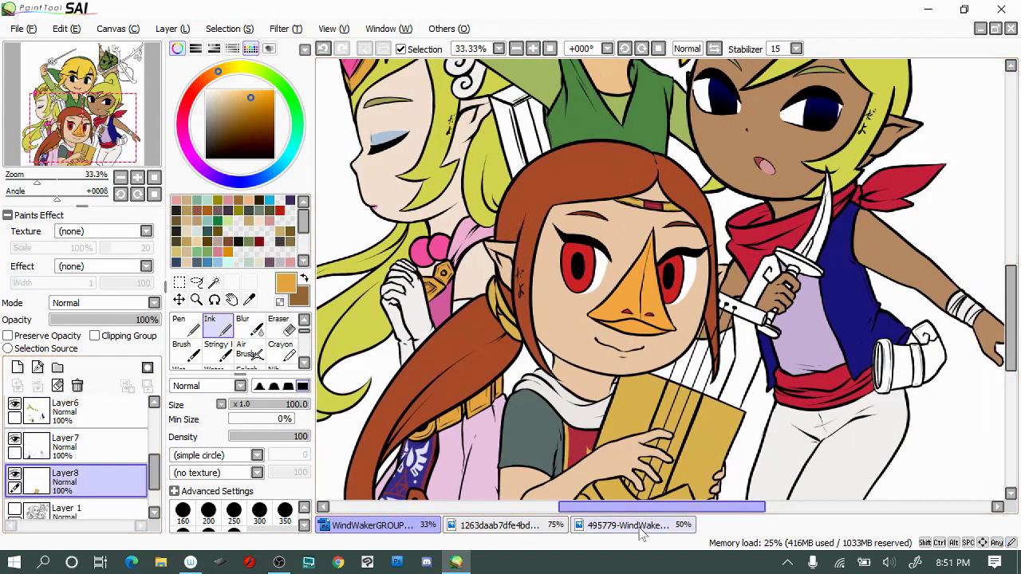
# Sample brown from the group reference and paint the dagger's grip brown, with its guard and the telescope's bands in gold
pyautogui.hotkey('ctrl', 'Tab')
pyautogui.scroll(1, 447, 369)
pyautogui.keyDown('alt'); pyautogui.click(431, 414); pyautogui.keyUp('alt')
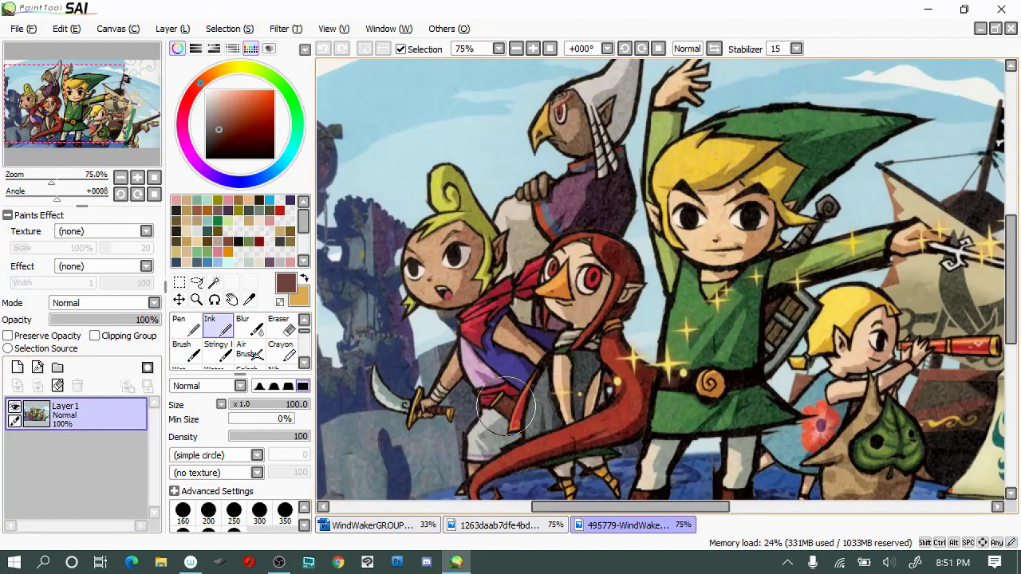
pyautogui.hotkey('ctrl', 'Tab')
pyautogui.press('x')
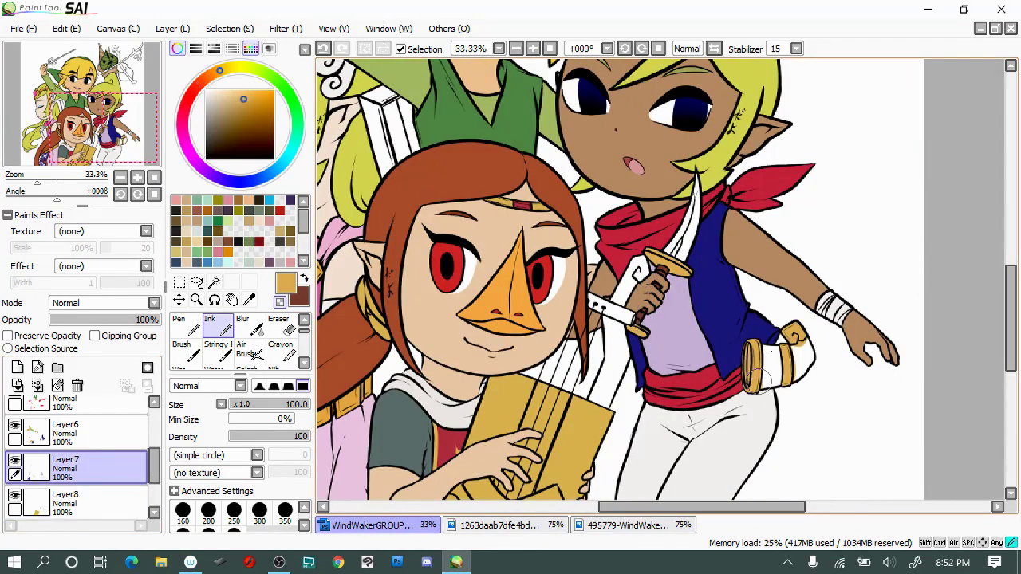
# Paint the telescope's body brown and the shield behind the green-clad character brown with grey edges, following the references
pyautogui.press('x')
pyautogui.hscroll(3, 643, 330)
pyautogui.hotkey('ctrl', 'shift', 'Tab')
pyautogui.hotkey('ctrl', 'Tab')
pyautogui.hotkey('ctrl', 'shift', 'Tab')
pyautogui.hotkey('ctrl', 'Tab')
pyautogui.scroll(3, 663, 280)
pyautogui.scroll(-3, 662, 279)
# Sample light blue from the group reference's sky and bucket-fill a new background layer beneath Layer8
pyautogui.click(120, 177)
pyautogui.click(119, 177)
pyautogui.click(630, 524)
pyautogui.click(375, 525)
pyautogui.hotkey('ctrl', 'shift', 'n')
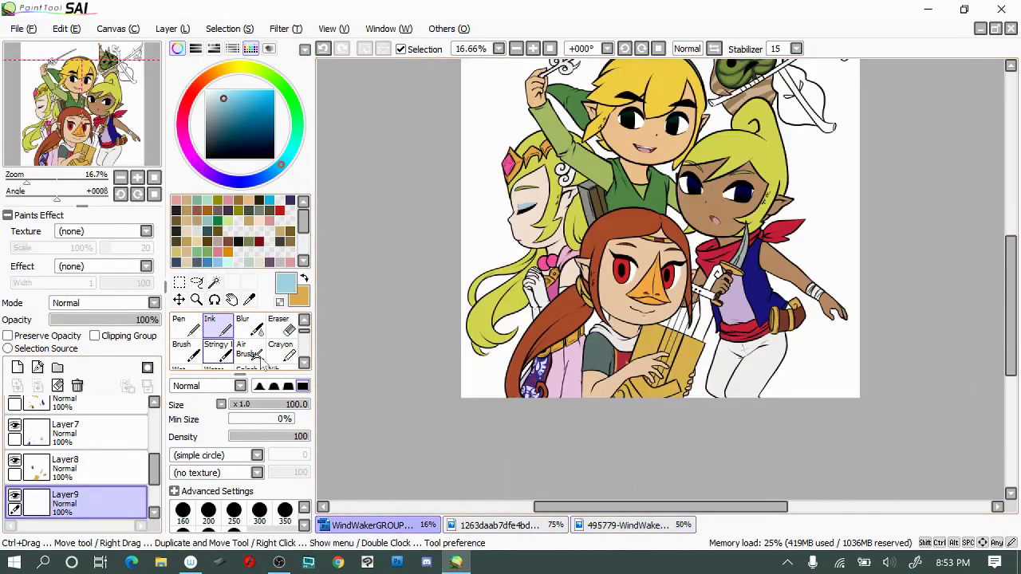
pyautogui.scroll(1, 263, 359)
pyautogui.click(183, 323)
pyautogui.click(841, 228)
# Sample a paler blue from the reference and paint wispy streaks across the sky on a new layer
pyautogui.click(18, 367)
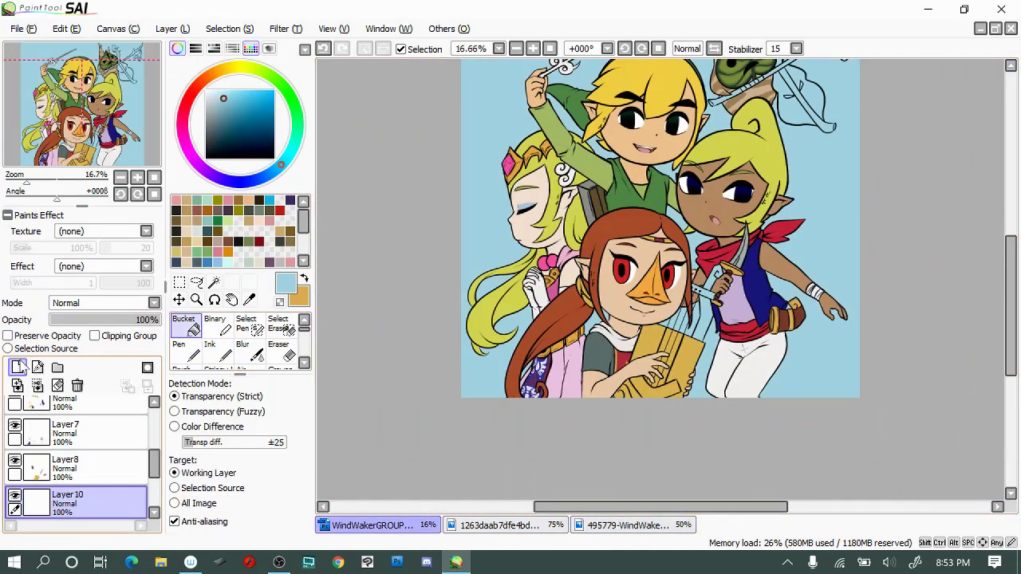
pyautogui.hotkey('ctrl', 'Tab')
pyautogui.keyDown('alt'); pyautogui.click(344, 264); pyautogui.keyUp('alt')
pyautogui.hotkey('ctrl', 'Tab')
pyautogui.press('i')
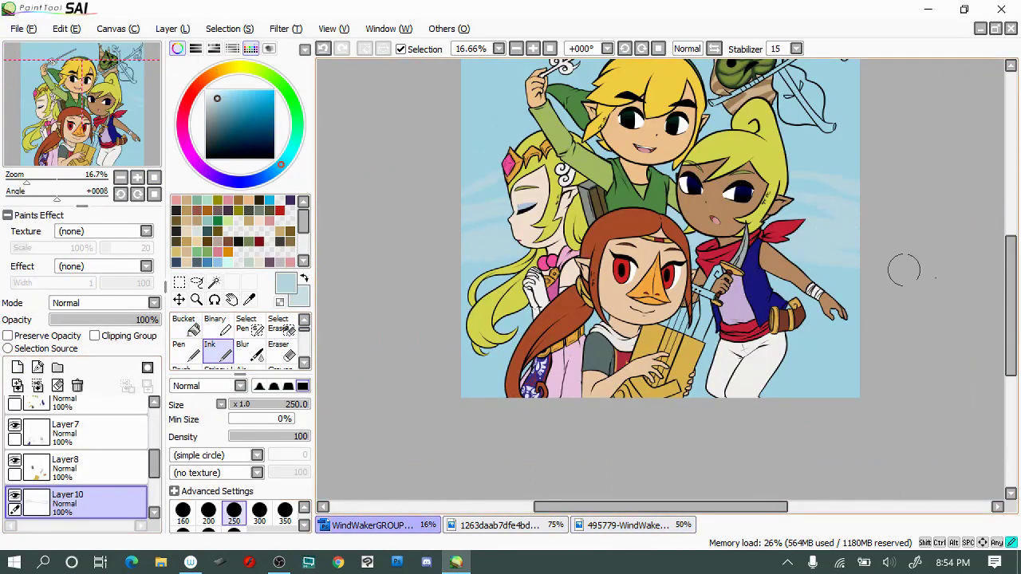
pyautogui.scroll(3, 883, 437)
pyautogui.moveTo(883, 437)
pyautogui.mouseDown()
pyautogui.moveTo(837, 383)
pyautogui.moveTo(511, 327)
pyautogui.mouseUp()
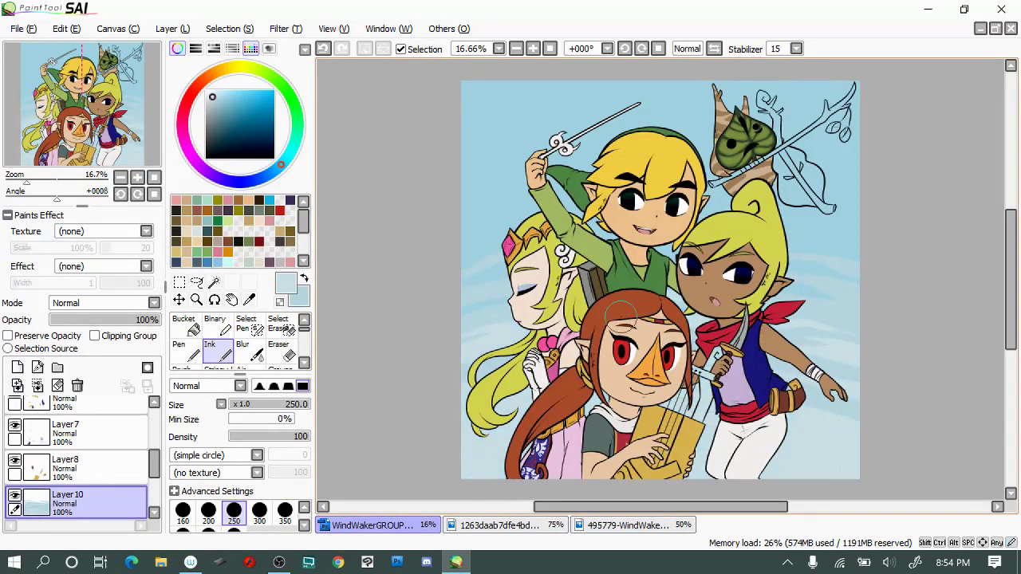
# Sample near-white from the reference and paint puffy clouds with swirls on a new layer above the streaks
pyautogui.hotkey('ctrl', 'Tab')
pyautogui.keyDown('alt'); pyautogui.click(615, 479); pyautogui.keyUp('alt')
pyautogui.hotkey('ctrl', 'Tab')
pyautogui.click(16, 366)
pyautogui.hotkey('ctrl', 'Tab')
pyautogui.hotkey('ctrl', 'Tab')
pyautogui.moveTo(478, 142)
pyautogui.mouseDown()
pyautogui.moveTo(471, 243)
pyautogui.moveTo(478, 159)
pyautogui.moveTo(527, 177)
pyautogui.mouseUp()
pyautogui.moveTo(748, 183)
pyautogui.mouseDown()
pyautogui.moveTo(798, 271)
pyautogui.moveTo(759, 274)
pyautogui.moveTo(814, 296)
pyautogui.mouseUp()
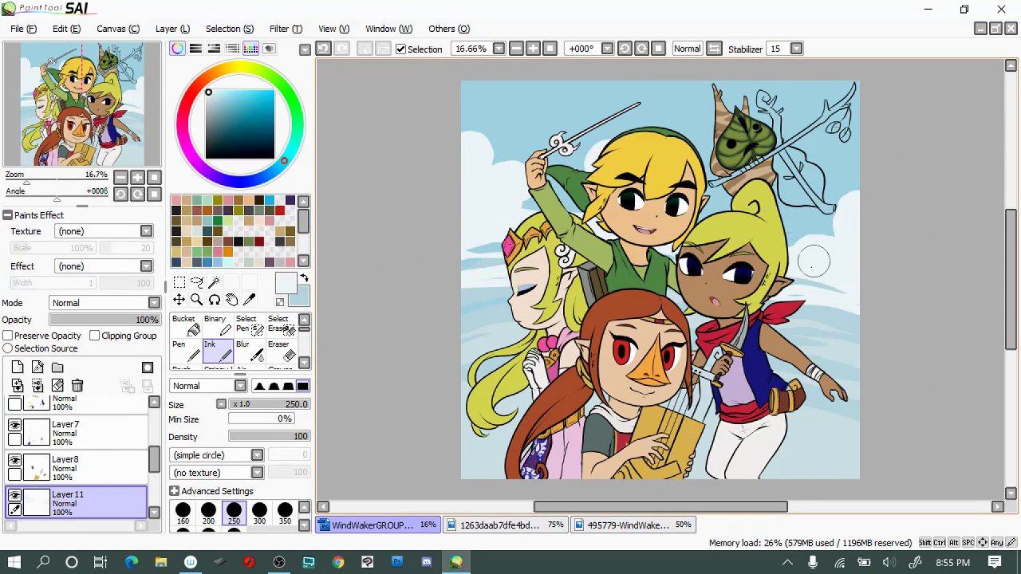
pyautogui.moveTo(475, 309); pyautogui.dragTo(490, 298)
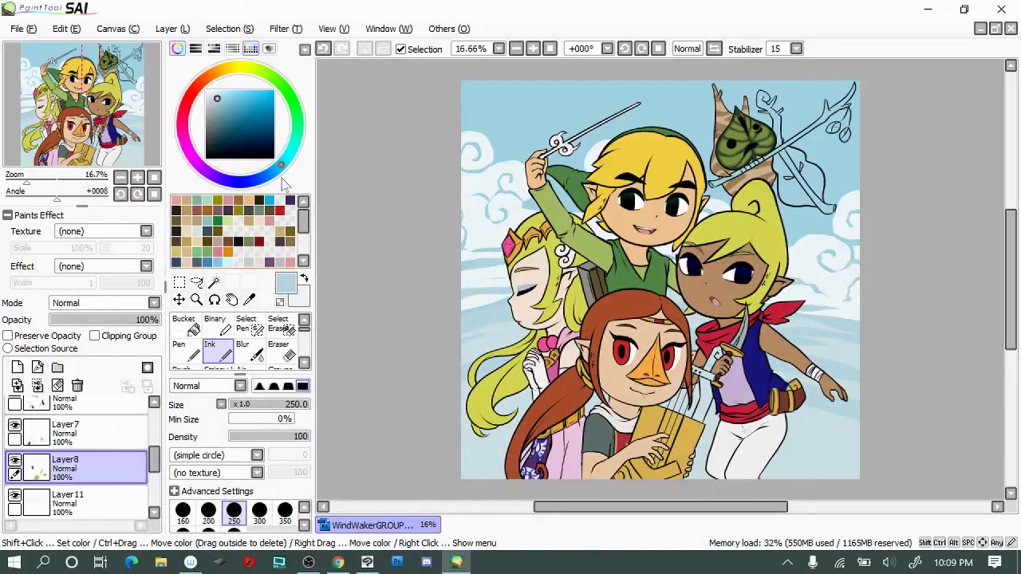
# Get a reference image of the leaf-masked character from the browser and open it alongside the drawing
pyautogui.click(279, 210)
pyautogui.click(338, 562)
pyautogui.click(456, 562)
pyautogui.scroll(3, 985, 210)
pyautogui.moveTo(598, 283); pyautogui.dragTo(602, 253)
pyautogui.hotkey('alt', 'Tab')
pyautogui.hotkey('alt', 'Tab')
pyautogui.hotkey('alt', 'Tab')
pyautogui.hotkey('alt', 'Tab')
# Paint the body of the leaf-masked character's leaf-shaped cello slate blue on Layer8
pyautogui.moveTo(575, 256); pyautogui.dragTo(702, 391)
pyautogui.moveTo(582, 216)
pyautogui.mouseDown()
pyautogui.moveTo(636, 268)
pyautogui.moveTo(702, 375)
pyautogui.mouseUp()
pyautogui.moveTo(678, 272); pyautogui.dragTo(694, 327)
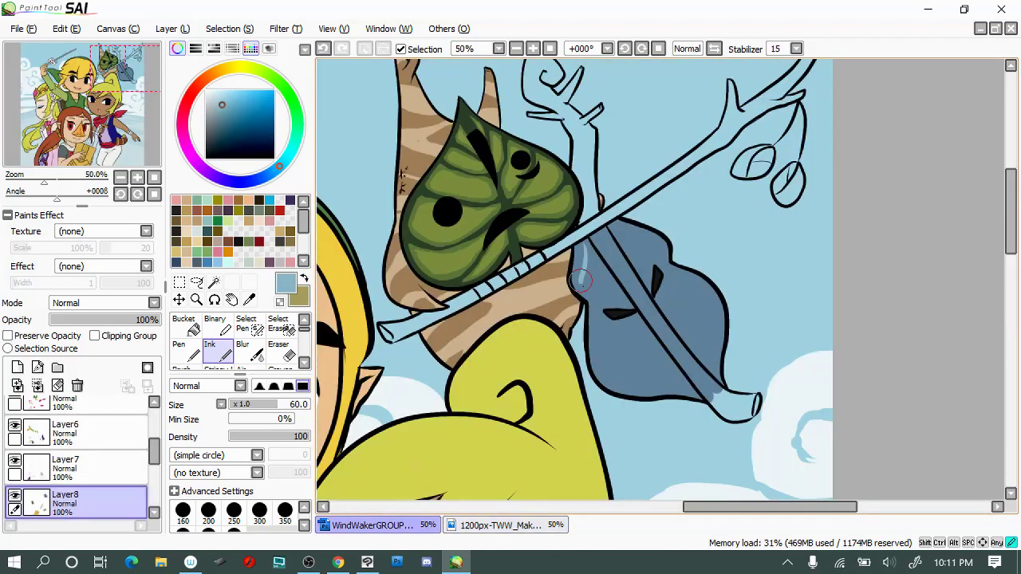
# Paint light blue curls and spirals on the cello's body, following the leaf-masked character's reference
pyautogui.moveTo(646, 236); pyautogui.dragTo(586, 292)
pyautogui.click(500, 524)
pyautogui.click(375, 525)
pyautogui.keyDown('alt'); pyautogui.click(614, 346); pyautogui.keyUp('alt')
pyautogui.click(501, 525)
pyautogui.click(375, 525)
pyautogui.moveTo(630, 367); pyautogui.dragTo(705, 304)
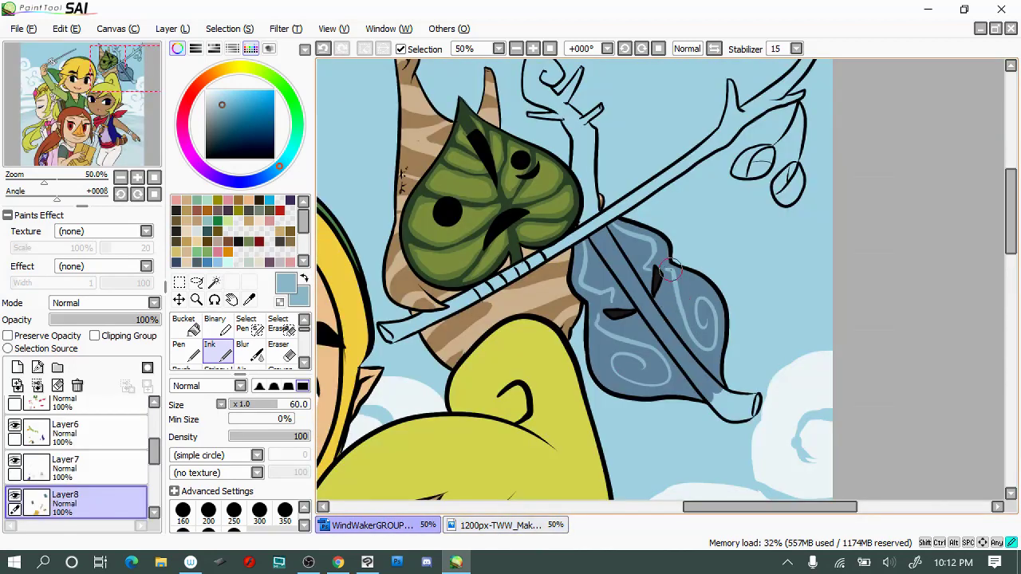
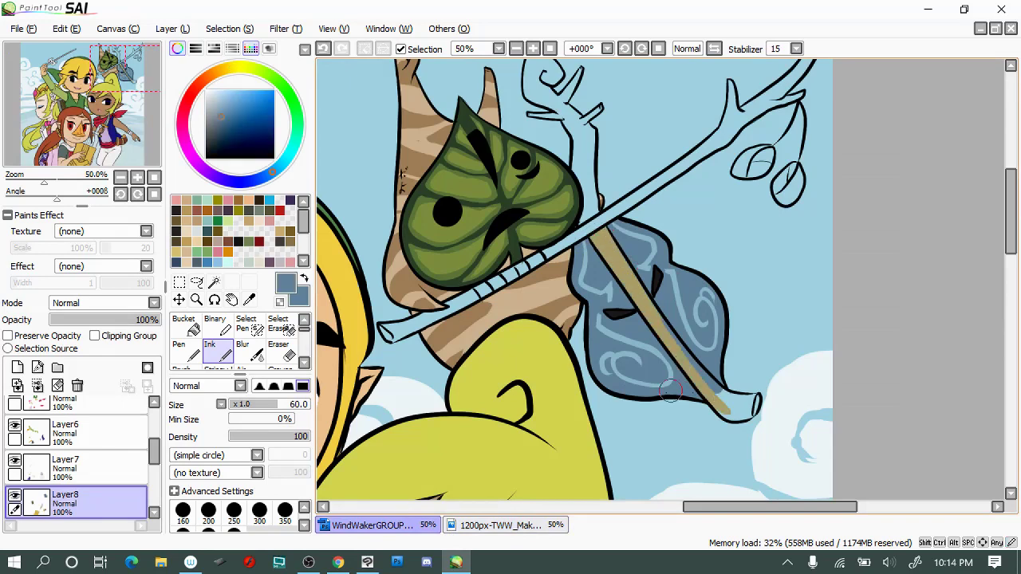
# Paint the cello's neck, curled scroll and foot tan on Layer8
pyautogui.keyDown('alt'); pyautogui.click(734, 405); pyautogui.keyUp('alt')
pyautogui.scroll(2, 552, 165)
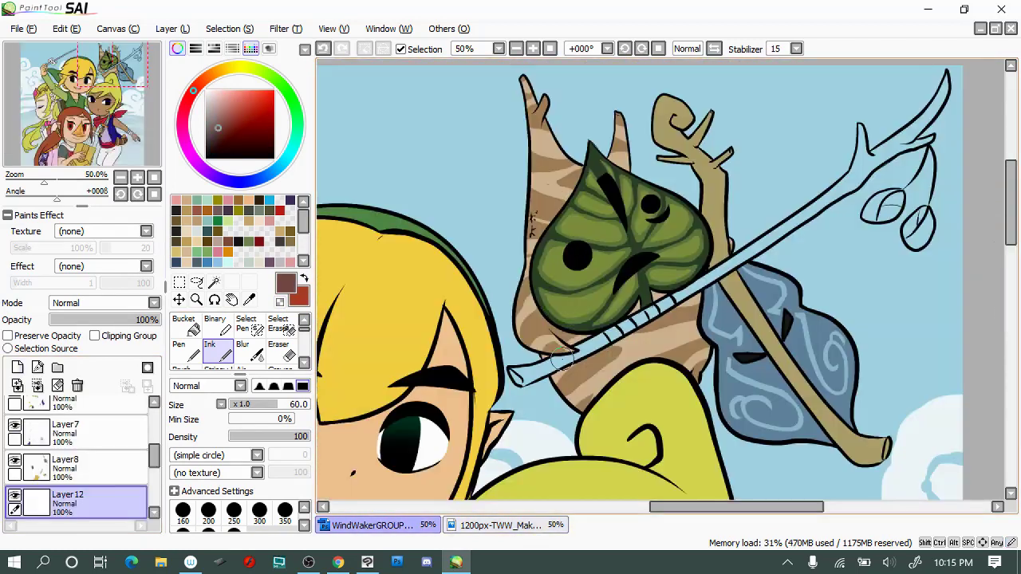
# Paint the cello's branch-shaped bow red with a dull brown grip on Layer12, and its two hanging leaves orange
pyautogui.moveTo(586, 343)
pyautogui.mouseDown()
pyautogui.moveTo(734, 263)
pyautogui.moveTo(515, 375)
pyautogui.mouseUp()
pyautogui.click(68, 467)
pyautogui.click(225, 108)
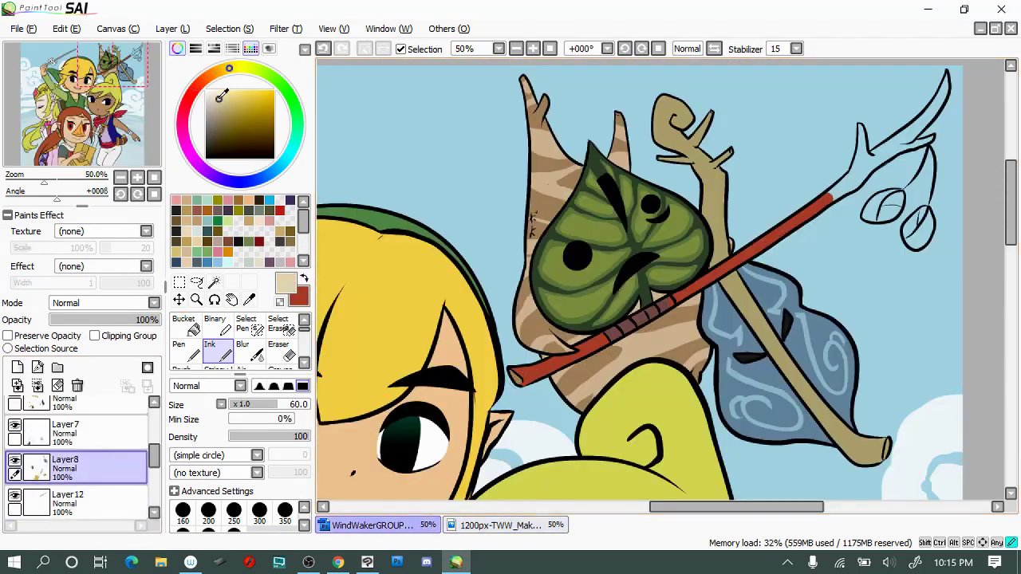
pyautogui.press('x')
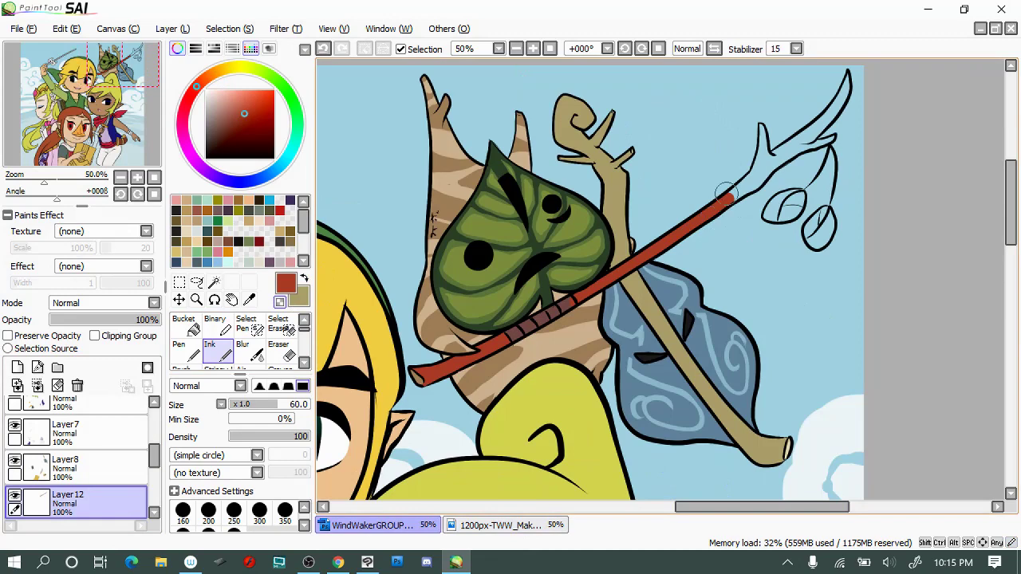
pyautogui.moveTo(712, 218); pyautogui.dragTo(760, 177)
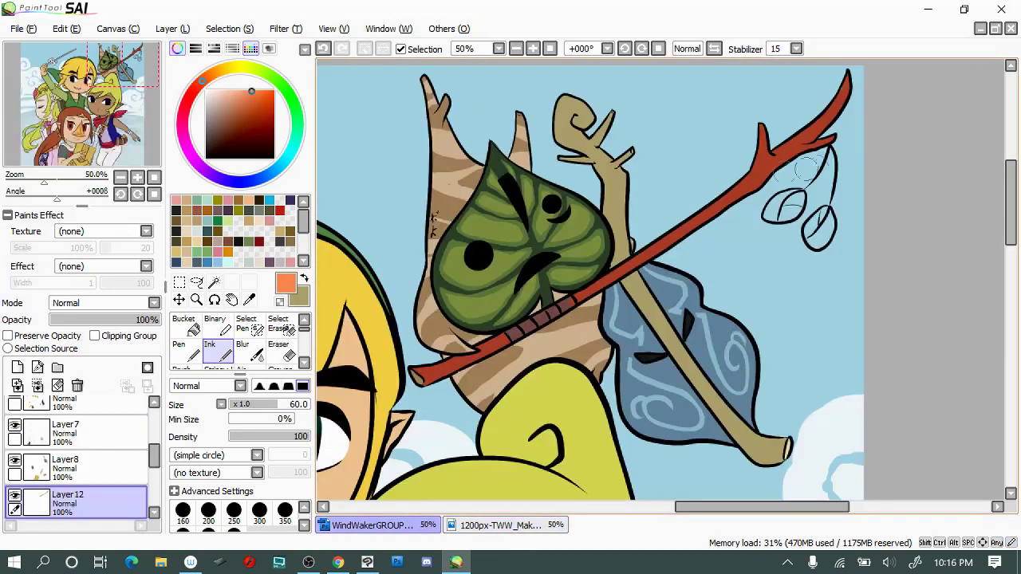
# Paint the harp's curved arm dark brown on Layer12 and close the leaf-masked character's reference image
pyautogui.scroll(-4, 764, 214)
pyautogui.click(339, 562)
pyautogui.click(339, 563)
pyautogui.click(339, 562)
pyautogui.click(339, 562)
pyautogui.click(68, 462)
pyautogui.click(68, 498)
pyautogui.moveTo(533, 132)
pyautogui.mouseDown()
pyautogui.moveTo(489, 269)
pyautogui.moveTo(495, 359)
pyautogui.mouseUp()
pyautogui.click(498, 525)
pyautogui.click(1011, 28)
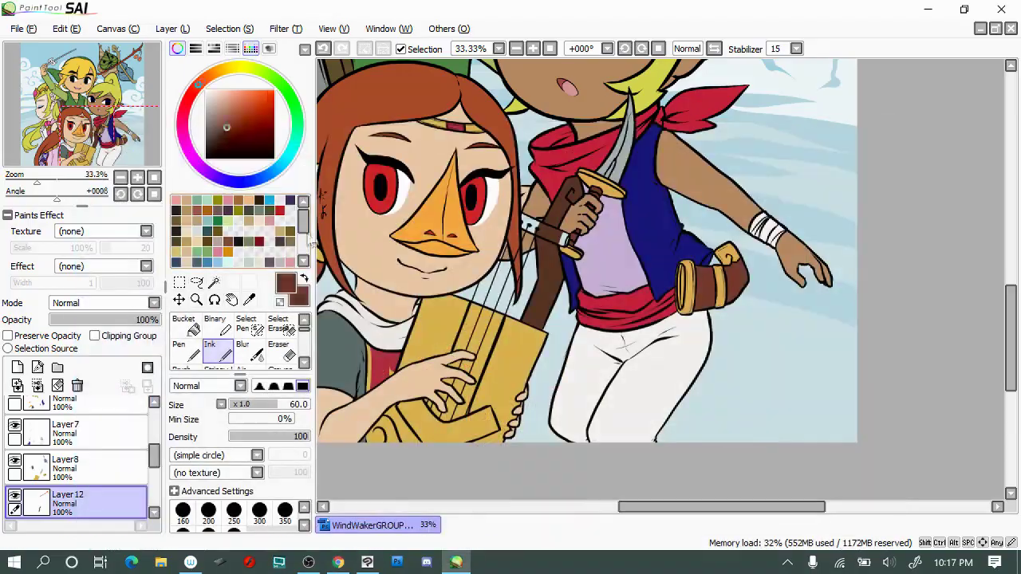
# Check the harp's reference in the browser and paint contrasting brown stripes along its arm with Layer12's opacity preserved
pyautogui.click(339, 563)
pyautogui.click(339, 563)
pyautogui.click(339, 562)
pyautogui.click(179, 200)
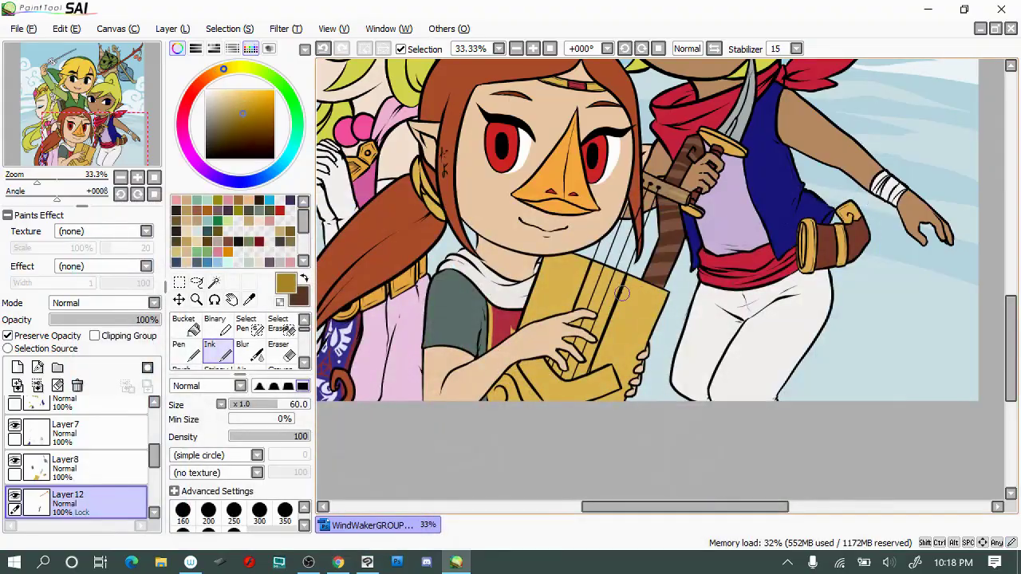
# Paint the face pattern in darker gold on both halves of the harp on Layer8, following the browser reference
pyautogui.keyDown('alt'); pyautogui.click(622, 293); pyautogui.keyUp('alt')
pyautogui.keyDown('ctrl'); pyautogui.keyDown('shift'); pyautogui.click(627, 303); pyautogui.keyUp('shift'); pyautogui.keyUp('ctrl')
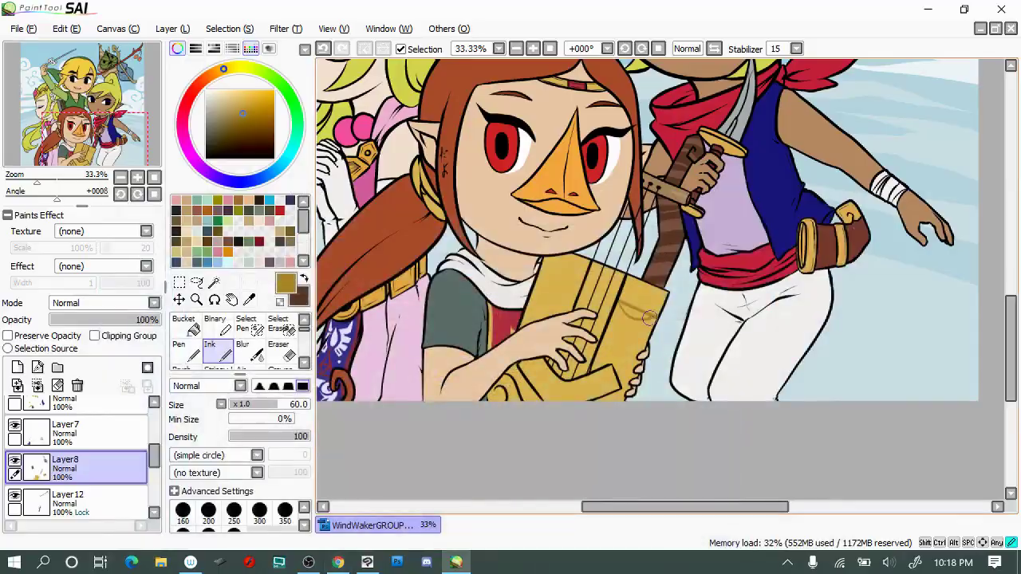
pyautogui.click(339, 562)
pyautogui.click(339, 563)
pyautogui.click(339, 563)
pyautogui.click(339, 563)
pyautogui.click(339, 562)
pyautogui.click(339, 562)
pyautogui.click(339, 563)
pyautogui.click(340, 562)
pyautogui.hotkey('alt', 'Tab')
pyautogui.hotkey('alt', 'Tab')
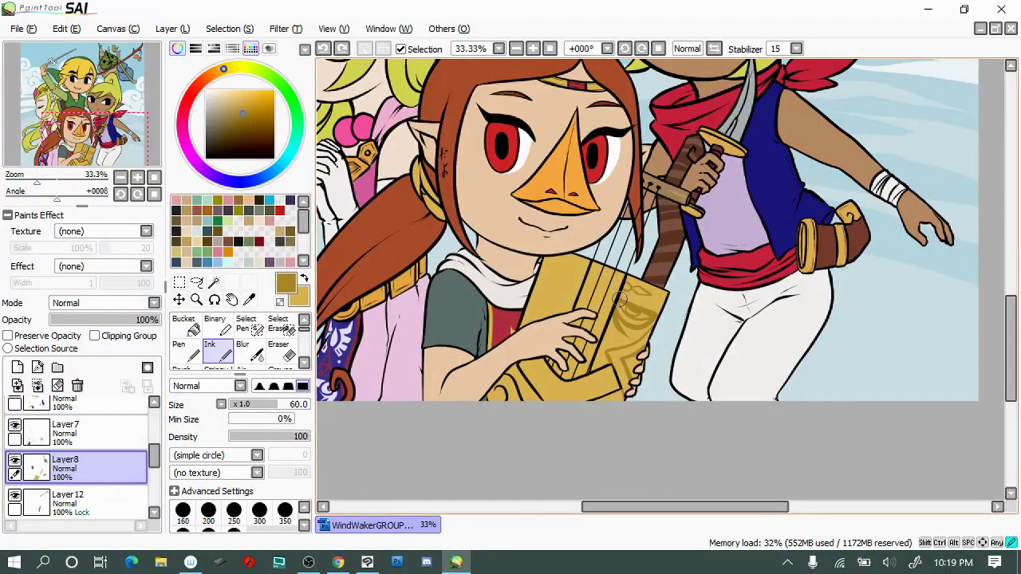
pyautogui.hotkey('alt', 'Tab')
pyautogui.hotkey('alt', 'Tab')
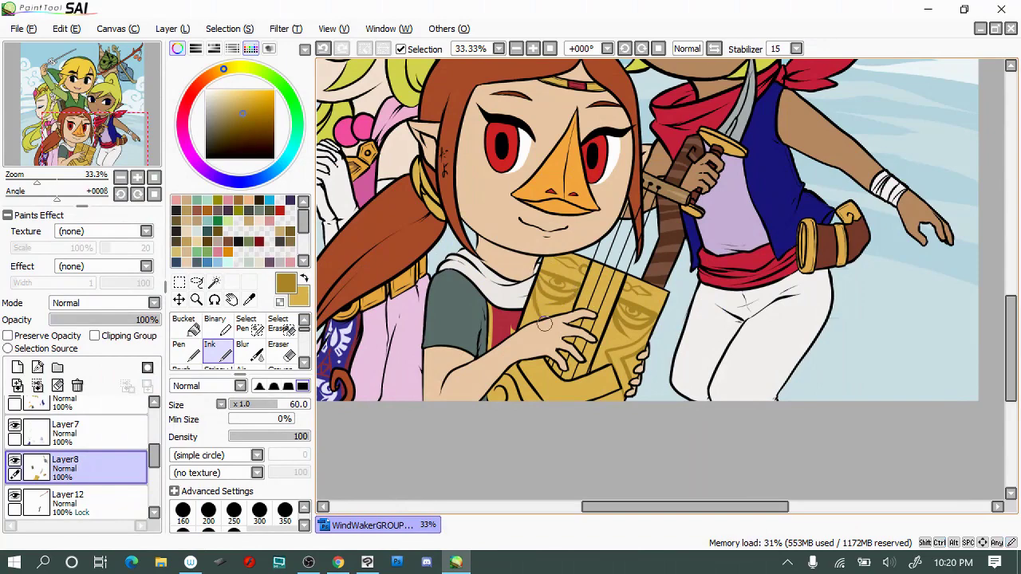
# Frame the whole drawing with a thin white border on a new layer between Layer12 and Layer11
pyautogui.press('-')
pyautogui.keyDown('alt'); pyautogui.click(650, 100); pyautogui.keyUp('alt')
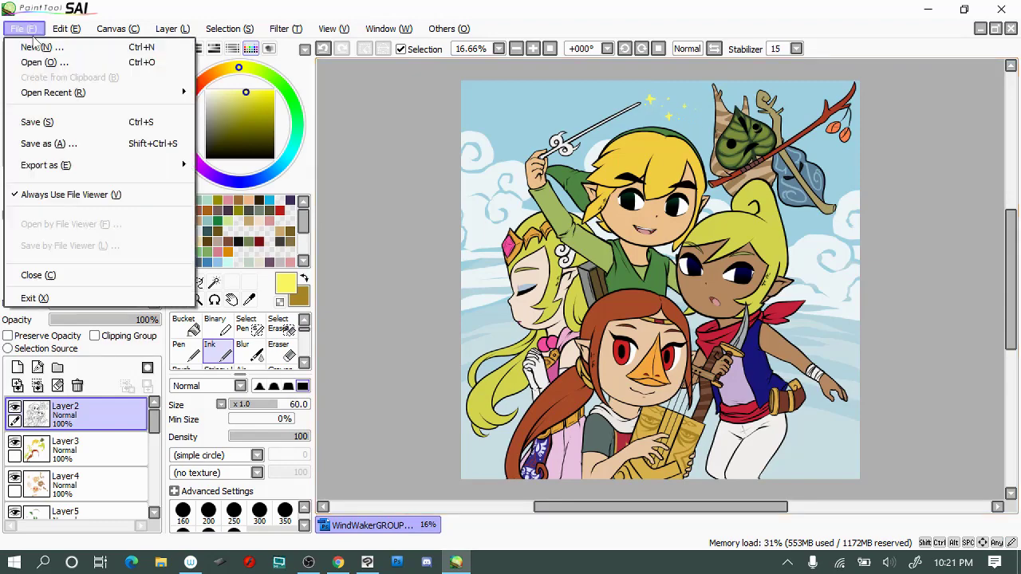
pyautogui.keyDown('ctrl'); pyautogui.click(468, 87); pyautogui.keyUp('ctrl')
pyautogui.press('Delete')
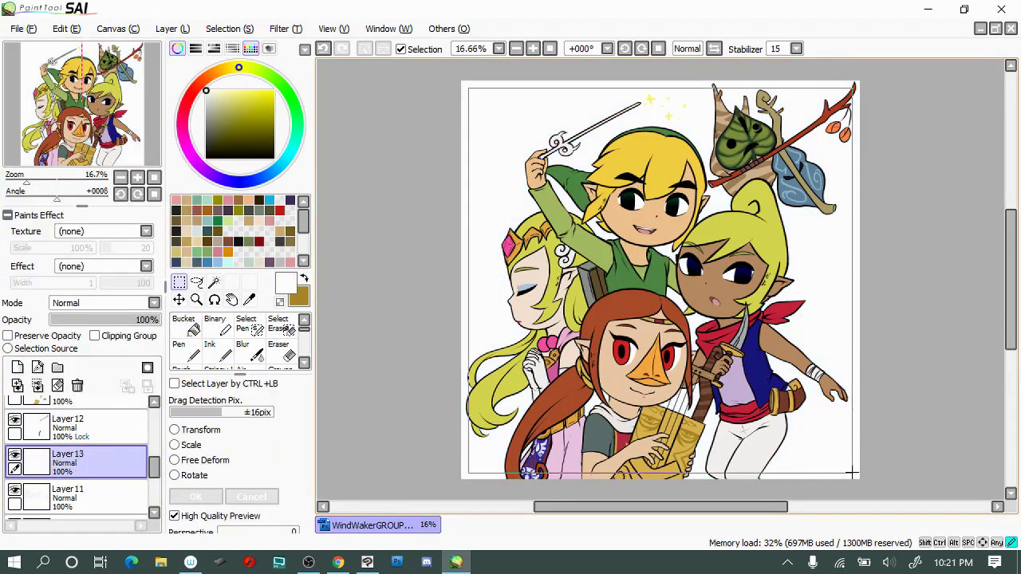
pyautogui.hotkey('ctrl', 'z')
# Fill a new top layer with brown, clip it to the line art on Layer2 and lower its opacity to 44%
pyautogui.click(184, 319)
pyautogui.click(661, 279)
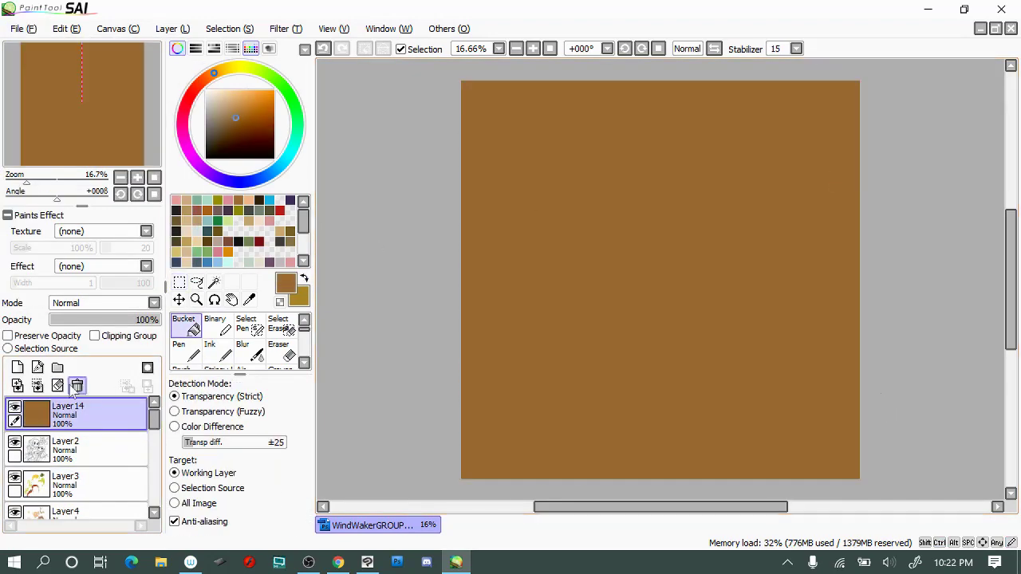
pyautogui.click(94, 336)
pyautogui.moveTo(155, 320); pyautogui.dragTo(98, 319)
# Erase the brown tint over the characters' black eye lines on Layer14 and set the layer's opacity to 50%
pyautogui.click(278, 347)
pyautogui.scroll(1, 604, 345)
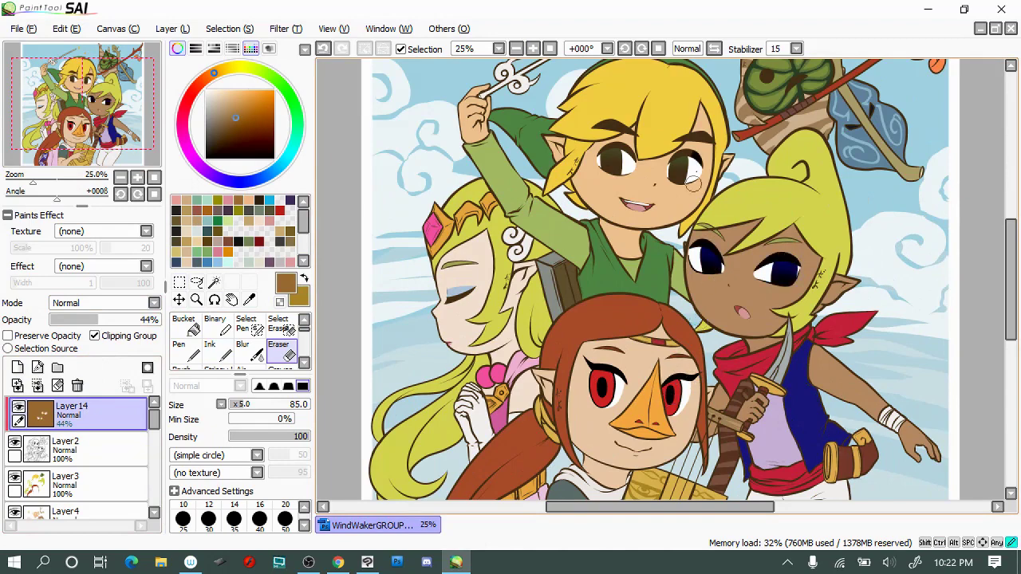
pyautogui.scroll(-1, 630, 170)
pyautogui.scroll(1, 631, 170)
pyautogui.scroll(-1, 239, 343)
pyautogui.moveTo(98, 320)
pyautogui.mouseDown()
pyautogui.moveTo(114, 323)
pyautogui.moveTo(104, 323)
pyautogui.mouseUp()
pyautogui.scroll(-1, 630, 239)
pyautogui.scroll(1, 586, 221)
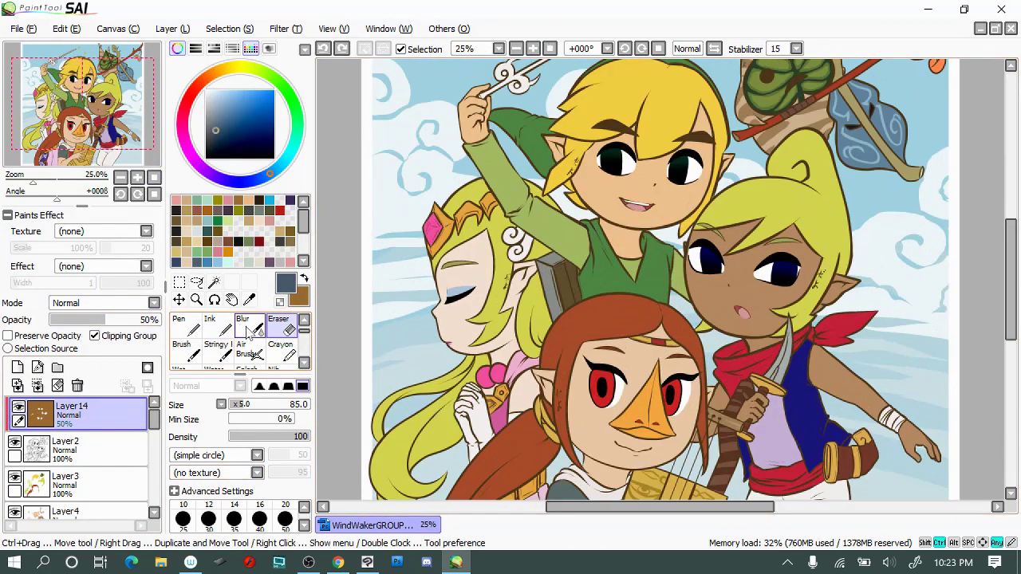
# Recolor the outlines of the boy's green clothing and the blue cello in dark green with the Ink tool on Layer14
pyautogui.click(209, 324)
pyautogui.moveTo(587, 221); pyautogui.dragTo(606, 239)
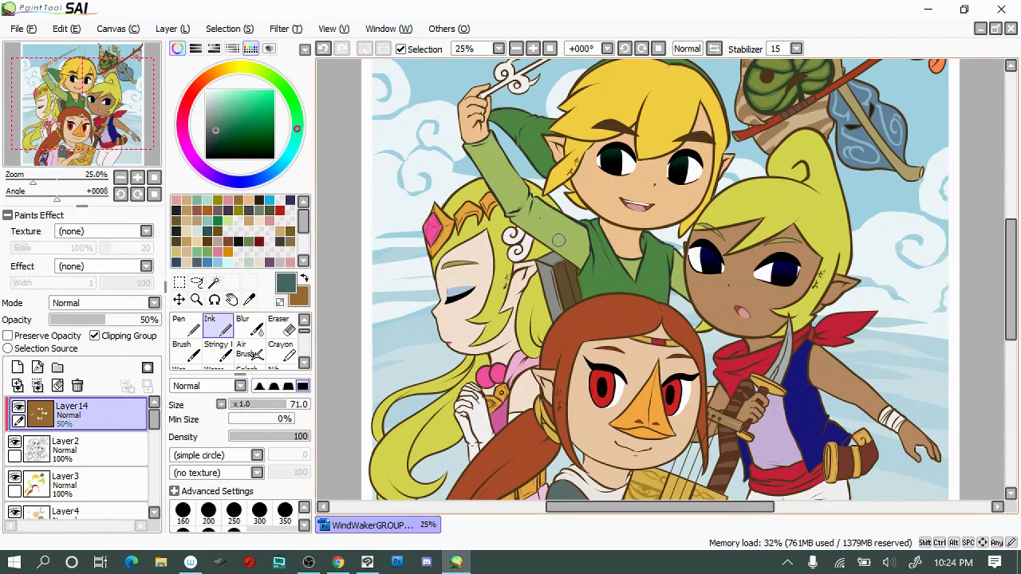
pyautogui.scroll(2, 681, 258)
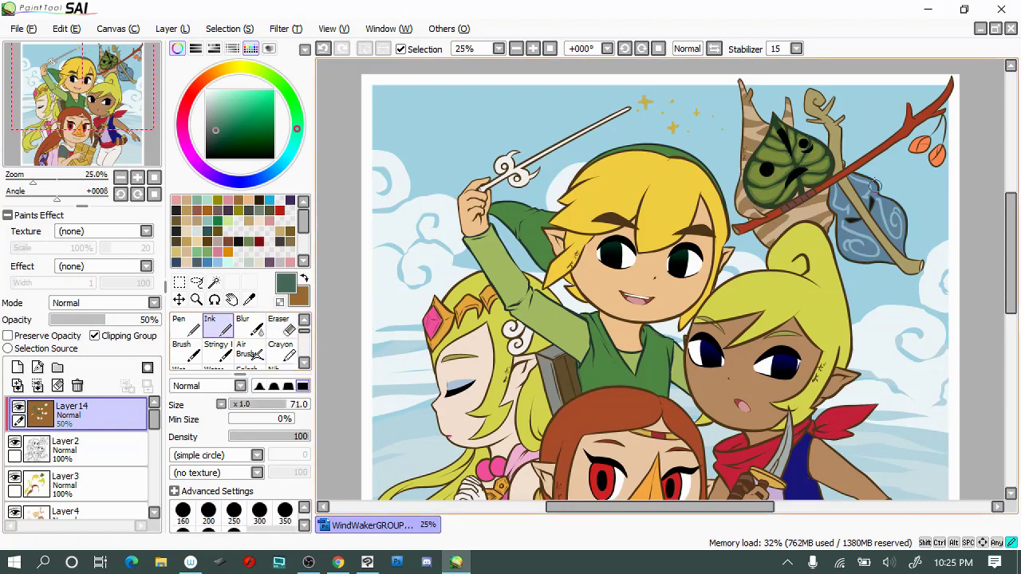
pyautogui.scroll(-5, 860, 165)
# Touch up the line tint on the tan girl and the blue sash with dark brown and dark green on Layer14
pyautogui.press('x')
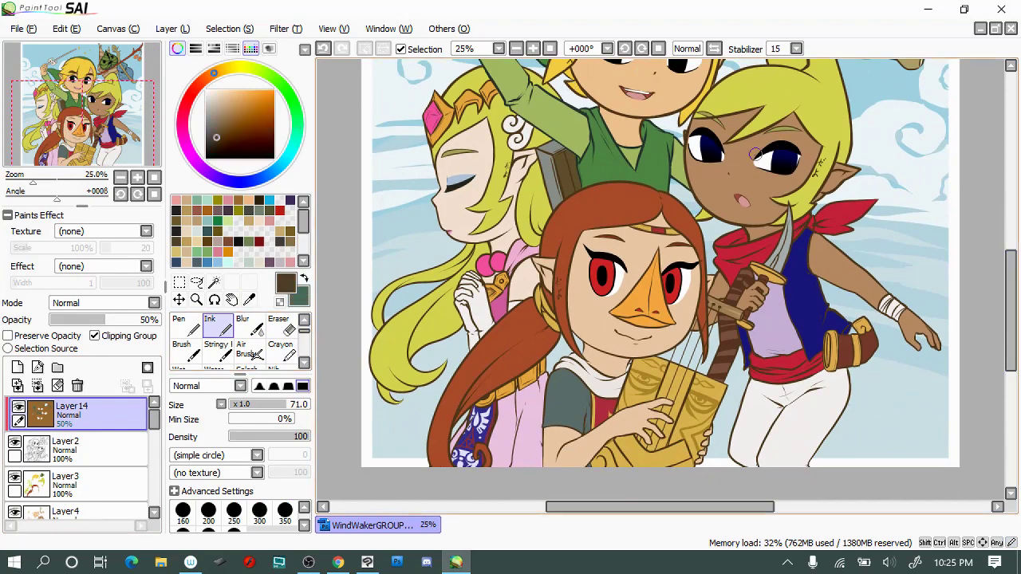
pyautogui.scroll(3, 772, 137)
pyautogui.press('x')
pyautogui.scroll(-2, 813, 277)
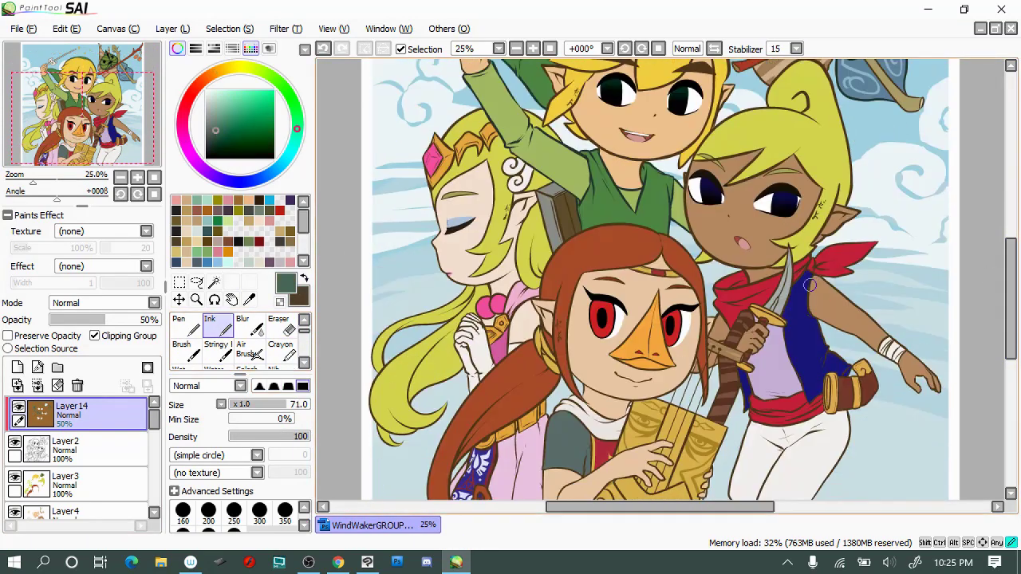
pyautogui.scroll(-3, 588, 437)
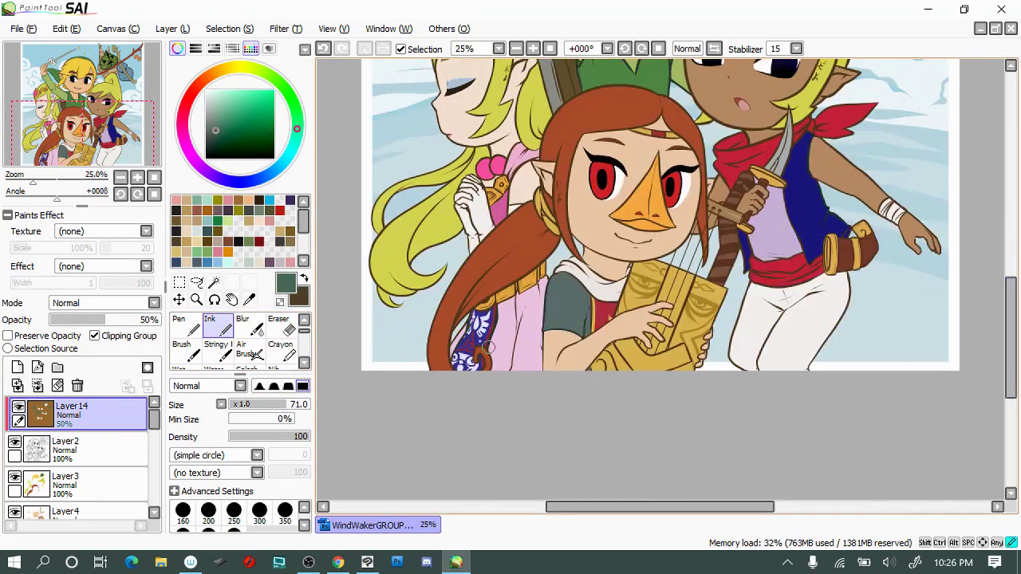
pyautogui.scroll(4, 748, 252)
pyautogui.scroll(-1, 747, 253)
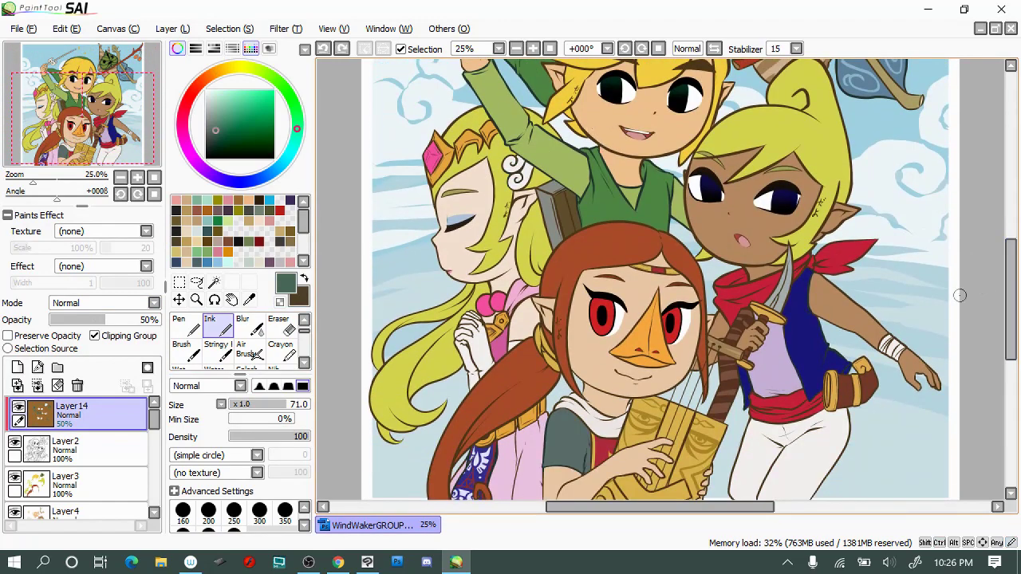
# Touch up the orange details on the princess's blue sash on Layer7 with sampled colors
pyautogui.keyDown('ctrl'); pyautogui.keyDown('shift'); pyautogui.click(789, 455); pyautogui.keyUp('shift'); pyautogui.keyUp('ctrl')
pyautogui.keyDown('alt'); pyautogui.click(789, 455); pyautogui.keyUp('alt')
pyautogui.scroll(1, 662, 280)
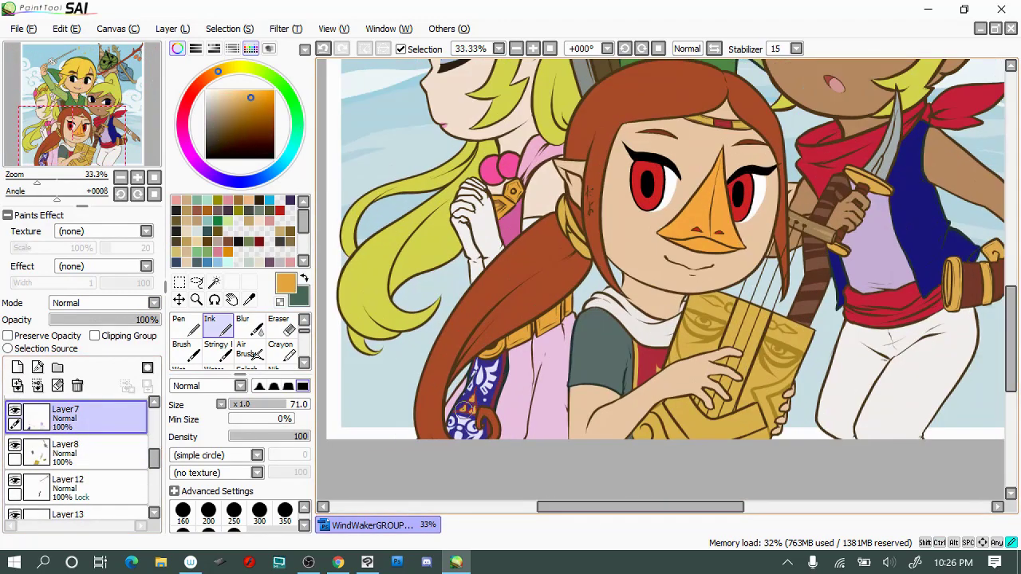
pyautogui.keyDown('alt'); pyautogui.click(469, 401); pyautogui.keyUp('alt')
pyautogui.scroll(3, 469, 405)
pyautogui.keyDown('alt'); pyautogui.click(750, 385); pyautogui.keyUp('alt')
pyautogui.keyDown('ctrl'); pyautogui.keyDown('shift'); pyautogui.click(751, 384); pyautogui.keyUp('shift'); pyautogui.keyUp('ctrl')
# Retint the boy's eyebrows dark brown and the hair lines crossing them brown on Layer14
pyautogui.scroll(-2, 893, 245)
pyautogui.scroll(2, 893, 245)
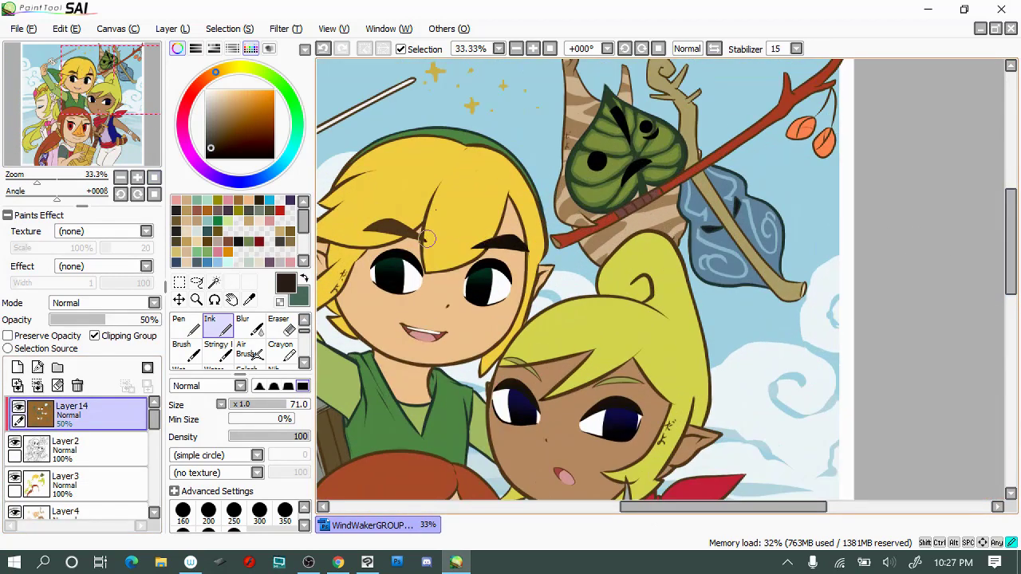
pyautogui.keyDown('alt'); pyautogui.click(454, 213); pyautogui.keyUp('alt')
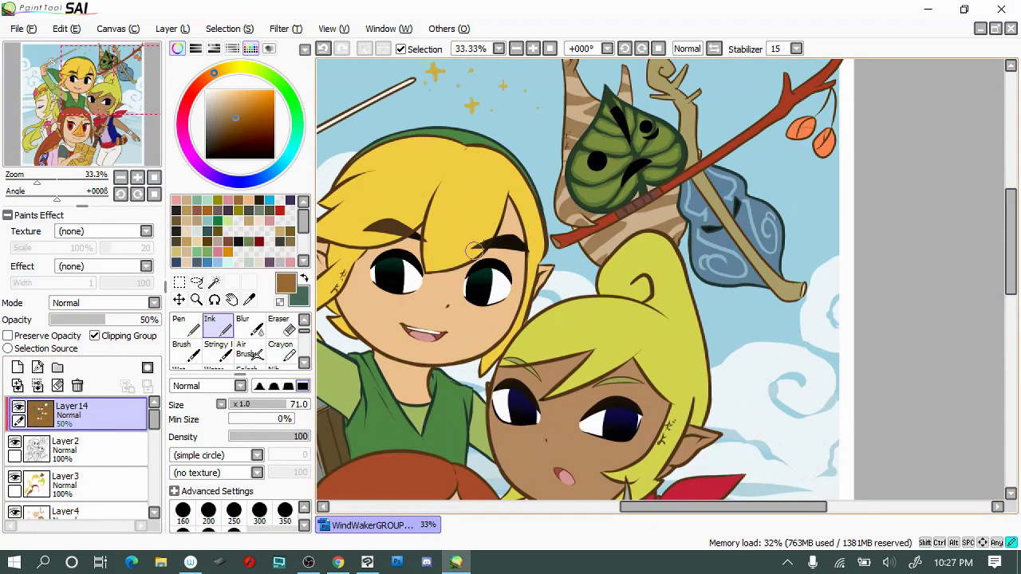
pyautogui.press('x')
pyautogui.hscroll(-3, 856, 360)
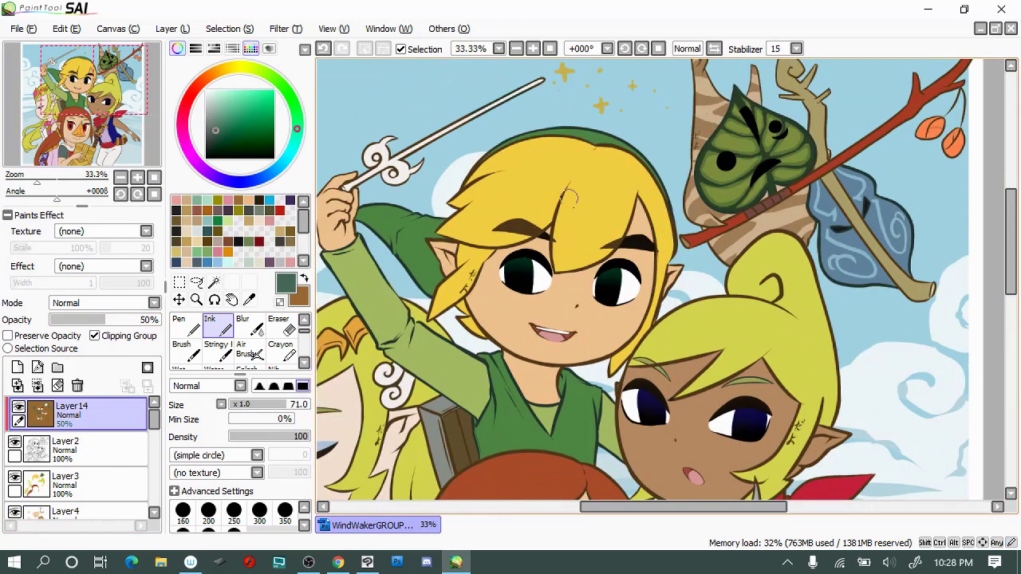
pyautogui.scroll(-1, 351, 252)
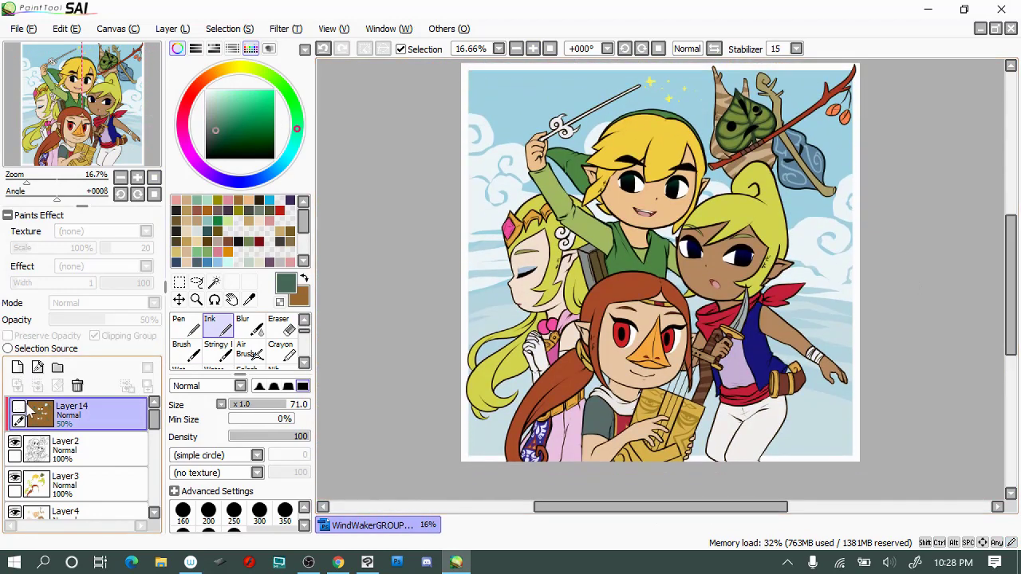
# Try filling a new Overlay layer above Layer14 with purple
pyautogui.click(18, 367)
pyautogui.click(122, 303)
pyautogui.click(95, 354)
pyautogui.click(220, 178)
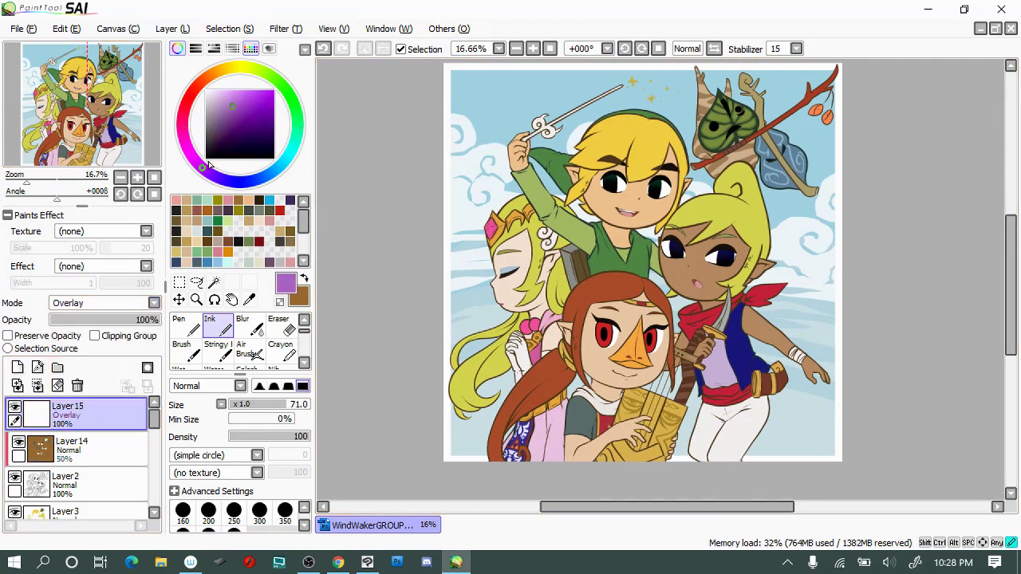
pyautogui.click(232, 120)
pyautogui.press('g')
pyautogui.click(638, 263)
# Try brushing a soft light orange glow over the characters and the sky on the Overlay layer
pyautogui.press('x')
pyautogui.press('v')
pyautogui.moveTo(733, 240); pyautogui.dragTo(655, 335)
pyautogui.moveTo(535, 264)
pyautogui.mouseDown()
pyautogui.moveTo(814, 96)
pyautogui.moveTo(740, 451)
pyautogui.mouseUp()
pyautogui.moveTo(631, 112)
pyautogui.mouseDown()
pyautogui.moveTo(606, 287)
pyautogui.moveTo(574, 207)
pyautogui.moveTo(758, 303)
pyautogui.moveTo(862, 109)
pyautogui.mouseUp()
pyautogui.press('c')
pyautogui.moveTo(694, 231)
pyautogui.mouseDown()
pyautogui.moveTo(606, 271)
pyautogui.moveTo(623, 335)
pyautogui.moveTo(718, 119)
pyautogui.mouseUp()
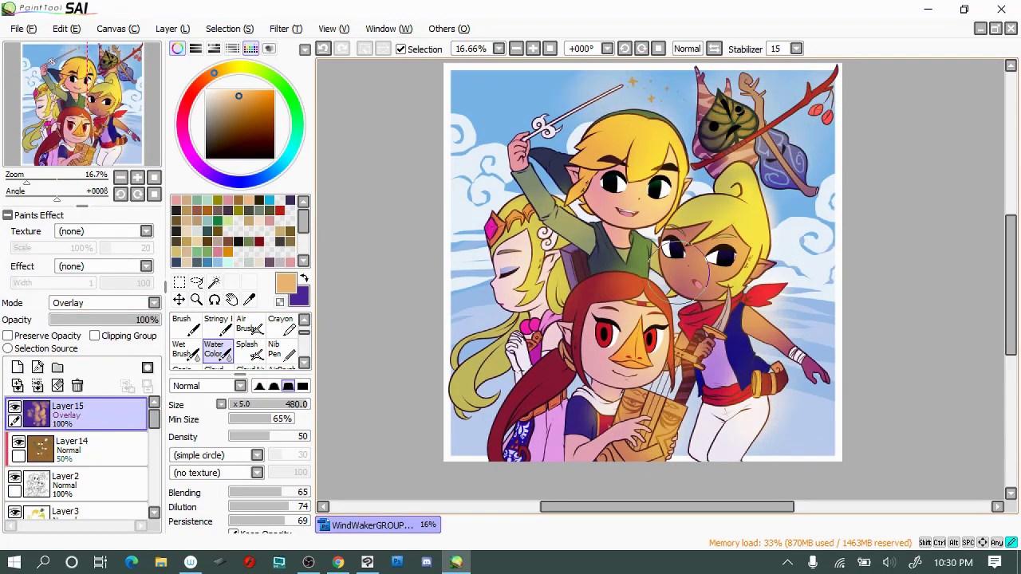
# Try the Overlay layer at 50% opacity and delete the layer
pyautogui.moveTo(92, 320)
pyautogui.mouseDown()
pyautogui.moveTo(105, 323)
pyautogui.moveTo(82, 320)
pyautogui.mouseUp()
pyautogui.press('v')
pyautogui.press('x')
pyautogui.press('c')
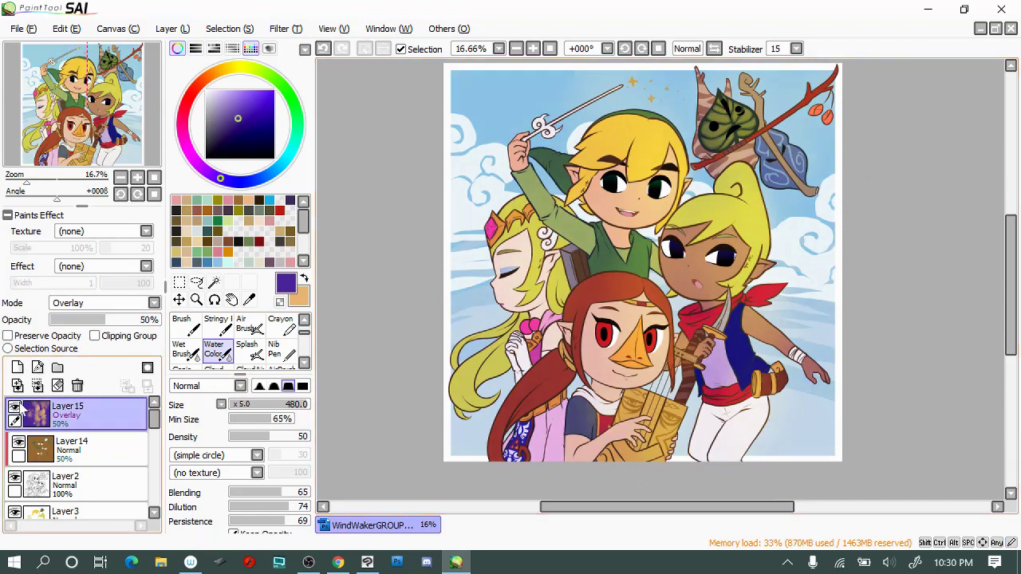
pyautogui.click(77, 385)
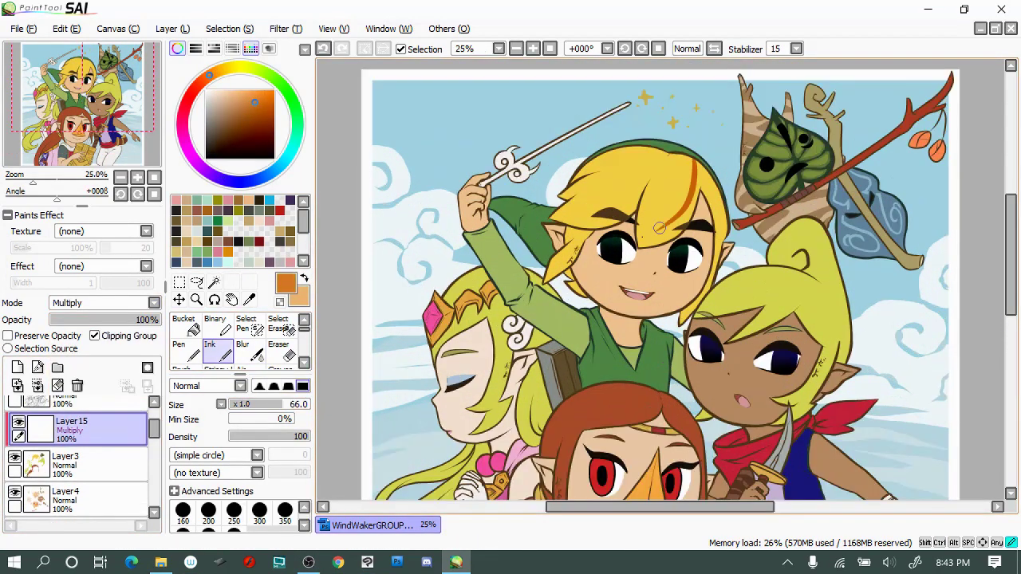
# Shade the boy's yellow hair orange on a Multiply layer clipped to Layer3, with the layer's opacity at 60%
pyautogui.moveTo(659, 228)
pyautogui.mouseDown()
pyautogui.moveTo(684, 164)
pyautogui.moveTo(714, 295)
pyautogui.mouseUp()
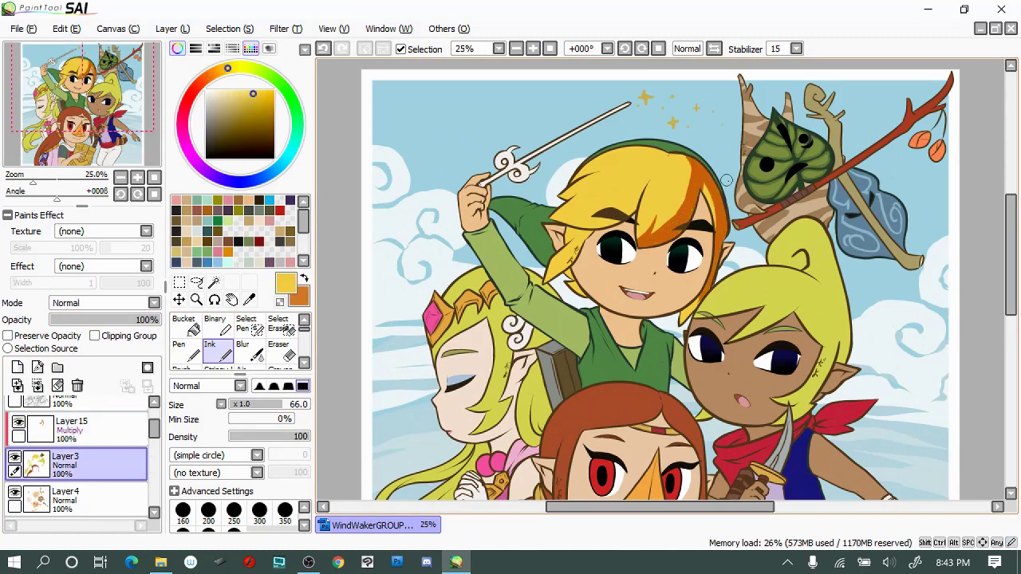
pyautogui.moveTo(650, 199); pyautogui.dragTo(574, 223)
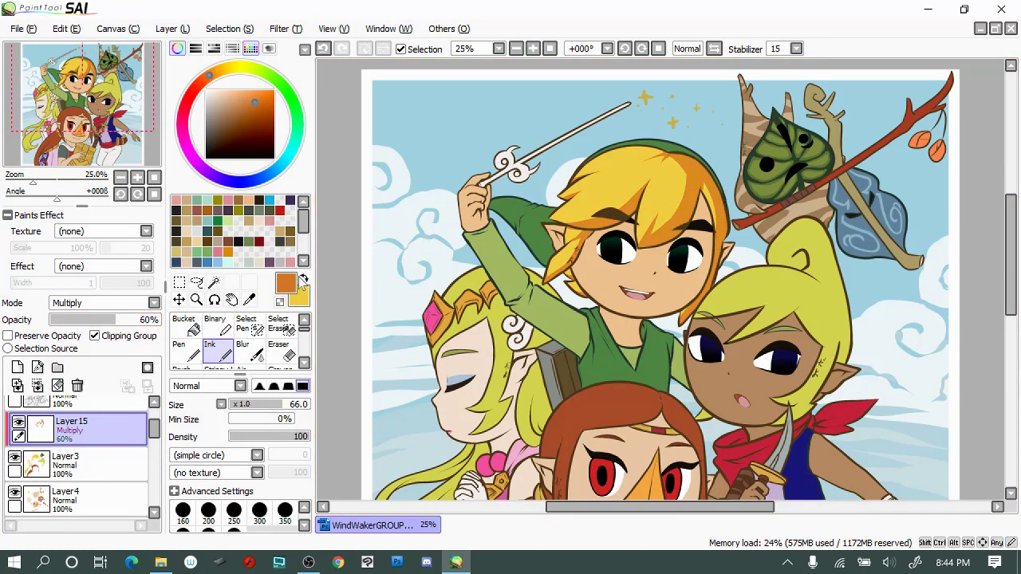
pyautogui.press('x')
# Shade the tan girl's hair and topknot with light green on the Multiply layer, using a size 56 Ink brush
pyautogui.moveTo(845, 343); pyautogui.dragTo(678, 343)
pyautogui.keyDown('alt'); pyautogui.click(678, 341); pyautogui.keyUp('alt')
pyautogui.keyDown('alt'); pyautogui.click(678, 341); pyautogui.keyUp('alt')
pyautogui.keyDown('alt'); pyautogui.click(658, 239); pyautogui.keyUp('alt')
pyautogui.press('[')
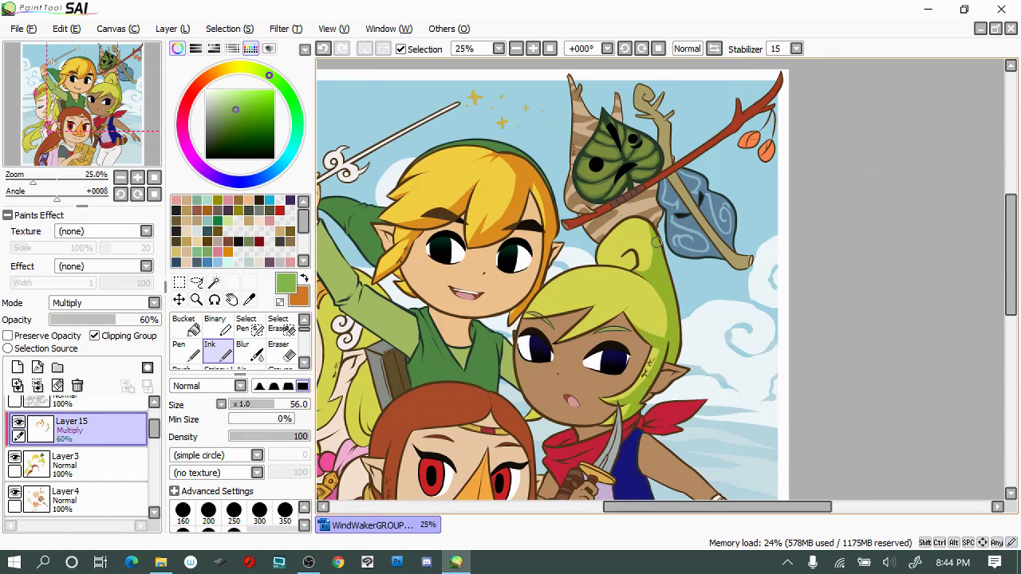
pyautogui.press('e')
pyautogui.keyDown('ctrl'); pyautogui.click(340, 138); pyautogui.keyUp('ctrl')
pyautogui.press('n')
# Shade the princess's long hair with the same light green on the Multiply layer
pyautogui.keyDown('ctrl'); pyautogui.click(356, 415); pyautogui.keyUp('ctrl')
pyautogui.moveTo(355, 415); pyautogui.dragTo(533, 415)
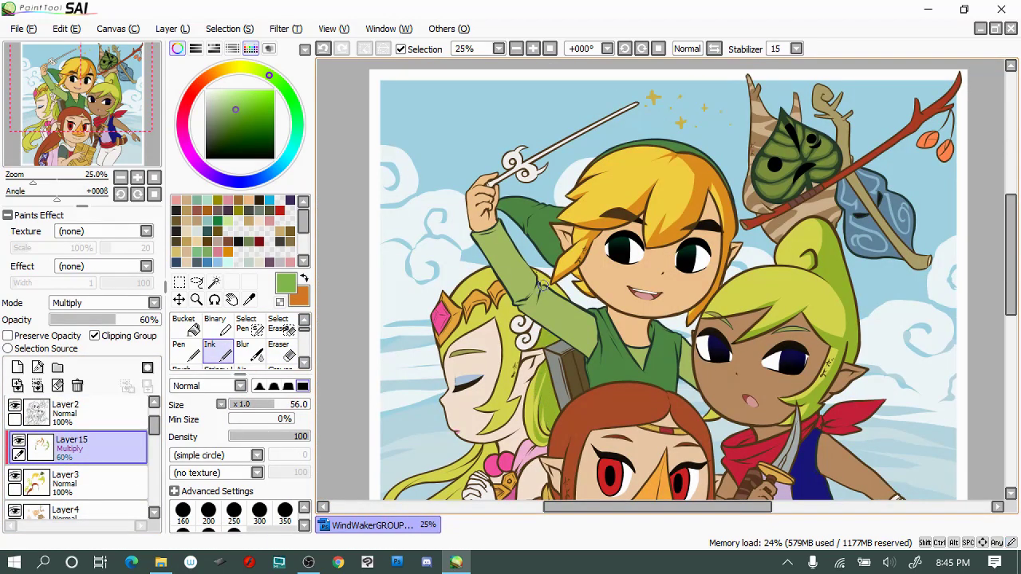
pyautogui.scroll(-2, 540, 285)
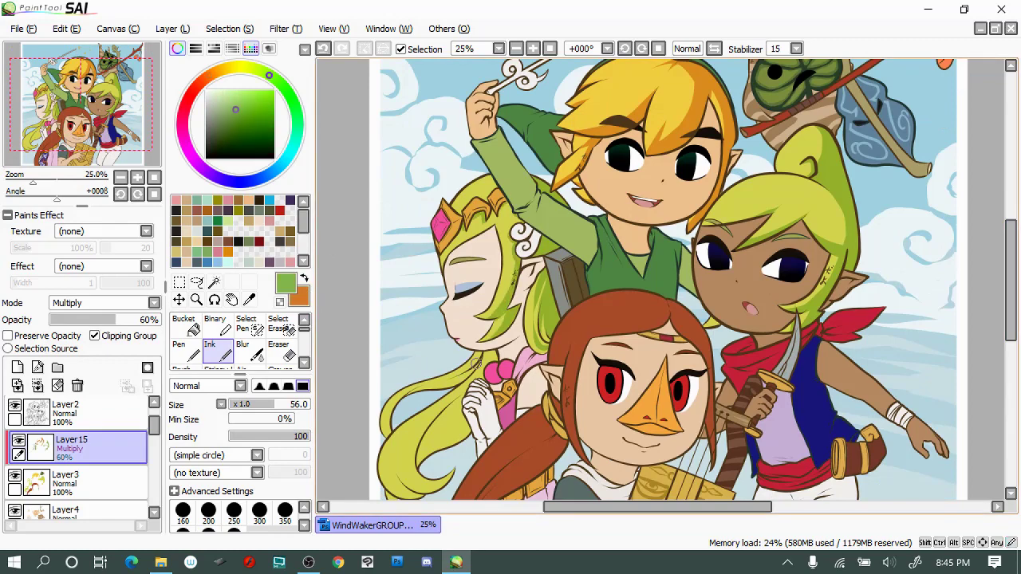
pyautogui.scroll(-1, 403, 403)
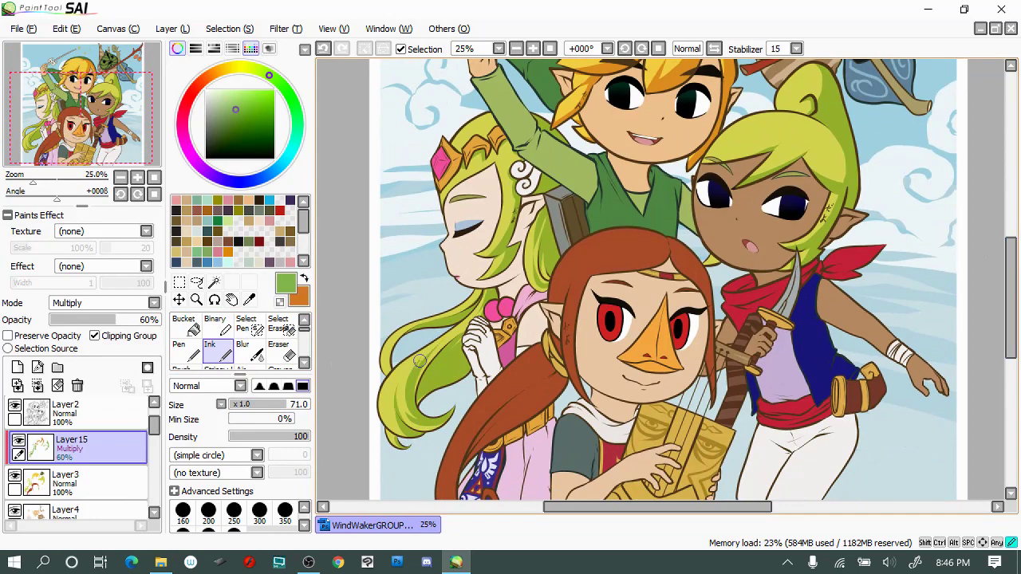
# Shade the red-haired girl's hair and ponytail with crimson on the Layer15 Multiply layer
pyautogui.press('x')
pyautogui.press('x')
pyautogui.press('x')
pyautogui.click(279, 210)
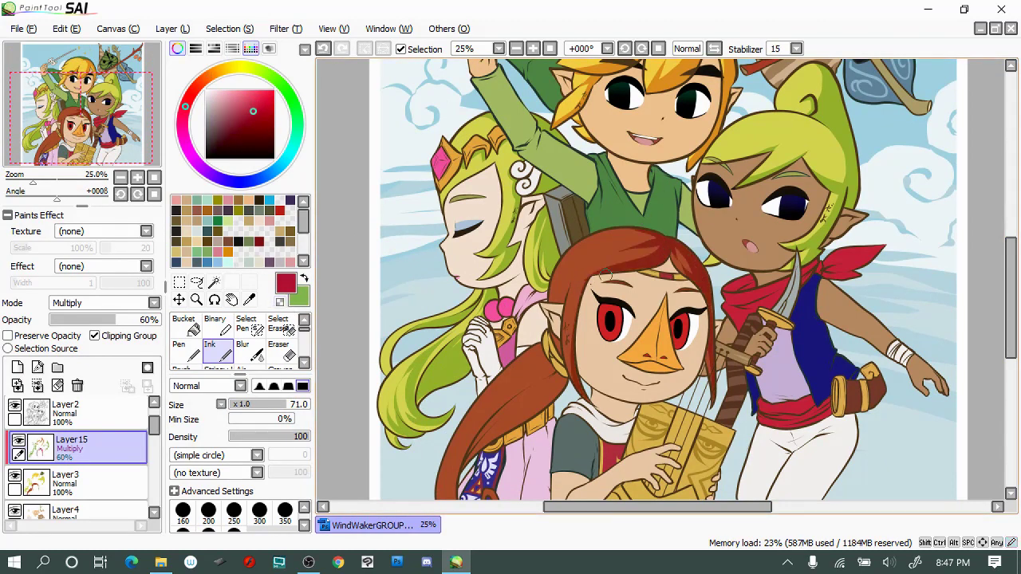
pyautogui.scroll(-2, 603, 264)
pyautogui.moveTo(566, 271)
pyautogui.mouseDown()
pyautogui.moveTo(479, 359)
pyautogui.moveTo(542, 263)
pyautogui.mouseUp()
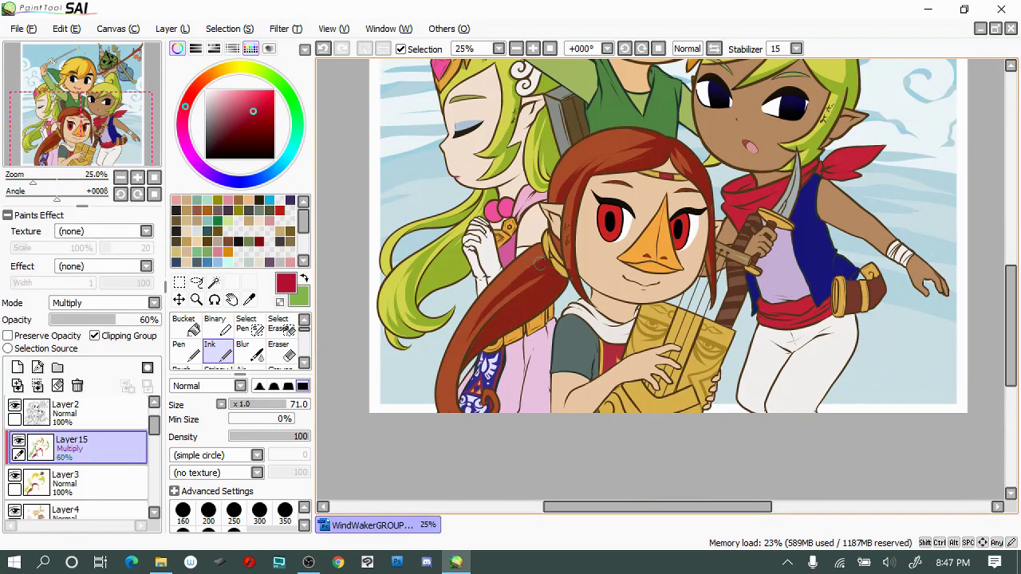
pyautogui.scroll(1, 650, 231)
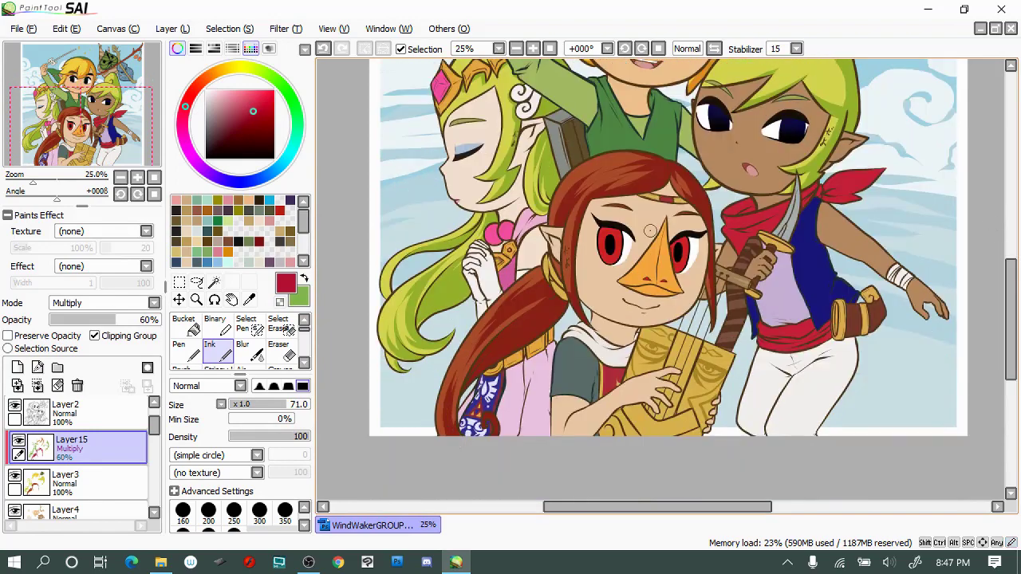
# Shade the green leaf mask with a muted teal-green on the same Multiply layer
pyautogui.scroll(4, 550, 319)
pyautogui.press('x')
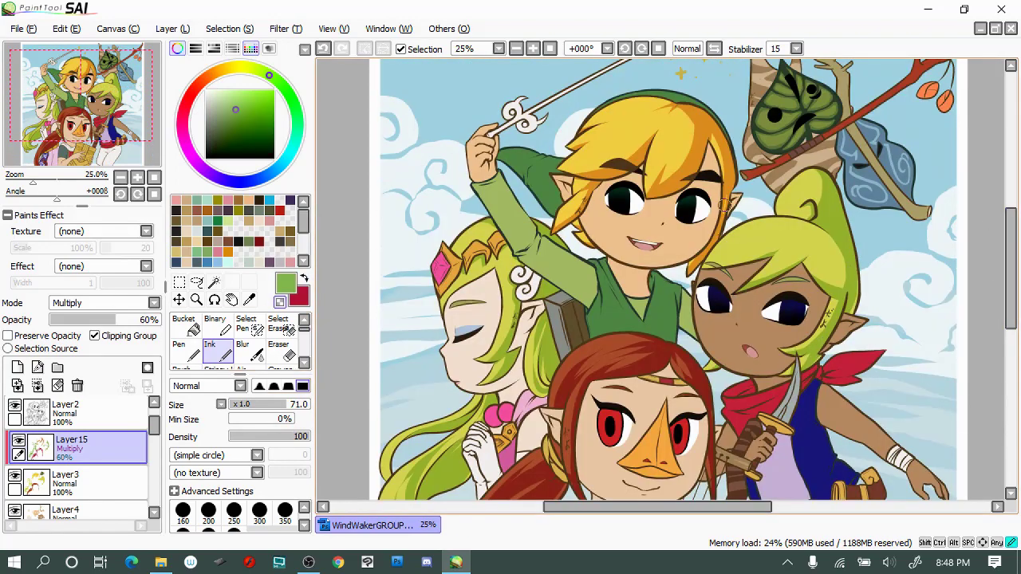
pyautogui.keyDown('alt'); pyautogui.click(745, 243); pyautogui.keyUp('alt')
pyautogui.scroll(-1, 399, 335)
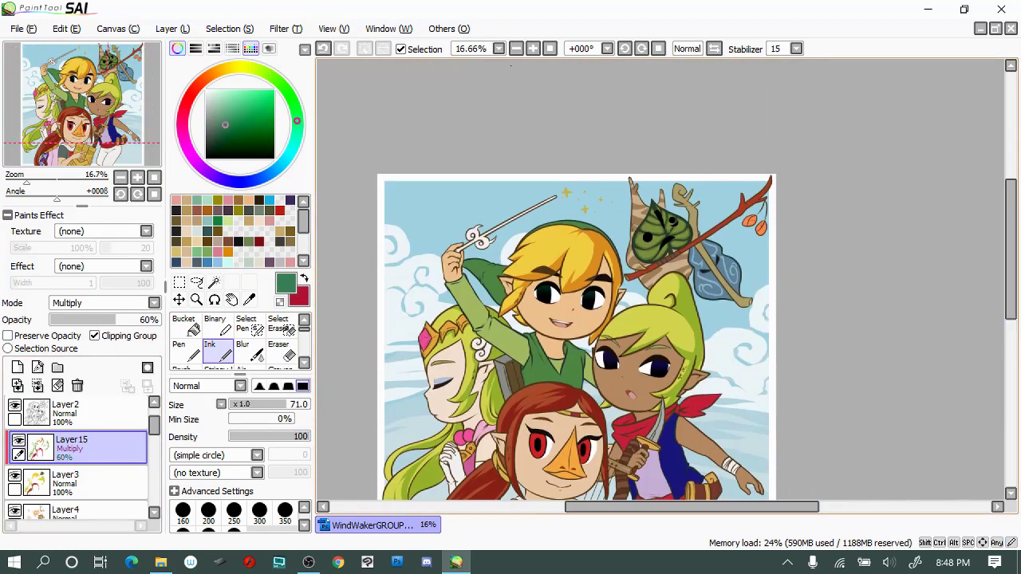
pyautogui.scroll(1, 653, 156)
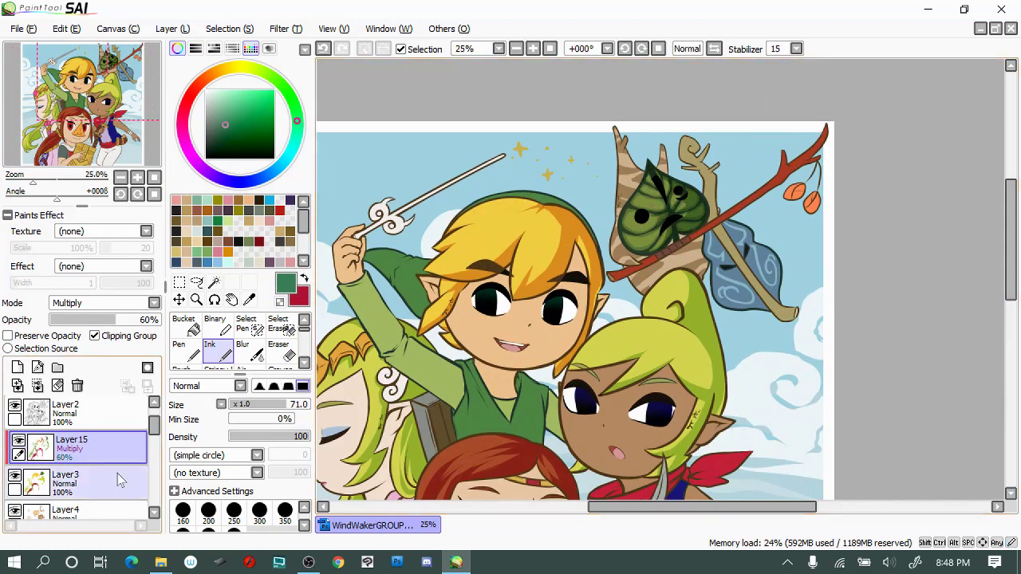
# Shade the boy's skin with red-orange on a new Multiply layer clipped to Layer4, with the layer's opacity at 53%
pyautogui.hotkey('ctrl', 'shift', 'n')
pyautogui.press('x')
pyautogui.click(502, 373)
pyautogui.moveTo(158, 320); pyautogui.dragTo(108, 320)
pyautogui.hotkey('ctrl', 'z')
pyautogui.click(574, 307)
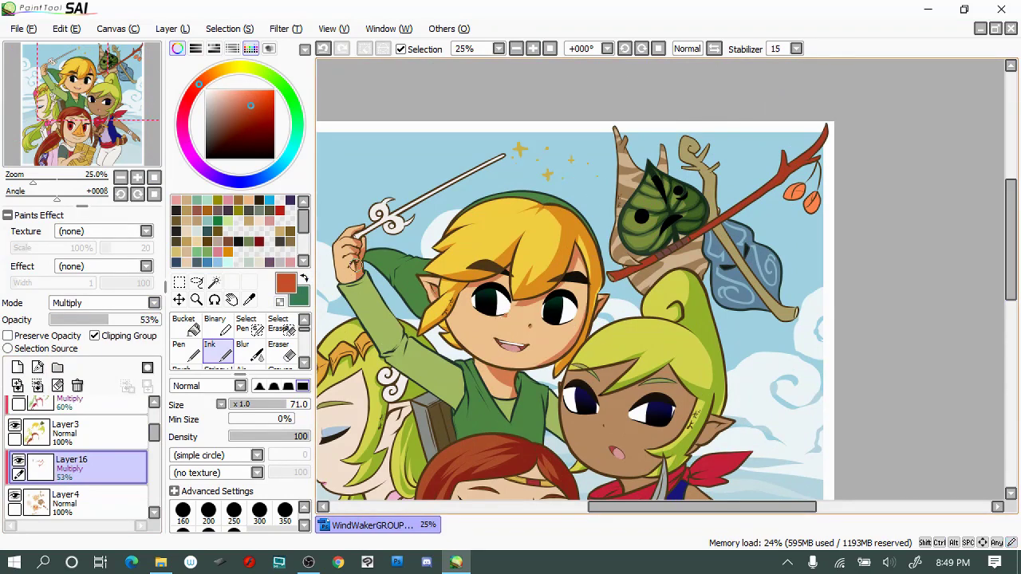
# Shade the red-haired girl's face, neck and beak with the same red-orange on Layer16
pyautogui.scroll(-5, 610, 296)
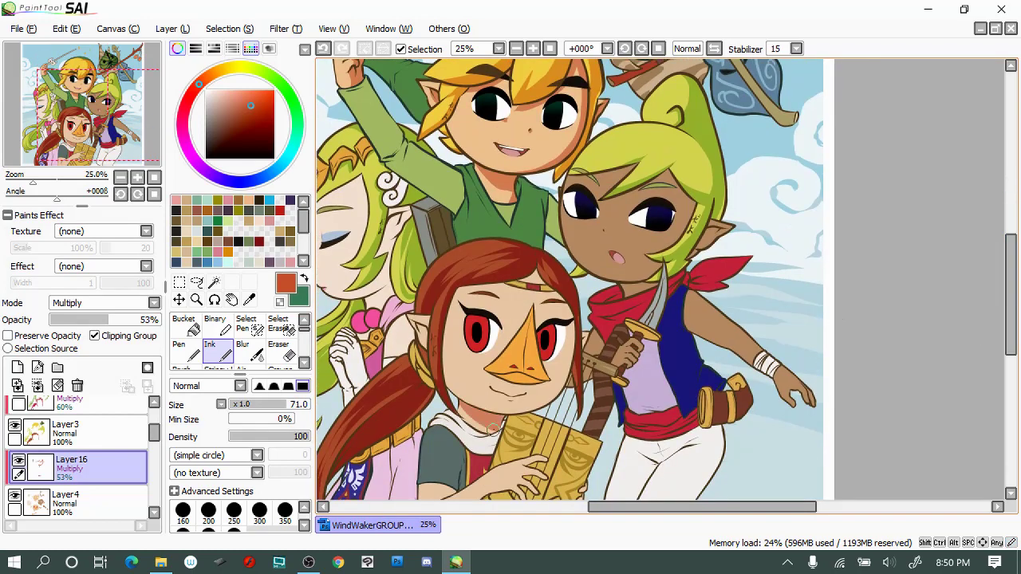
pyautogui.press('e')
pyautogui.press('n')
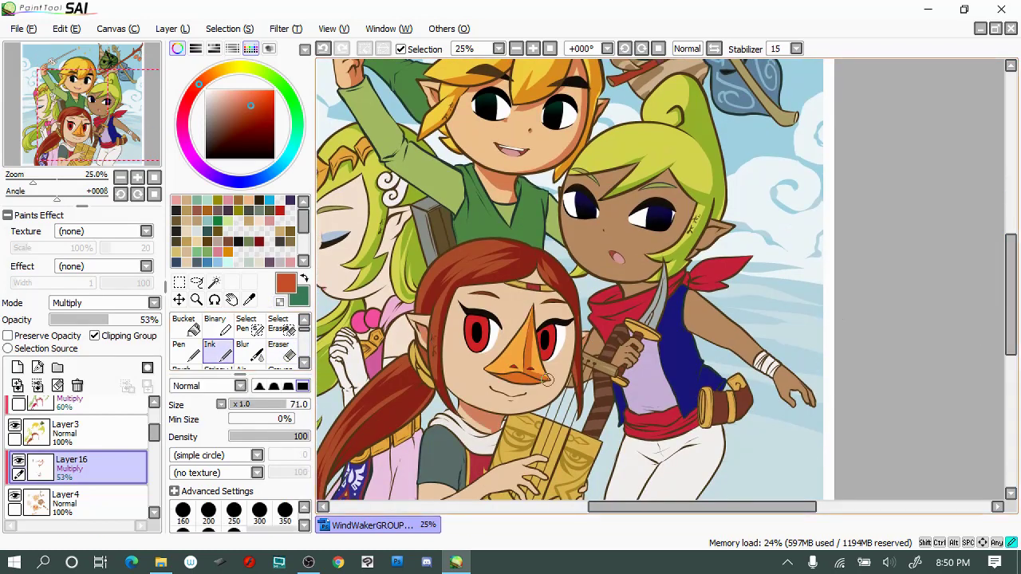
pyautogui.moveTo(547, 371); pyautogui.dragTo(571, 397)
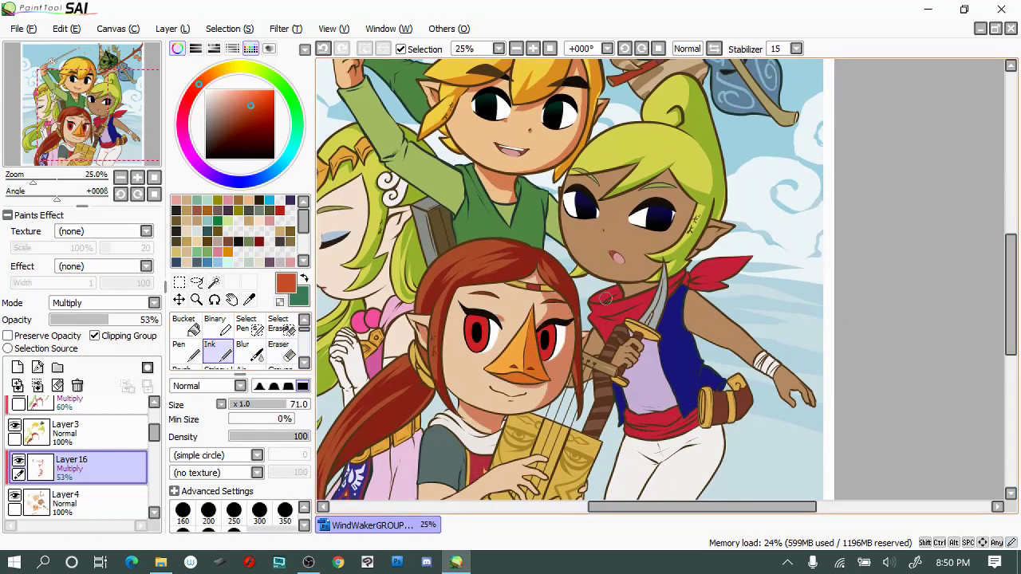
pyautogui.scroll(-2, 486, 351)
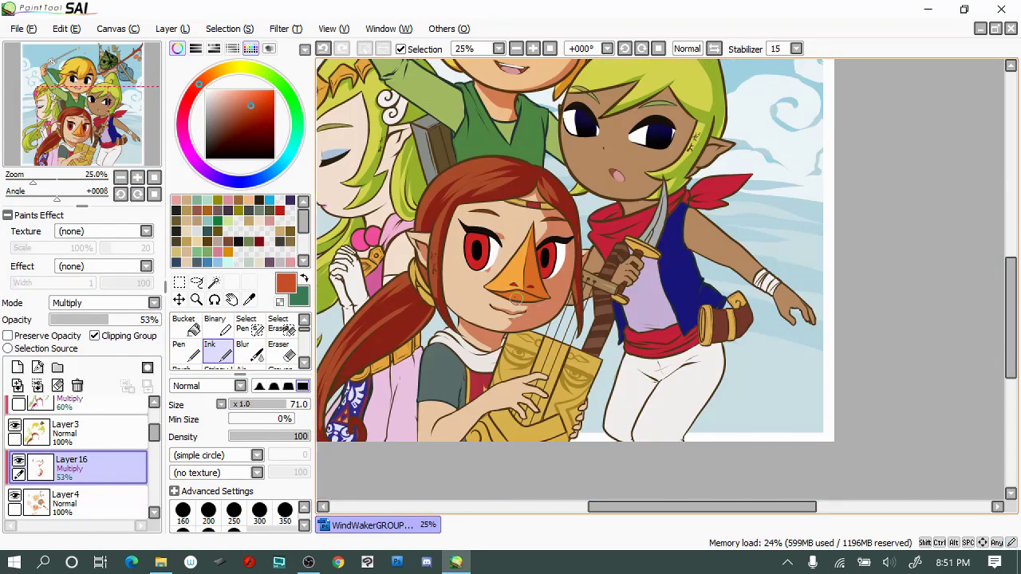
# Shade the princess's face, ear and neck with light orange on Layer16, switching back to red-orange for the red-haired girl's arms
pyautogui.scroll(3, 515, 297)
pyautogui.hscroll(-1, 808, 253)
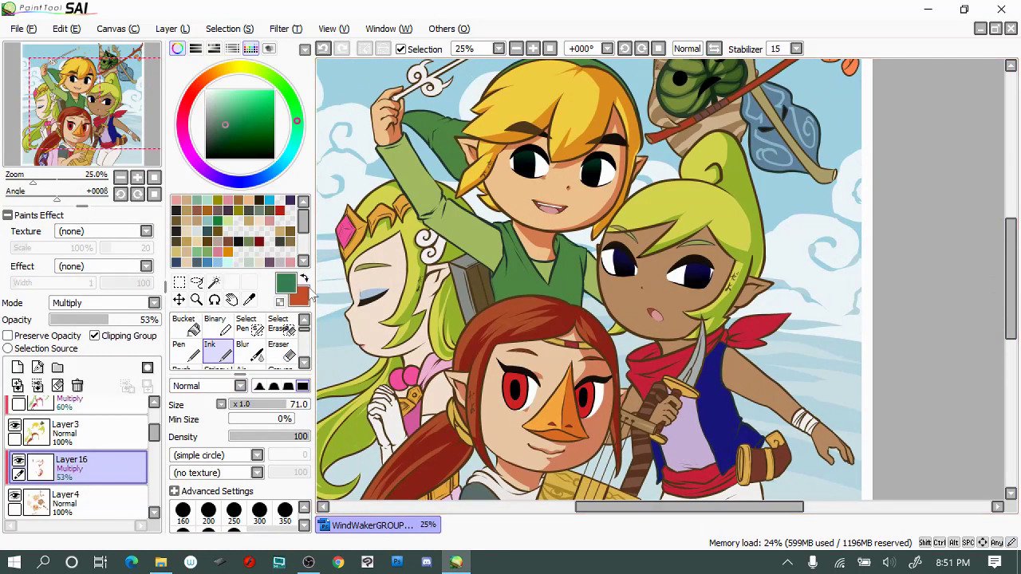
pyautogui.scroll(-2, 544, 139)
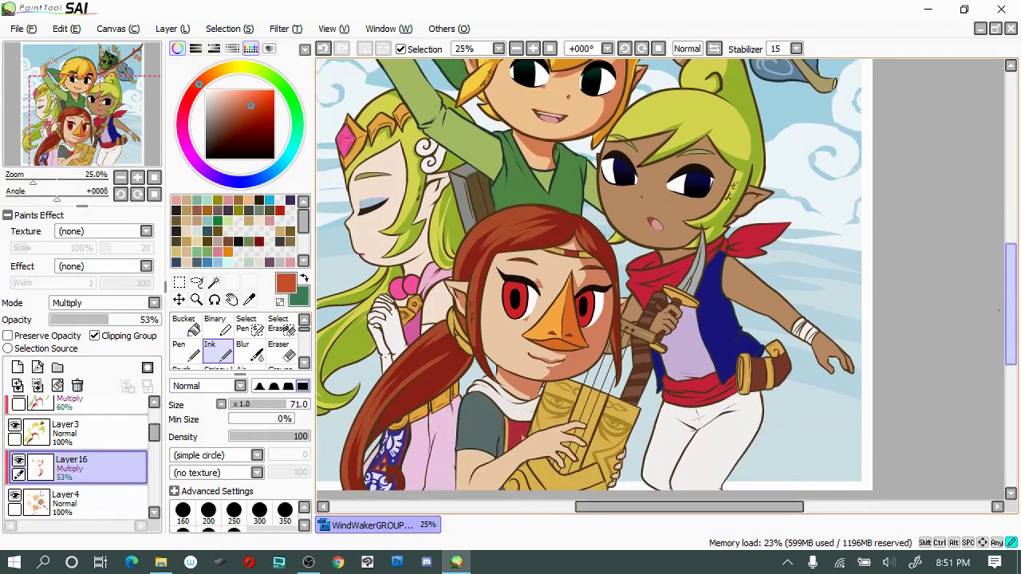
pyautogui.keyDown('alt'); pyautogui.click(431, 239); pyautogui.keyUp('alt')
pyautogui.moveTo(394, 263); pyautogui.dragTo(438, 182)
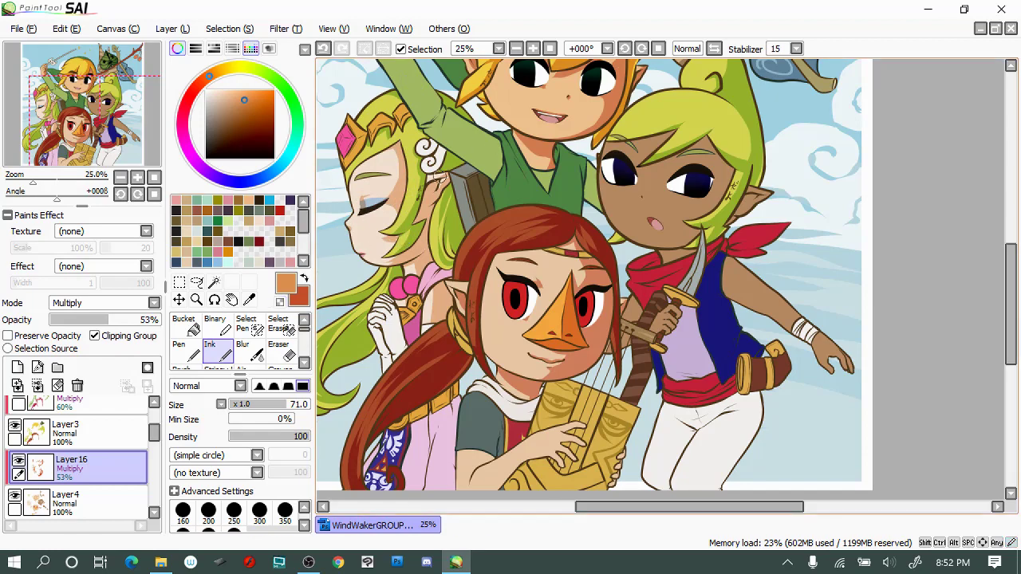
pyautogui.press('x')
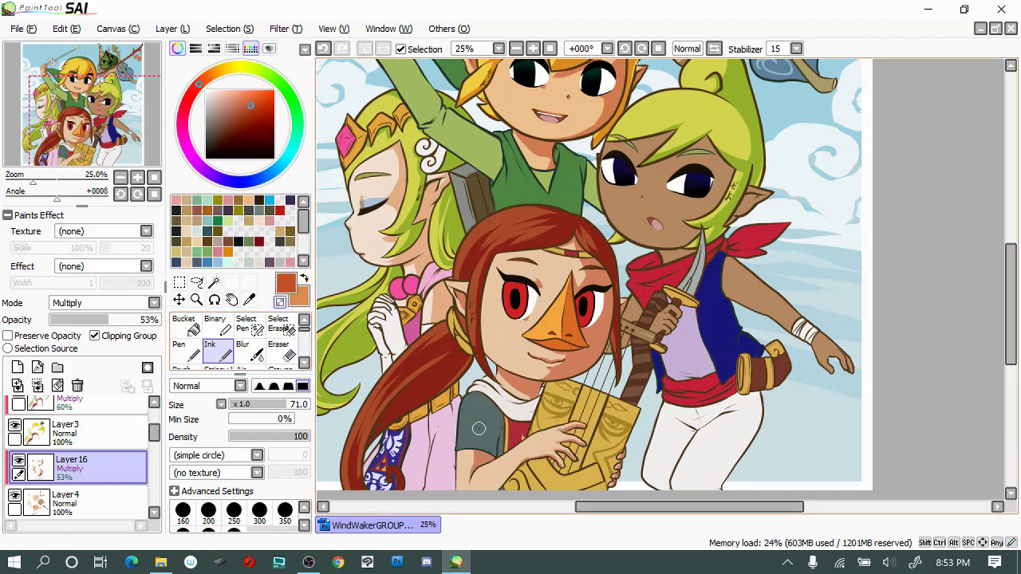
# Shade the tan girl's face with red on Layer16 and raise the layer's opacity to 55%
pyautogui.click(245, 104)
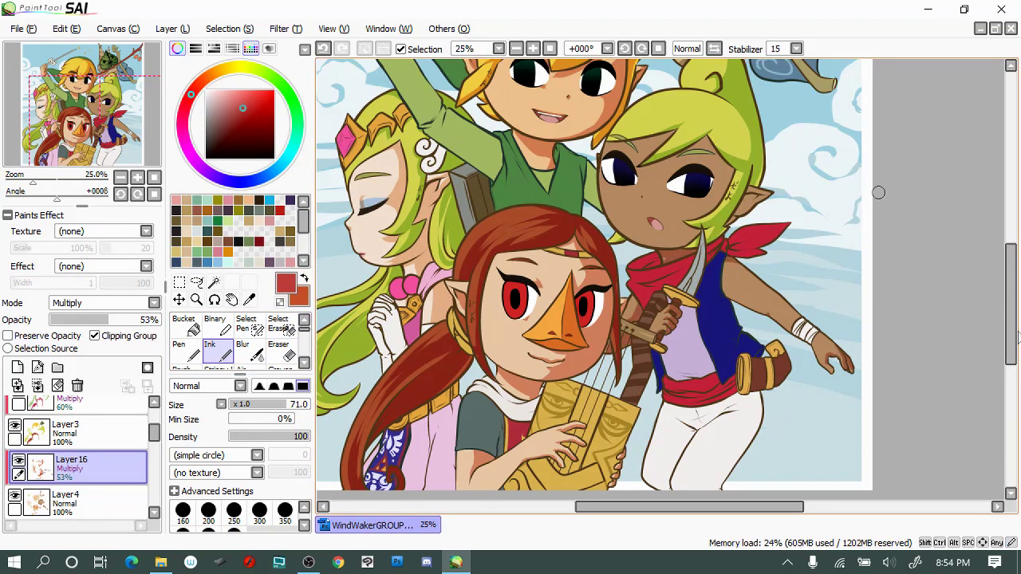
pyautogui.scroll(3, 879, 192)
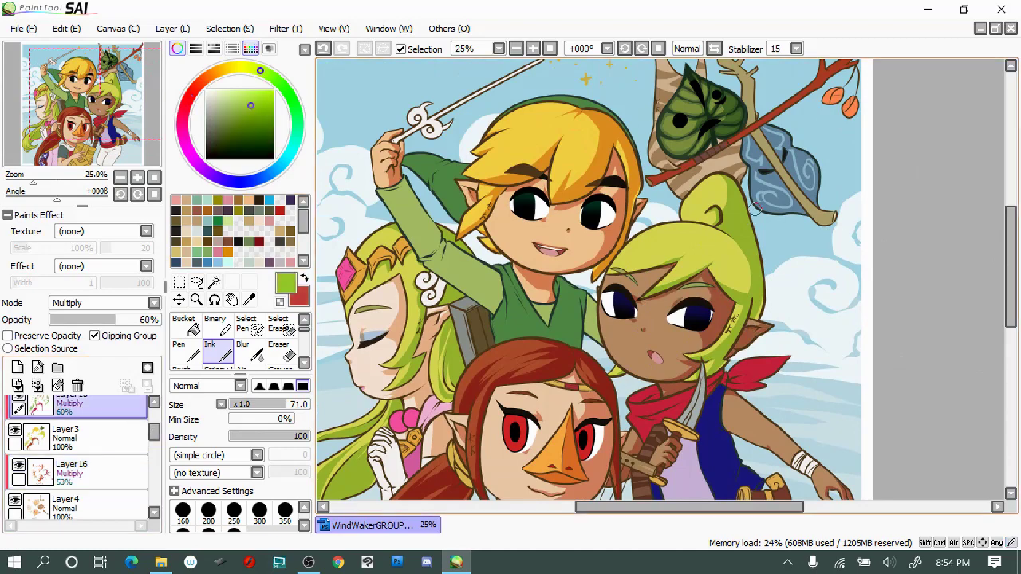
pyautogui.scroll(-1, 112, 324)
pyautogui.click(112, 323)
# Clean up the tan girl's face shadow with the Eraser and shade her arms with the red Ink brush
pyautogui.scroll(-2, 817, 353)
pyautogui.scroll(-3, 907, 248)
pyautogui.press('e')
pyautogui.scroll(3, 463, 412)
pyautogui.hotkey('ctrl', 'z')
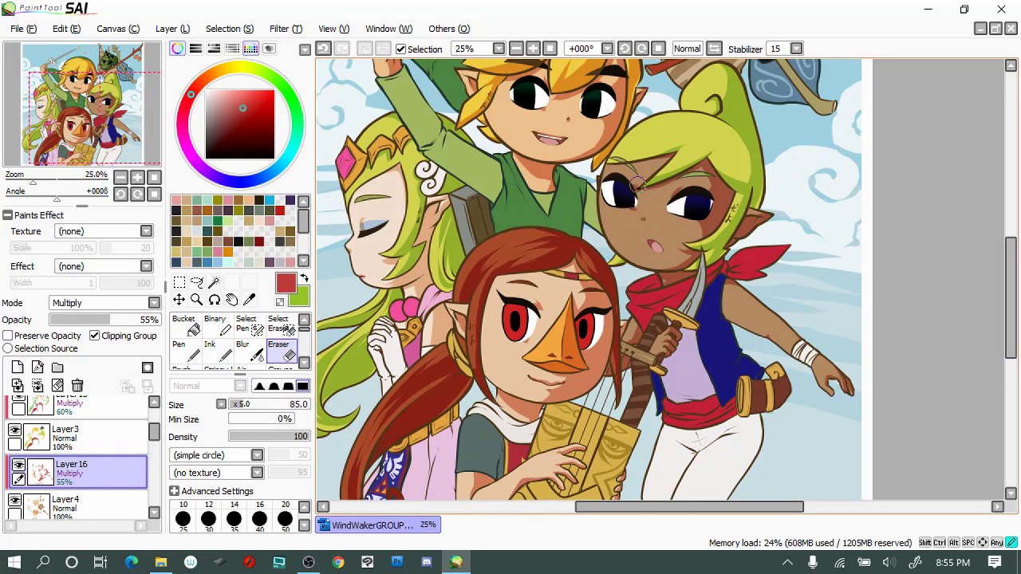
pyautogui.press('n')
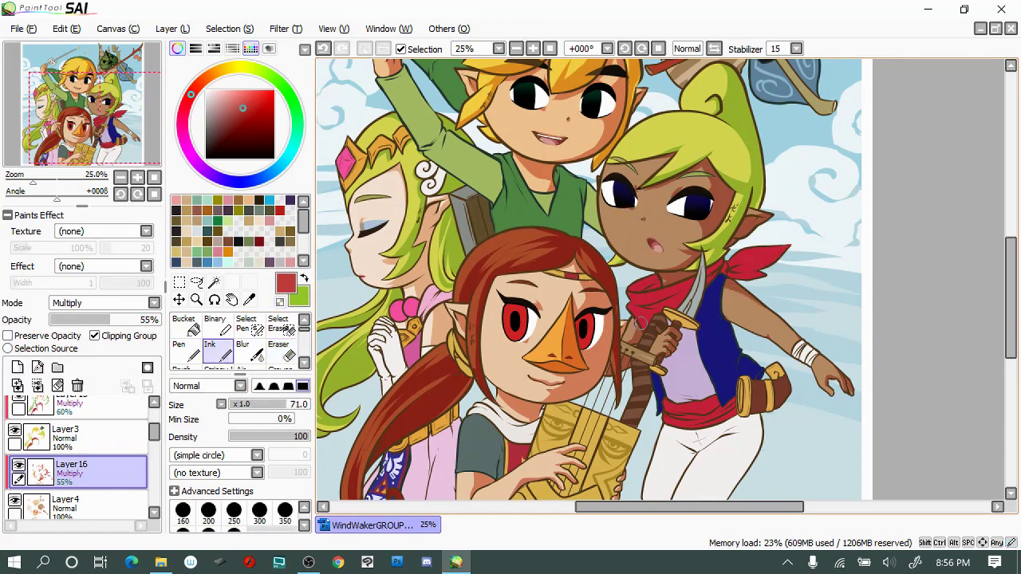
# Shade the leaf creature's striped wooden body on Layer16 and recolor that shading gold with the layer's opacity preserved and a size 300 brush
pyautogui.scroll(2, 656, 347)
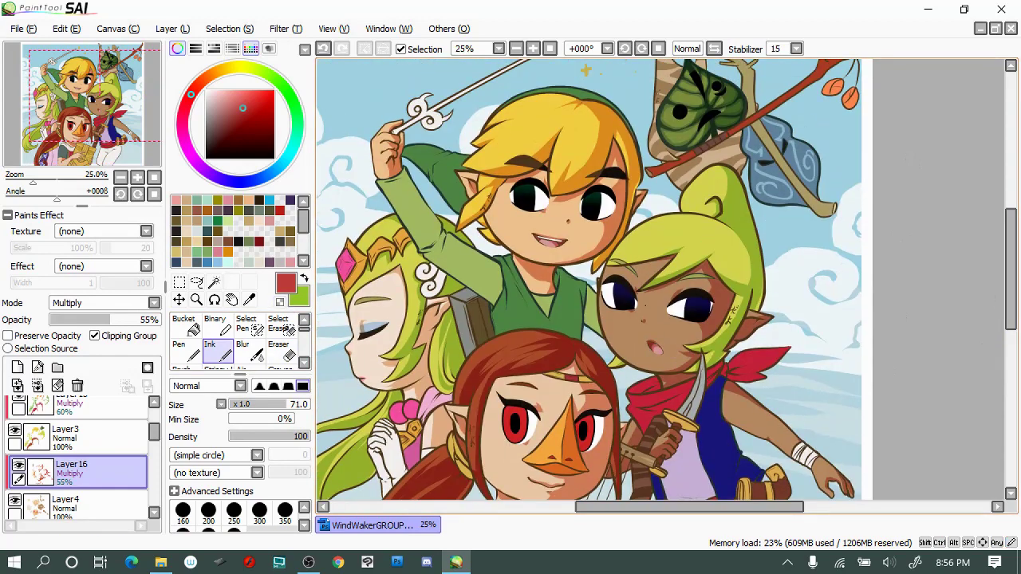
pyautogui.scroll(2, 731, 206)
pyautogui.keyDown('alt'); pyautogui.click(672, 210); pyautogui.keyUp('alt')
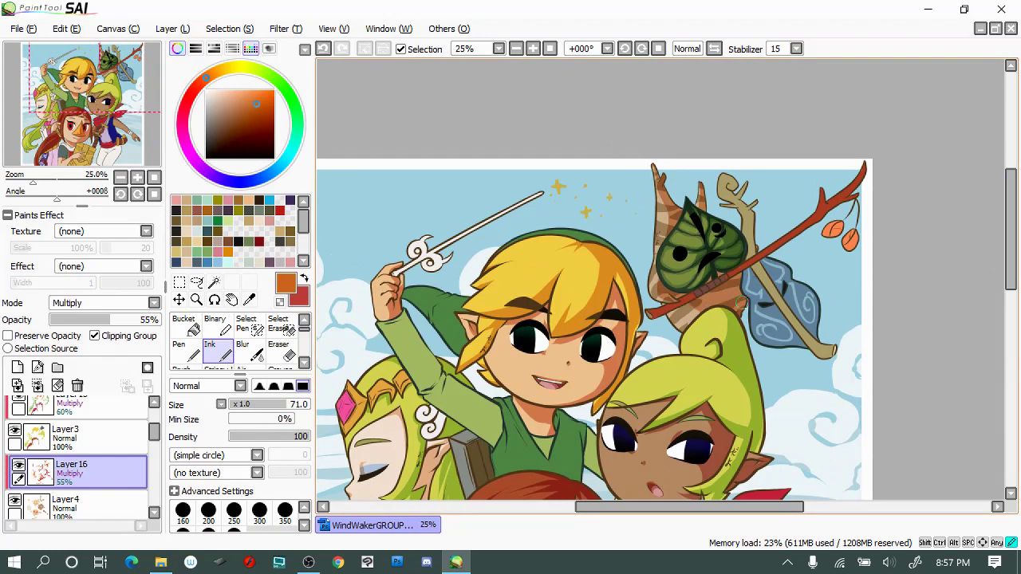
pyautogui.moveTo(1007, 275); pyautogui.dragTo(1006, 336)
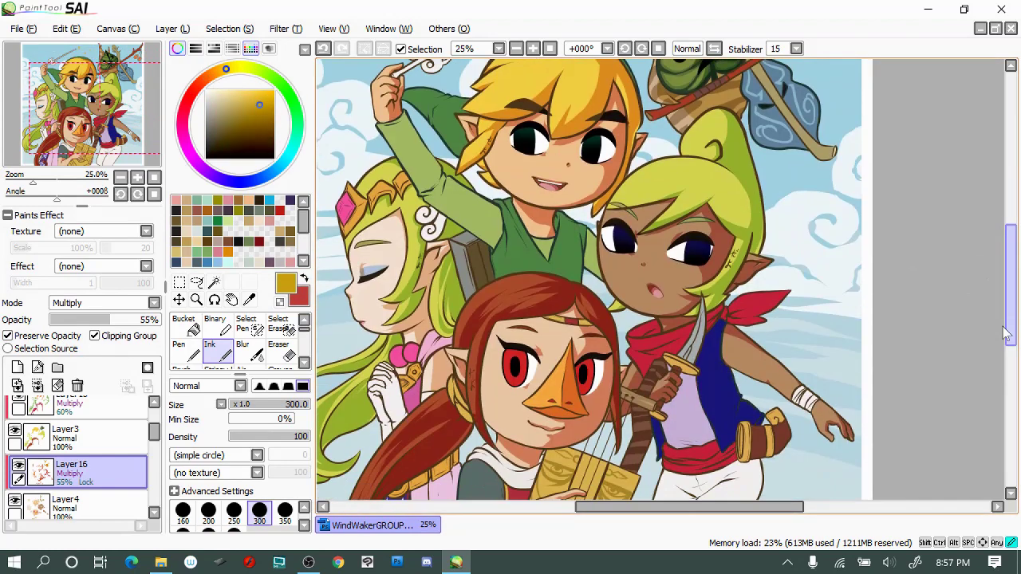
# Shade the tan girl's red scarf and sash with dark pink on a new Multiply layer clipped to Layer5, lowering its opacity to about 75%
pyautogui.click(17, 367)
pyautogui.keyDown('alt'); pyautogui.click(566, 409); pyautogui.keyUp('alt')
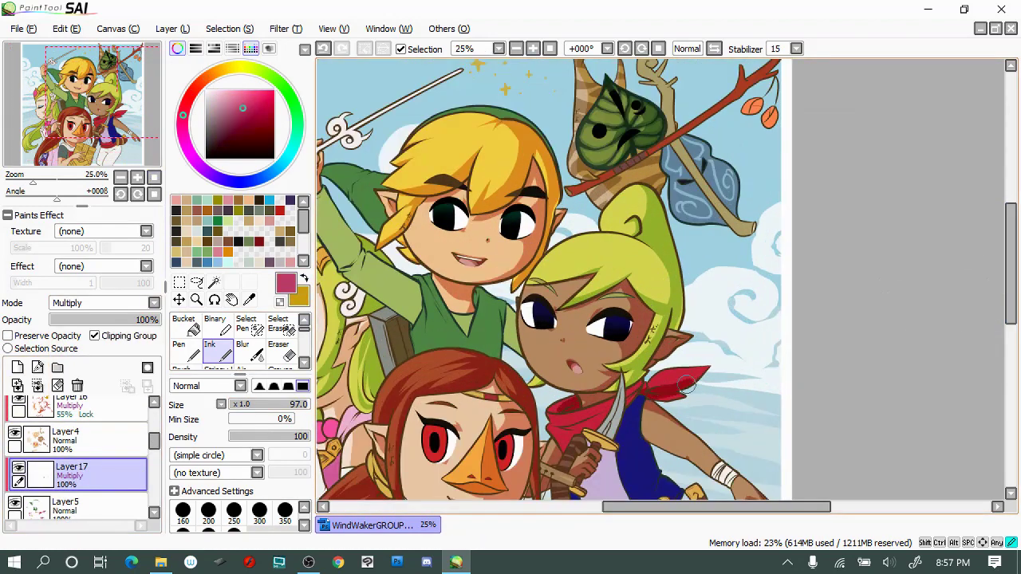
pyautogui.scroll(-3, 577, 439)
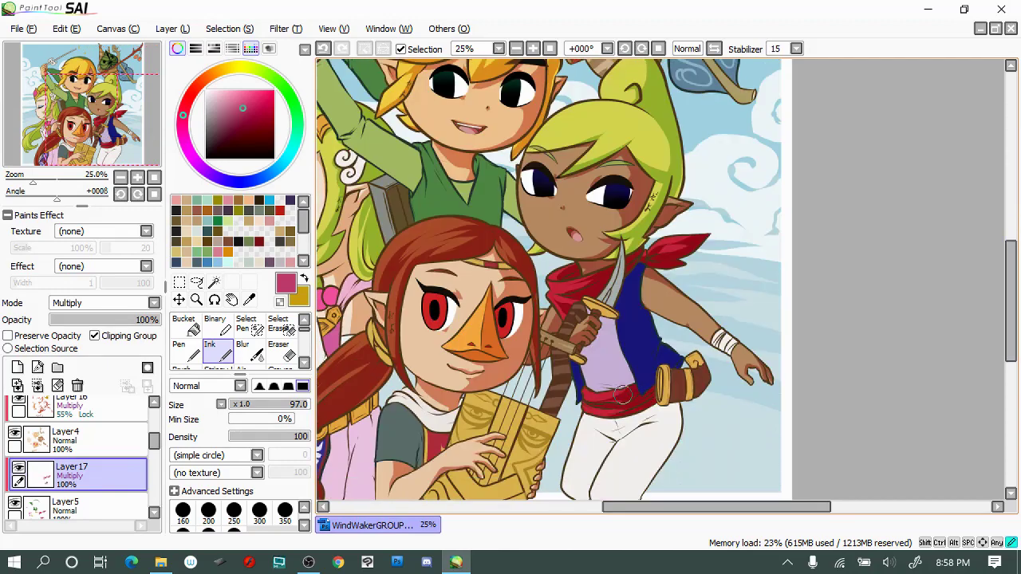
pyautogui.hscroll(-2, 737, 230)
pyautogui.click(131, 319)
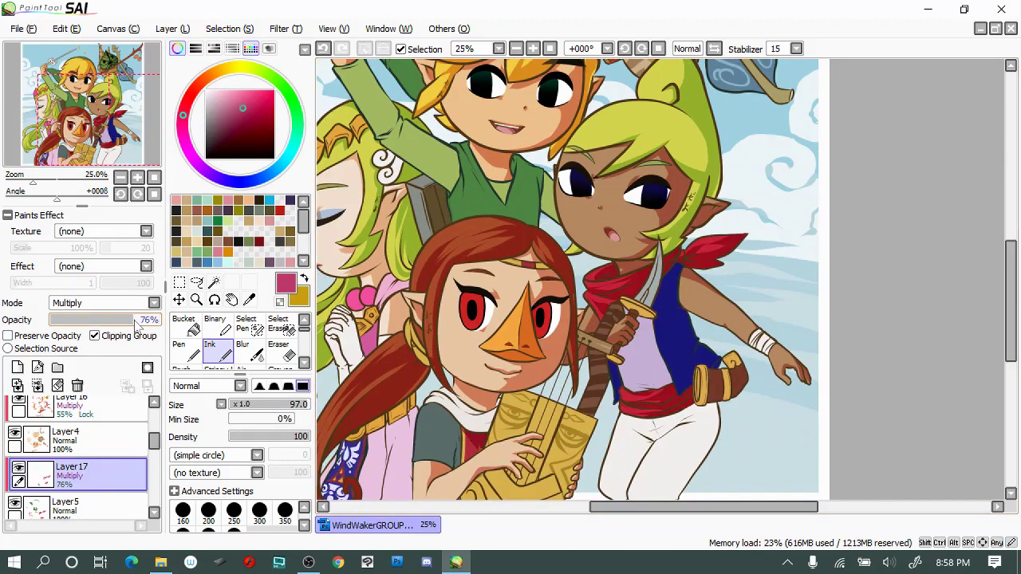
# Shade the princess's pink dress on Layer17 and recolor its shadows lighter pink with the layer's opacity preserved
pyautogui.hscroll(-5, 526, 281)
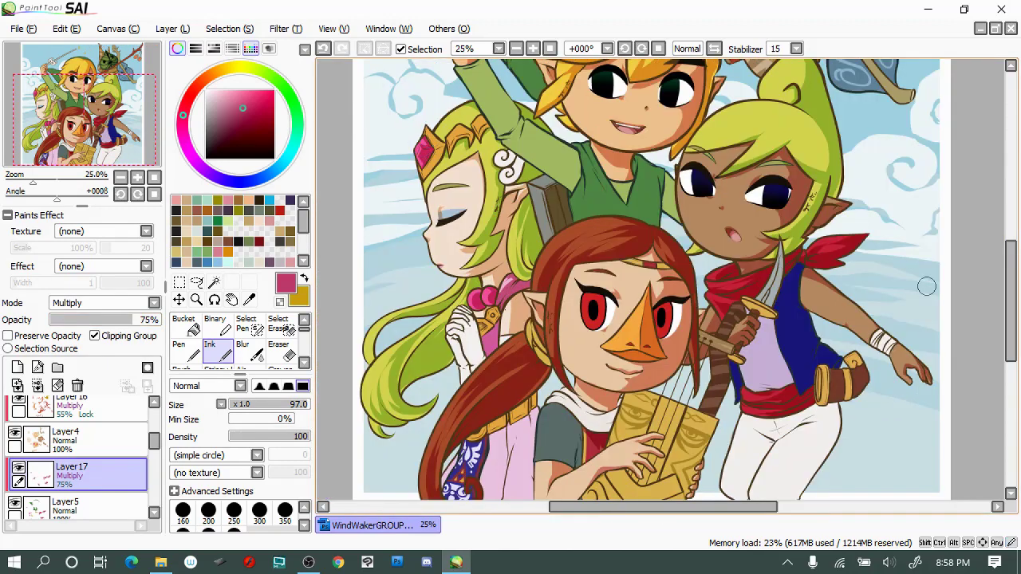
pyautogui.scroll(-2, 490, 336)
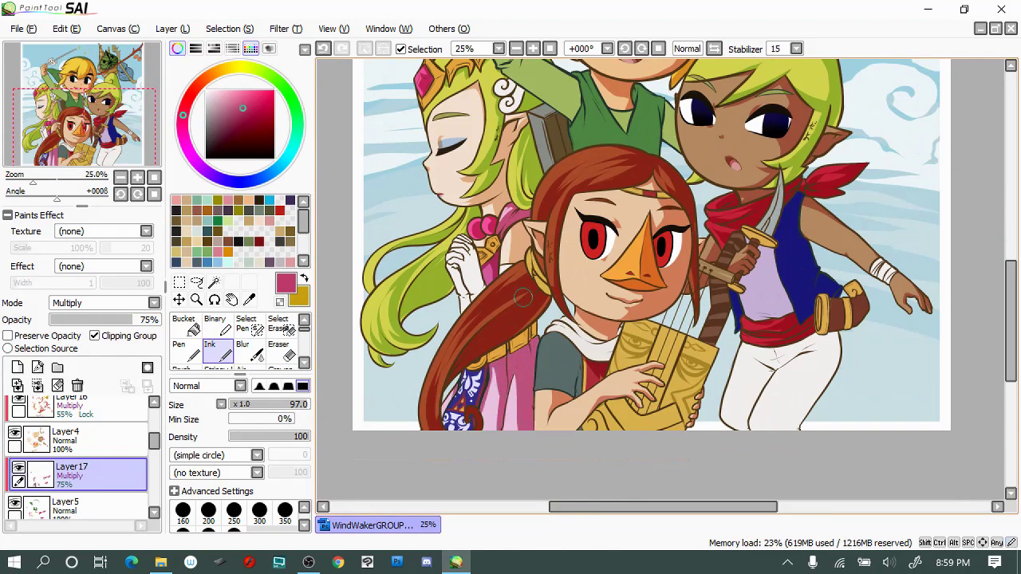
pyautogui.press('x')
pyautogui.click(8, 335)
pyautogui.click(239, 97)
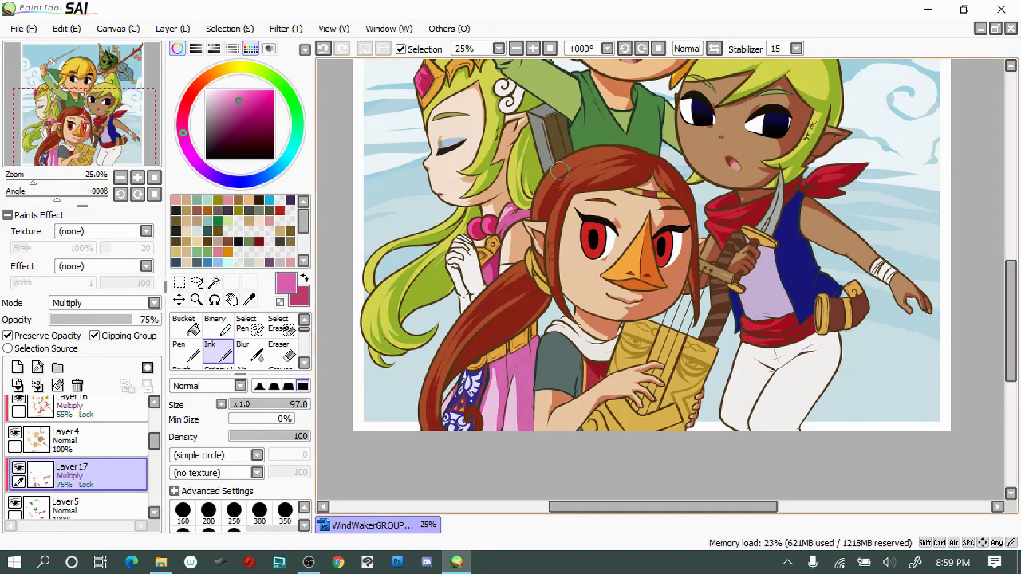
# Shade the boy's green tunic with teal on Layer17 with opacity preservation turned off
pyautogui.scroll(1, 558, 263)
pyautogui.keyDown('alt'); pyautogui.click(578, 271); pyautogui.keyUp('alt')
pyautogui.scroll(3, 578, 271)
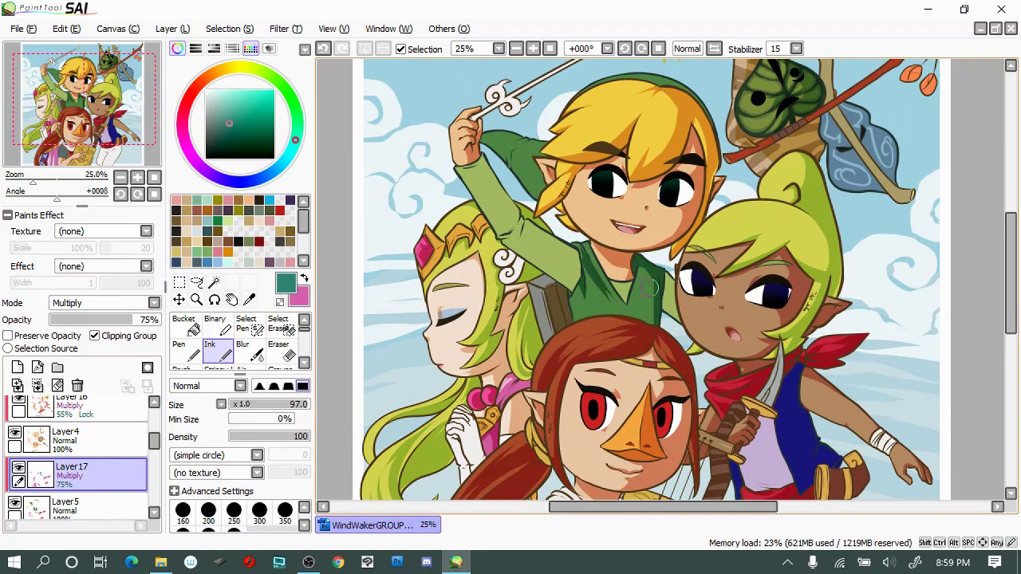
# Turn off opacity preservation on Layer16 and shade the boy's green cap with teal on Layer17
pyautogui.click(72, 407)
pyautogui.scroll(-9, 717, 197)
pyautogui.scroll(10, 717, 197)
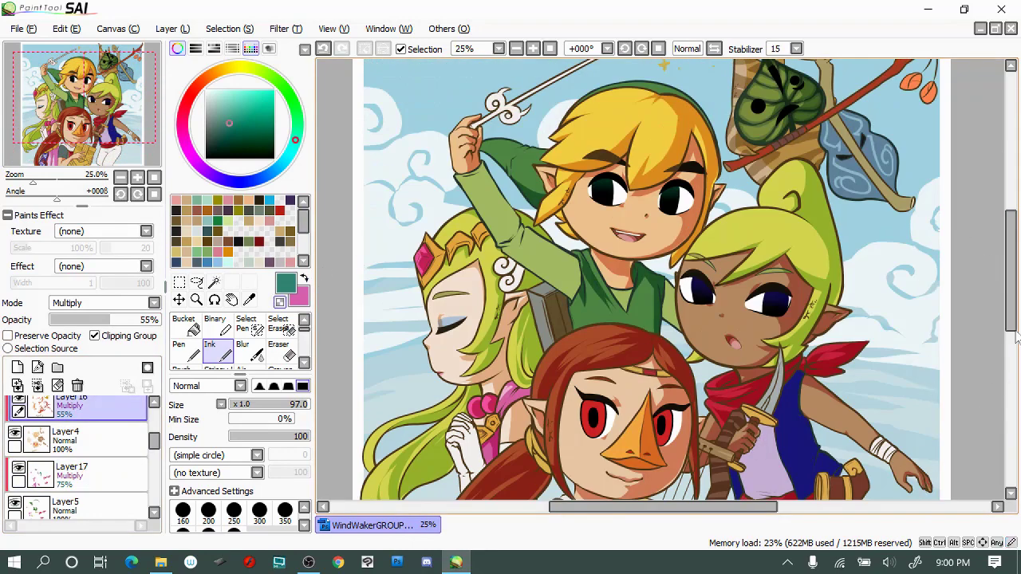
pyautogui.scroll(1, 753, 153)
pyautogui.scroll(-3, 832, 290)
pyautogui.click(72, 471)
pyautogui.scroll(2, 664, 107)
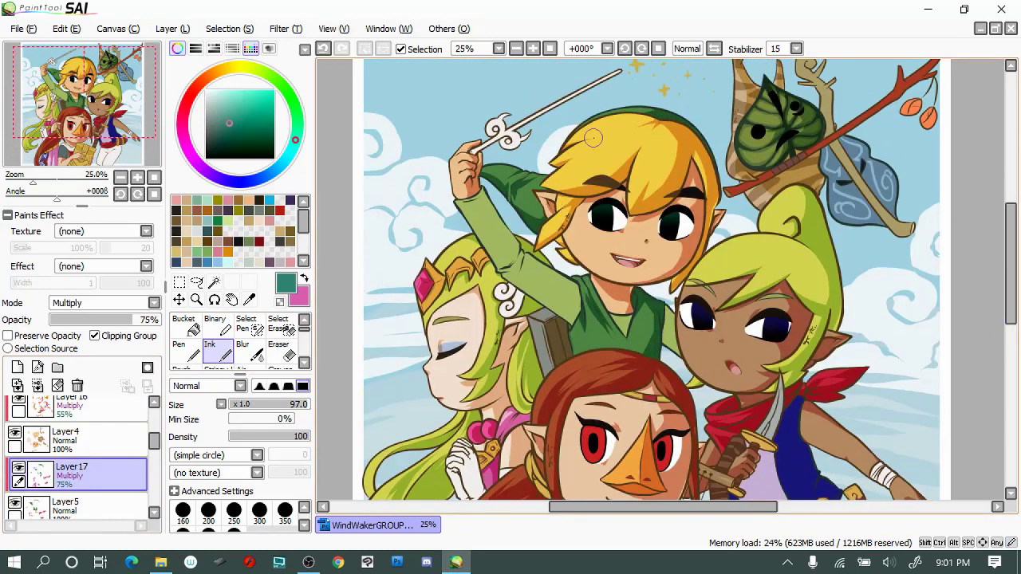
# Shade the tan girl's navy vest with dark blue on a new Multiply layer clipped to Layer6
pyautogui.scroll(-2, 721, 189)
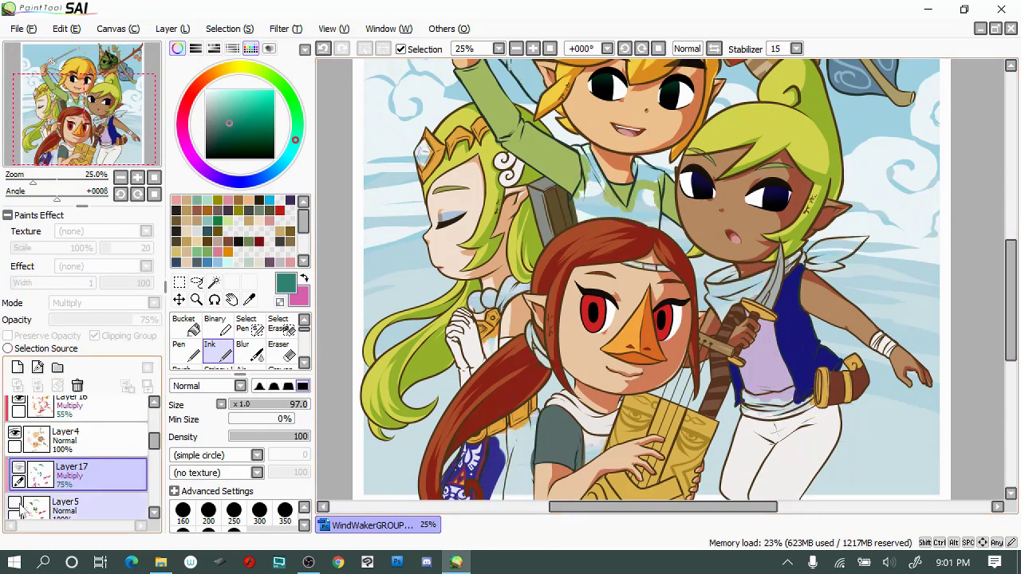
pyautogui.scroll(-3, 135, 459)
pyautogui.click(135, 458)
pyautogui.keyDown('alt'); pyautogui.click(794, 291); pyautogui.keyUp('alt')
pyautogui.click(18, 367)
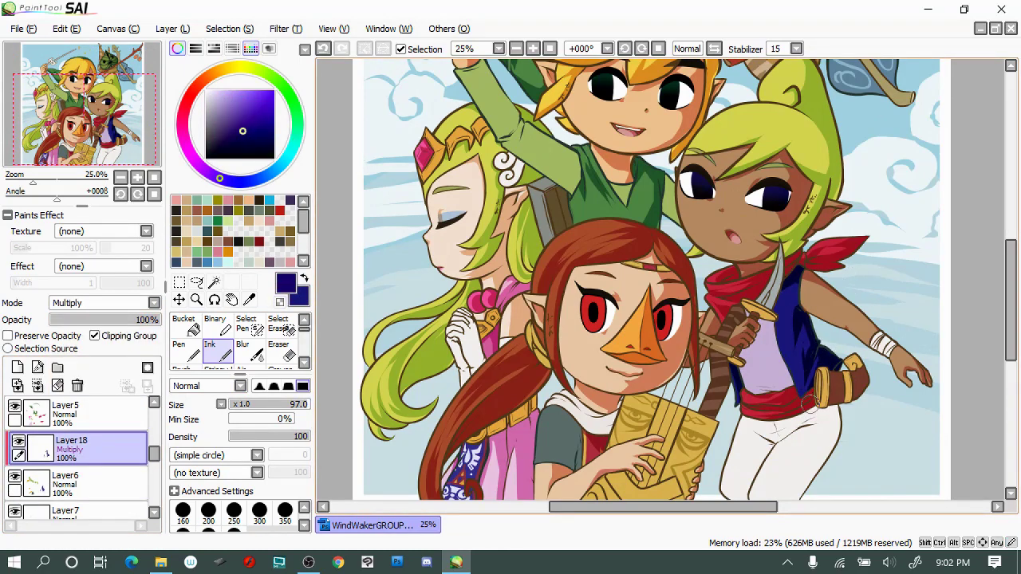
# Shade the red-haired girl's grey sleeve with green on Layer18 and lower the layer's opacity to 75%
pyautogui.scroll(1, 771, 327)
pyautogui.scroll(-2, 771, 327)
pyautogui.keyDown('alt'); pyautogui.click(571, 431); pyautogui.keyUp('alt')
pyautogui.click(129, 320)
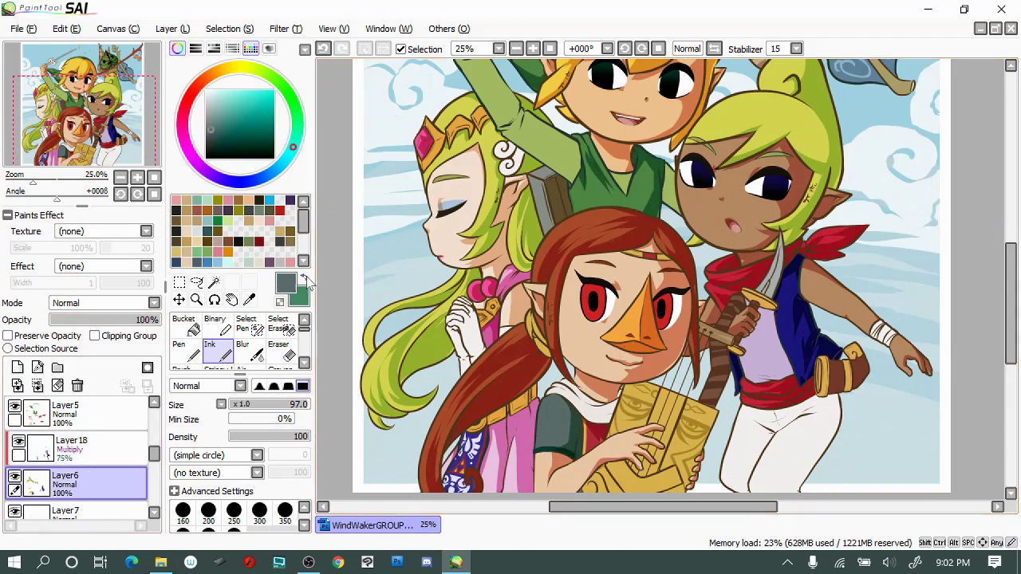
# Shade the princess's gold crown and belt with orange and the boy's light green sleeves with green on Layer18
pyautogui.keyDown('alt'); pyautogui.click(473, 423); pyautogui.keyUp('alt')
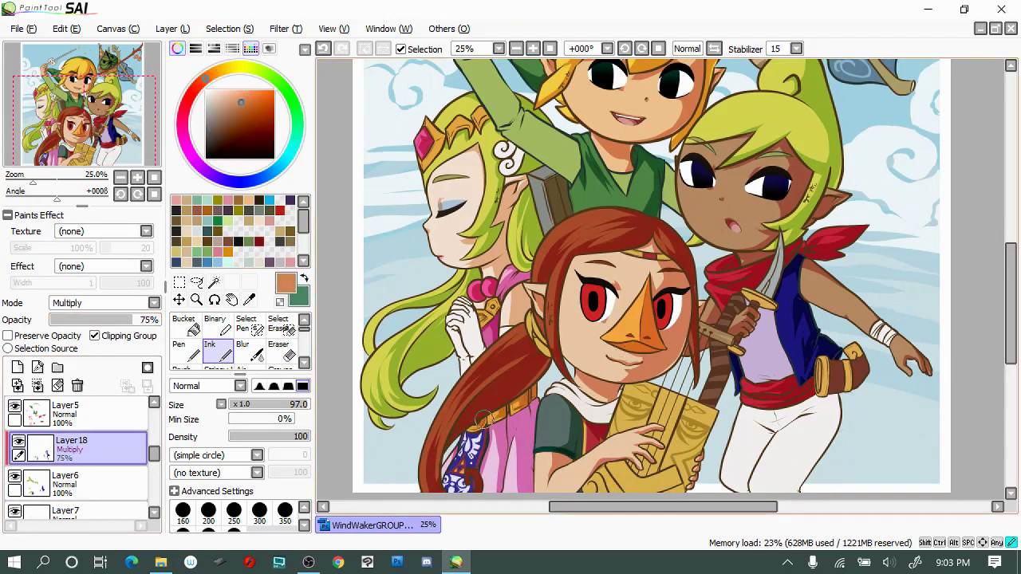
pyautogui.scroll(2, 476, 331)
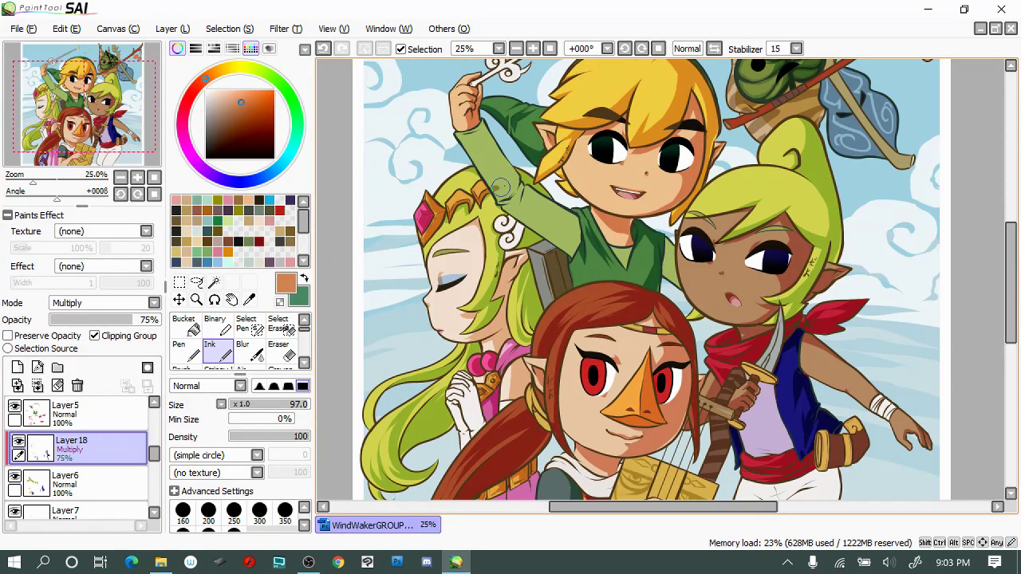
pyautogui.press('x')
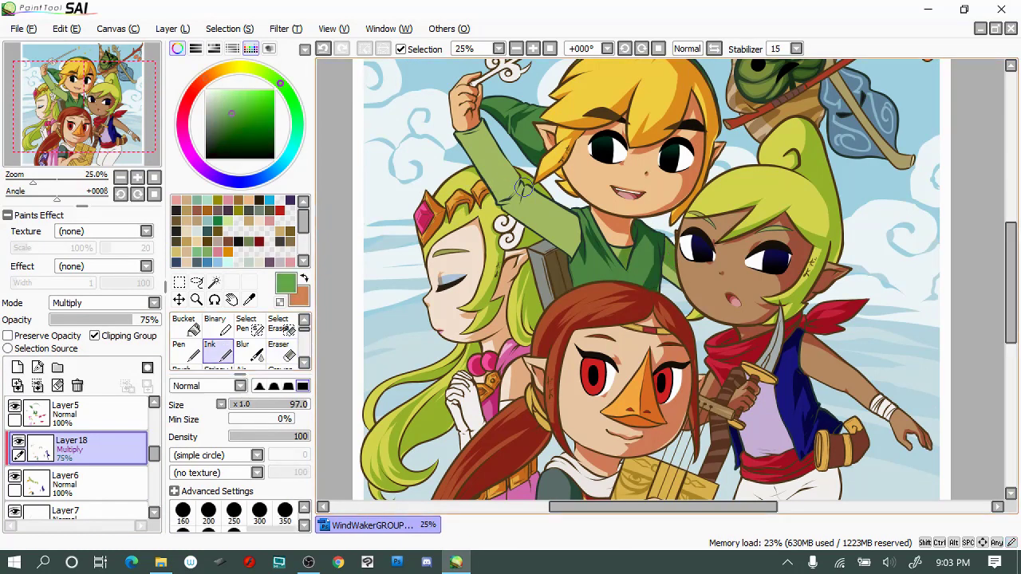
pyautogui.scroll(2, 523, 188)
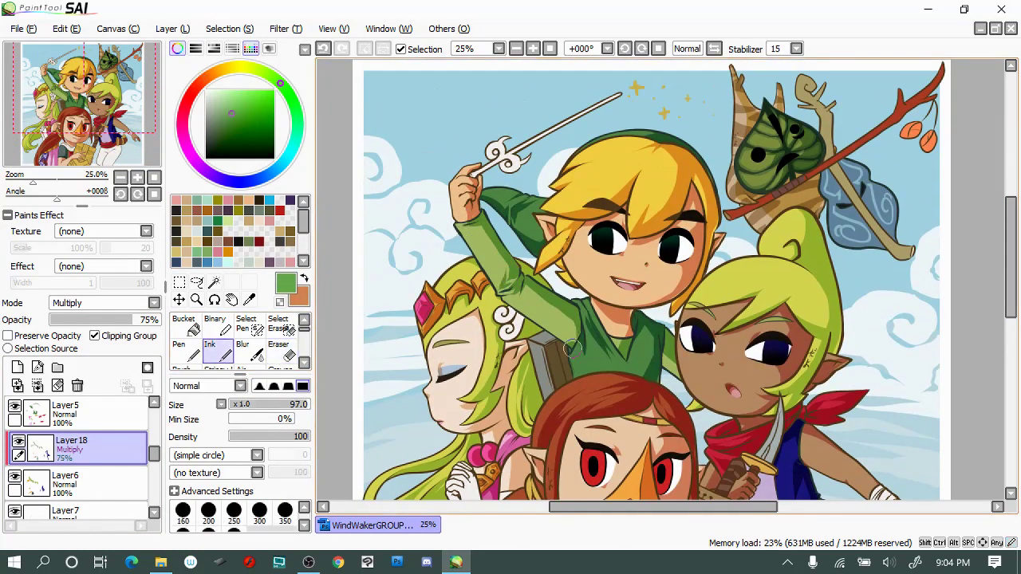
pyautogui.scroll(-3, 501, 220)
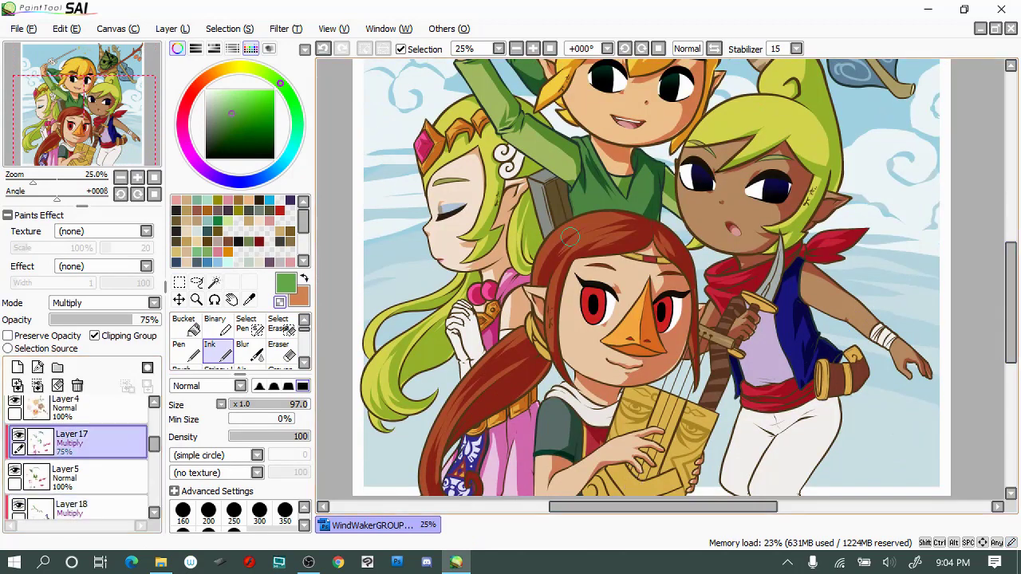
# Shade the white clothing and baton with pale grey and the tan girl's shirt with lavender on a new Multiply layer clipped to Layer7
pyautogui.click(72, 435)
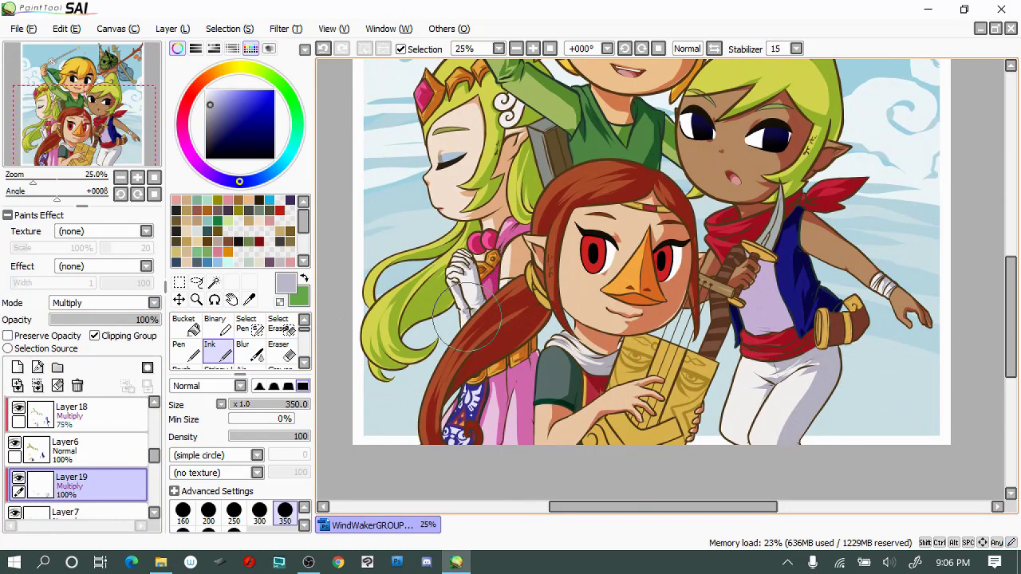
pyautogui.scroll(3, 482, 430)
pyautogui.scroll(4, 511, 235)
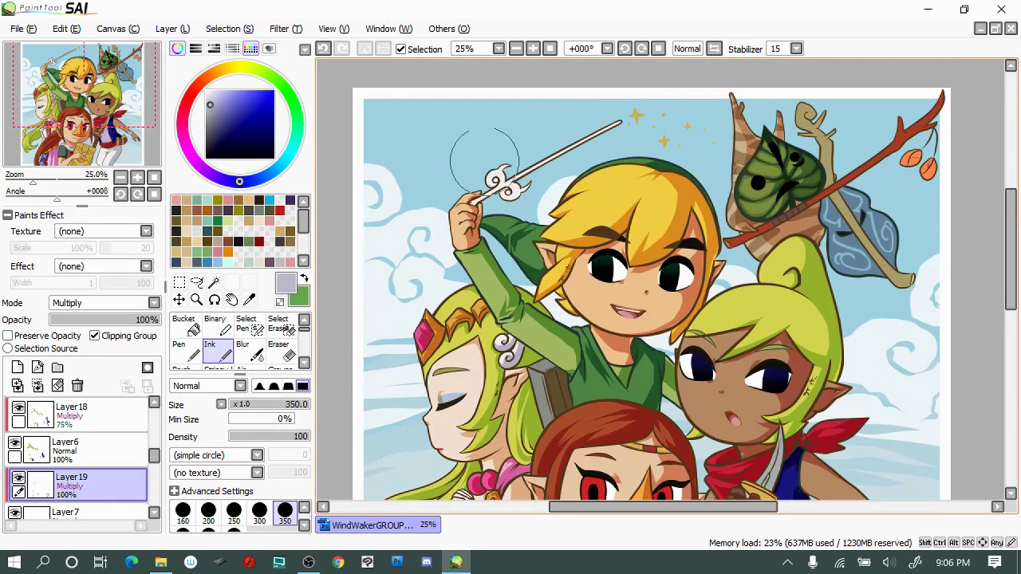
pyautogui.scroll(-2, 79, 462)
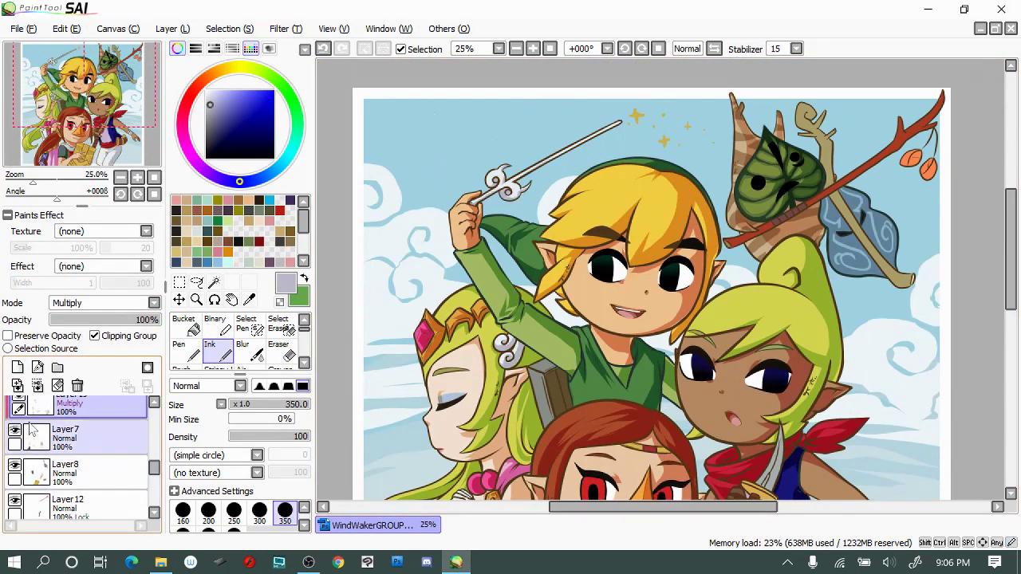
pyautogui.scroll(-2, 638, 279)
pyautogui.keyDown('alt'); pyautogui.click(806, 399); pyautogui.keyUp('alt')
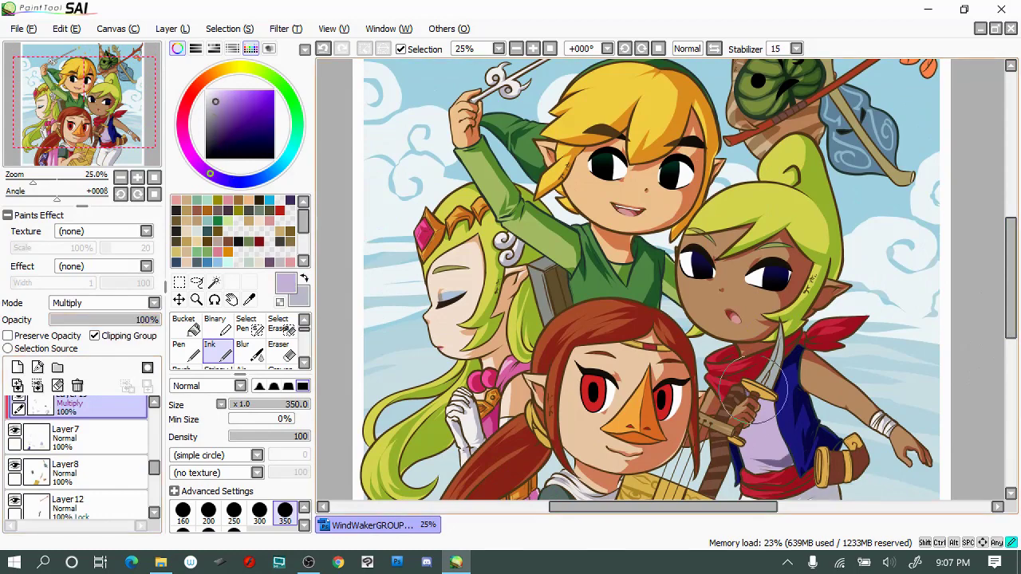
pyautogui.press('-')
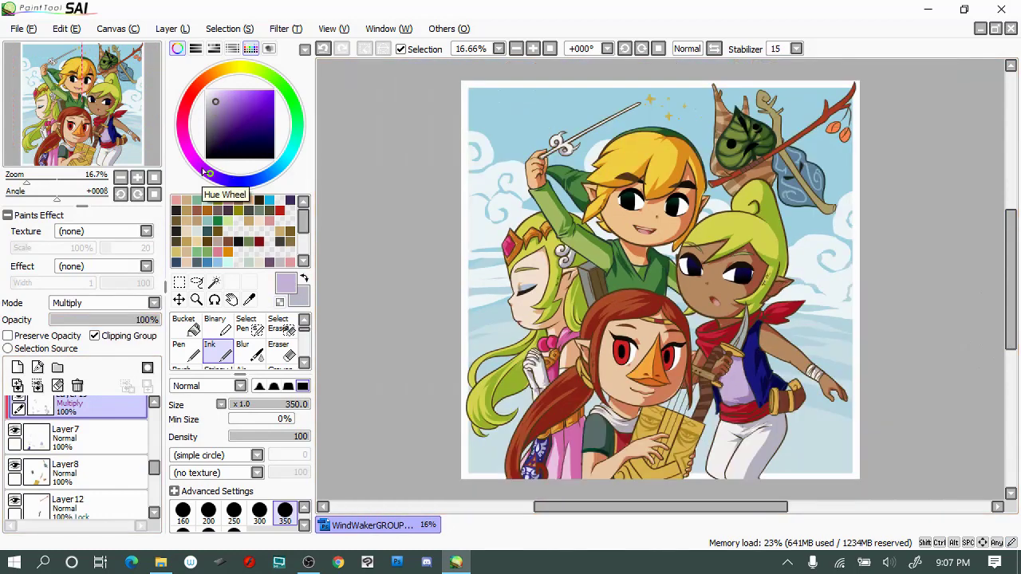
# Shade the lyre, dagger hilt and belt pouch with orange on a new Multiply layer clipped to Layer8, at 68% opacity
pyautogui.click(205, 84)
pyautogui.keyDown('ctrl'); pyautogui.keyDown('shift'); pyautogui.click(660, 371); pyautogui.keyUp('shift'); pyautogui.keyUp('ctrl')
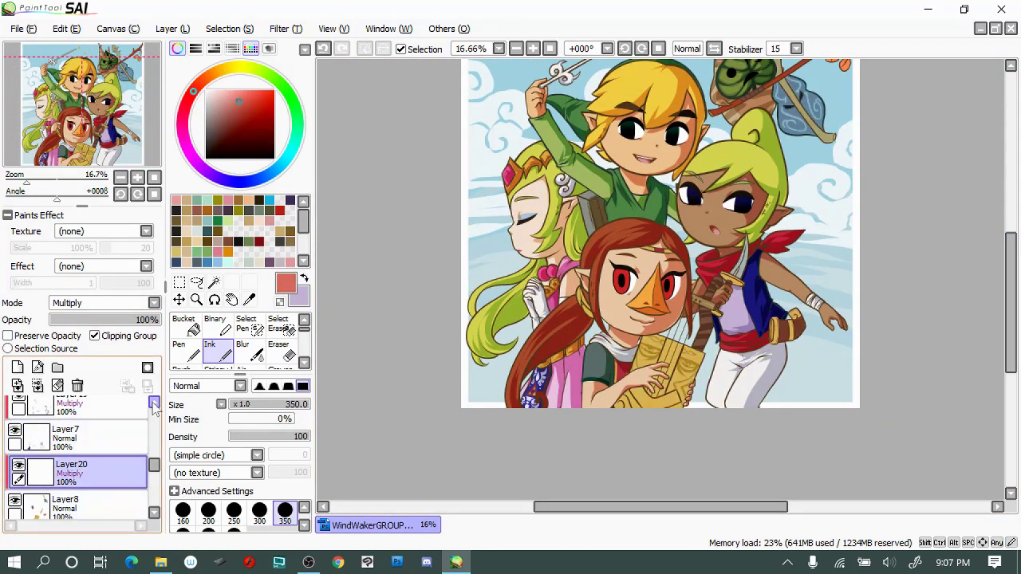
pyautogui.press('+')
pyautogui.keyDown('ctrl'); pyautogui.keyDown('shift'); pyautogui.click(546, 271); pyautogui.keyUp('shift'); pyautogui.keyUp('ctrl')
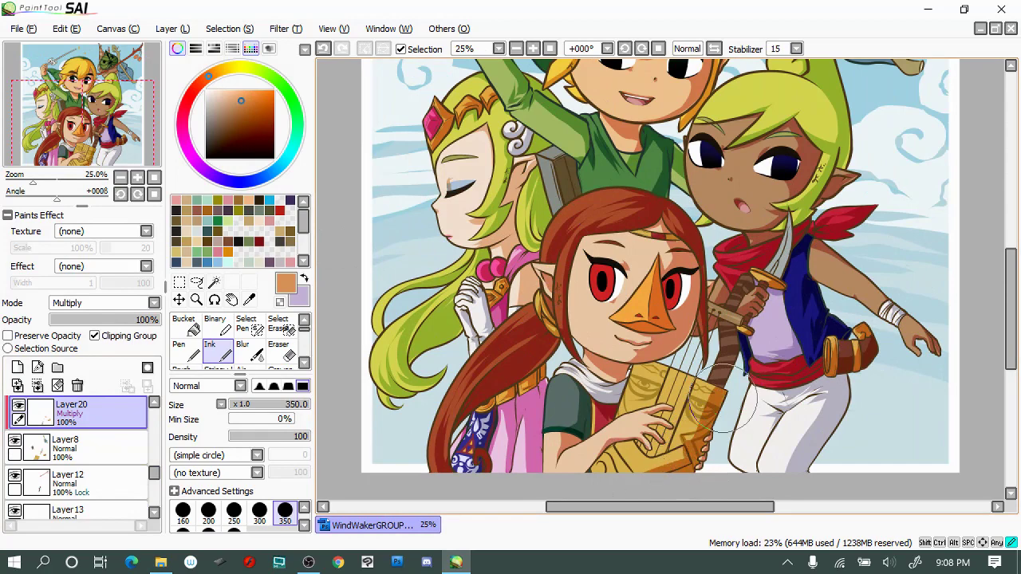
pyautogui.scroll(2, 997, 323)
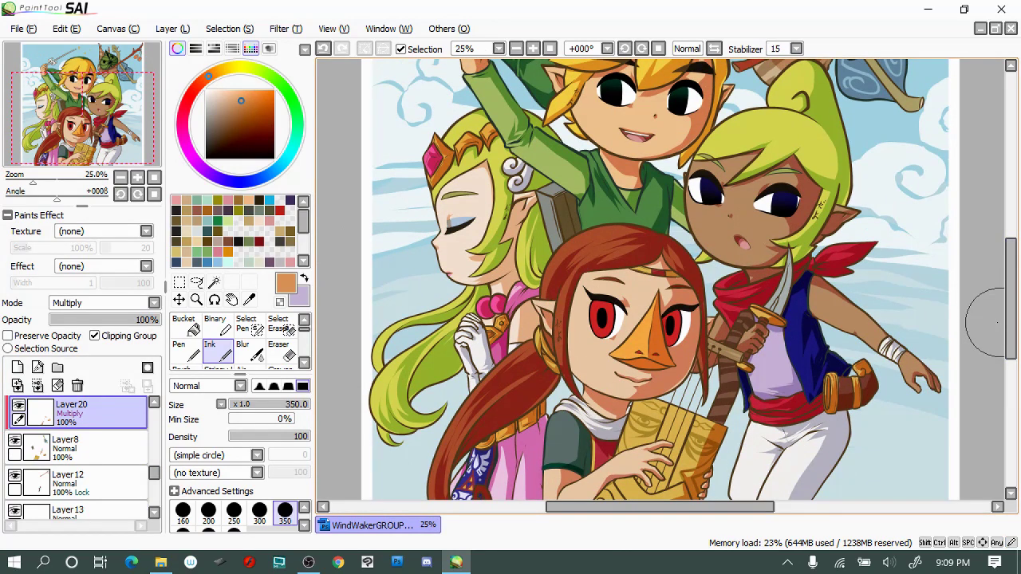
pyautogui.scroll(-3, 998, 324)
pyautogui.hscroll(3, 997, 323)
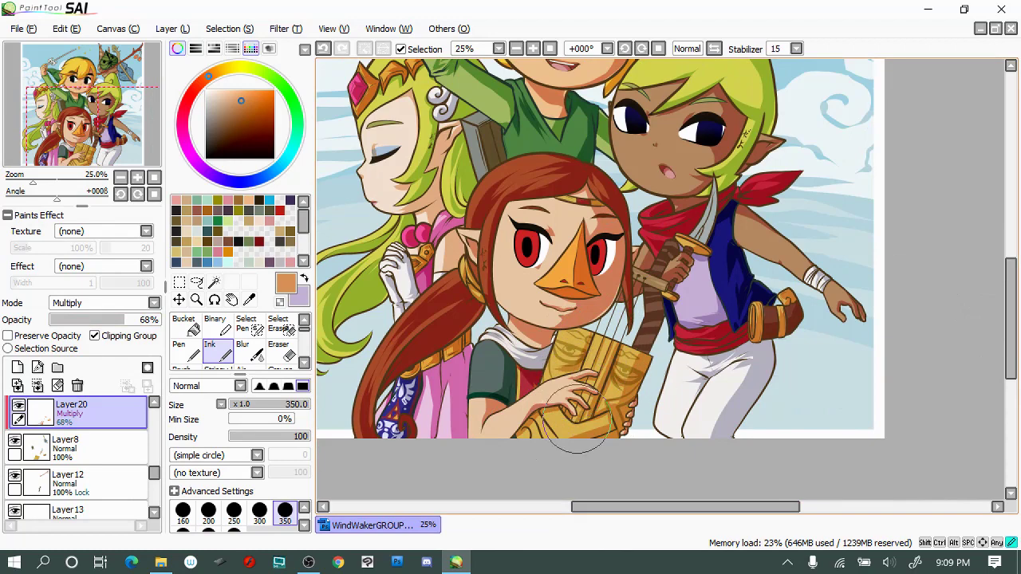
# Recolor the lyre's line art on Layer14 with golden brown and orange
pyautogui.keyDown('ctrl'); pyautogui.keyDown('shift'); pyautogui.click(638, 367); pyautogui.keyUp('shift'); pyautogui.keyUp('ctrl')
pyautogui.keyDown('alt'); pyautogui.click(614, 411); pyautogui.keyUp('alt')
pyautogui.keyDown('alt'); pyautogui.click(593, 421); pyautogui.keyUp('alt')
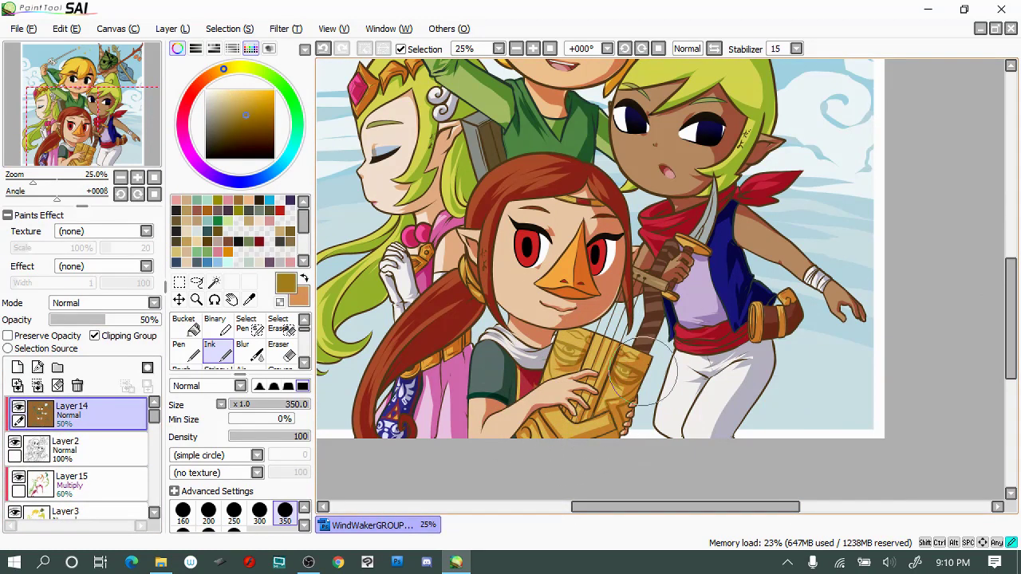
pyautogui.keyDown('alt'); pyautogui.click(582, 393); pyautogui.keyUp('alt')
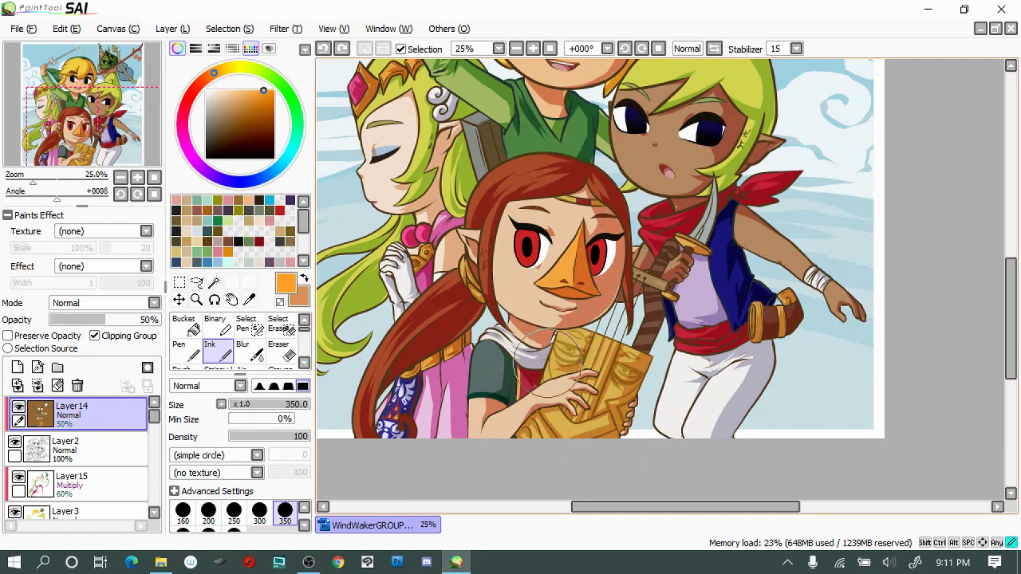
# Shade the shield on the boy's back with brown and purple on Layer20 and lower the layer's opacity to 58%
pyautogui.keyDown('ctrl'); pyautogui.keyDown('shift'); pyautogui.click(575, 418); pyautogui.keyUp('shift'); pyautogui.keyUp('ctrl')
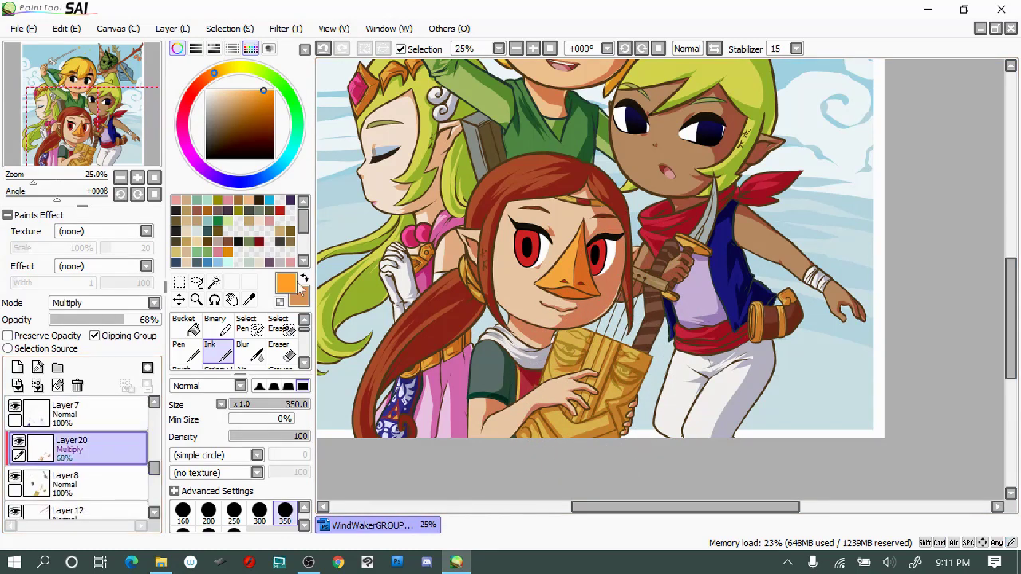
pyautogui.press('x')
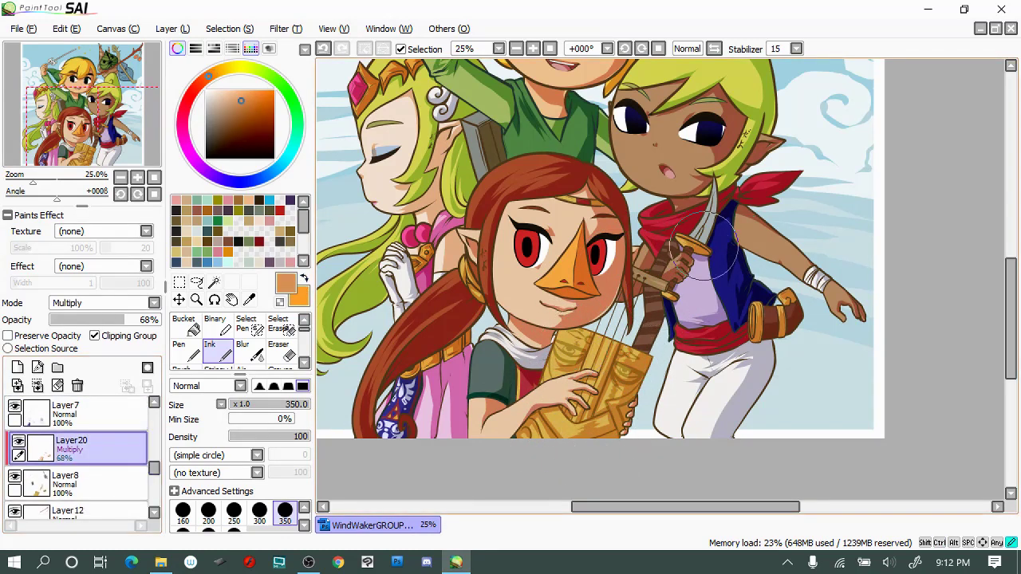
pyautogui.scroll(2, 981, 324)
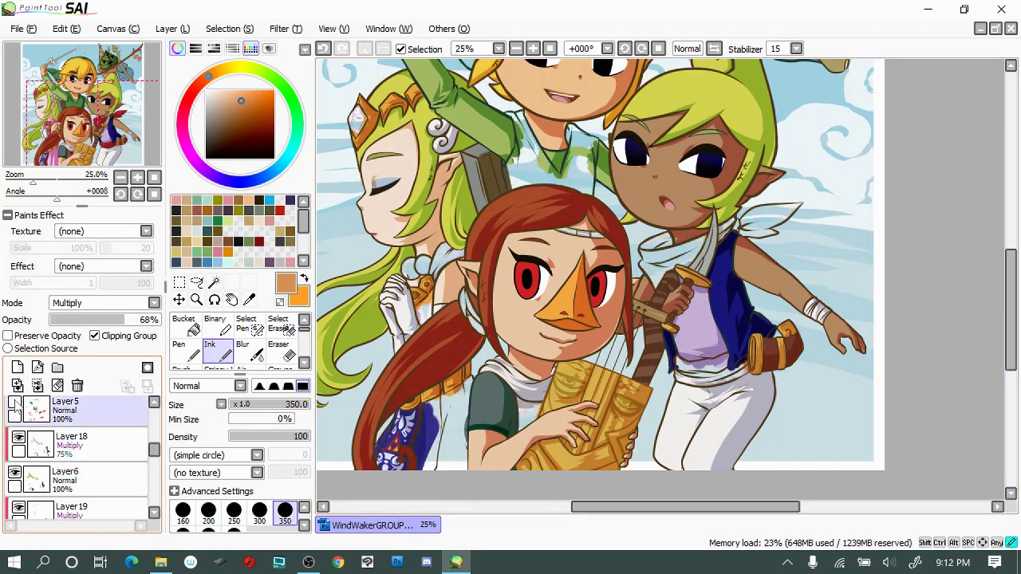
pyautogui.scroll(3, 1013, 327)
pyautogui.scroll(1, 1013, 327)
pyautogui.keyDown('alt'); pyautogui.click(495, 290); pyautogui.keyUp('alt')
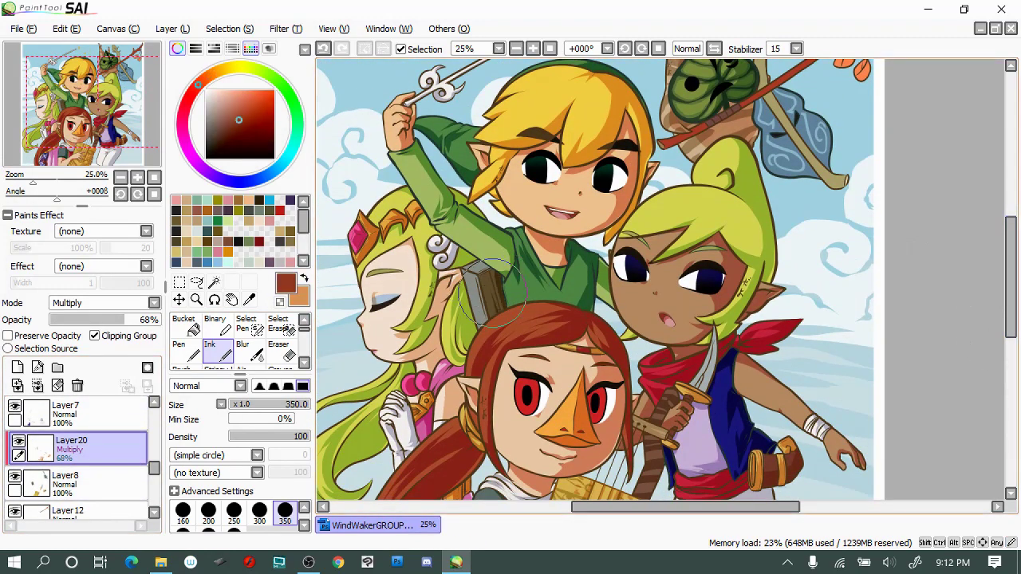
pyautogui.press('x')
pyautogui.keyDown('alt'); pyautogui.click(483, 235); pyautogui.keyUp('alt')
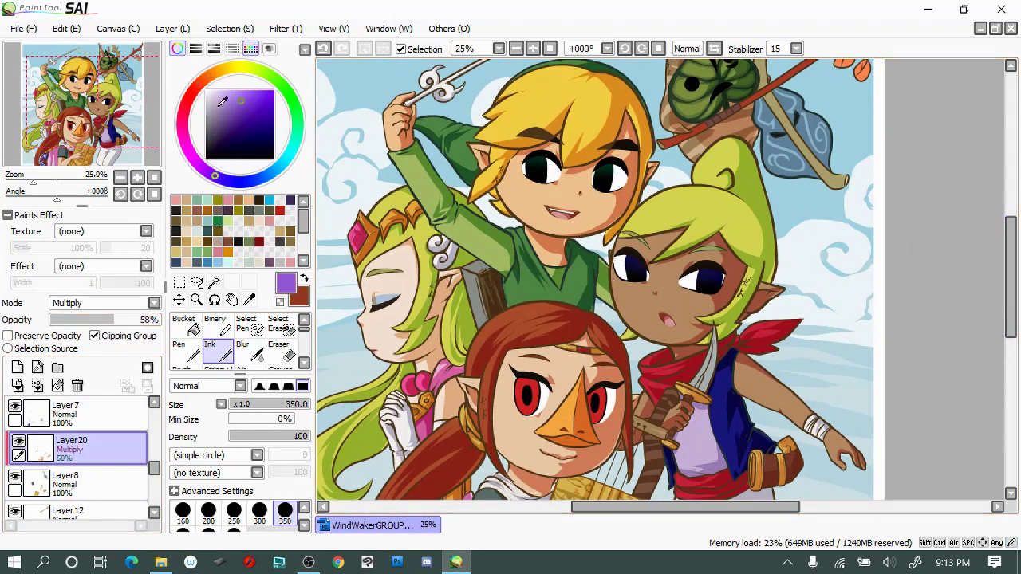
pyautogui.keyDown('alt'); pyautogui.click(479, 260); pyautogui.keyUp('alt')
# Shade the striped brown strap beside the lyre with red-brown on a new Multiply layer clipped to Layer12, at 47% opacity
pyautogui.press('x')
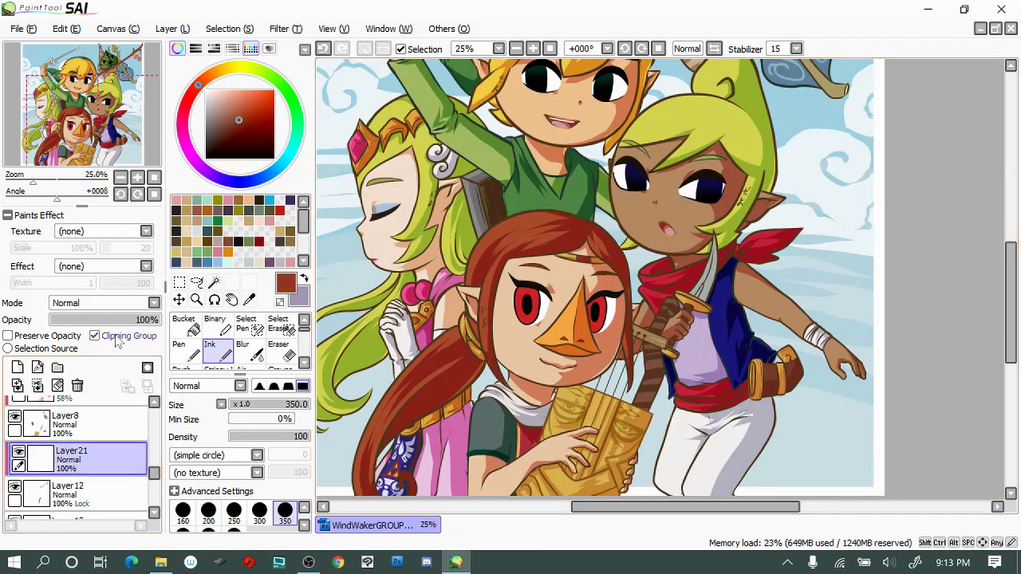
pyautogui.click(102, 320)
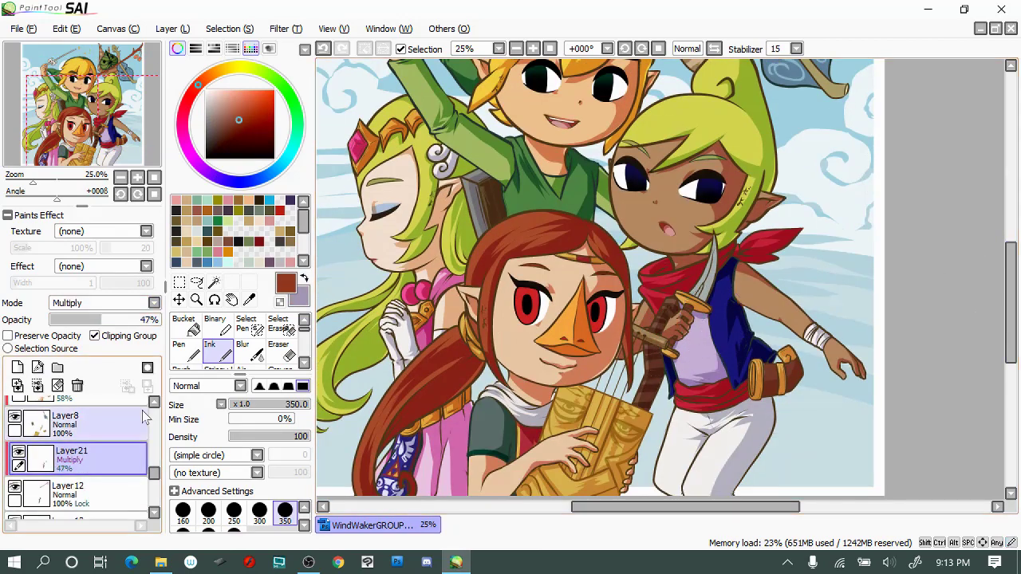
# Shade the blue leaf with purple and its wooden staff with tan on Layer20
pyautogui.click(80, 399)
pyautogui.press('x')
pyautogui.scroll(-1, 815, 245)
pyautogui.press('x')
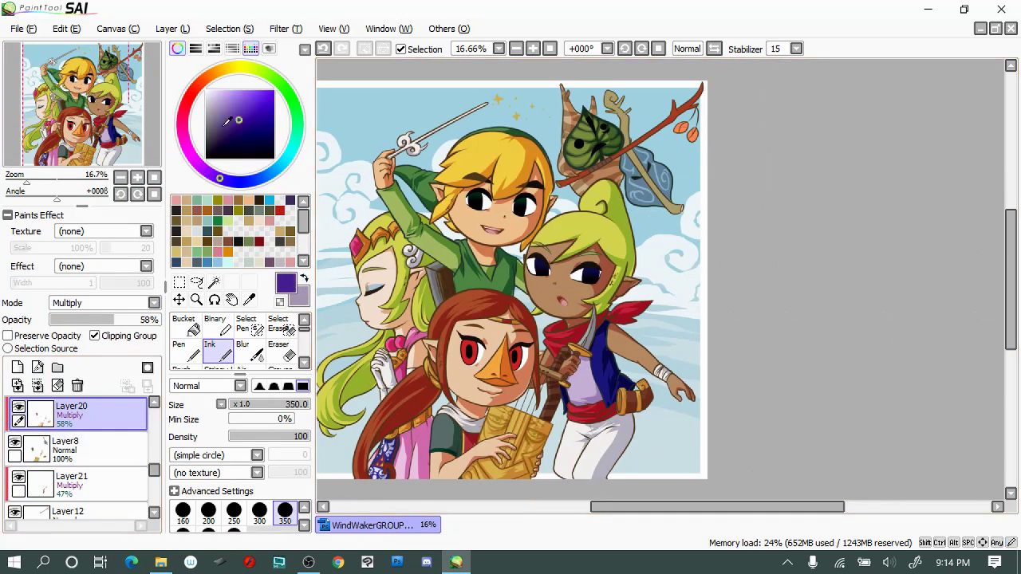
pyautogui.scroll(1, 658, 173)
pyautogui.moveTo(648, 337); pyautogui.dragTo(630, 319)
pyautogui.keyDown('alt'); pyautogui.click(671, 380); pyautogui.keyUp('alt')
pyautogui.press('x')
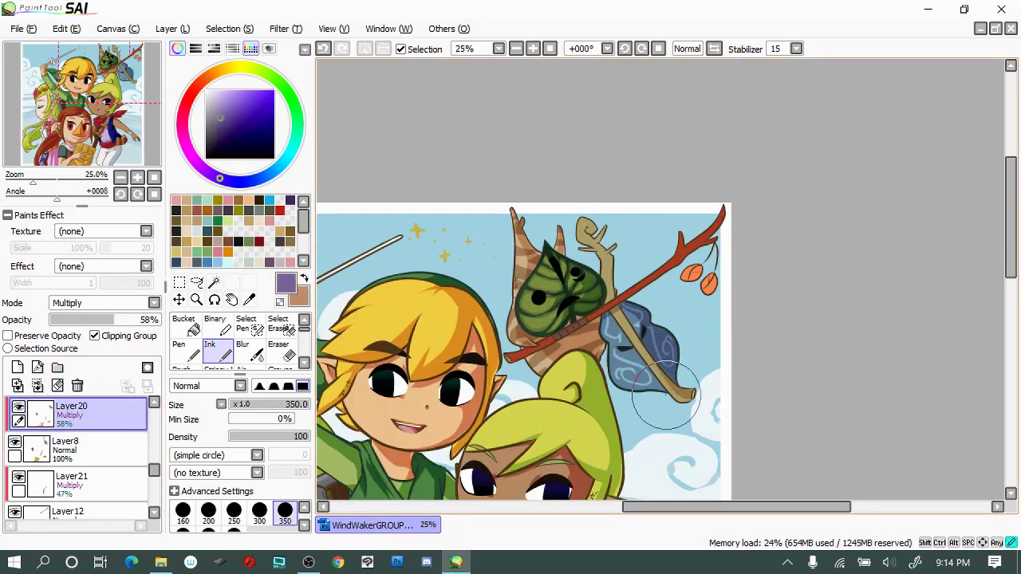
pyautogui.press('x')
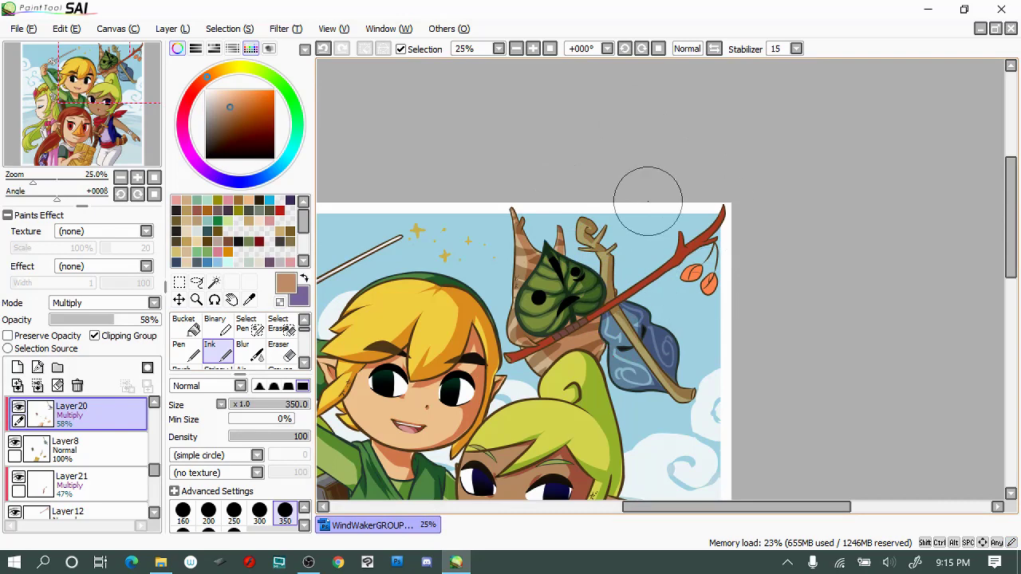
# Shade the red branch and its orange leaves with red and orange-brown on Layer21
pyautogui.press('Down')
pyautogui.keyDown('alt'); pyautogui.click(701, 273); pyautogui.keyUp('alt')
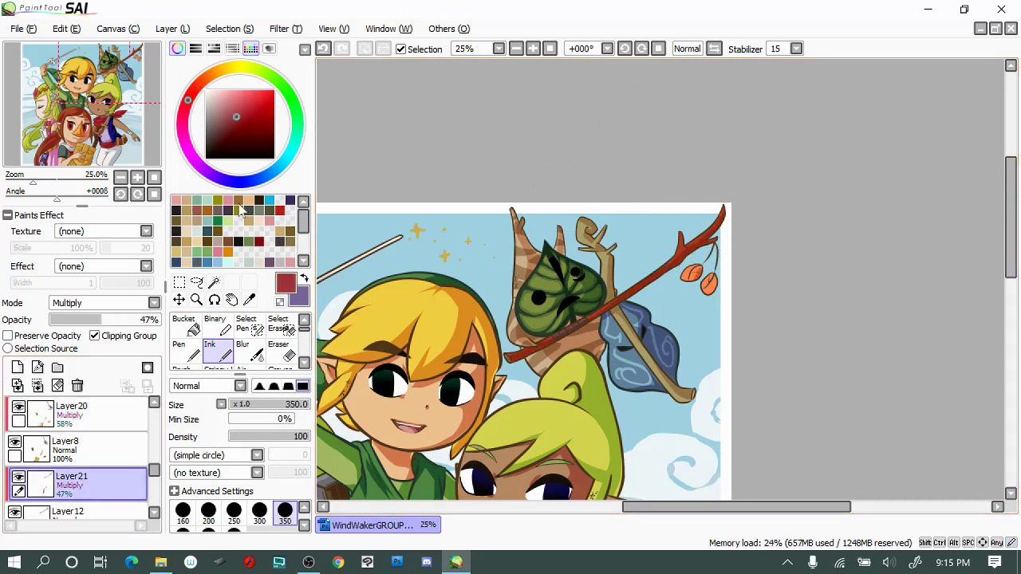
pyautogui.press('x')
pyautogui.keyDown('alt'); pyautogui.click(689, 278); pyautogui.keyUp('alt')
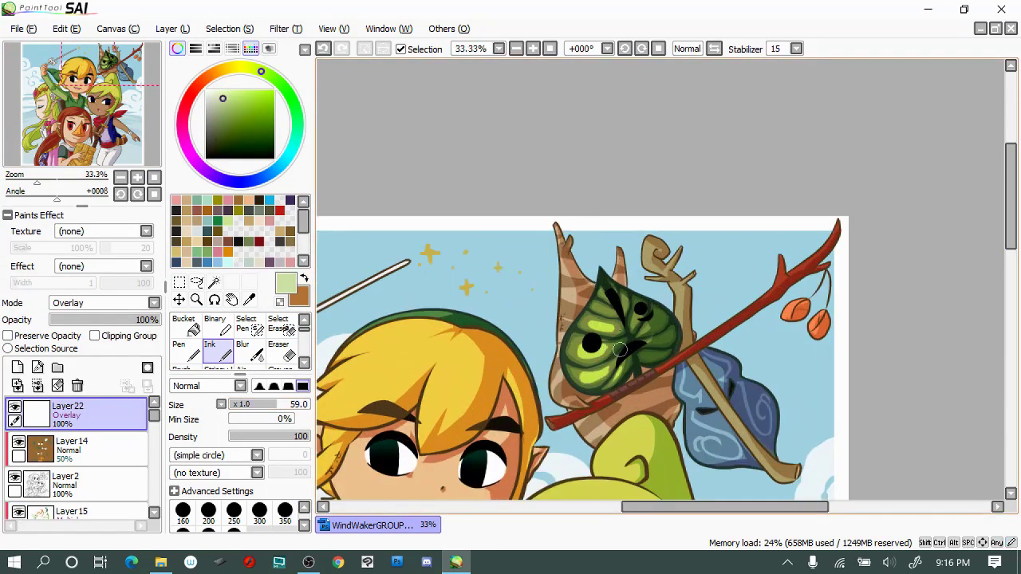
# Add pale highlights to the leaf mask and accessories on Layer22, an Overlay layer set to 49% opacity
pyautogui.moveTo(158, 319); pyautogui.dragTo(104, 319)
pyautogui.keyDown('alt'); pyautogui.click(819, 289); pyautogui.keyUp('alt')
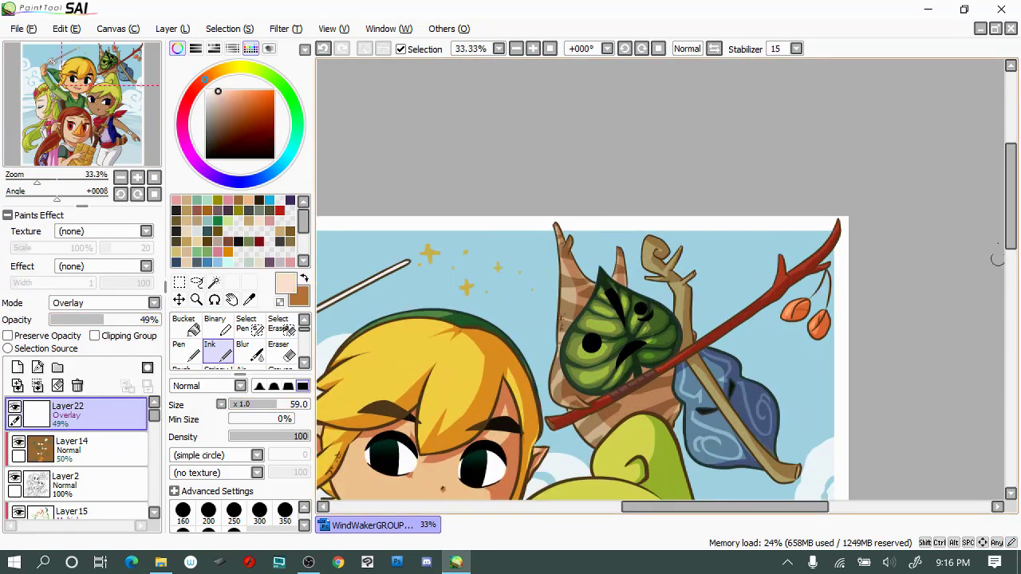
pyautogui.scroll(-10, 845, 283)
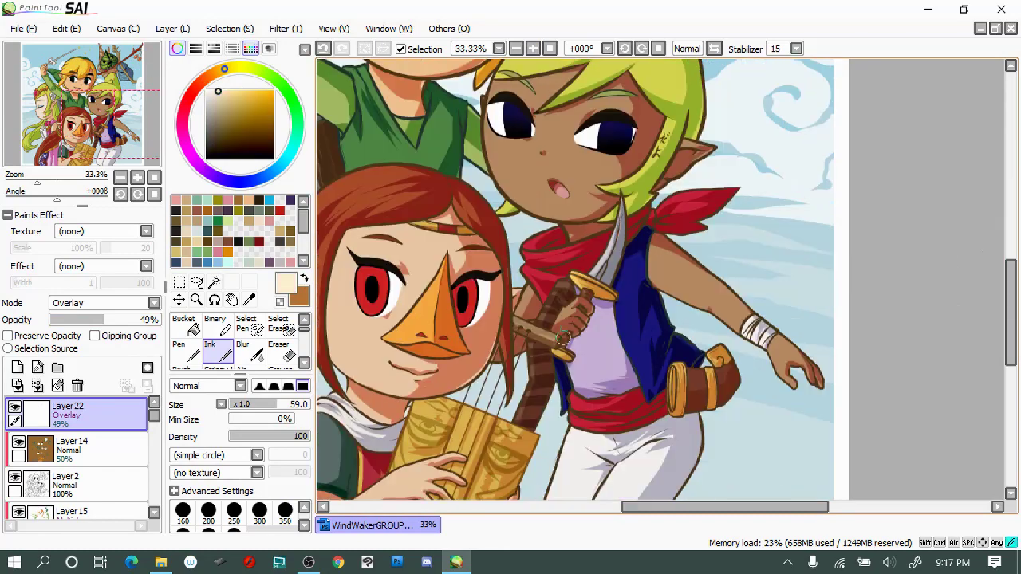
pyautogui.moveTo(706, 365); pyautogui.dragTo(786, 365)
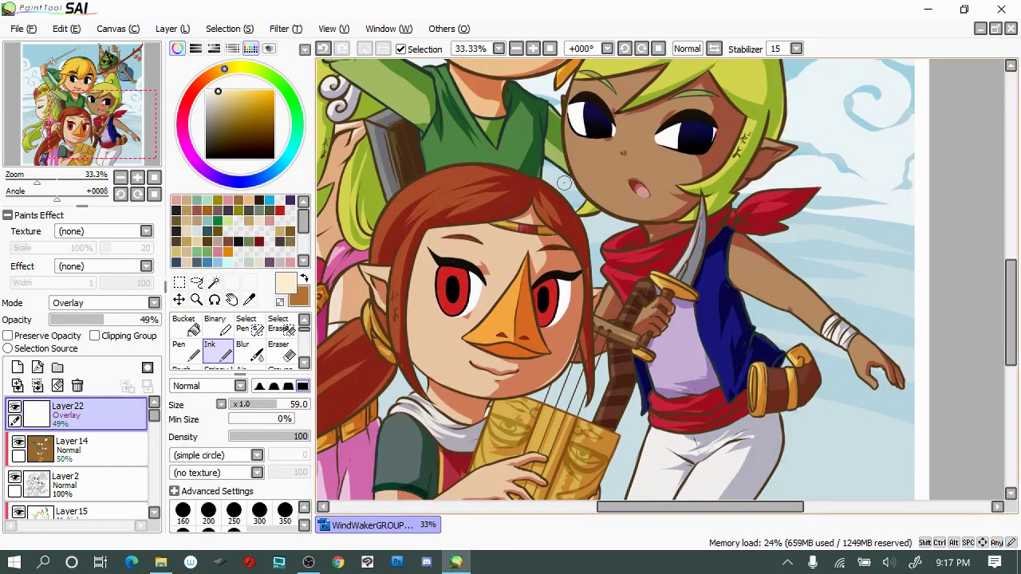
pyautogui.scroll(-5, 563, 182)
pyautogui.press('c')
pyautogui.press('n')
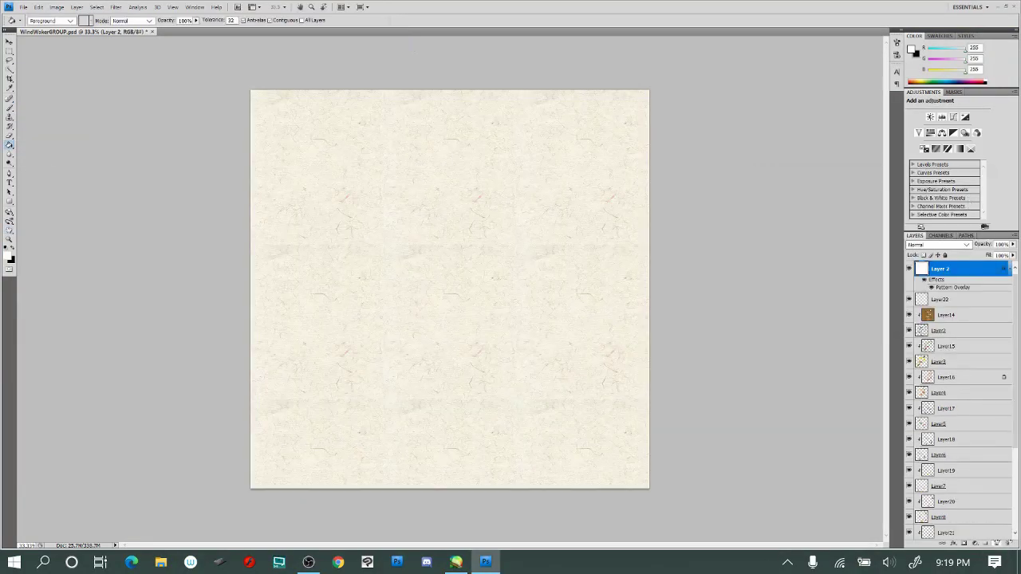
# In Photoshop, blend the paper pattern layer into the drawing by changing its blending mode and setting its opacity to 70%
pyautogui.click(937, 244)
pyautogui.click(939, 279)
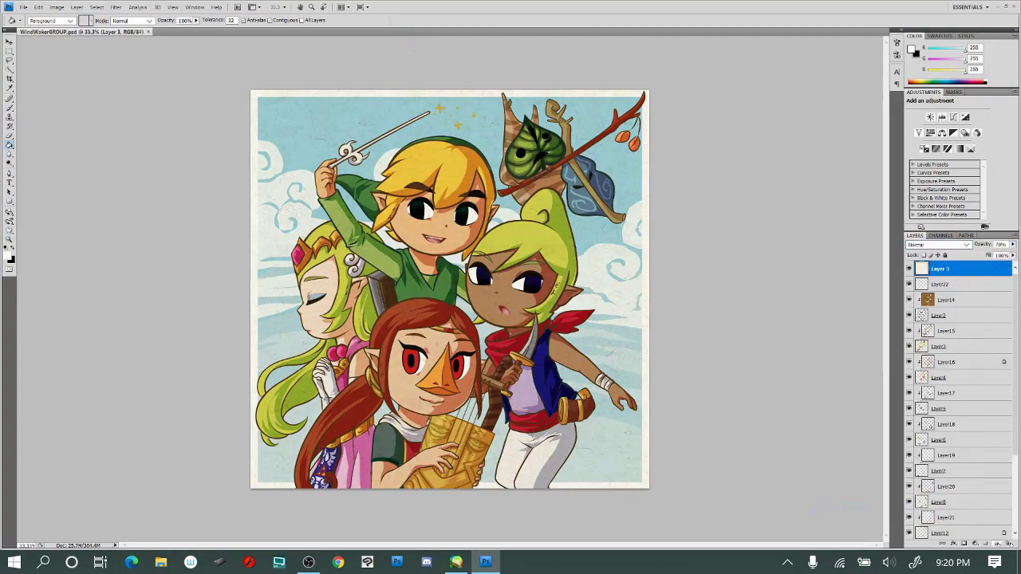
# Open the Watercolor Painting Texture image and place it over the drawing as a new layer in Soft Light mode
pyautogui.hotkey('ctrl', 'o')
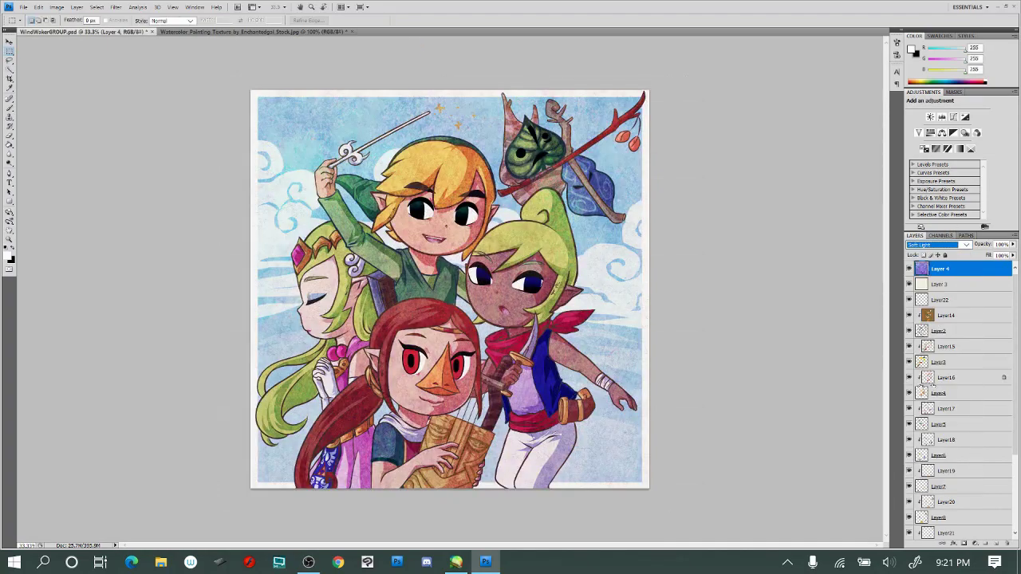
# Try blending modes on the watercolor texture, duplicate its layer, and set the copy to Saturation at 50% opacity
pyautogui.click(938, 244)
pyautogui.press('Down')
pyautogui.press('Down')
pyautogui.press('Down')
pyautogui.press('Down')
pyautogui.press('Down')
pyautogui.press('Down')
pyautogui.press('Down')
pyautogui.press('Down')
pyautogui.press('Down')
pyautogui.press('Down')
pyautogui.press('Down')
pyautogui.press('Down')
pyautogui.press('Down')
pyautogui.press('Down')
pyautogui.press('Down')
pyautogui.moveTo(1013, 244)
pyautogui.mouseDown()
pyautogui.moveTo(1010, 267)
pyautogui.moveTo(917, 295)
pyautogui.moveTo(974, 543)
pyautogui.mouseUp()
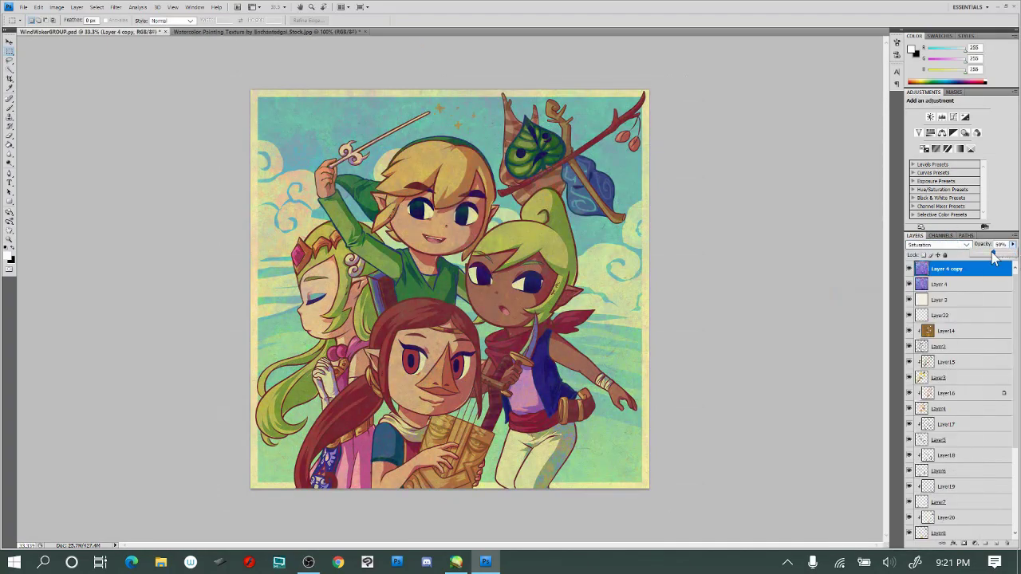
# Adjust the blending of the duplicated watercolor texture, keeping Saturation mode and lowering its opacity further
pyautogui.click(938, 244)
pyautogui.click(941, 407)
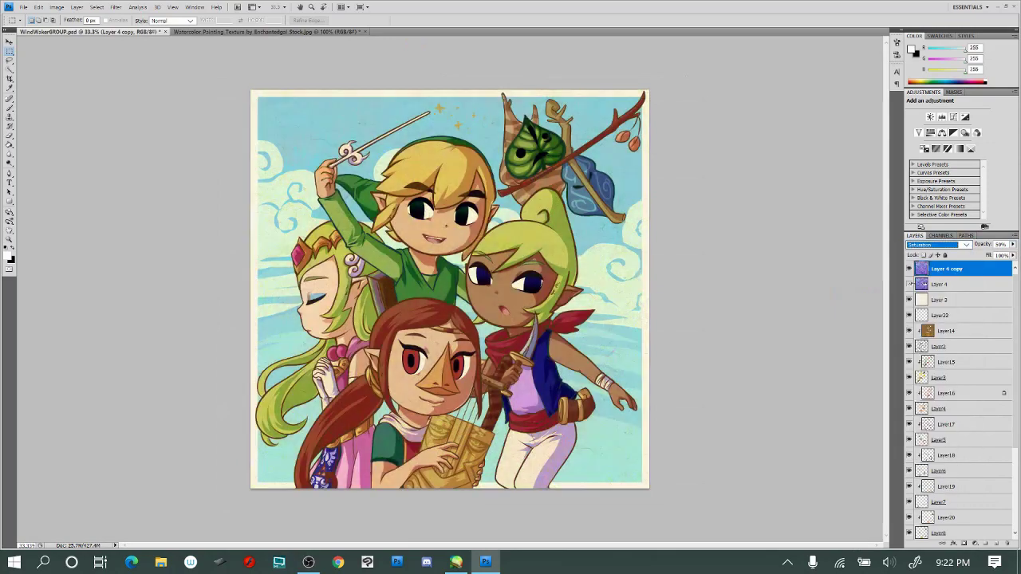
pyautogui.moveTo(1013, 244); pyautogui.dragTo(989, 256)
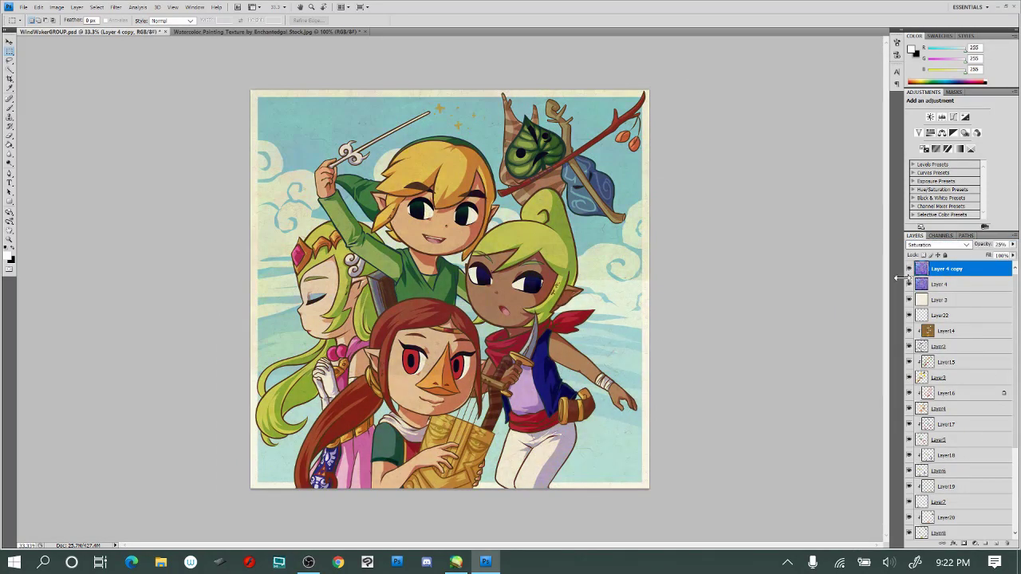
# Browse the brushes folder for another texture image to open
pyautogui.click(958, 300)
pyautogui.click(990, 268)
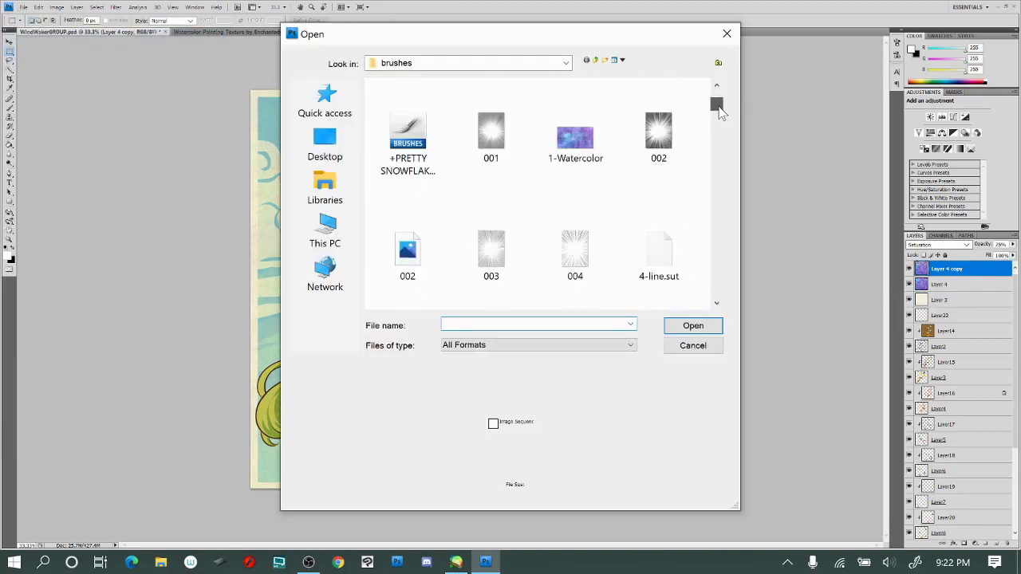
pyautogui.scroll(-10, 718, 311)
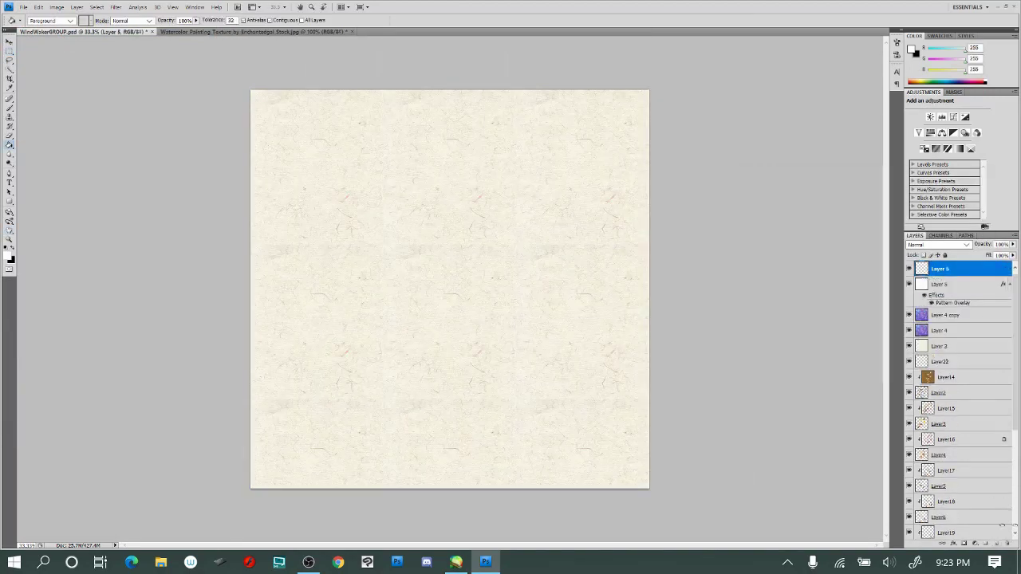
# Blend the top paper pattern layer into the drawing with Color Burn mode at 62% opacity
pyautogui.scroll(-4, 937, 244)
pyautogui.press('6')
pyautogui.press('2')
pyautogui.hotkey('ctrl', 't')
pyautogui.press('Return')
# Save the finished WindWakerGROUP drawing
pyautogui.click(24, 7)
pyautogui.click(58, 206)
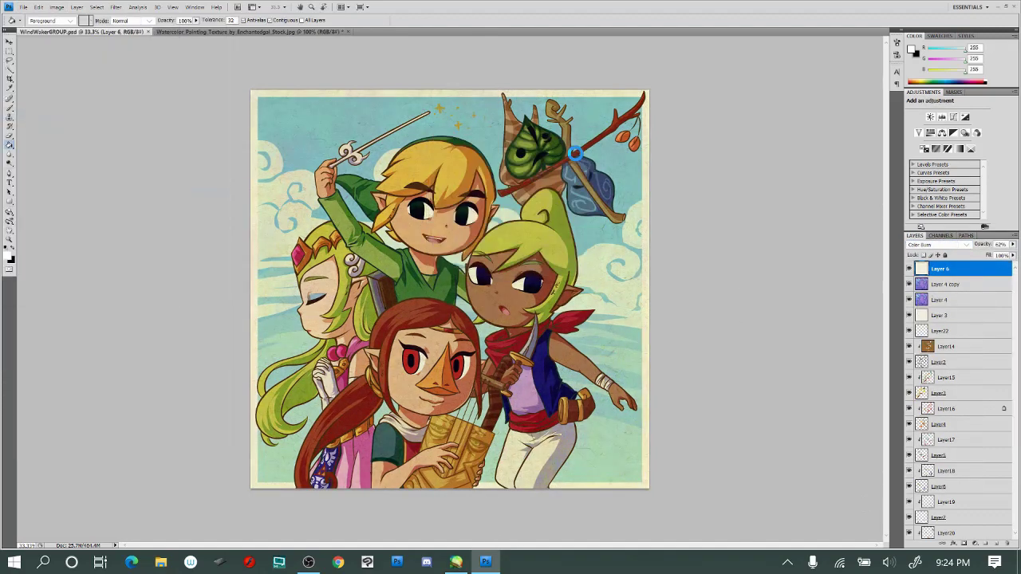
pyautogui.press('Return')
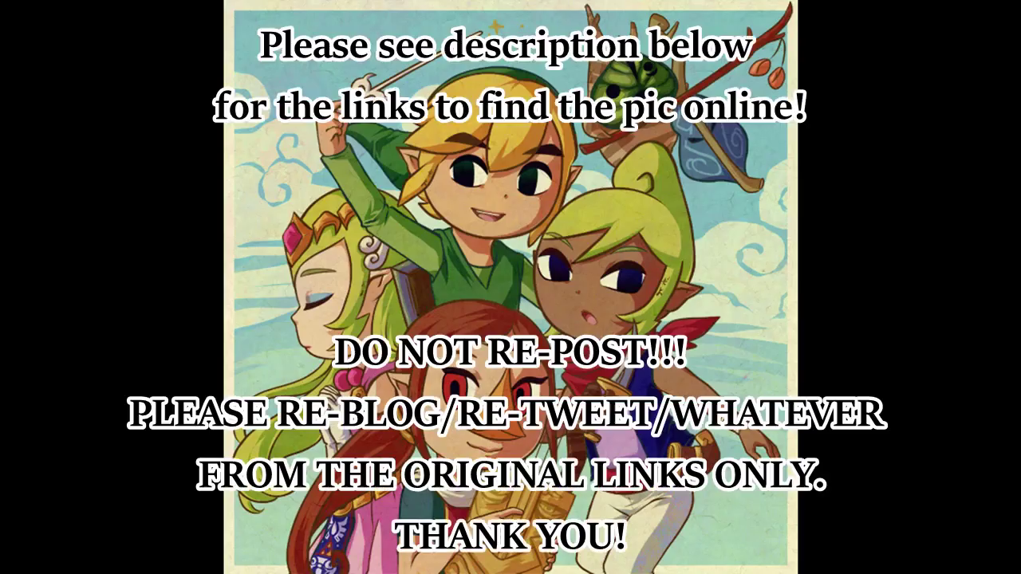